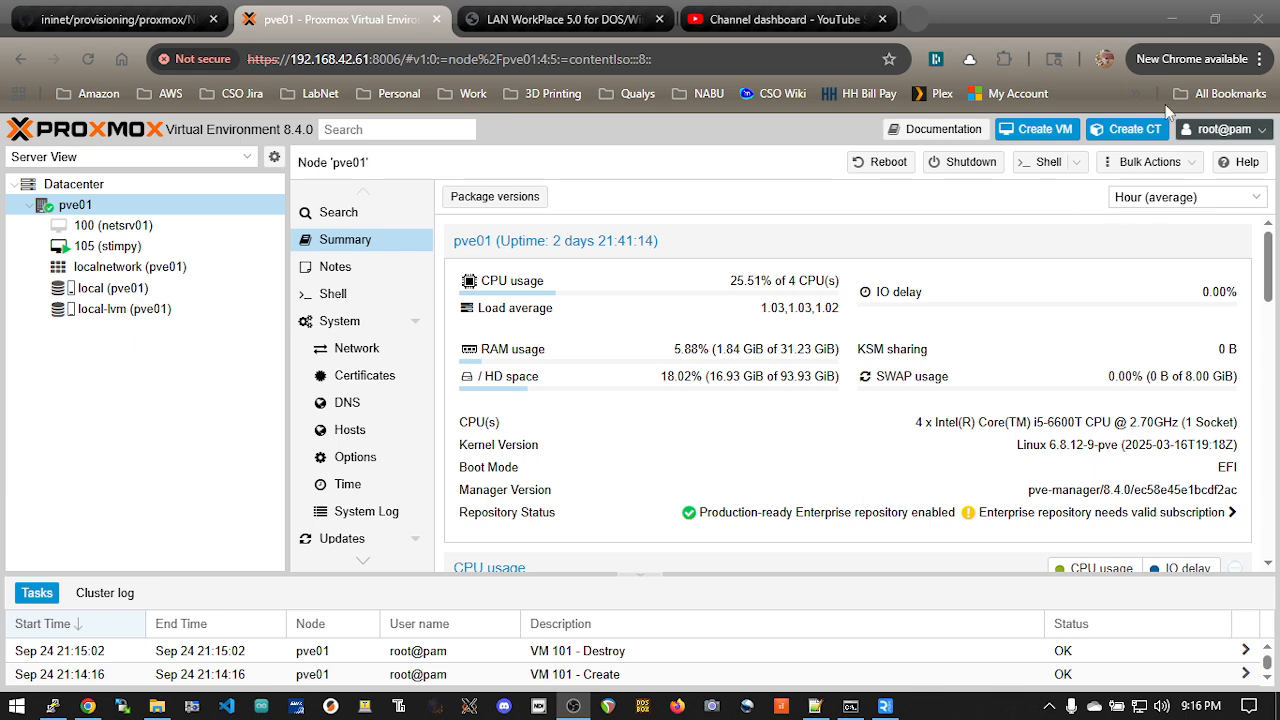
# Step: Switch to Notepad++ and review the task outline in the new 4 notes, from creating a VM to the even easier way
pyautogui.hotkey('alt', 'Tab')
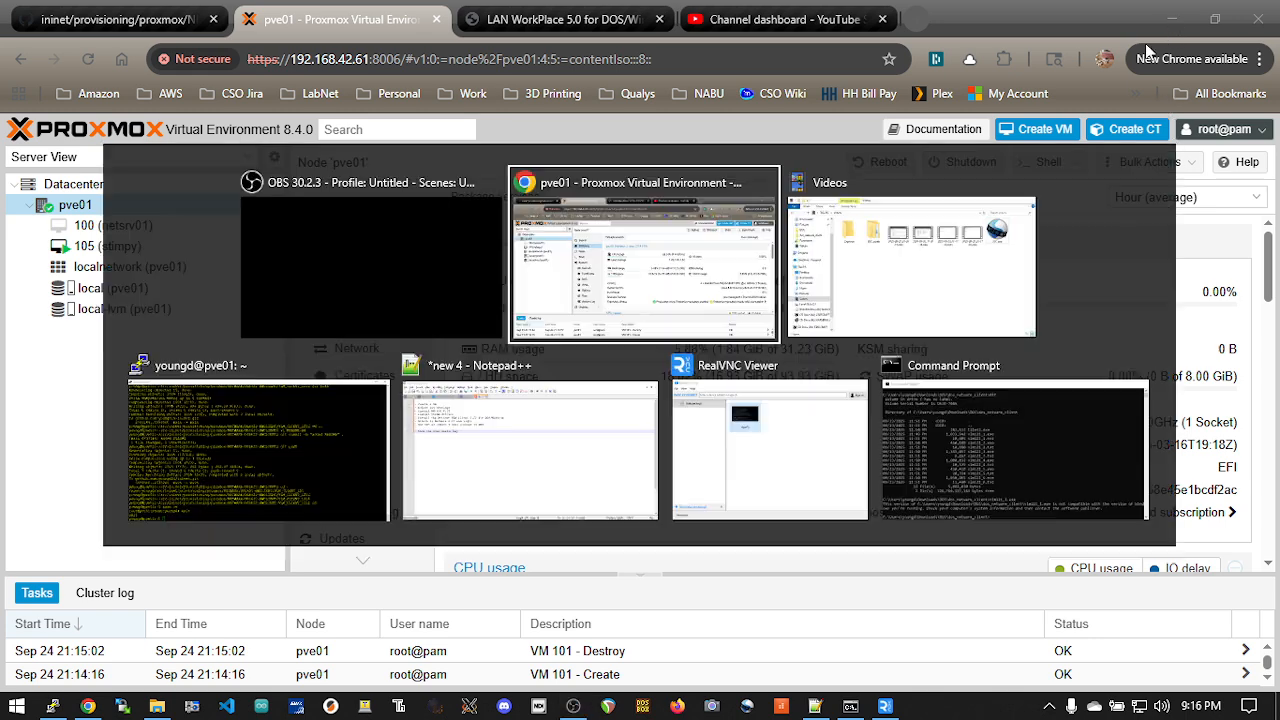
pyautogui.click(523, 448)
pyautogui.click(128, 104)
pyautogui.click(138, 114)
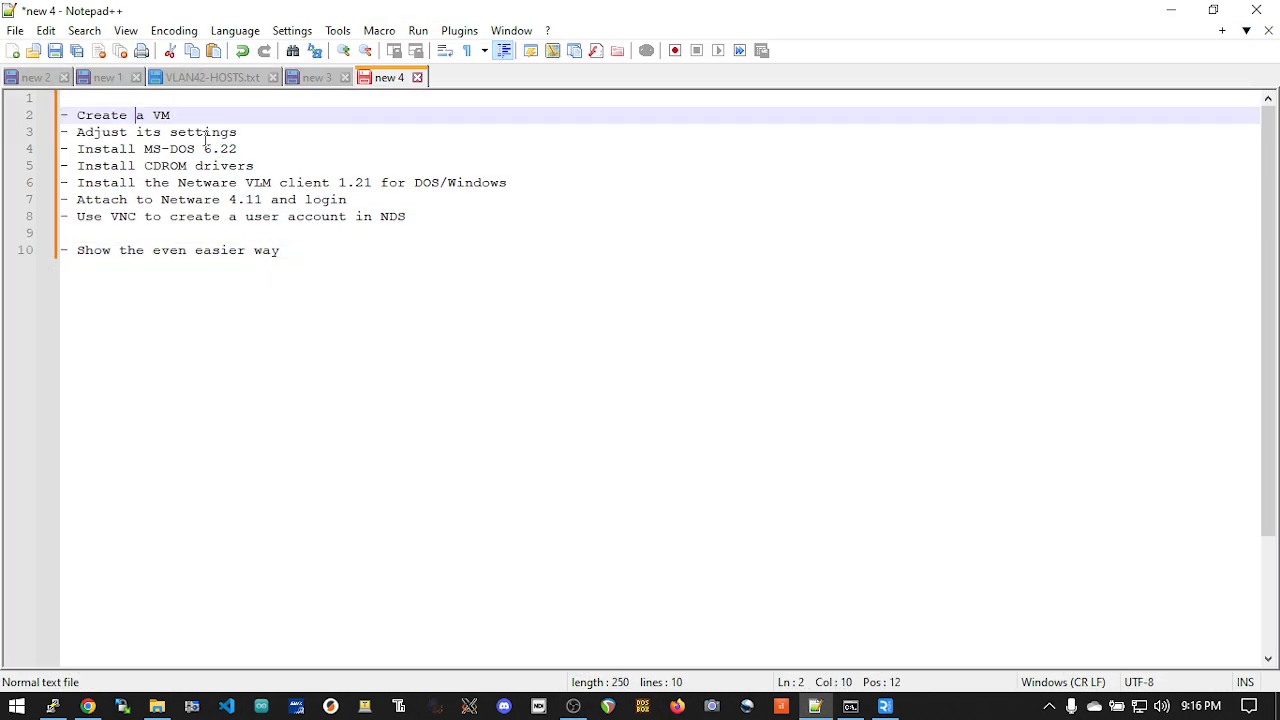
pyautogui.click(198, 122)
pyautogui.click(213, 131)
pyautogui.moveTo(78, 149); pyautogui.dragTo(251, 148)
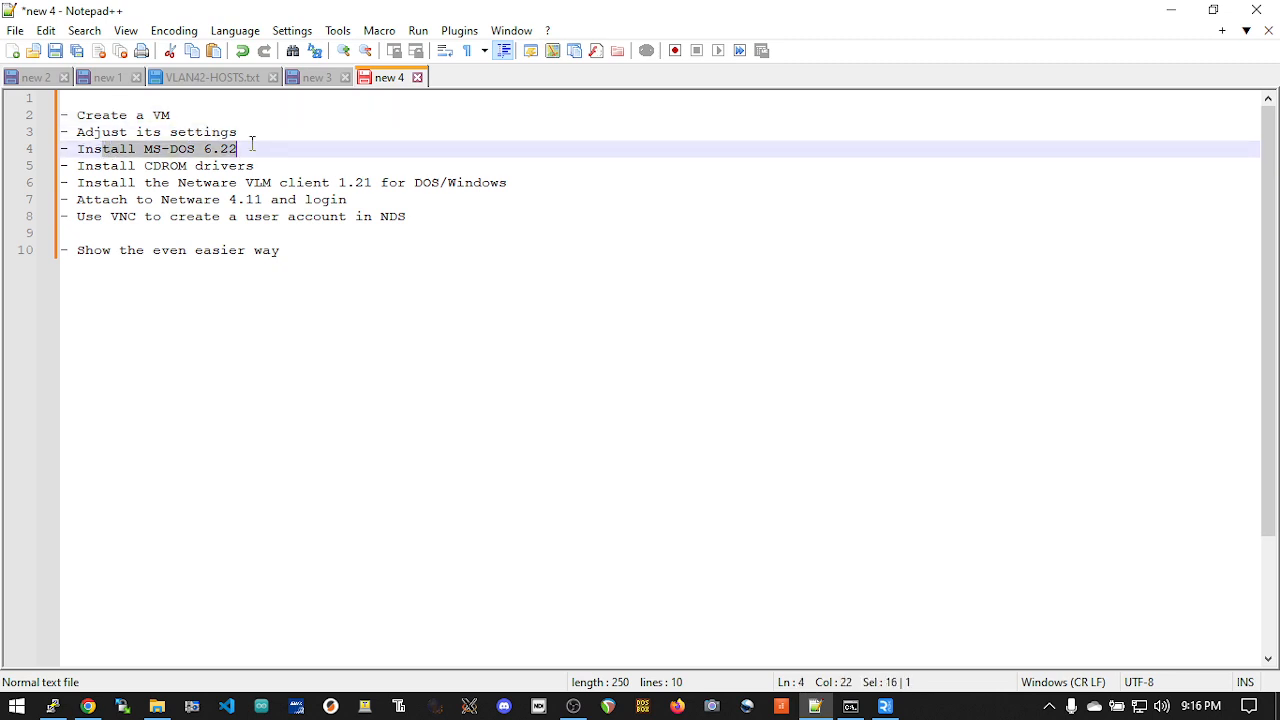
pyautogui.click(211, 166)
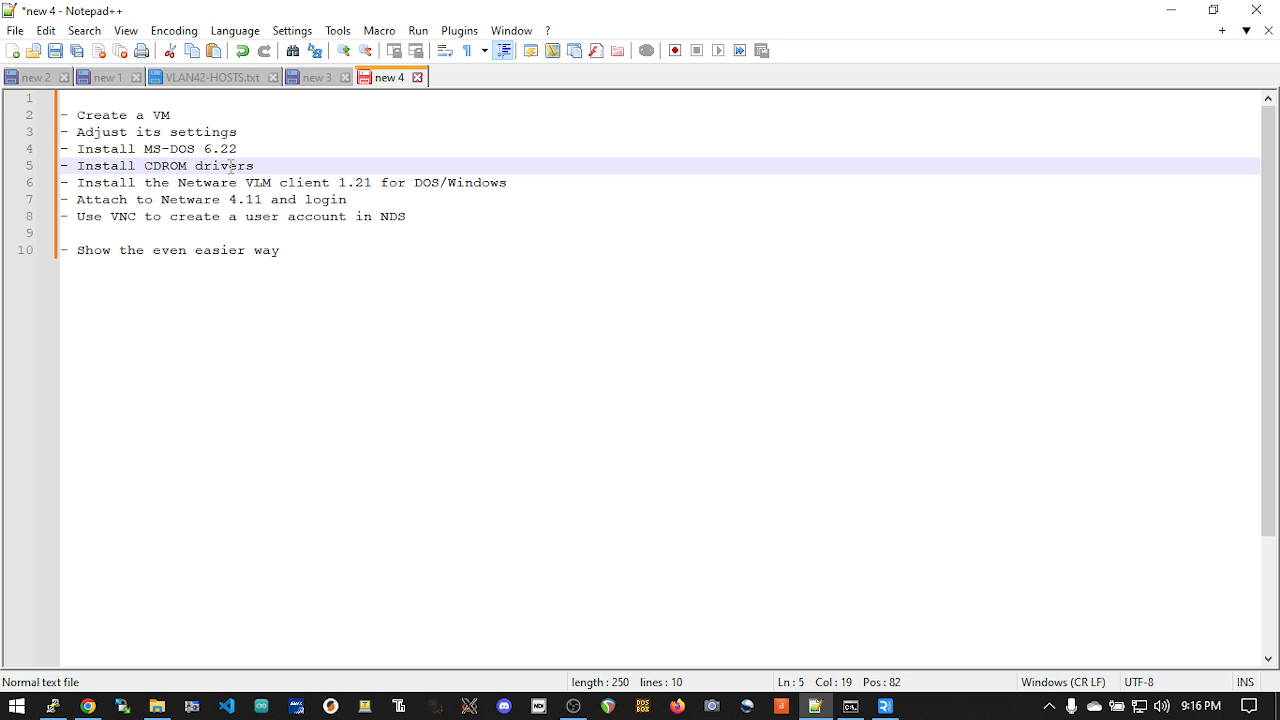
pyautogui.click(220, 185)
pyautogui.doubleClick(189, 184)
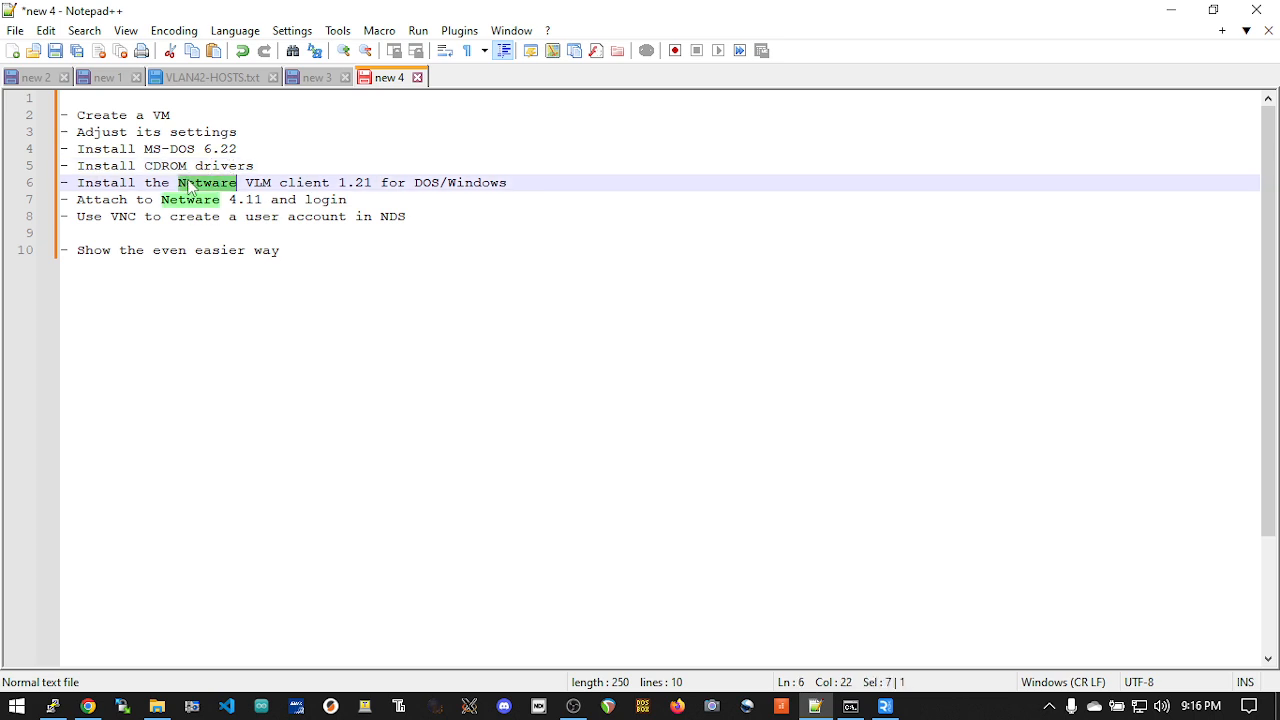
pyautogui.click(331, 186)
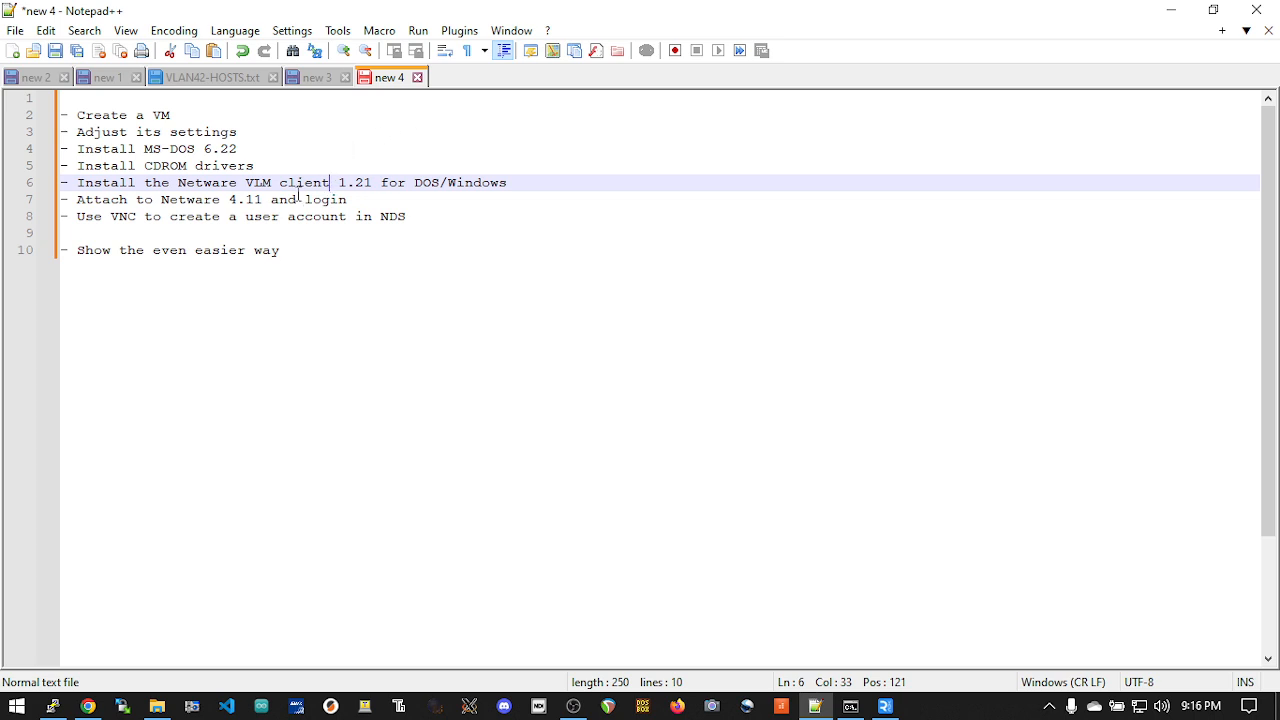
pyautogui.click(330, 204)
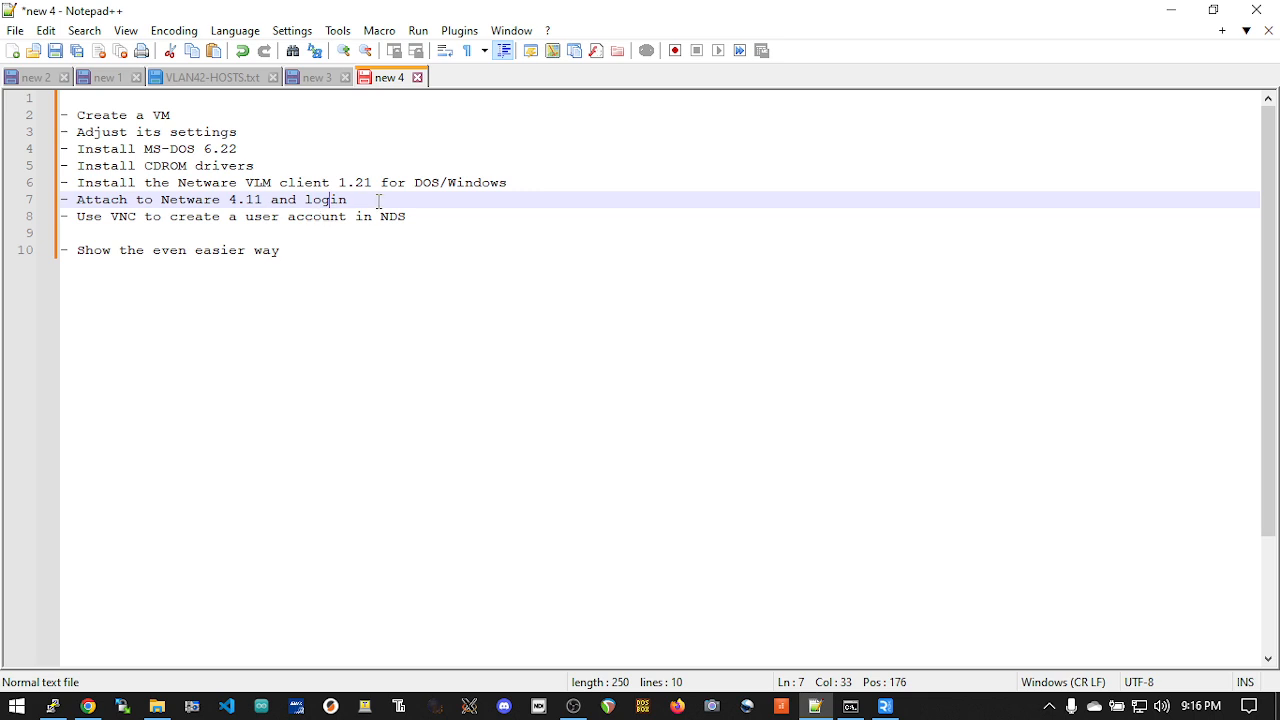
pyautogui.click(347, 216)
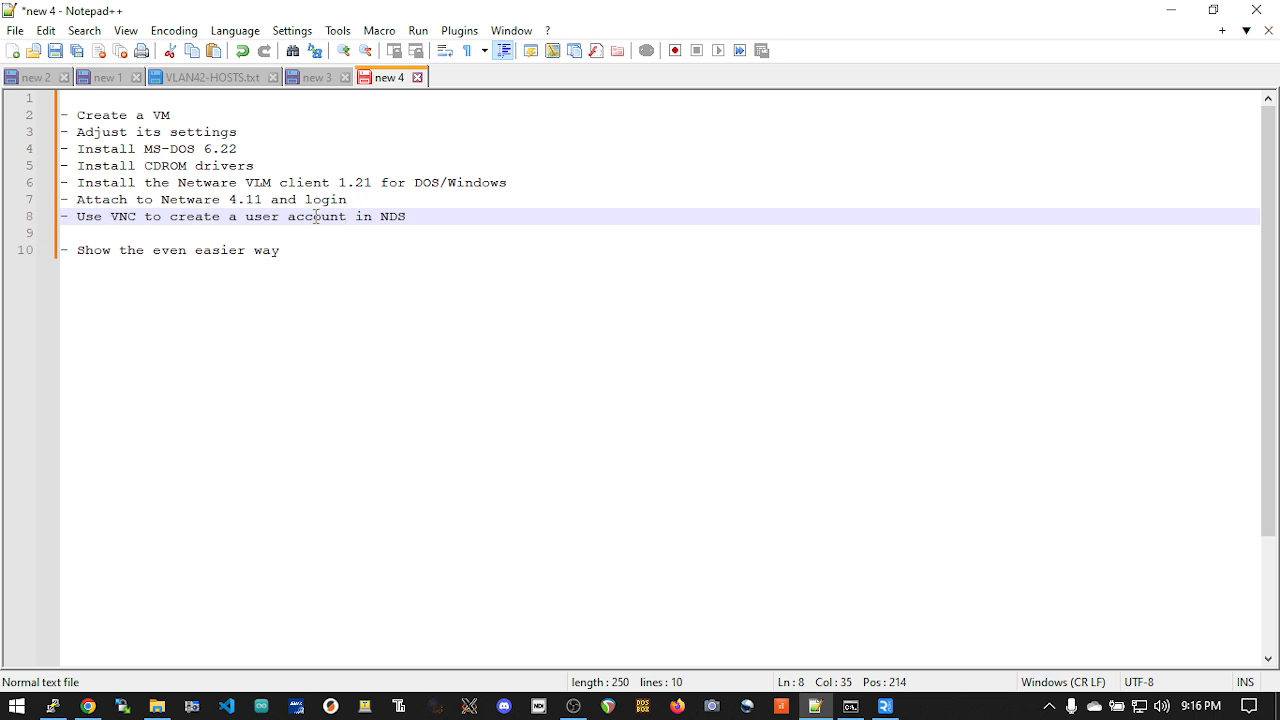
pyautogui.click(284, 250)
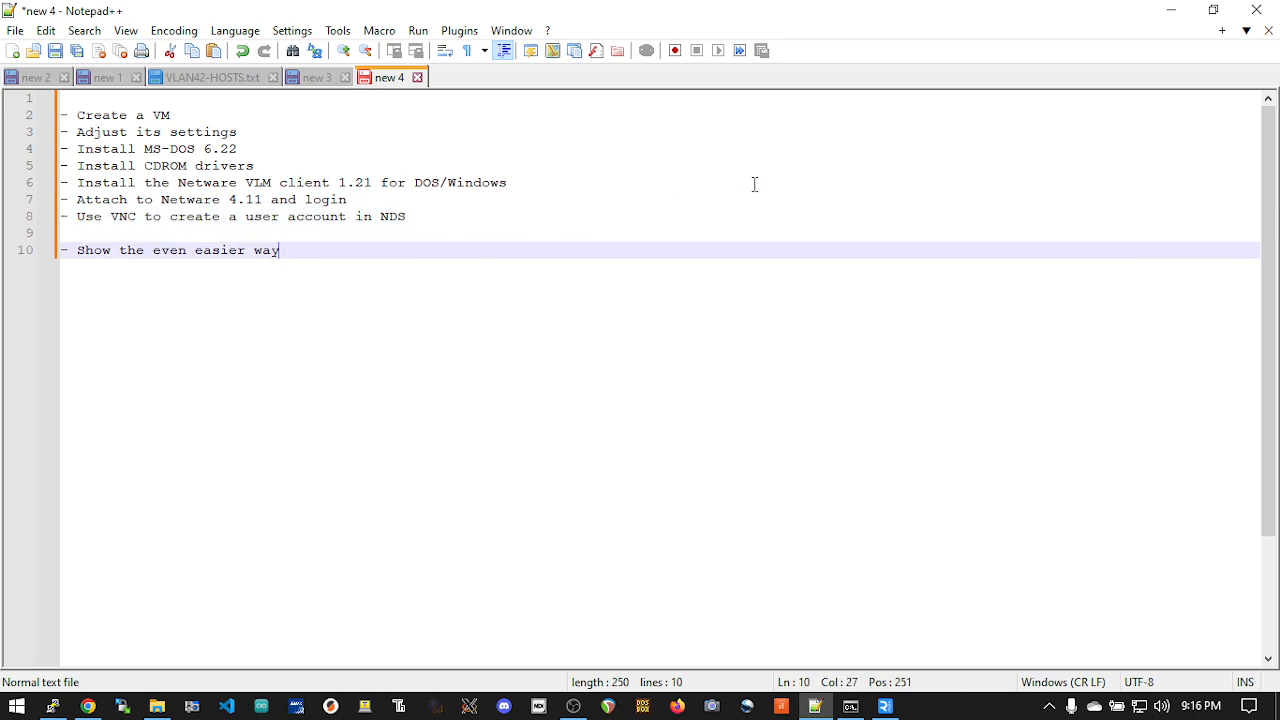
pyautogui.click(1170, 18)
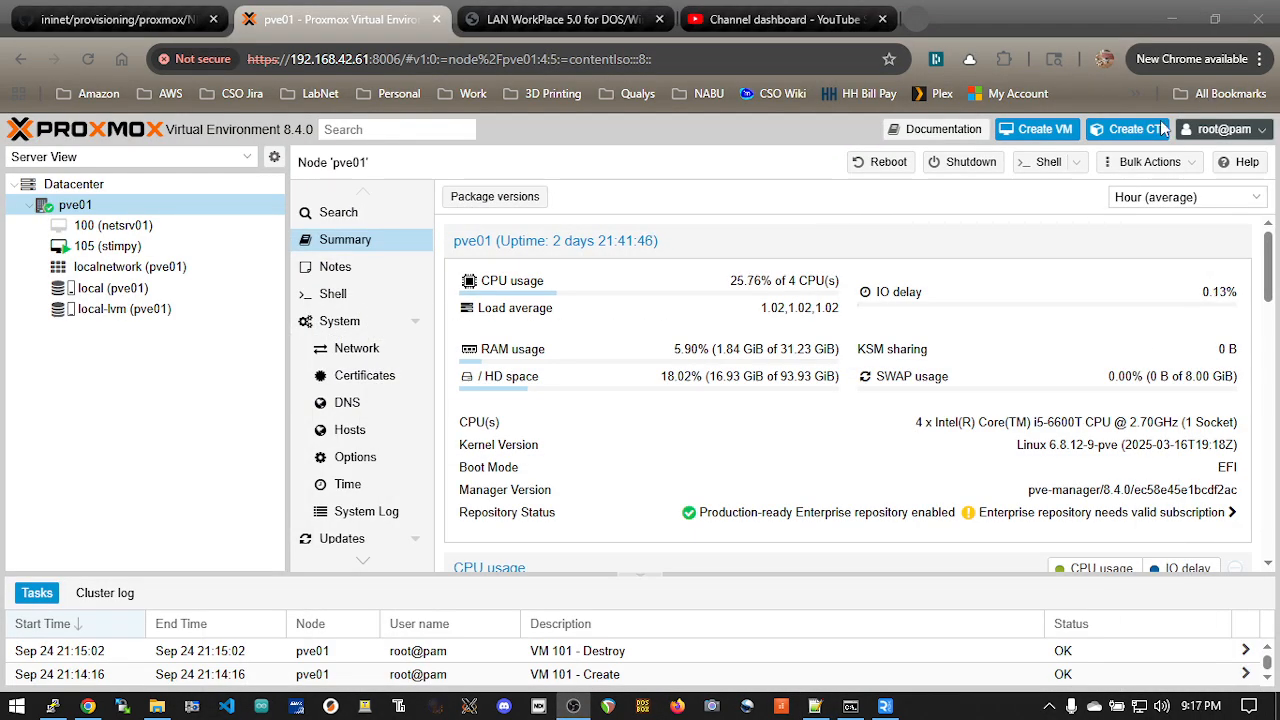
# Step: Start creating a virtual machine on pve01 and name it dos622nwclient
pyautogui.click(1172, 21)
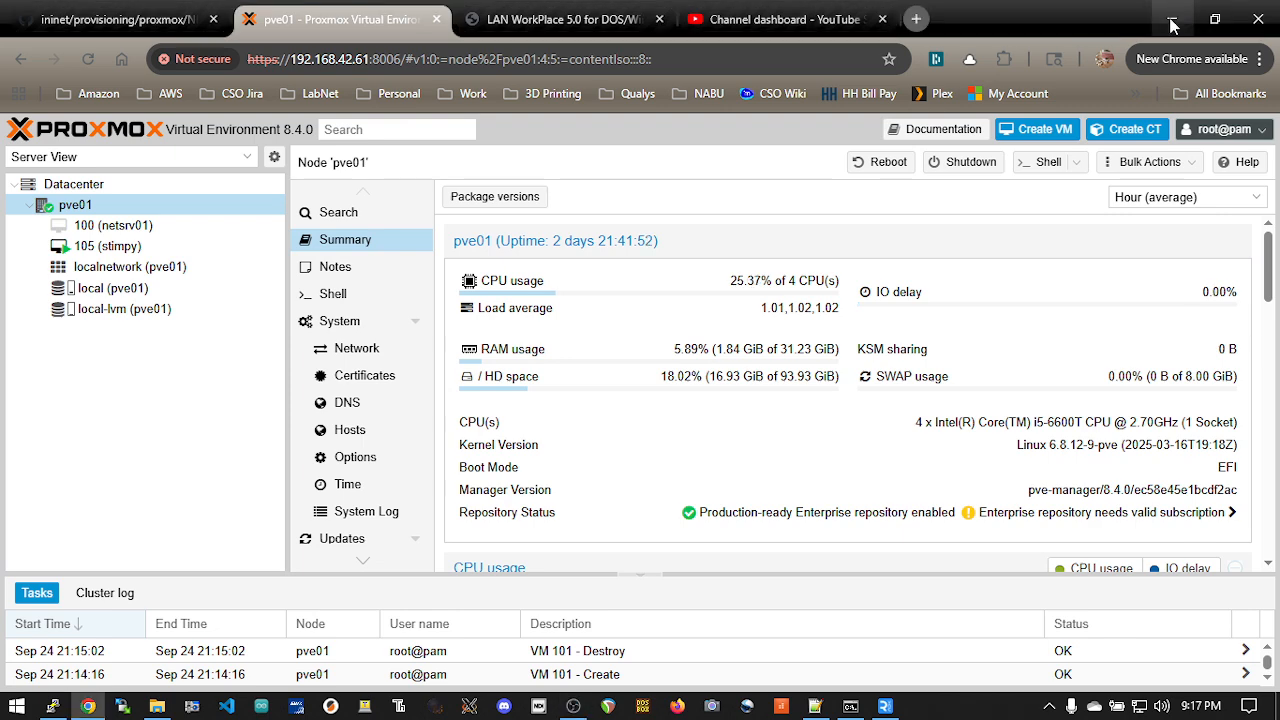
pyautogui.click(1058, 137)
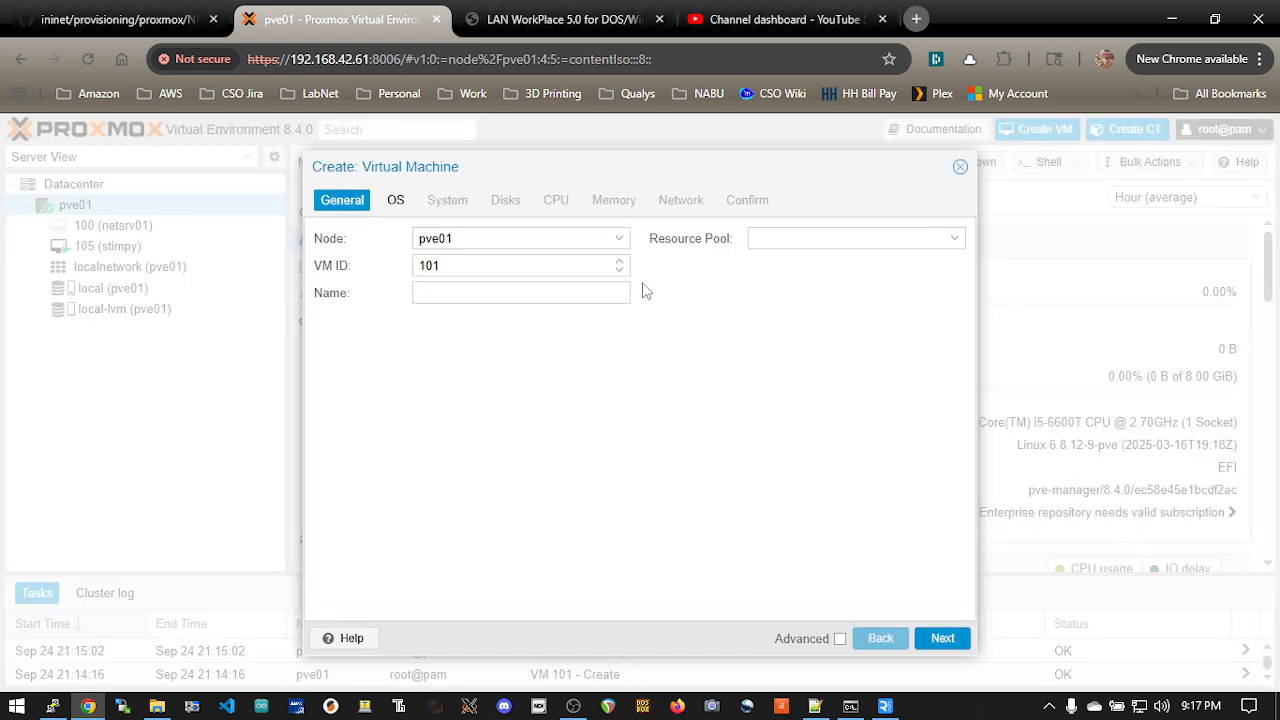
pyautogui.click(509, 292)
pyautogui.write('dos622nwcl')
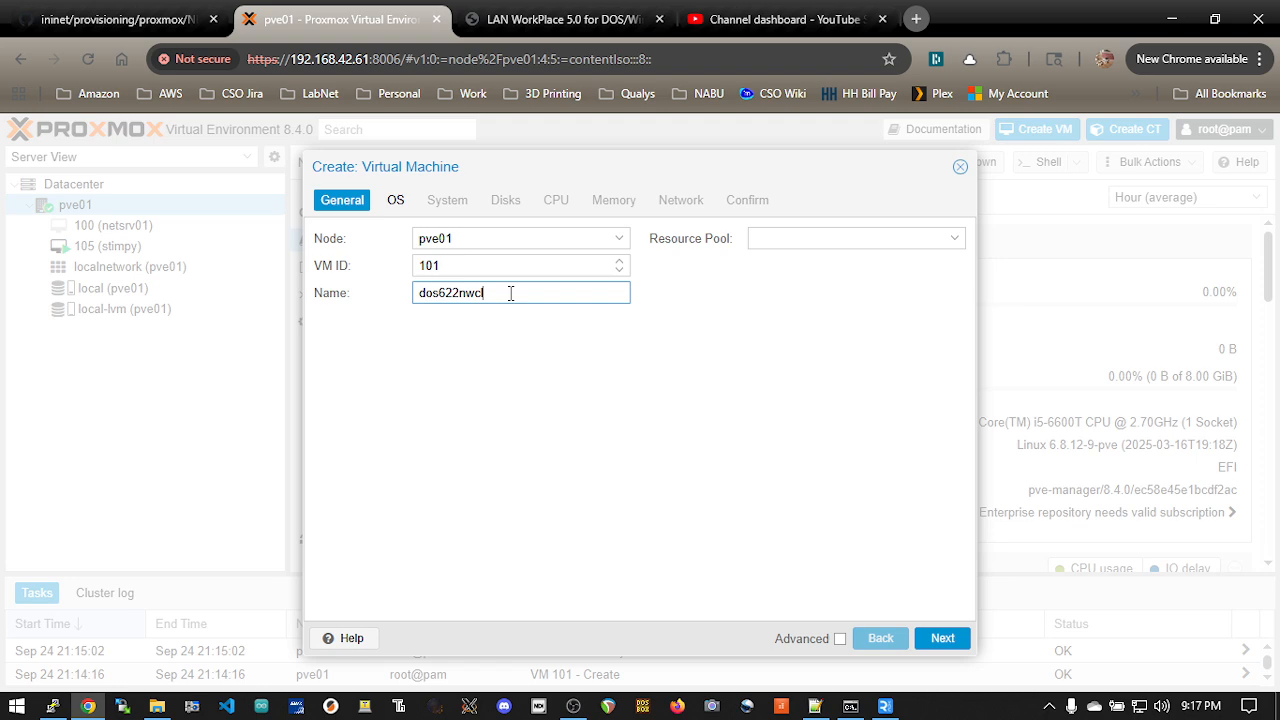
pyautogui.write('ient')
# Step: Set the virtual machine to use no installation media and choose Other as the guest OS type
pyautogui.click(391, 201)
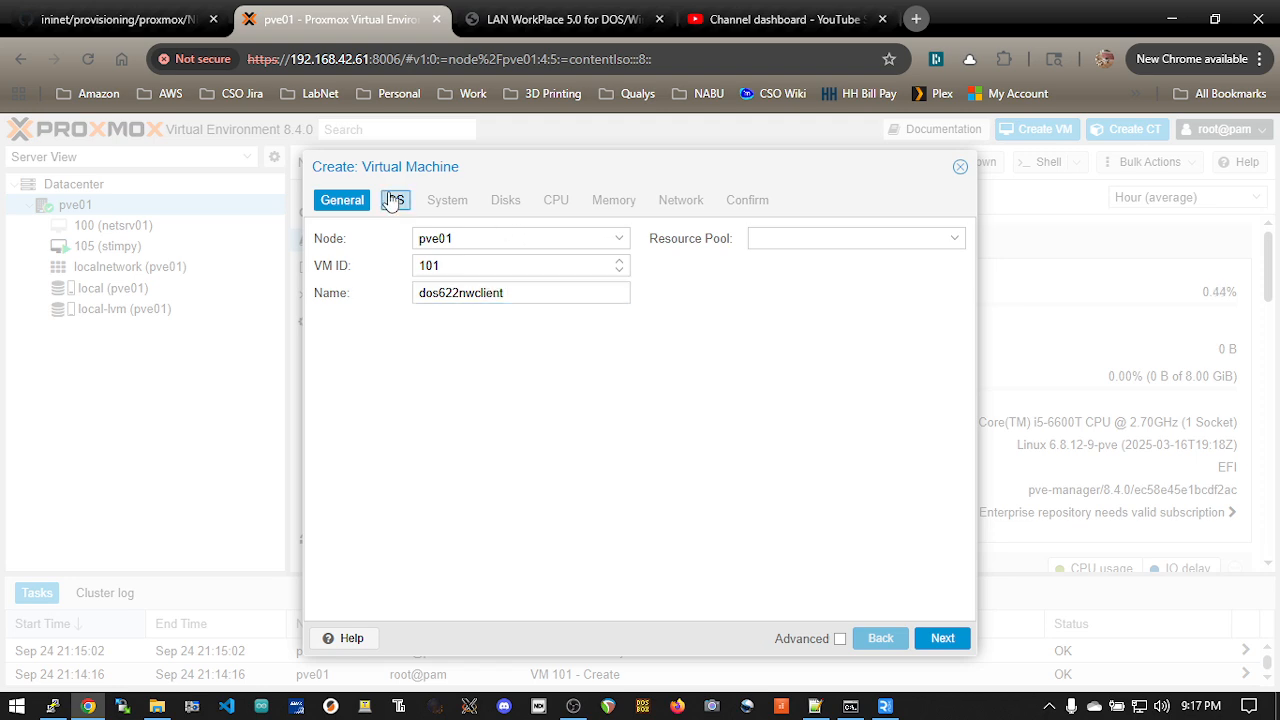
pyautogui.click(417, 349)
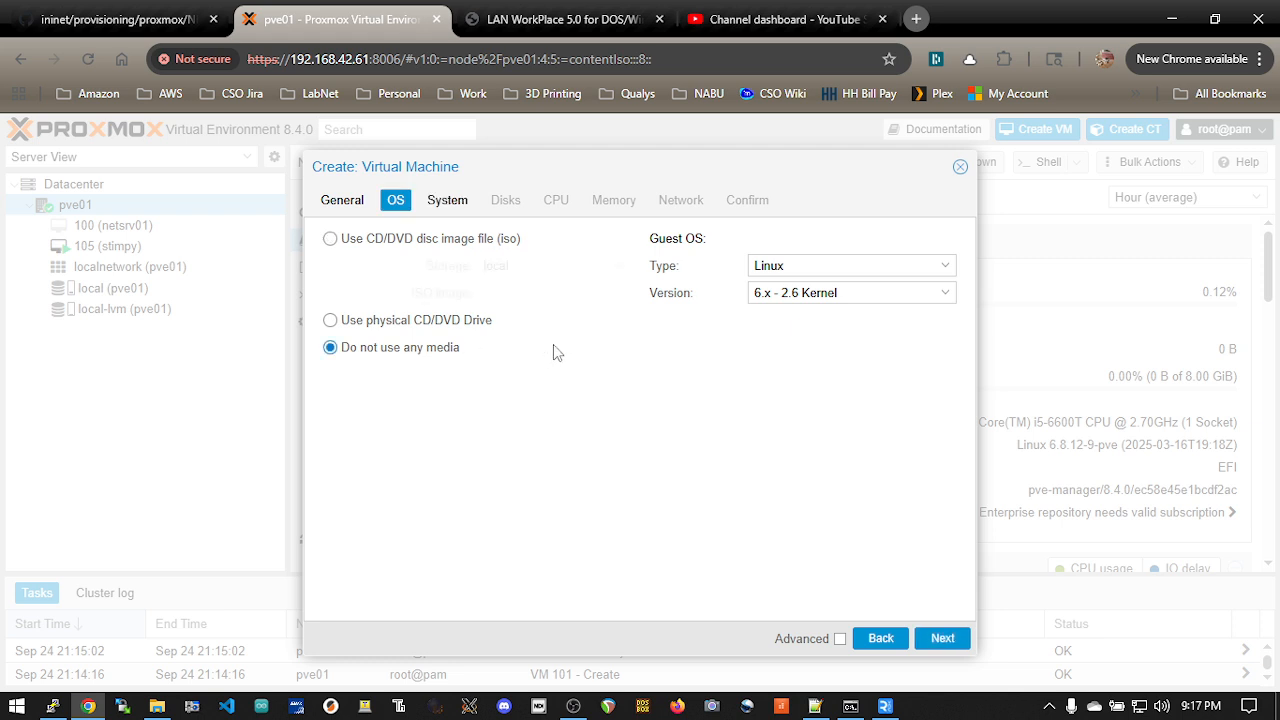
pyautogui.click(865, 267)
pyautogui.click(843, 355)
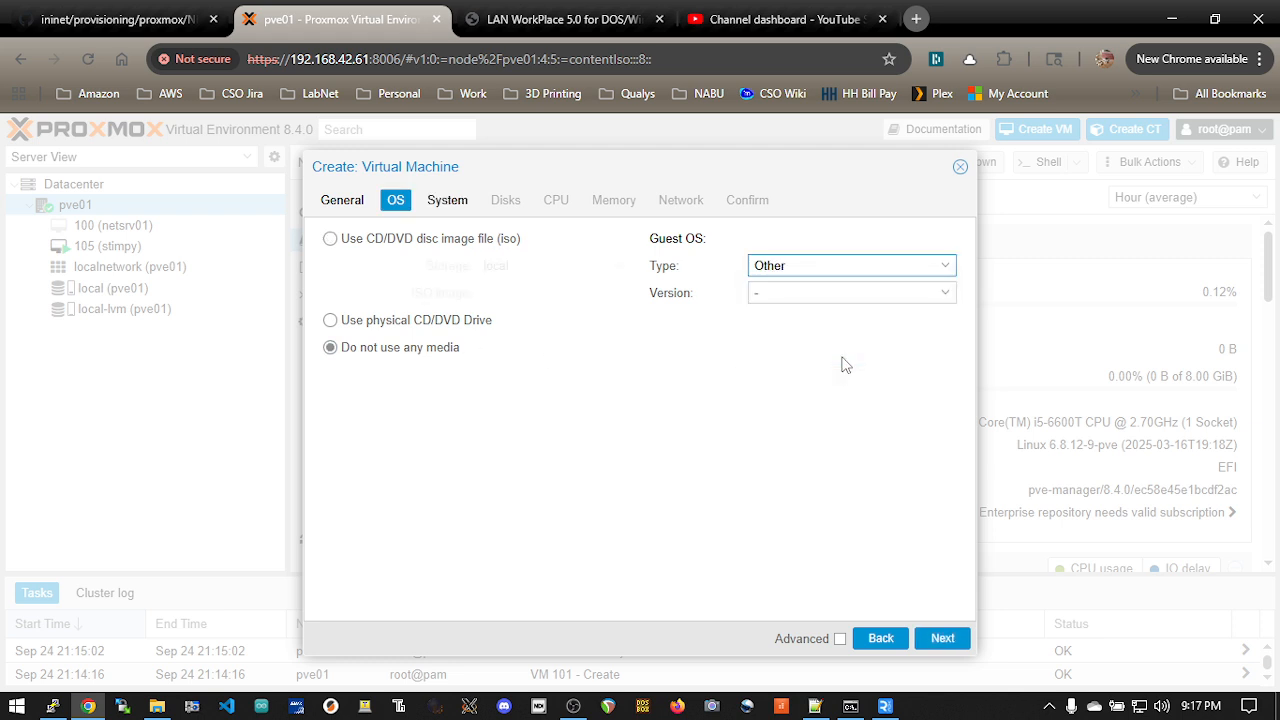
pyautogui.click(942, 632)
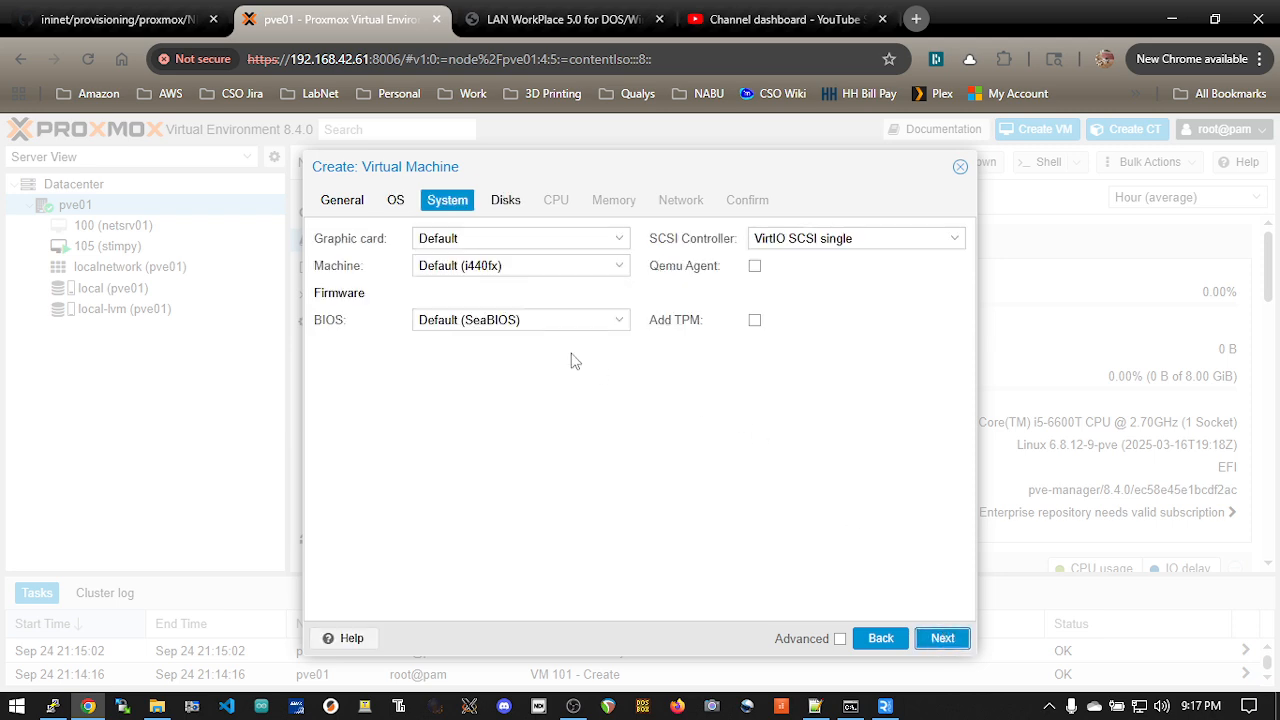
# Step: Set the graphic card to Standard VGA and the SCSI controller to Default (LSI 53C895A)
pyautogui.click(604, 244)
pyautogui.click(580, 284)
pyautogui.click(848, 240)
pyautogui.click(816, 260)
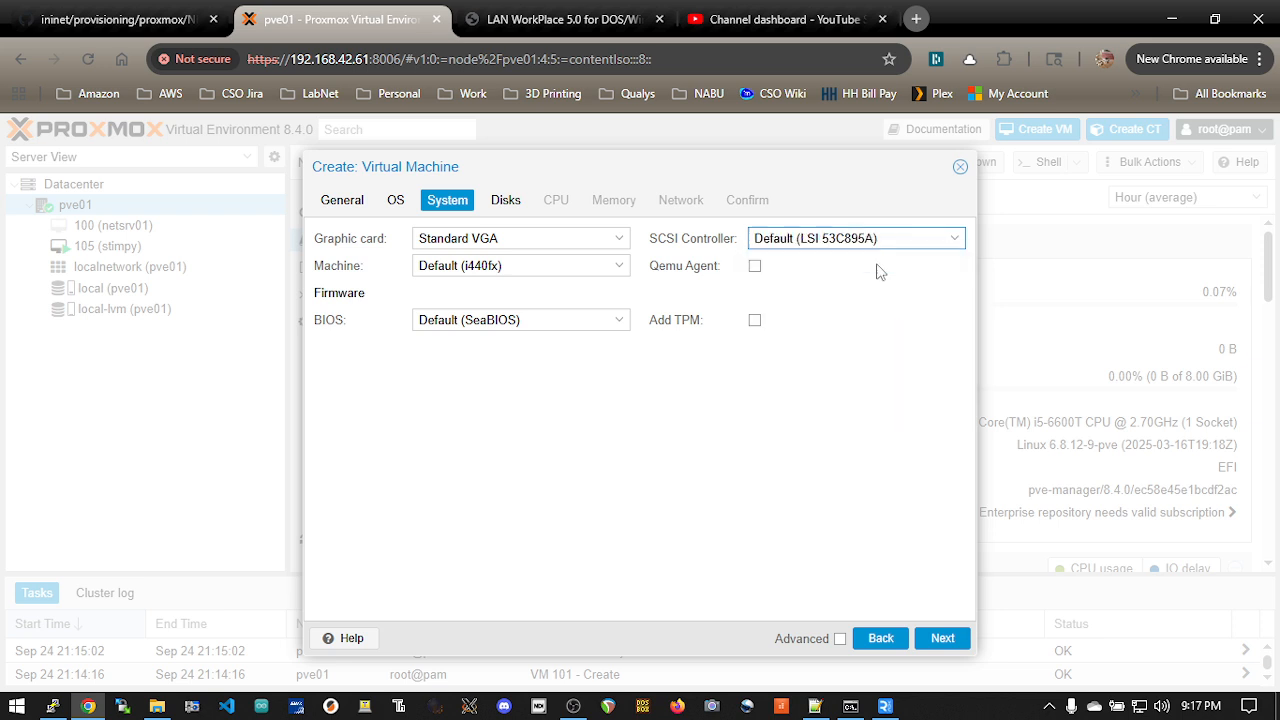
# Step: Set the IDE disk size to 8 GiB and the memory to 64 MiB
pyautogui.click(506, 200)
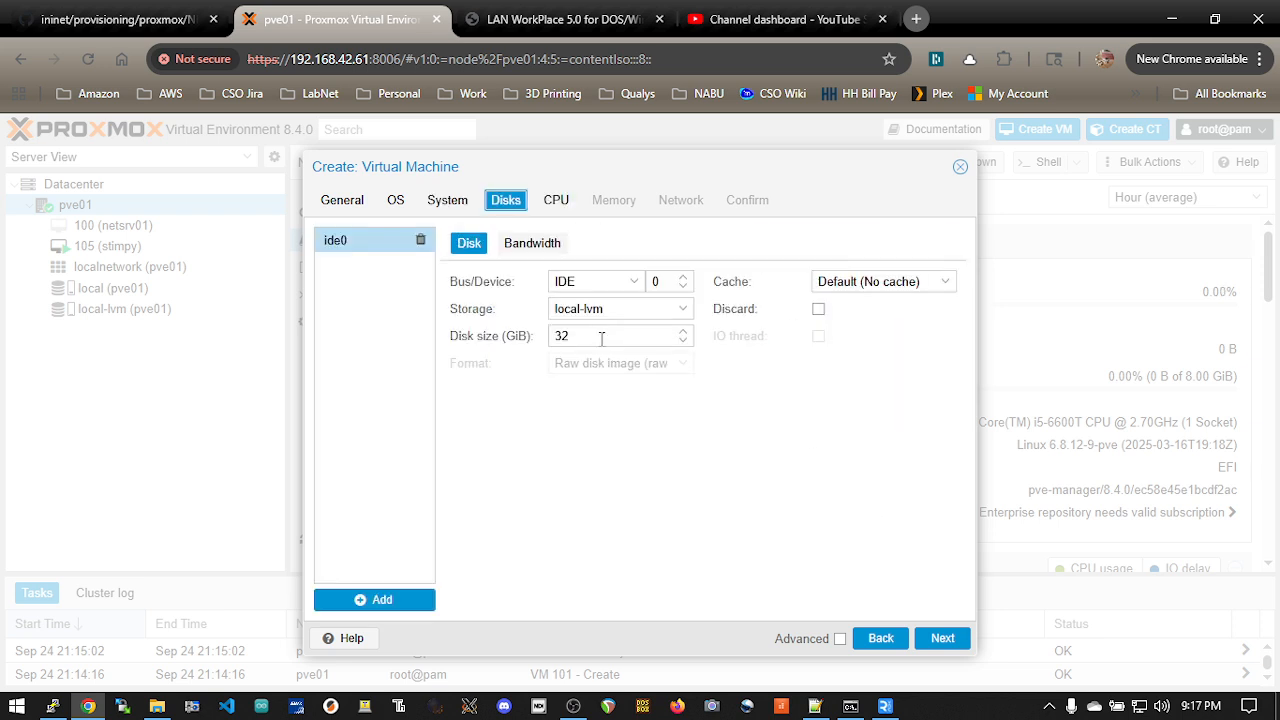
pyautogui.doubleClick(601, 336)
pyautogui.write('8')
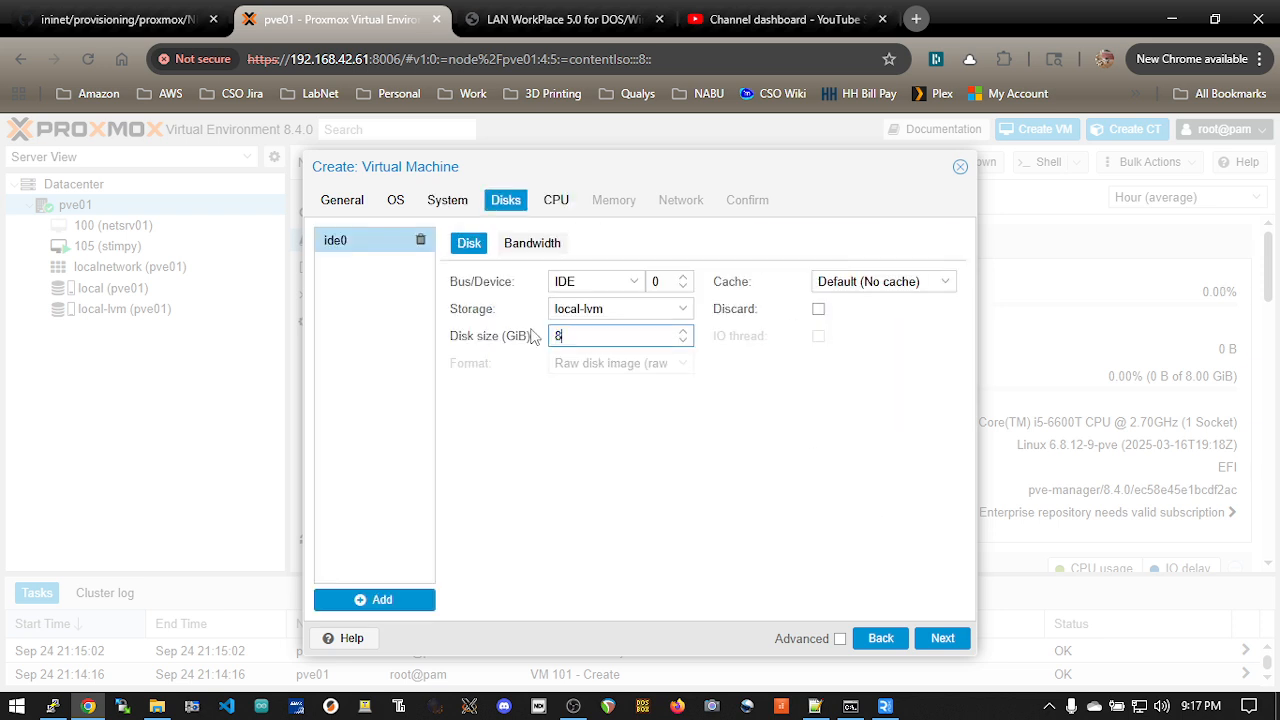
pyautogui.click(556, 200)
pyautogui.click(612, 200)
pyautogui.moveTo(567, 244); pyautogui.dragTo(445, 243)
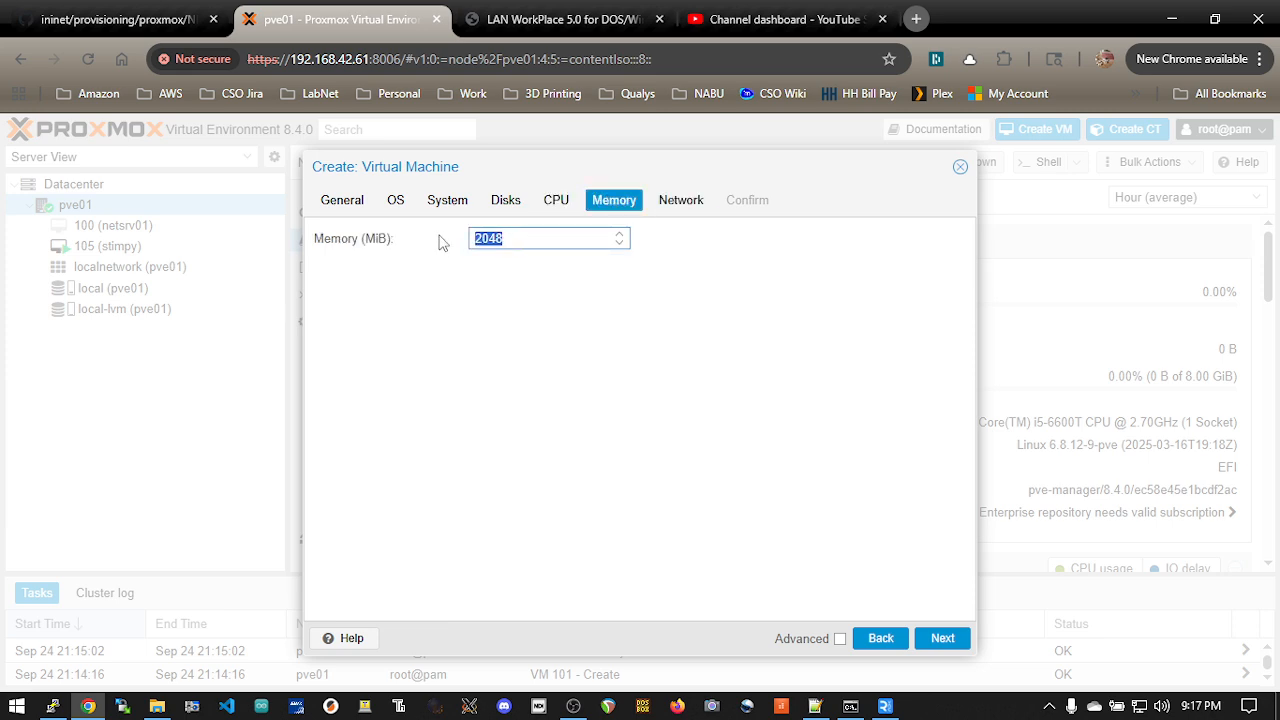
pyautogui.write('64')
# Step: Disable the firewall on the Intel E1000 network device on vmbr0 and finish creating the virtual machine
pyautogui.click(684, 200)
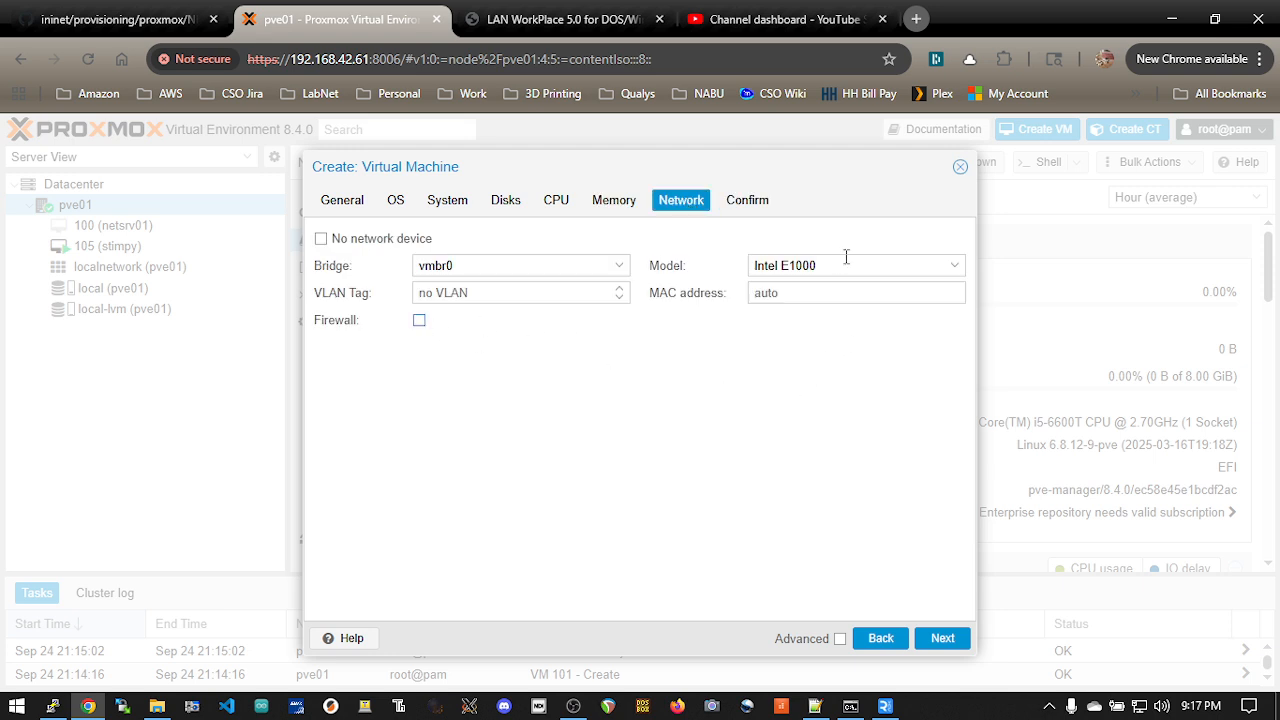
pyautogui.click(950, 646)
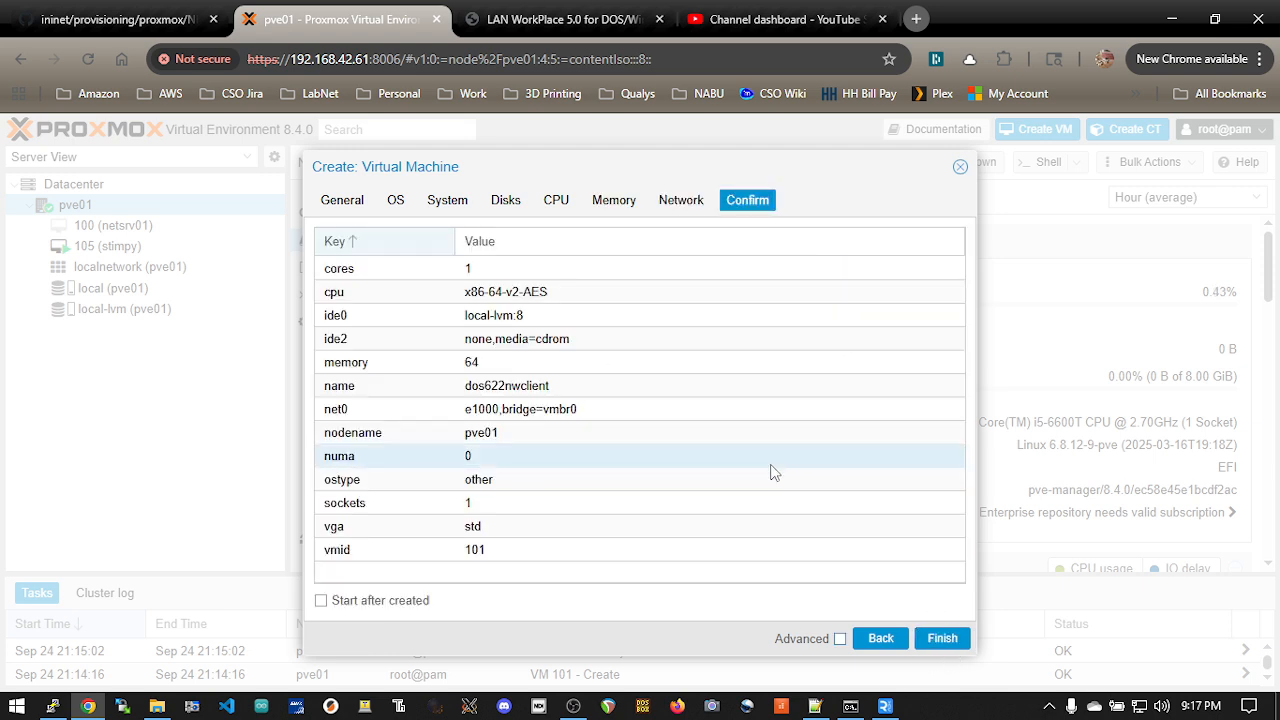
pyautogui.click(941, 640)
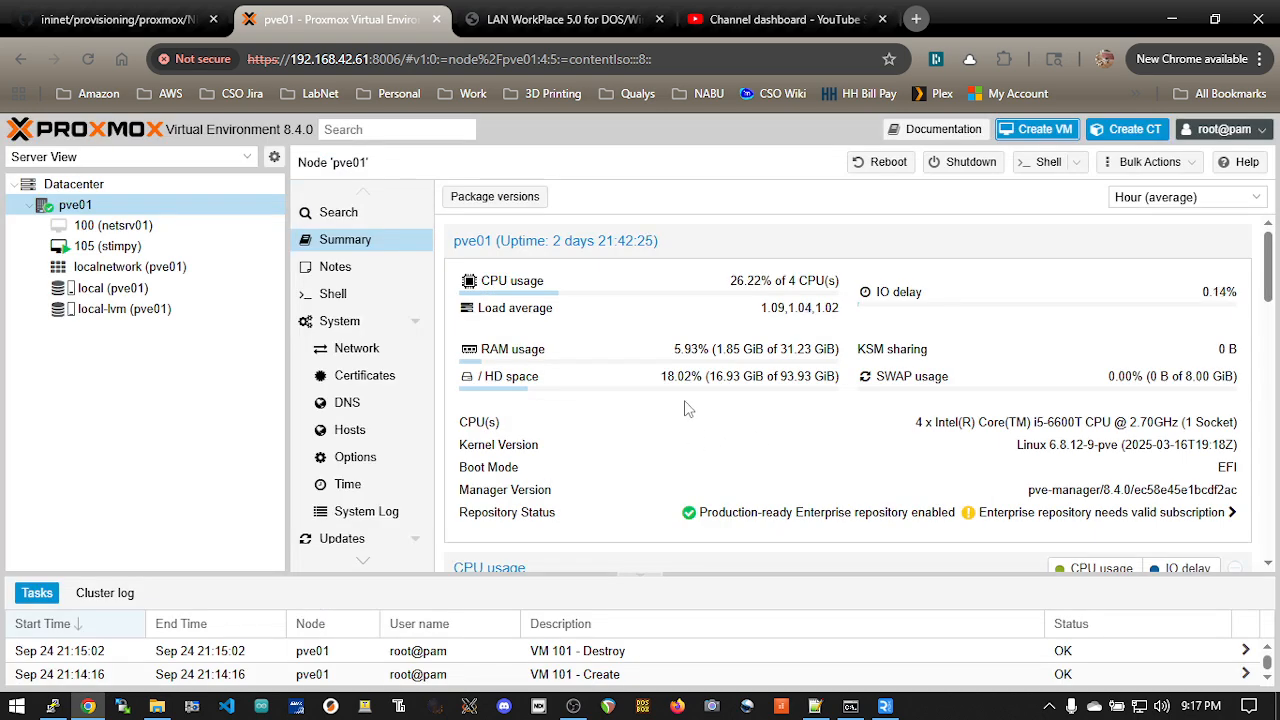
# Step: Switch to the pve01 terminal session and open a root shell with sudo su
pyautogui.hotkey('alt', 'Tab')
pyautogui.click(518, 463)
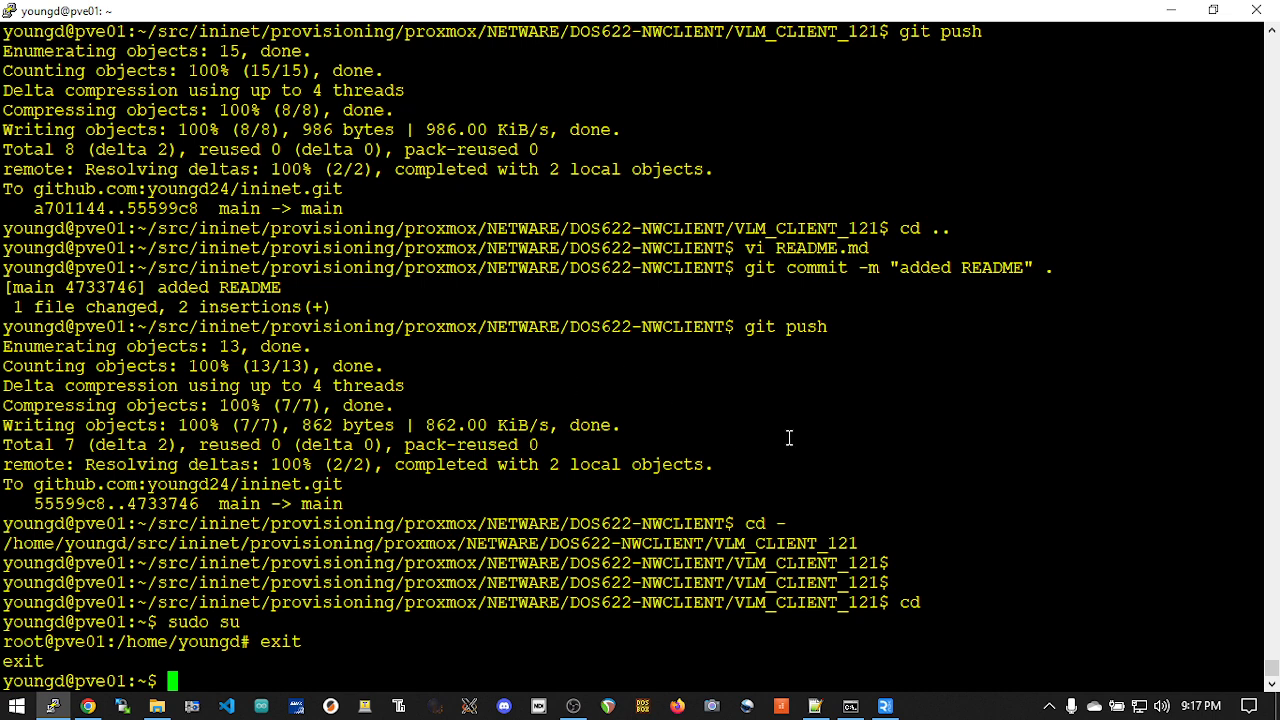
pyautogui.write('sudo')
pyautogui.press('Return')
pyautogui.write('sudo su')
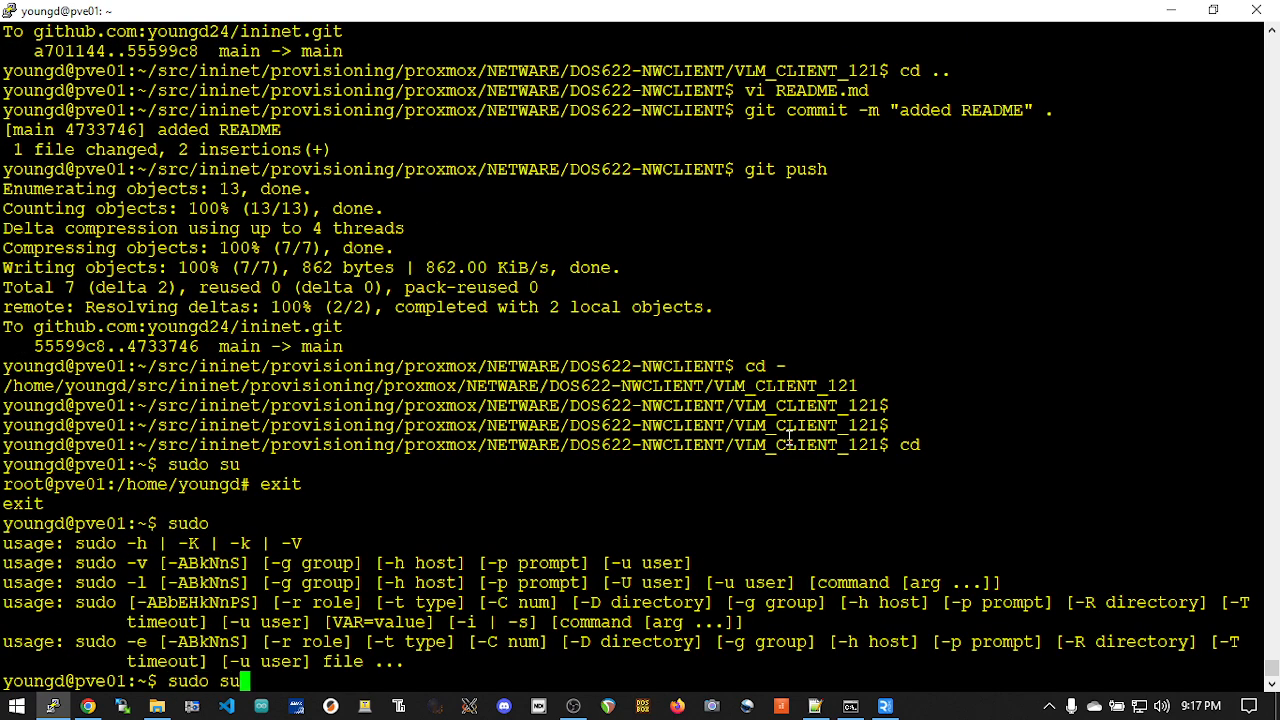
pyautogui.press('Return')
# Step: Change the working directory to /etc/pve/qemu-server
pyautogui.write('cd /etc')
pyautogui.press('Return')
pyautogui.write('cd pve/')
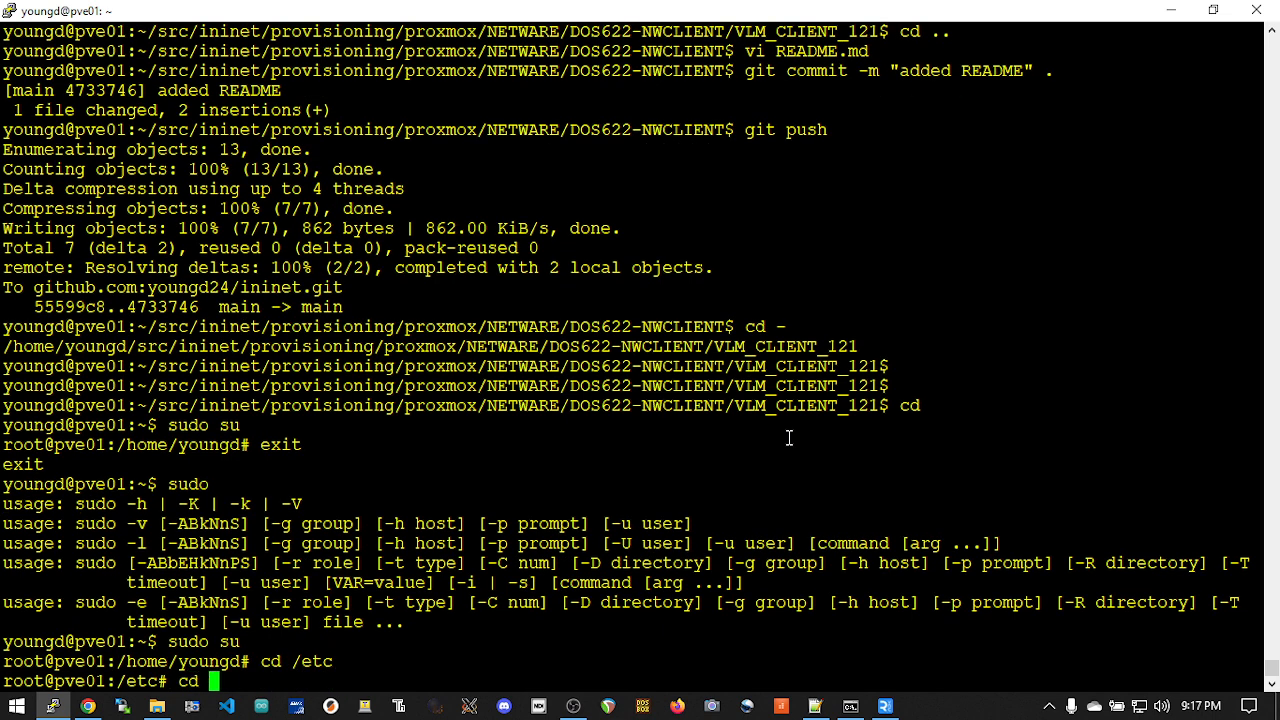
pyautogui.press('Return')
pyautogui.write('cd qemu-server')
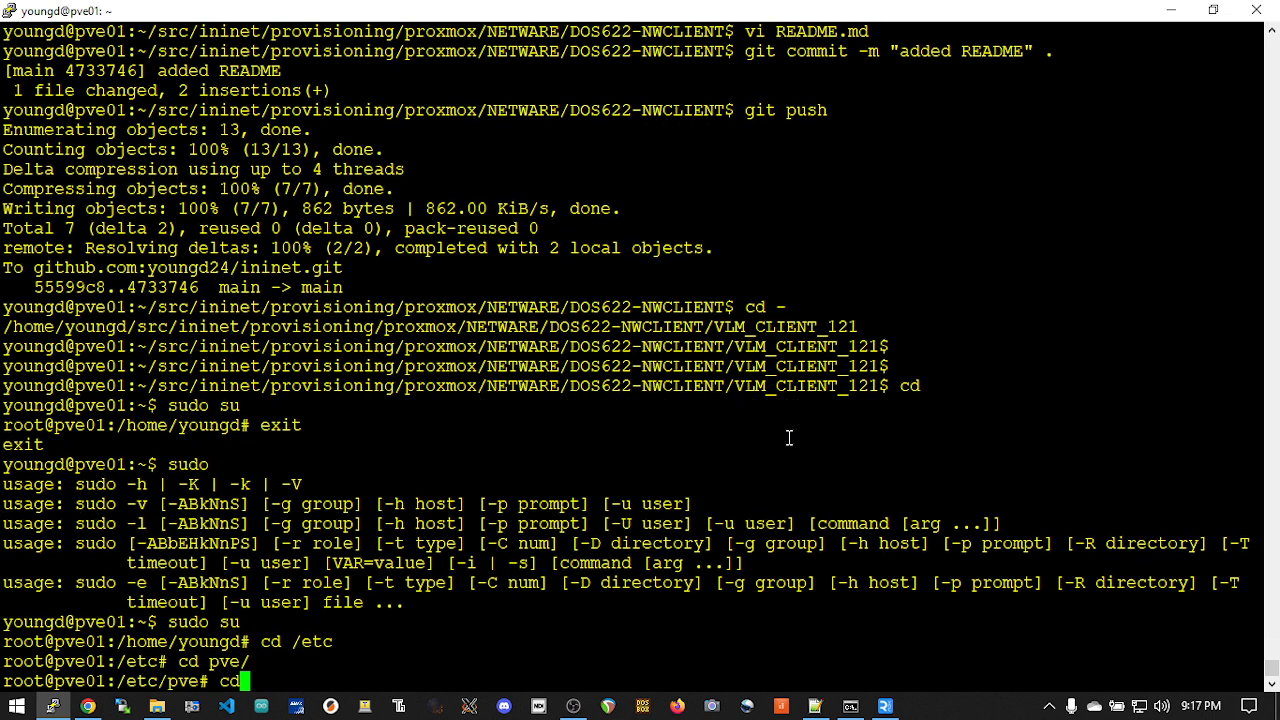
pyautogui.press('Return')
pyautogui.write('sl')
pyautogui.press('Return')
pyautogui.write('vi')
pyautogui.press('BackSpace')
pyautogui.press('BackSpace')
pyautogui.press('BackSpace')
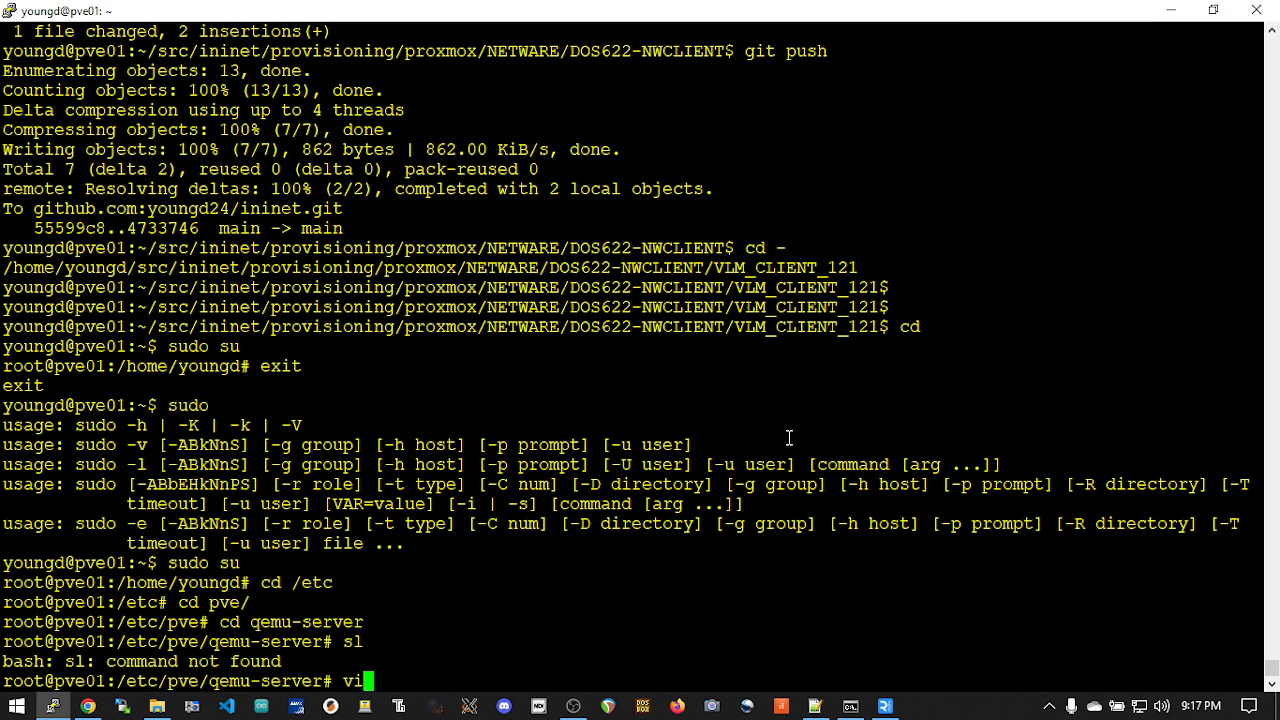
pyautogui.write('bi 10')
pyautogui.press('BackSpace')
pyautogui.press('BackSpace')
pyautogui.press('BackSpace')
pyautogui.press('BackSpace')
pyautogui.press('BackSpace')
# Step: Open the VM configuration file 101.conf in vi and go down to the name line
pyautogui.write('vi 101.conf')
pyautogui.press('Return')
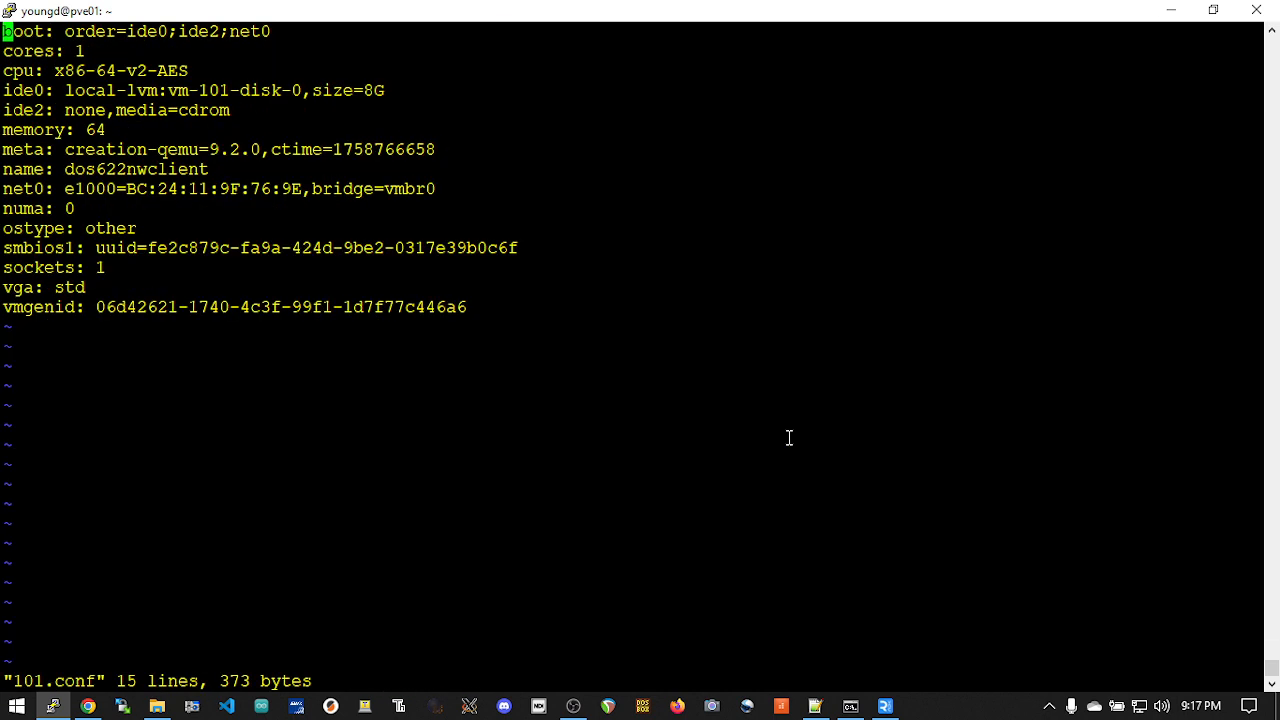
pyautogui.press('Down')
pyautogui.press('Down')
pyautogui.press('Down')
pyautogui.press('Down')
pyautogui.press('Down')
pyautogui.press('Down')
pyautogui.press('Down')
# Step: Switch to Notepad++ and copy the args line that attaches DOS622_DISK1.IMG as a floppy from the new 3 notes
pyautogui.hotkey('alt', 'Tab')
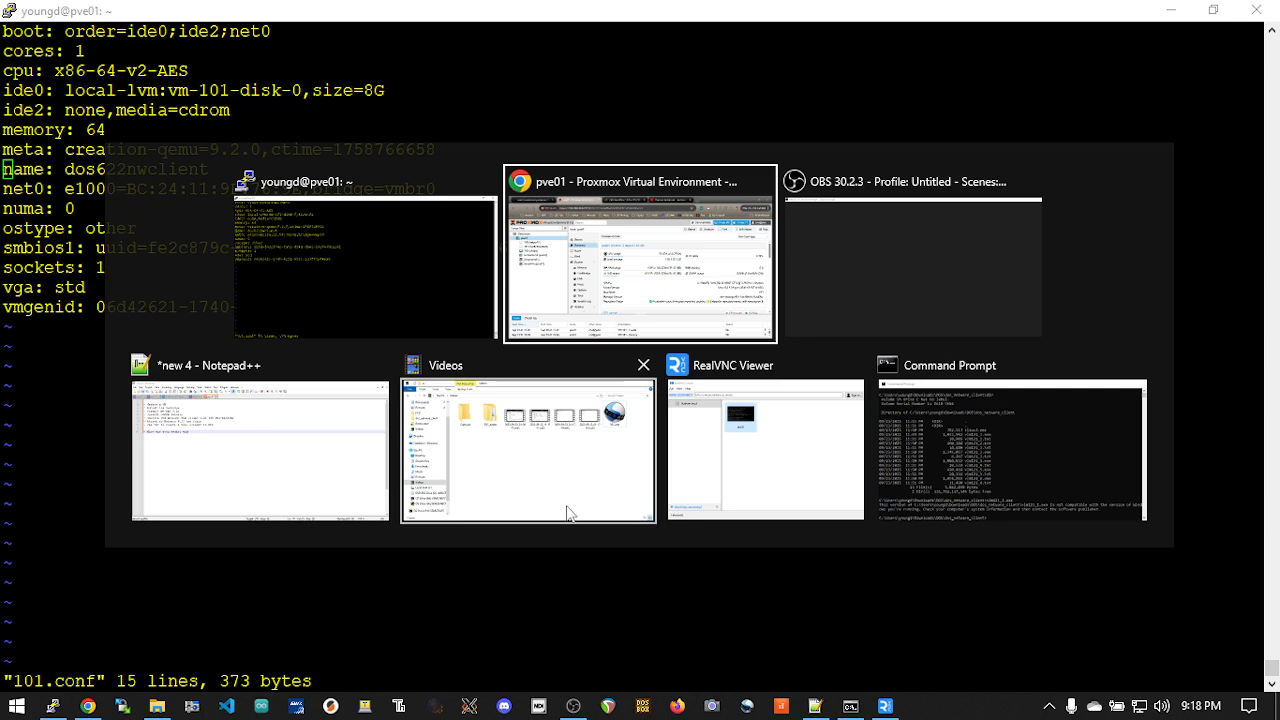
pyautogui.click(255, 440)
pyautogui.click(414, 212)
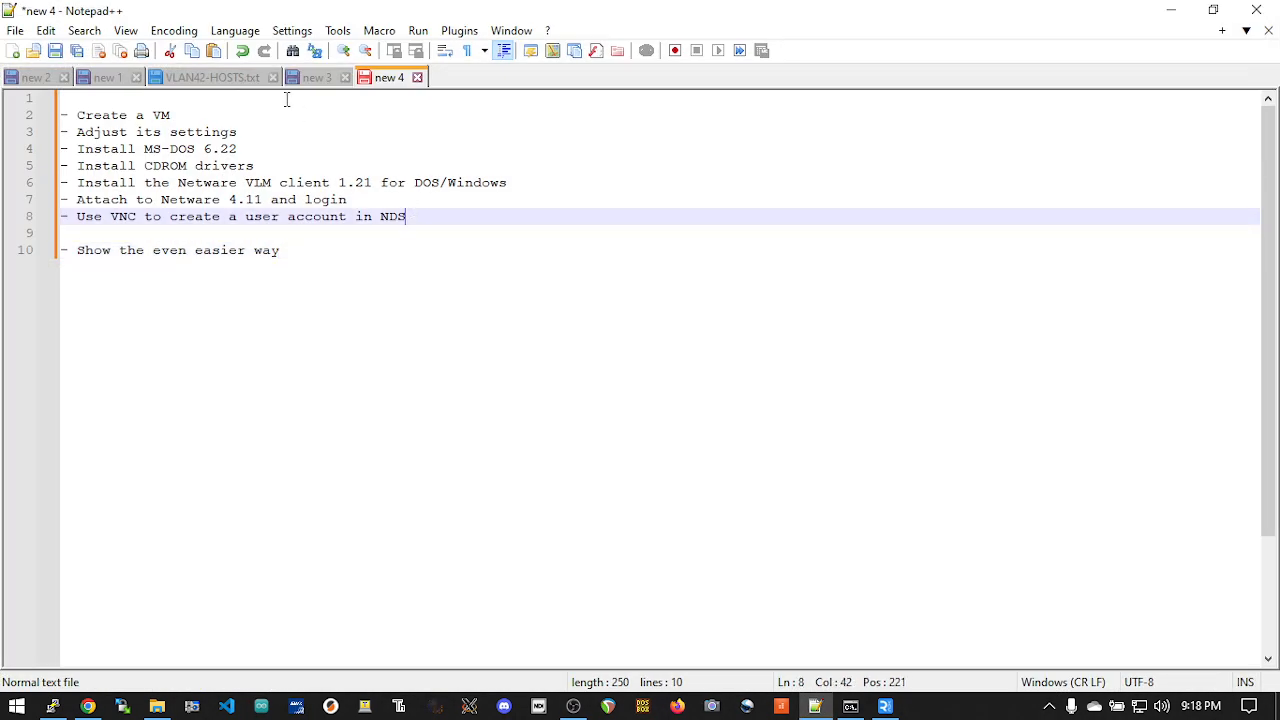
pyautogui.click(317, 77)
pyautogui.scroll(6, 430, 250)
pyautogui.scroll(4, 428, 243)
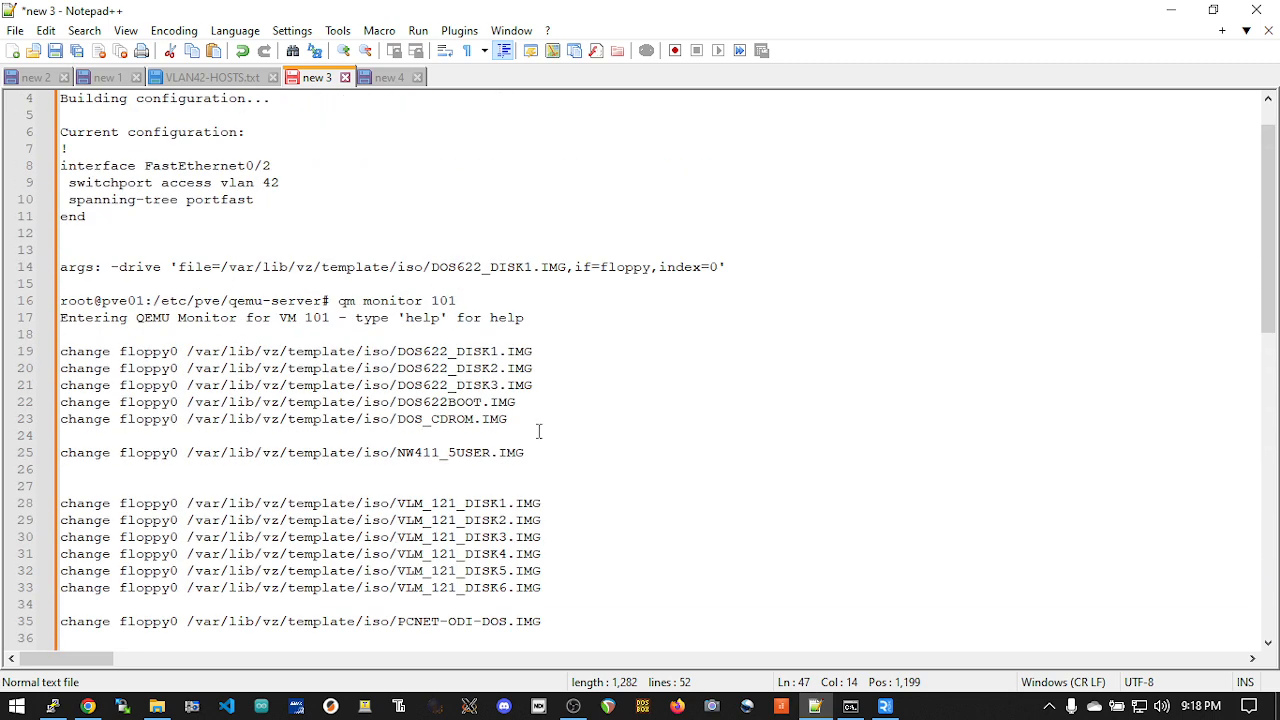
pyautogui.moveTo(543, 355); pyautogui.dragTo(62, 357)
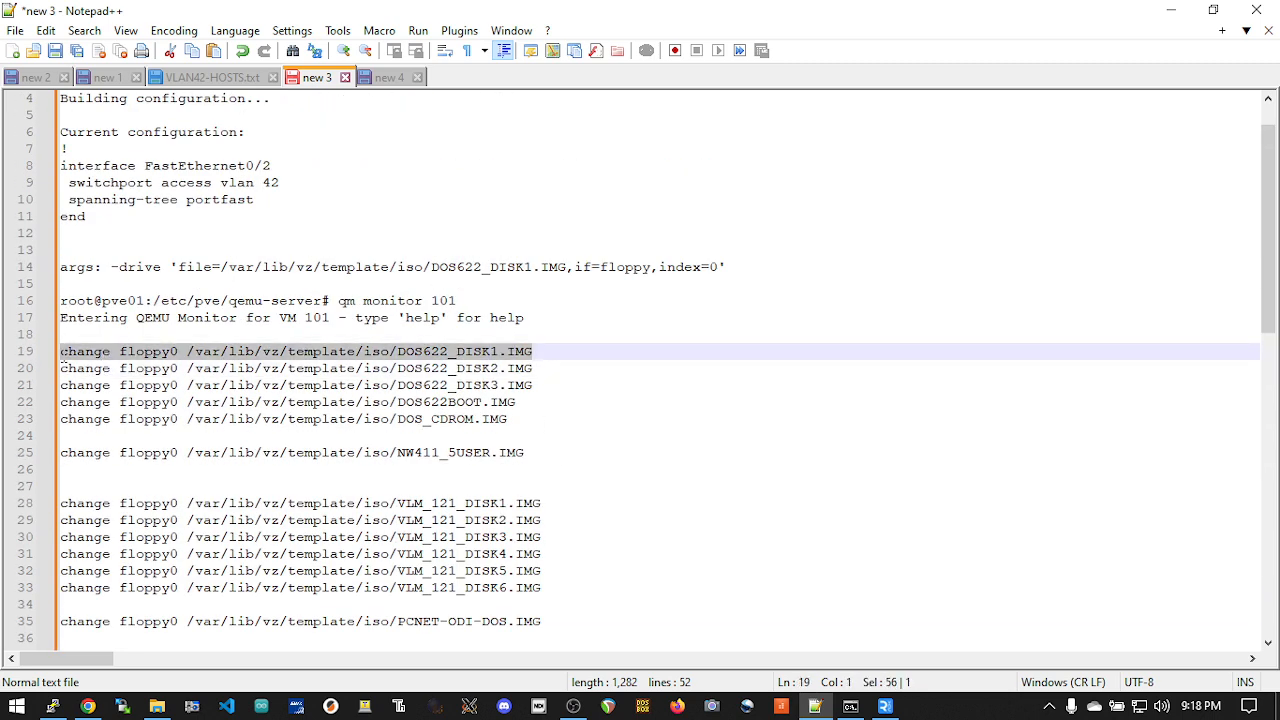
pyautogui.moveTo(770, 266); pyautogui.dragTo(60, 268)
pyautogui.rightClick(141, 258)
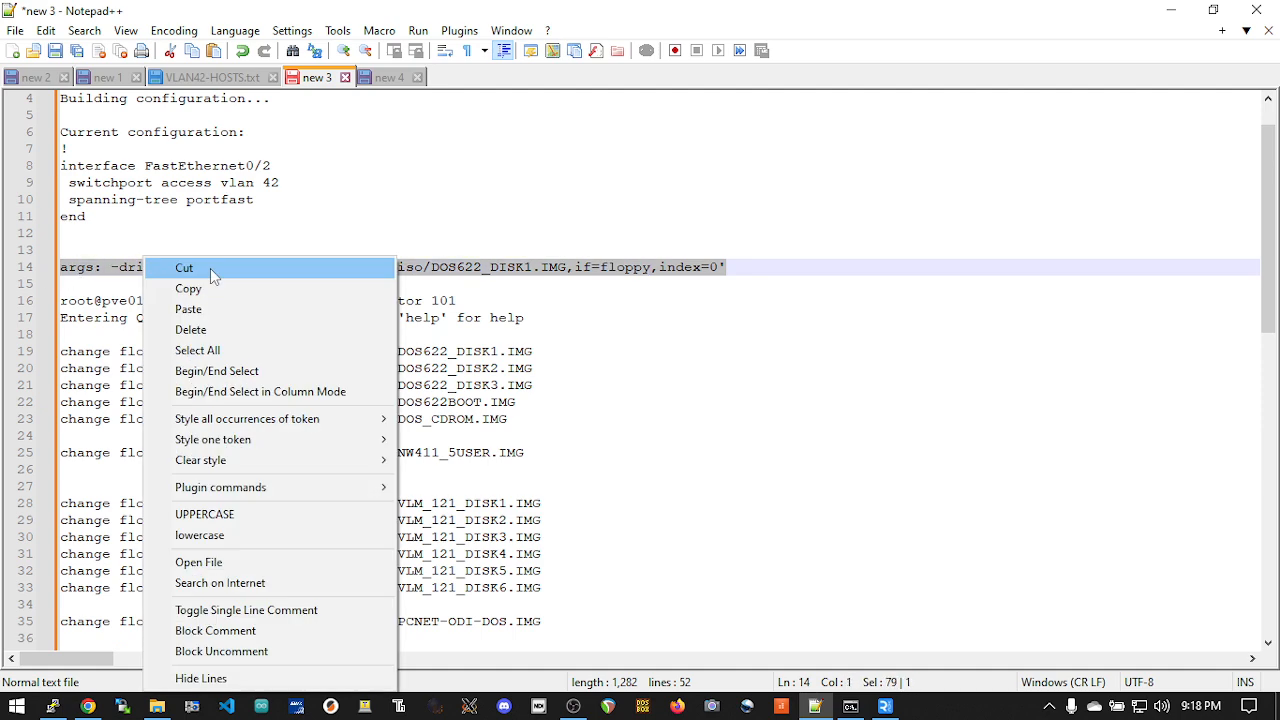
pyautogui.click(210, 287)
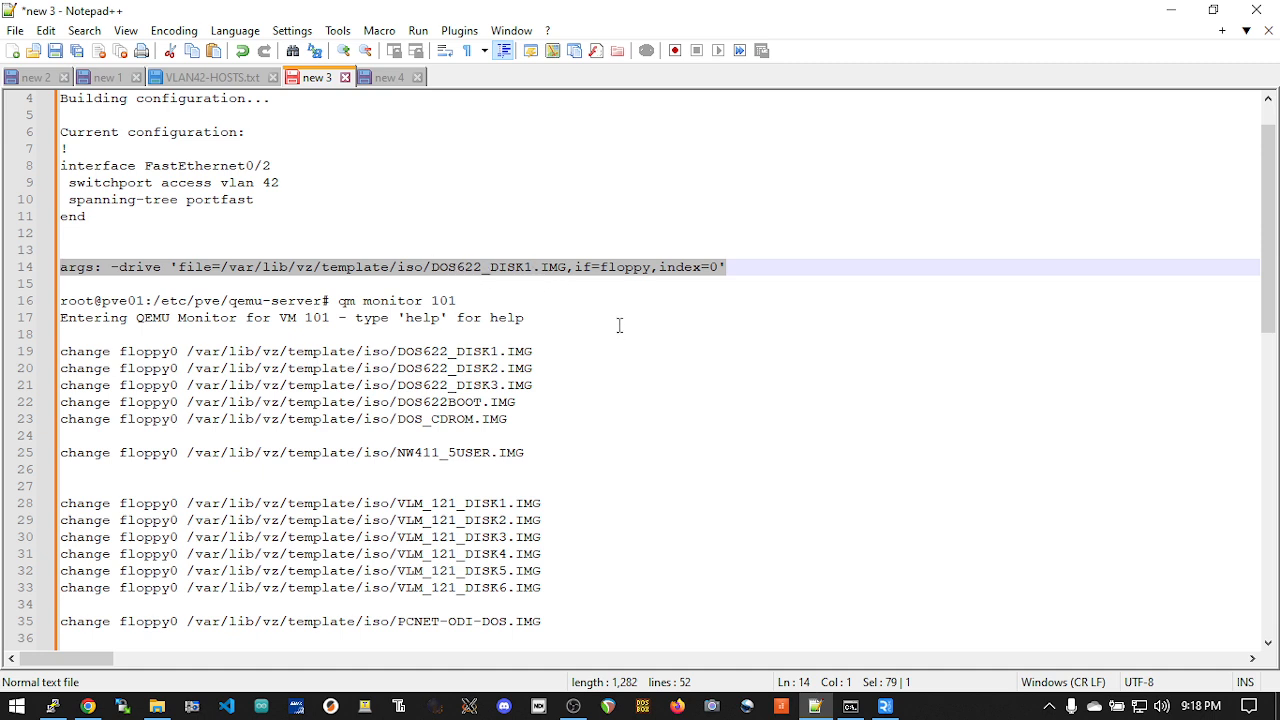
# Step: Switch back to the pve01 terminal and paste the floppy args line on a new line at the end of 101.conf
pyautogui.hotkey('alt', 'Tab')
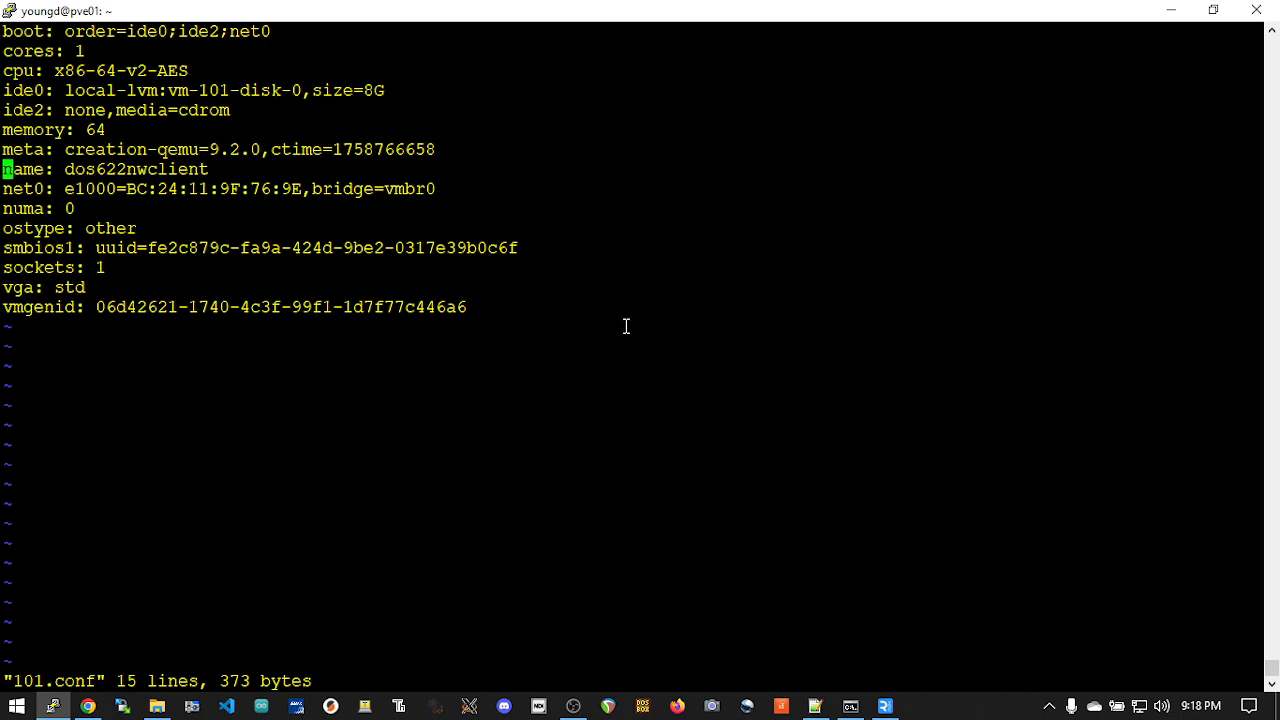
pyautogui.press('Down')
pyautogui.press('Down')
pyautogui.press('Down')
pyautogui.press('Down')
pyautogui.press('Down')
pyautogui.press('Down')
pyautogui.press('Down')
pyautogui.press('o')
pyautogui.rightClick(631, 326)
pyautogui.press('Escape')
# Step: Change the net0 network card model in 101.conf to pcnet
pyautogui.press('Up')
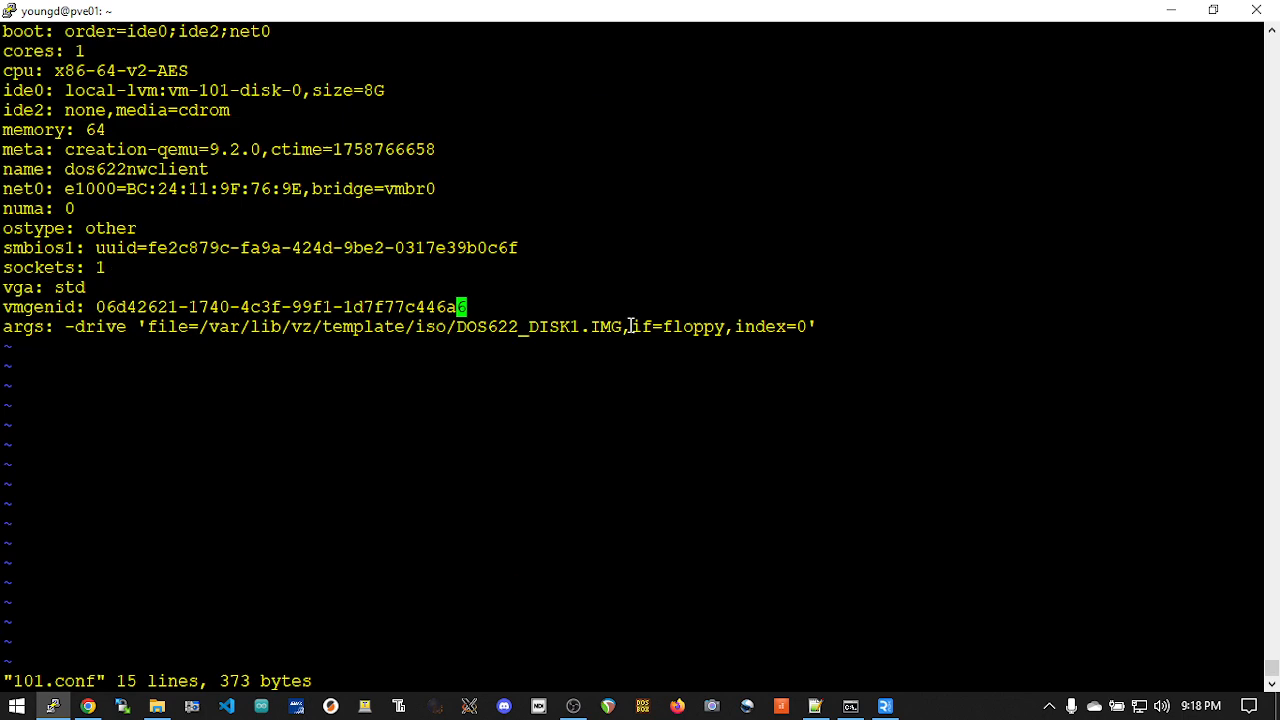
pyautogui.press('Up')
pyautogui.press('Up')
pyautogui.press('Up')
pyautogui.press('Up')
pyautogui.press('Up')
pyautogui.press('Up')
pyautogui.press('Up')
pyautogui.press('Up')
pyautogui.press('Up')
pyautogui.press('Up')
pyautogui.press('Up')
pyautogui.press('Up')
pyautogui.press('Up')
pyautogui.press('Up')
pyautogui.press('Down')
pyautogui.press('Down')
pyautogui.press('Down')
pyautogui.press('Down')
pyautogui.press('Down')
pyautogui.press('Down')
pyautogui.press('Down')
pyautogui.press('Down')
pyautogui.press('b')
pyautogui.press('Left')
pyautogui.press('Left')
pyautogui.press('Left')
pyautogui.press('Left')
pyautogui.press('Left')
pyautogui.press('Left')
pyautogui.press('Left')
pyautogui.press('Left')
pyautogui.press('Left')
pyautogui.press('Left')
pyautogui.press('Left')
pyautogui.press('Left')
pyautogui.press('Left')
pyautogui.press('Left')
pyautogui.press('Left')
pyautogui.press('Left')
pyautogui.press('Left')
pyautogui.press('Left')
pyautogui.press('Left')
pyautogui.press('Left')
pyautogui.press('Delete')
pyautogui.press('Delete')
pyautogui.press('Delete')
pyautogui.press('Delete')
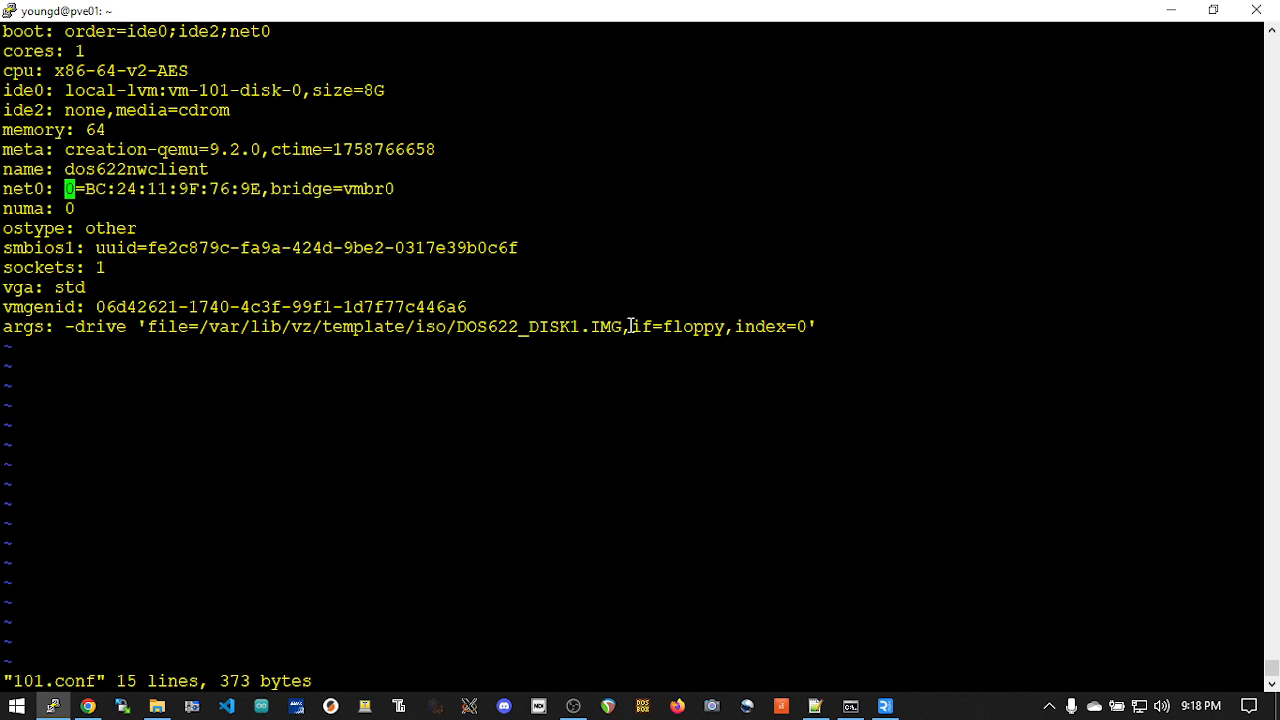
pyautogui.press('Delete')
pyautogui.write('pcnet')
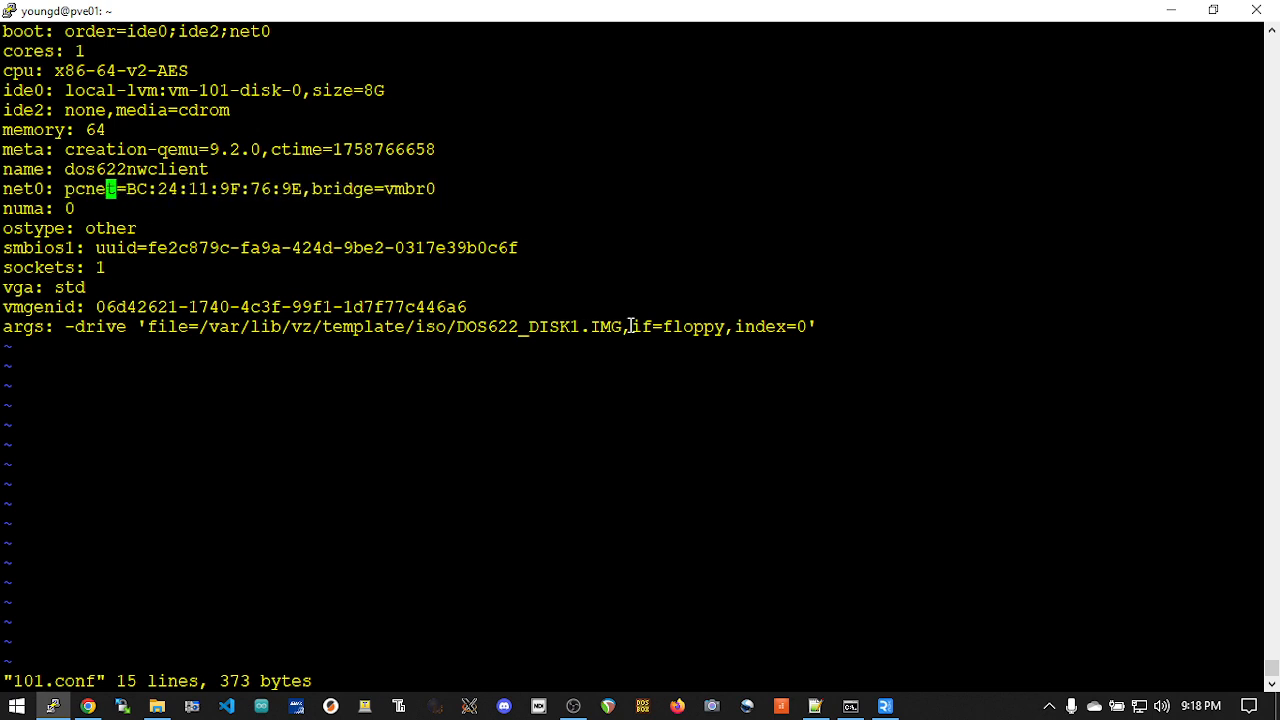
# Step: Set the fourth octet of the net0 MAC address to 8C
pyautogui.press('Right')
pyautogui.press('Right')
pyautogui.press('Right')
pyautogui.press('Right')
pyautogui.press('Right')
pyautogui.press('Right')
pyautogui.press('Right')
pyautogui.press('Right')
pyautogui.press('Right')
pyautogui.press('Right')
pyautogui.press('Delete')
pyautogui.press('Delete')
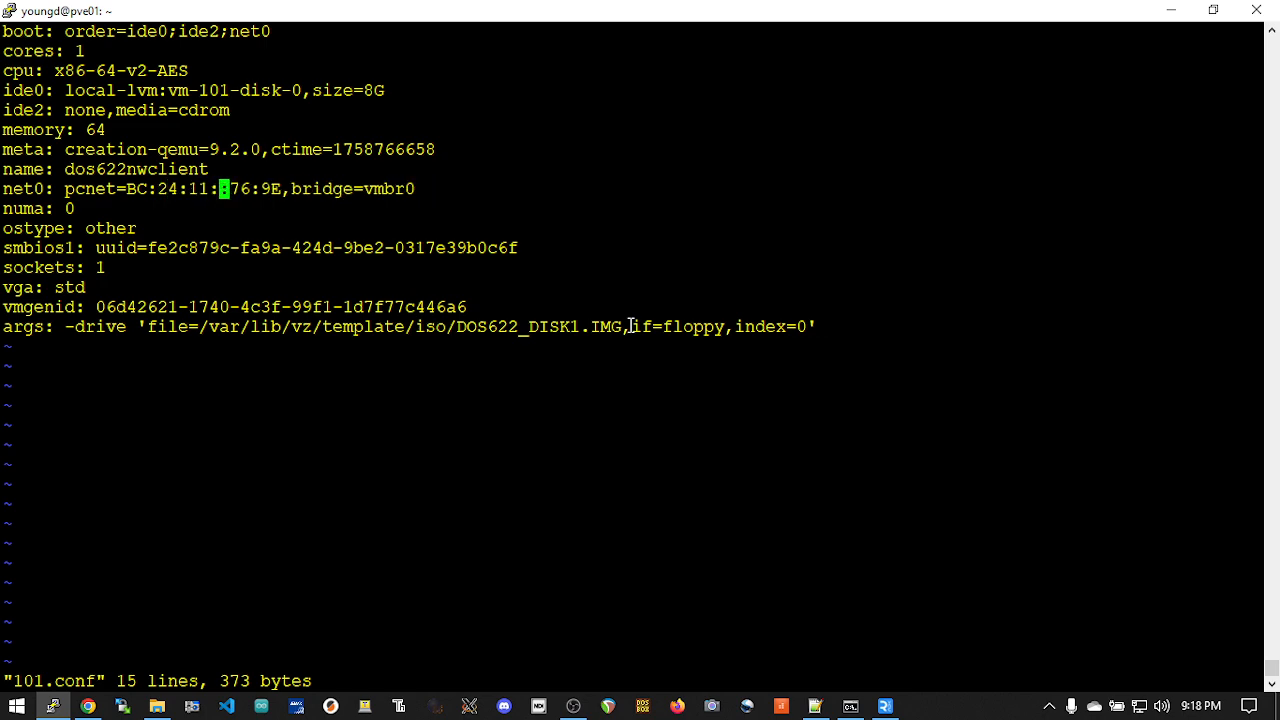
pyautogui.write('8C')
pyautogui.press('Escape')
# Step: Save 101.conf, quit vi and list the files in the qemu-server directory
pyautogui.write(':')
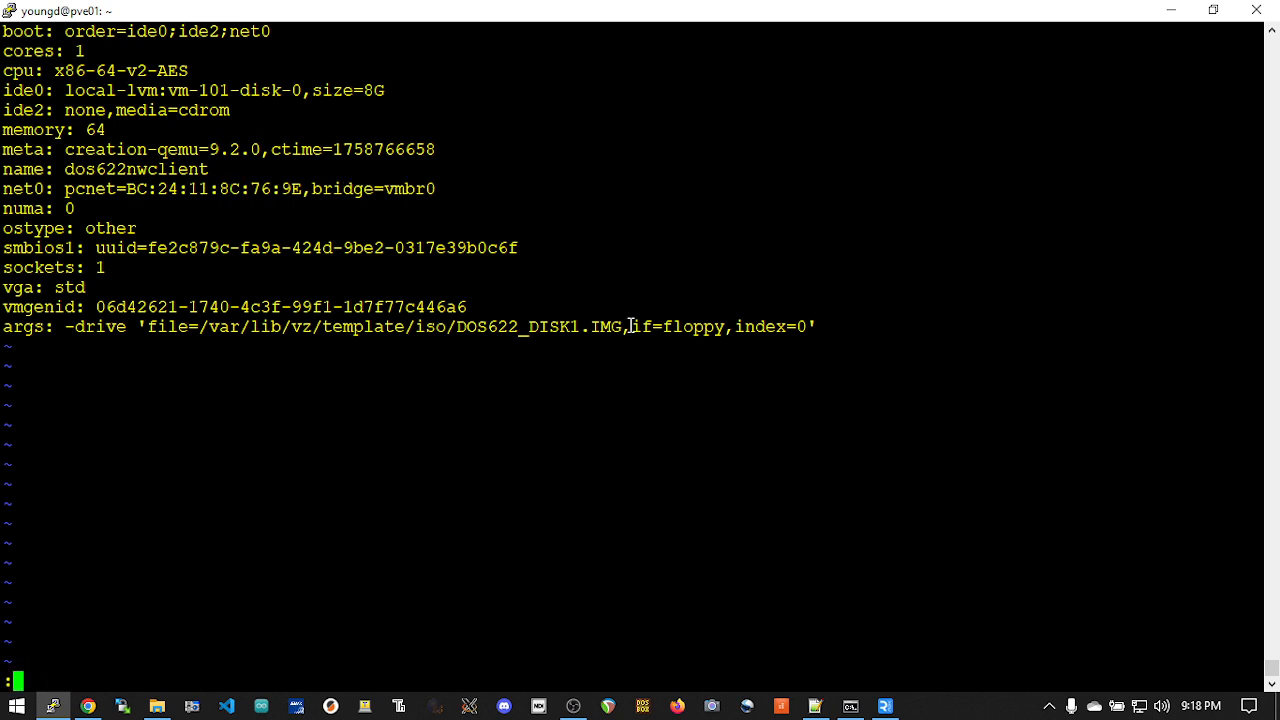
pyautogui.write('w')
pyautogui.write('q')
pyautogui.press('Return')
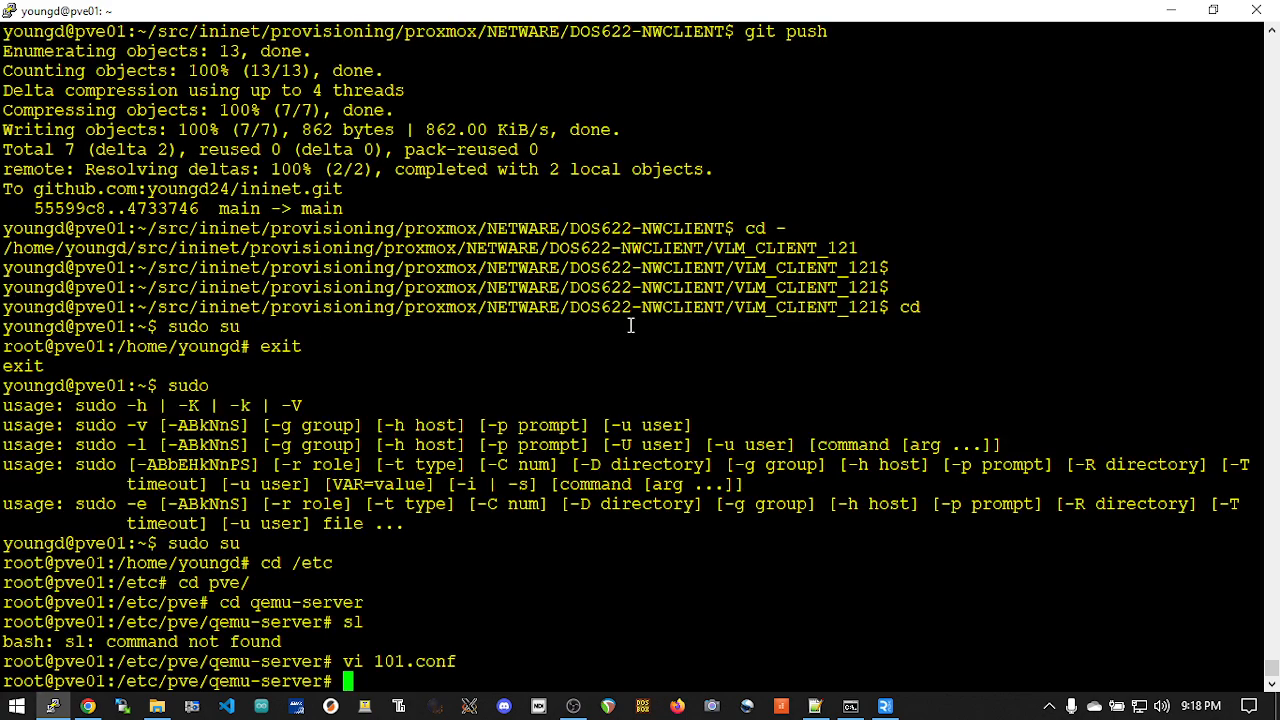
pyautogui.press('Return')
pyautogui.write('ls')
pyautogui.press('Return')
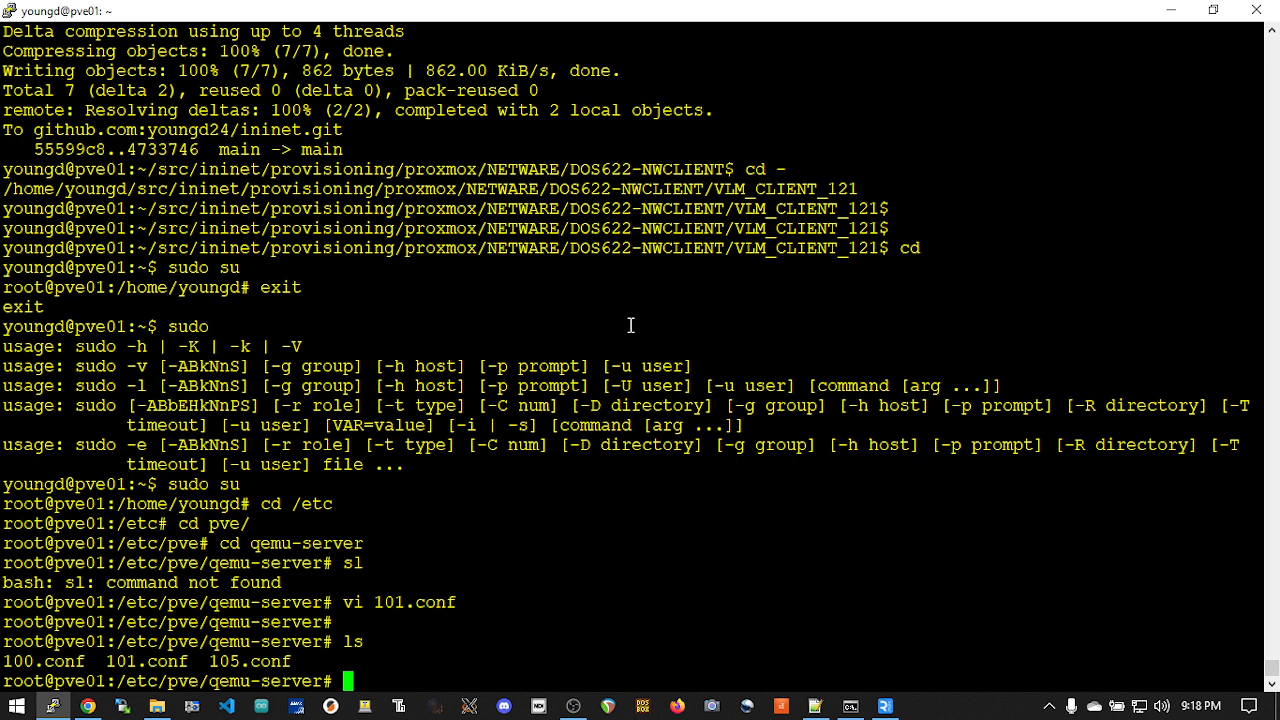
# Step: Switch to the Proxmox web interface, start VM 101 (dos622nwclient) and boot it from Floppy [drive A]
pyautogui.hotkey('alt', 'Tab')
pyautogui.hotkey('alt', 'Tab')
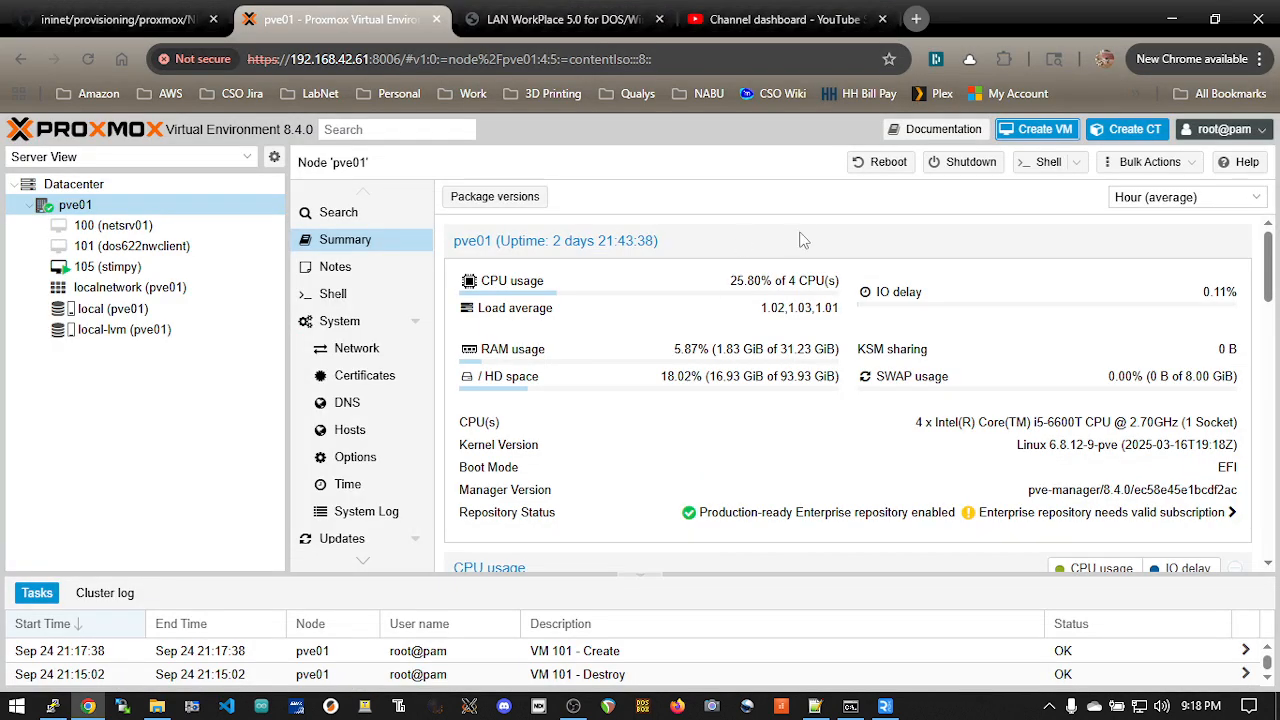
pyautogui.click(185, 248)
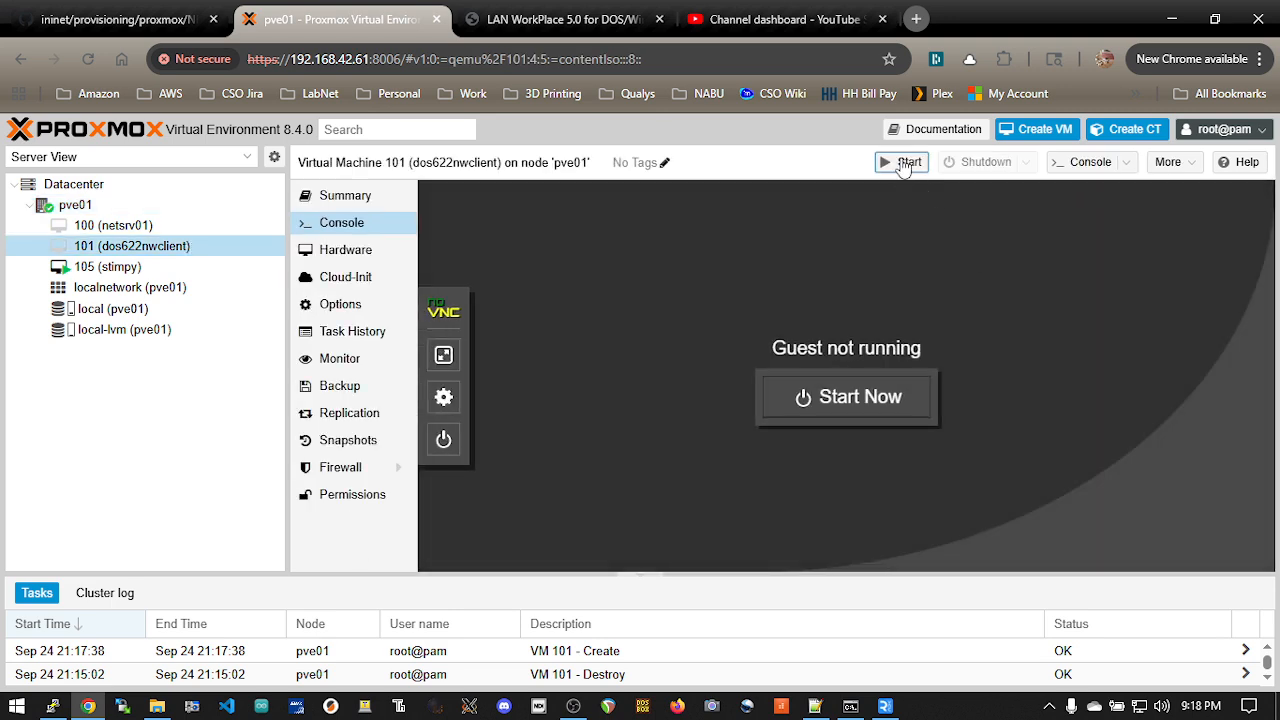
pyautogui.click(903, 163)
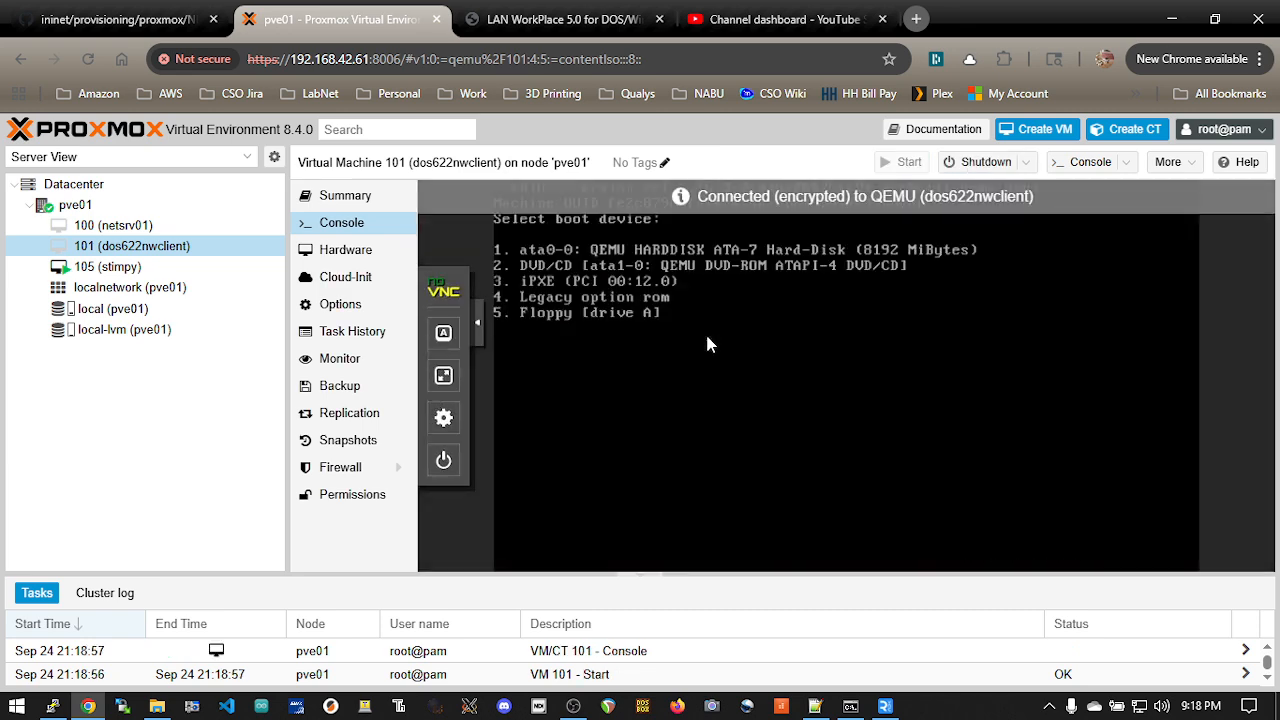
pyautogui.press('5')
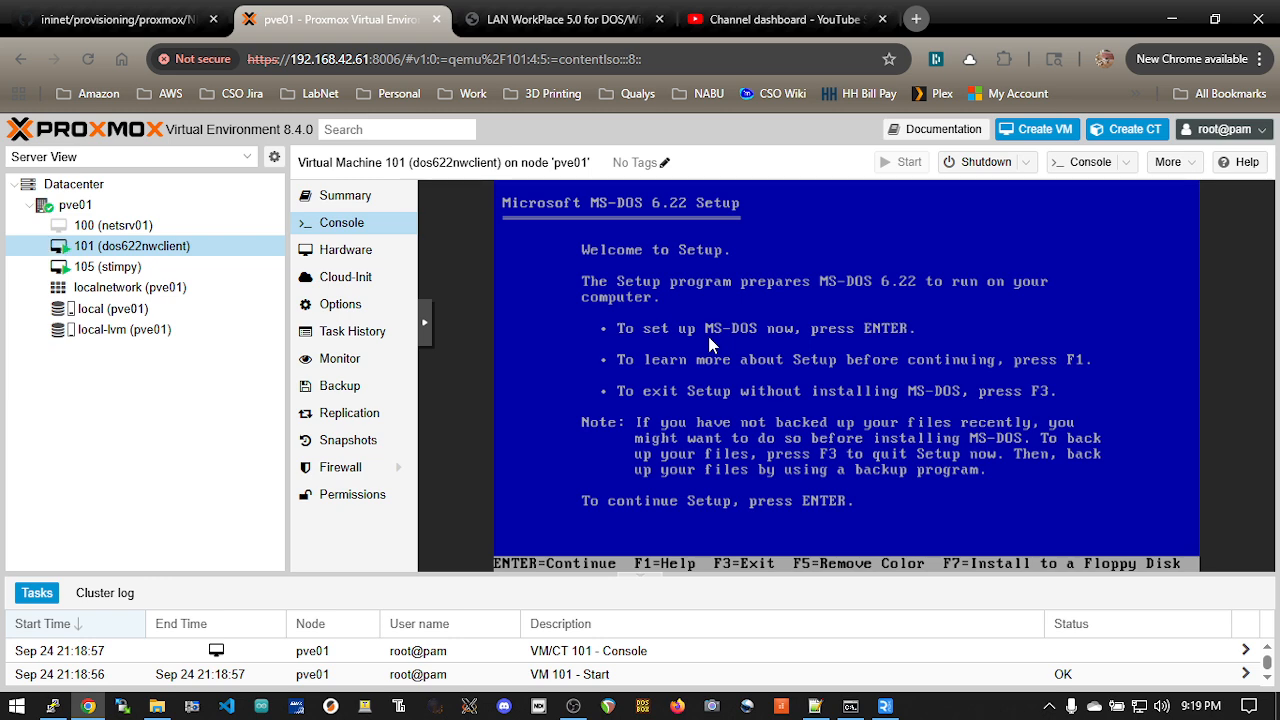
# Step: Continue MS-DOS 6.22 Setup, have it configure the unallocated disk space and let it restart the computer
pyautogui.press('Return')
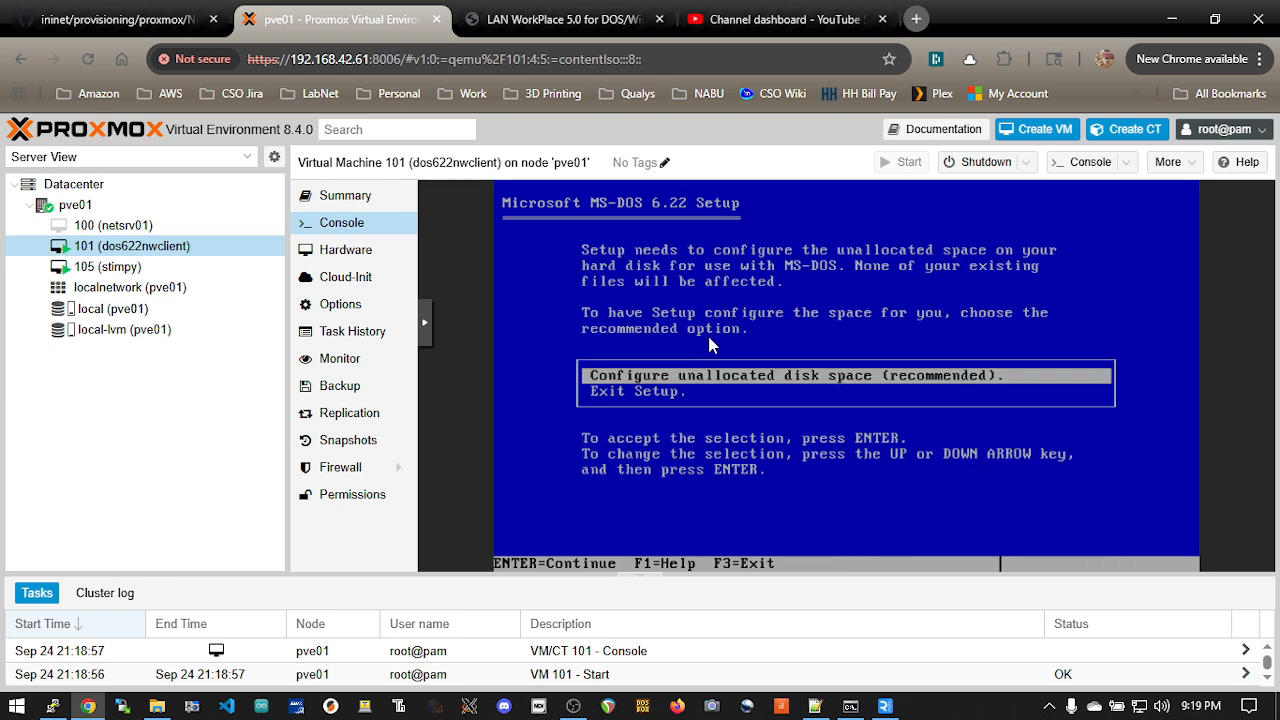
pyautogui.press('Return')
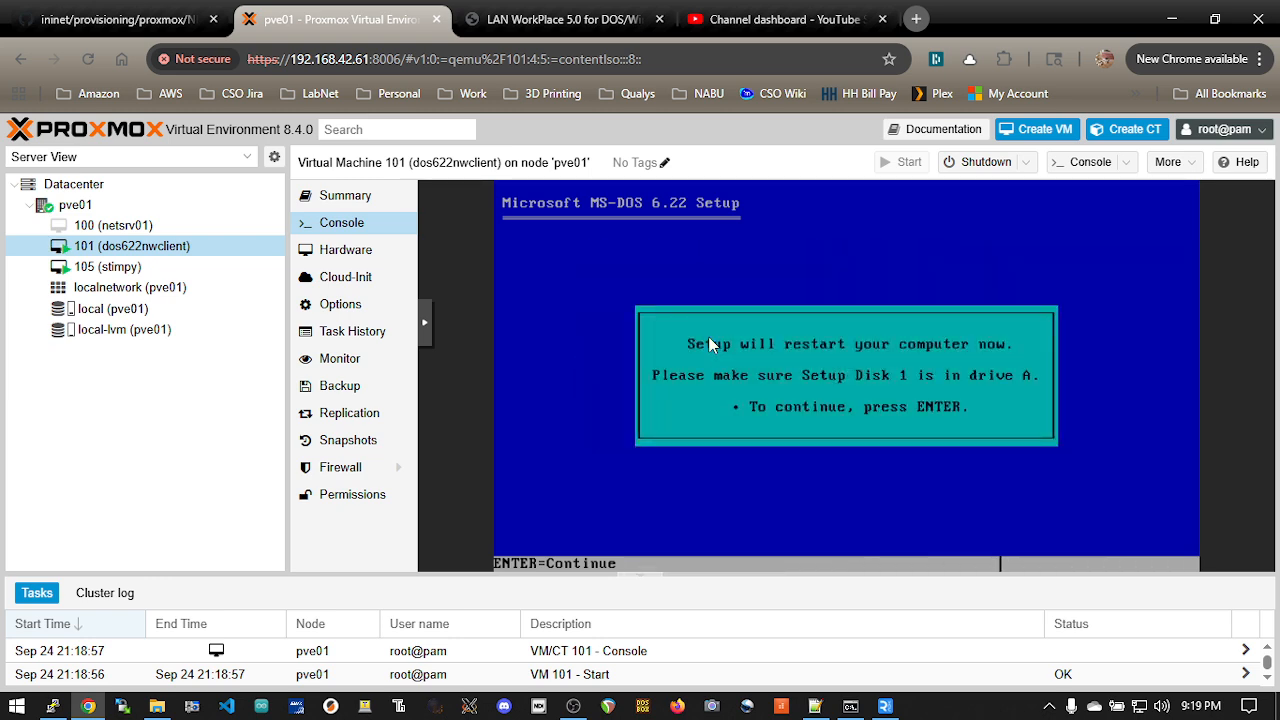
pyautogui.press('Return')
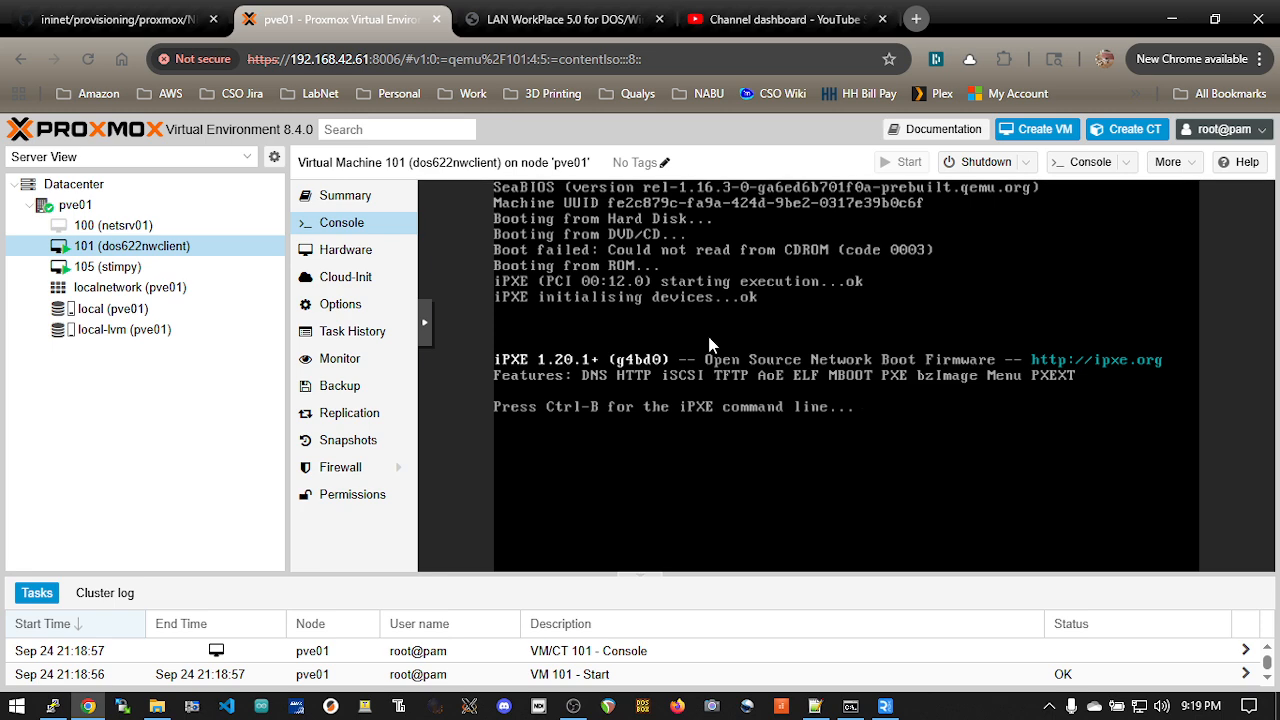
# Step: Reset VM 101 and repeat the reset to get back into MS-DOS Setup from the floppy drive
pyautogui.click(1024, 162)
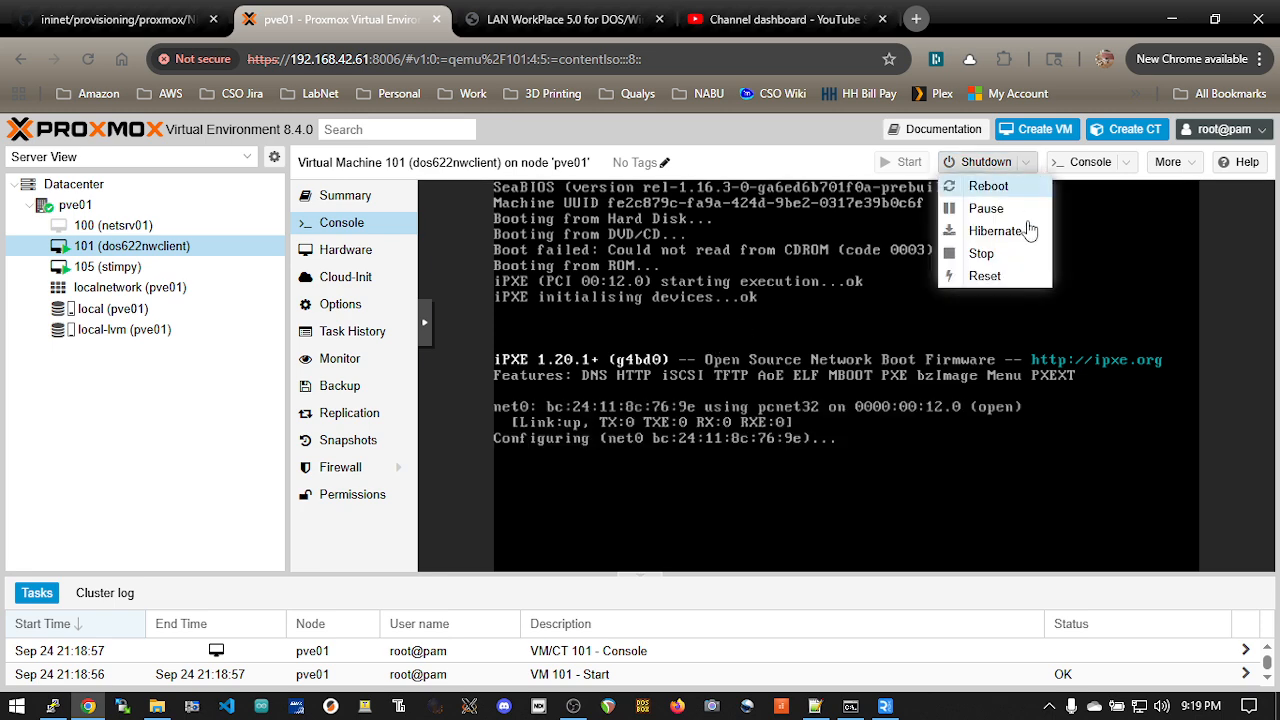
pyautogui.click(1007, 277)
pyautogui.click(600, 440)
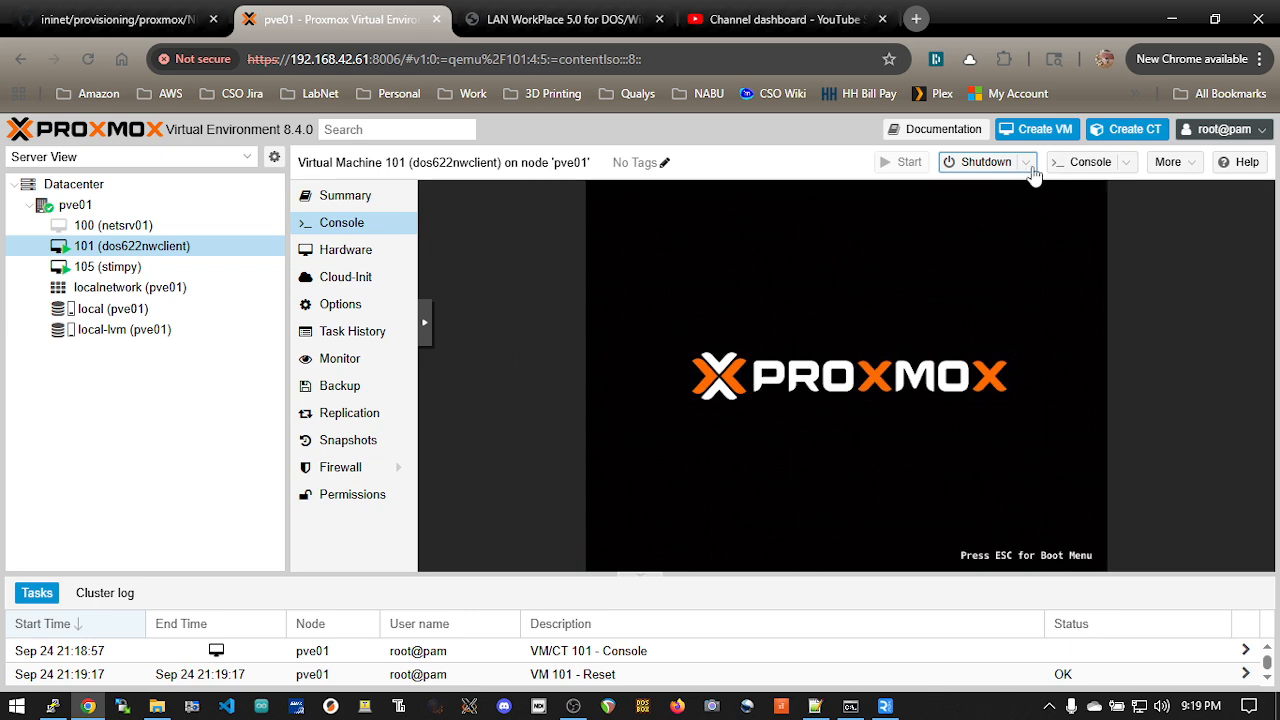
pyautogui.click(1024, 162)
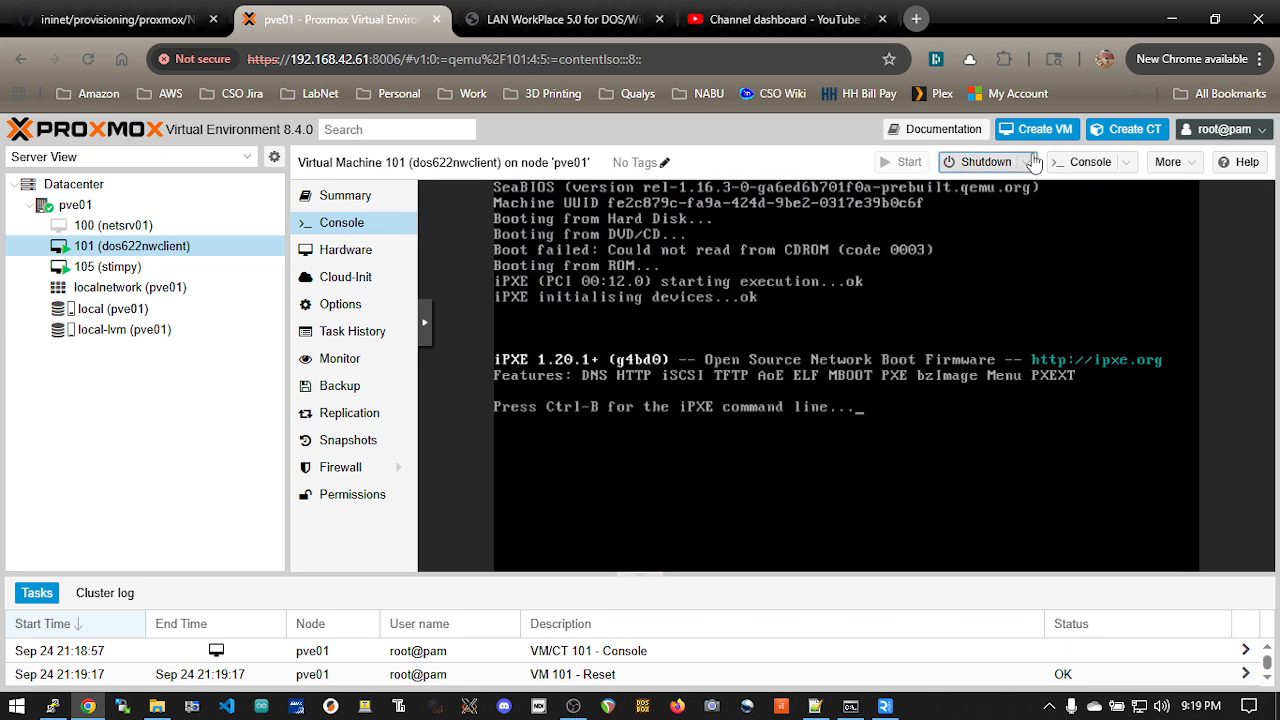
pyautogui.click(1007, 277)
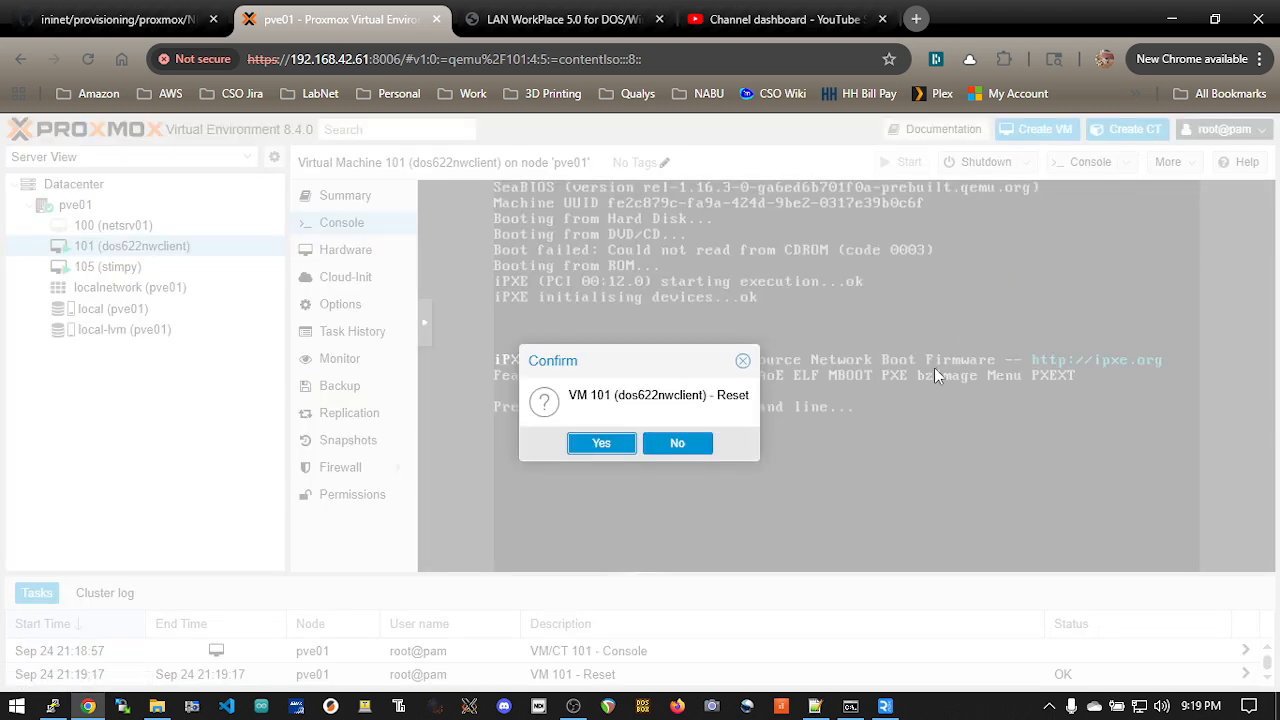
pyautogui.click(600, 444)
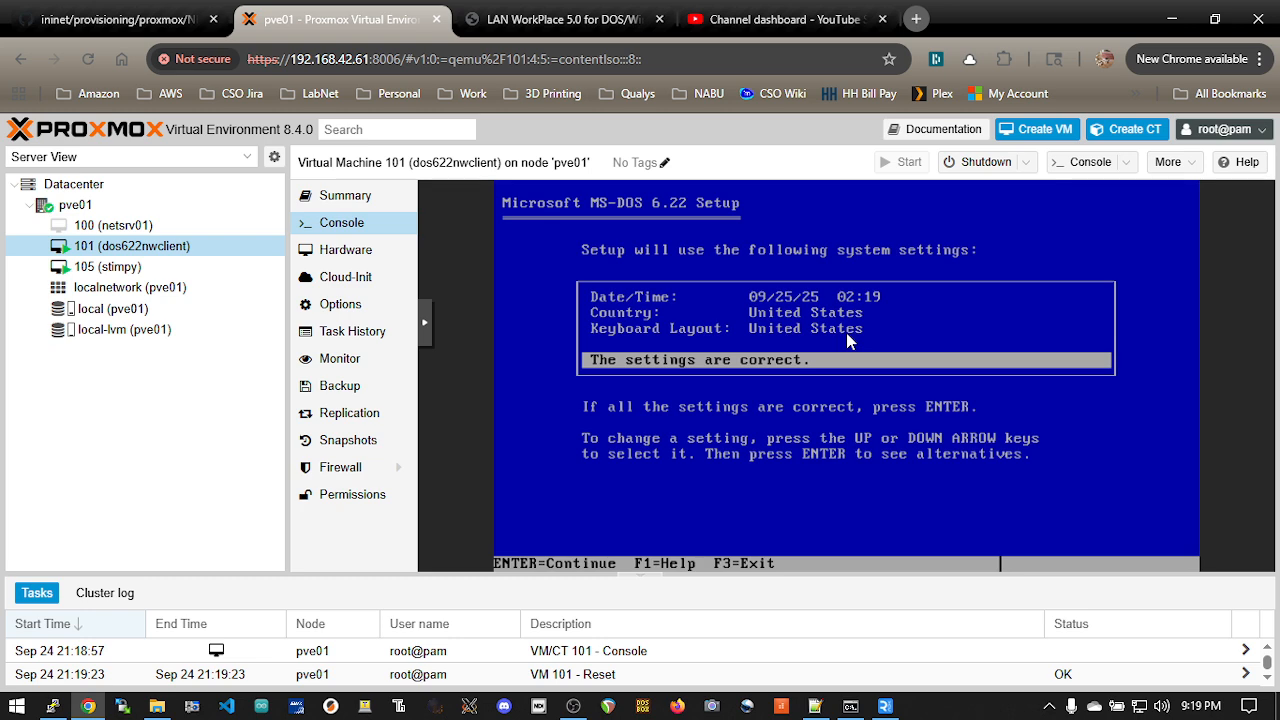
# Step: Accept the MS-DOS Setup system settings and the following default to start copying files
pyautogui.press('Return')
pyautogui.press('Return')
# Step: Switch to the Notepad++ notes and copy the change floppy0 command for DOS622_DISK2.IMG
pyautogui.hotkey('alt', 'Tab')
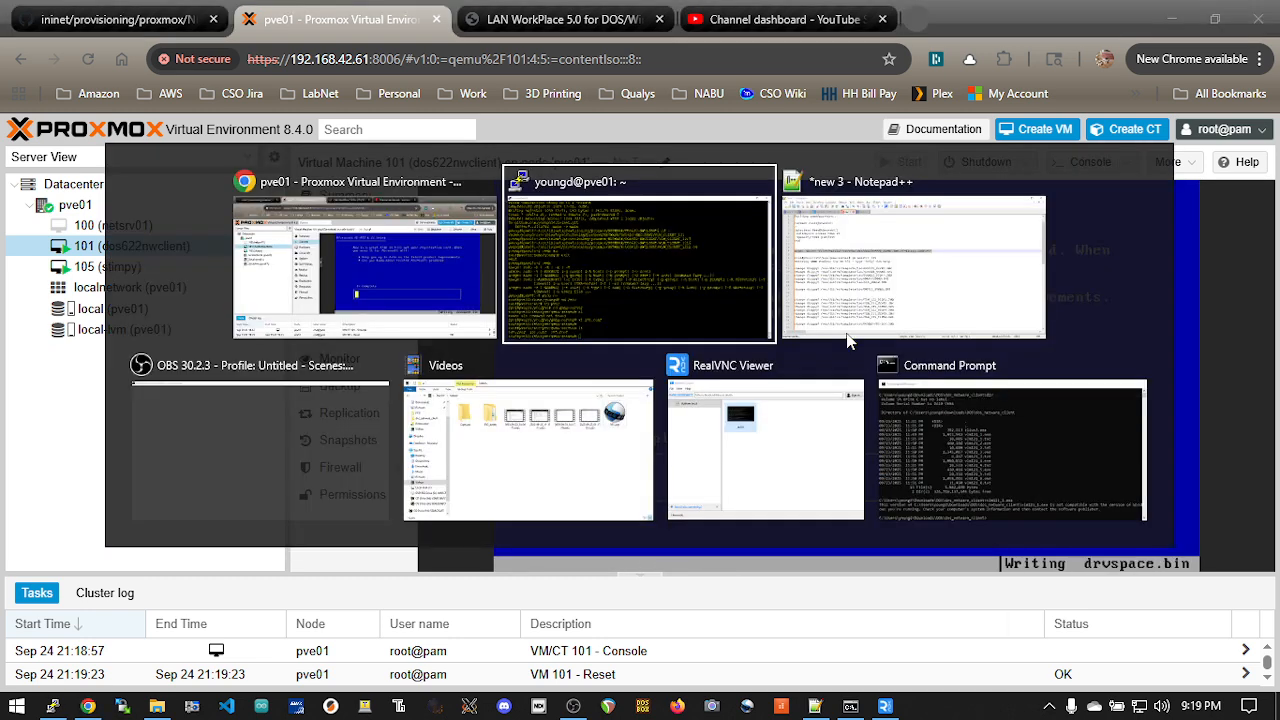
pyautogui.click(847, 335)
pyautogui.click(569, 380)
pyautogui.moveTo(557, 369); pyautogui.dragTo(60, 368)
pyautogui.hotkey('ctrl', 'c')
# Step: Switch to the pve01 terminal and open the QEMU monitor for VM 101 with qm monitor 101
pyautogui.hotkey('alt', 'Tab')
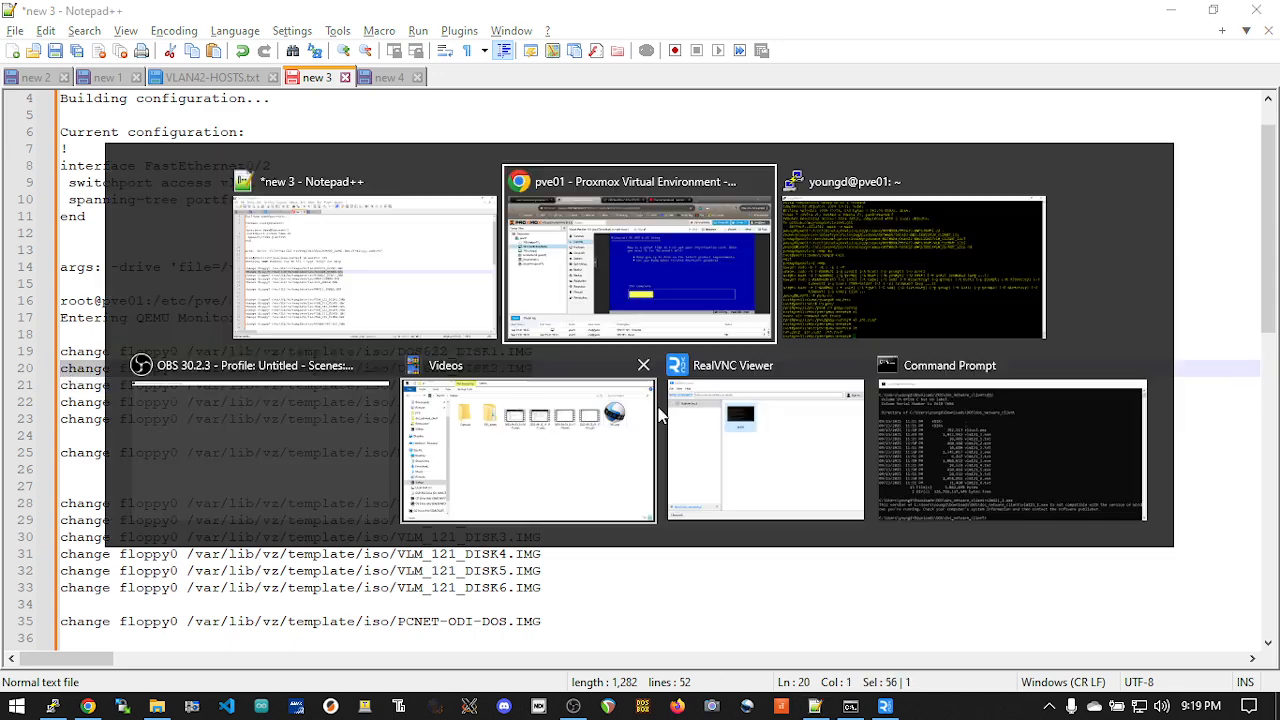
pyautogui.click(926, 296)
pyautogui.write('qm min')
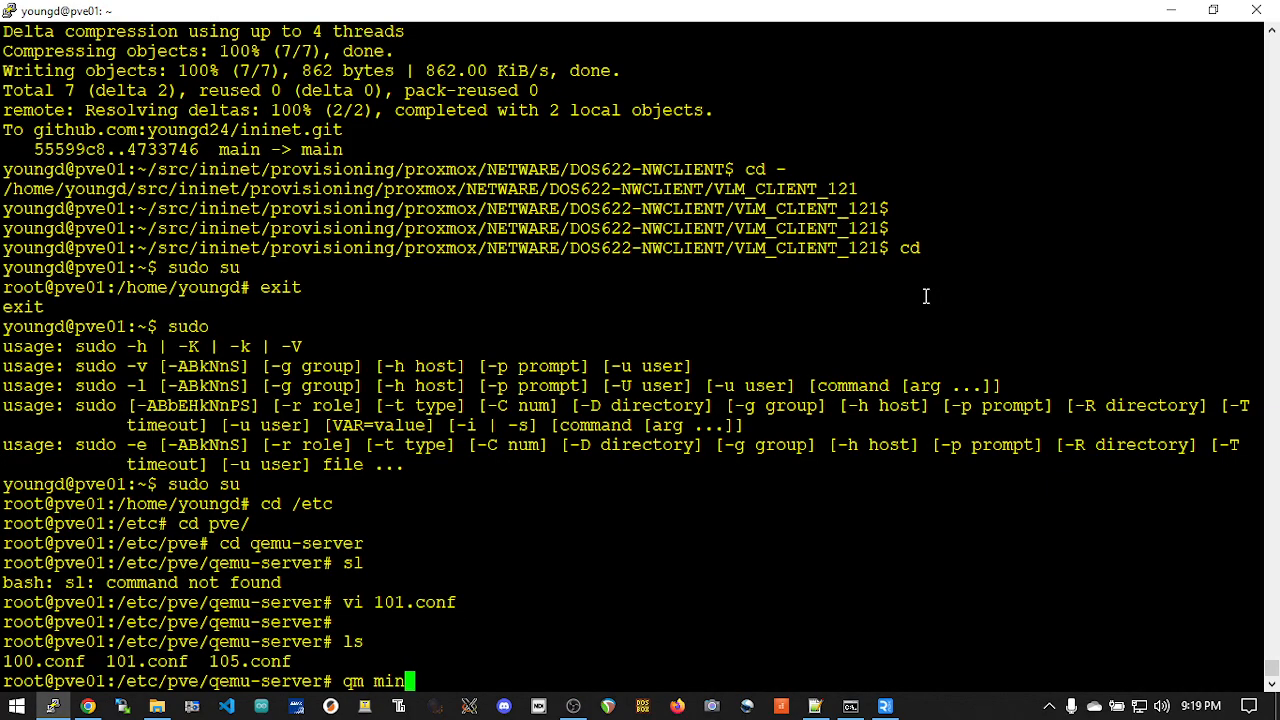
pyautogui.write('itor')
pyautogui.press('BackSpace')
pyautogui.press('BackSpace')
pyautogui.press('BackSpace')
pyautogui.press('BackSpace')
pyautogui.press('BackSpace')
pyautogui.press('BackSpace')
pyautogui.write('onitor 1')
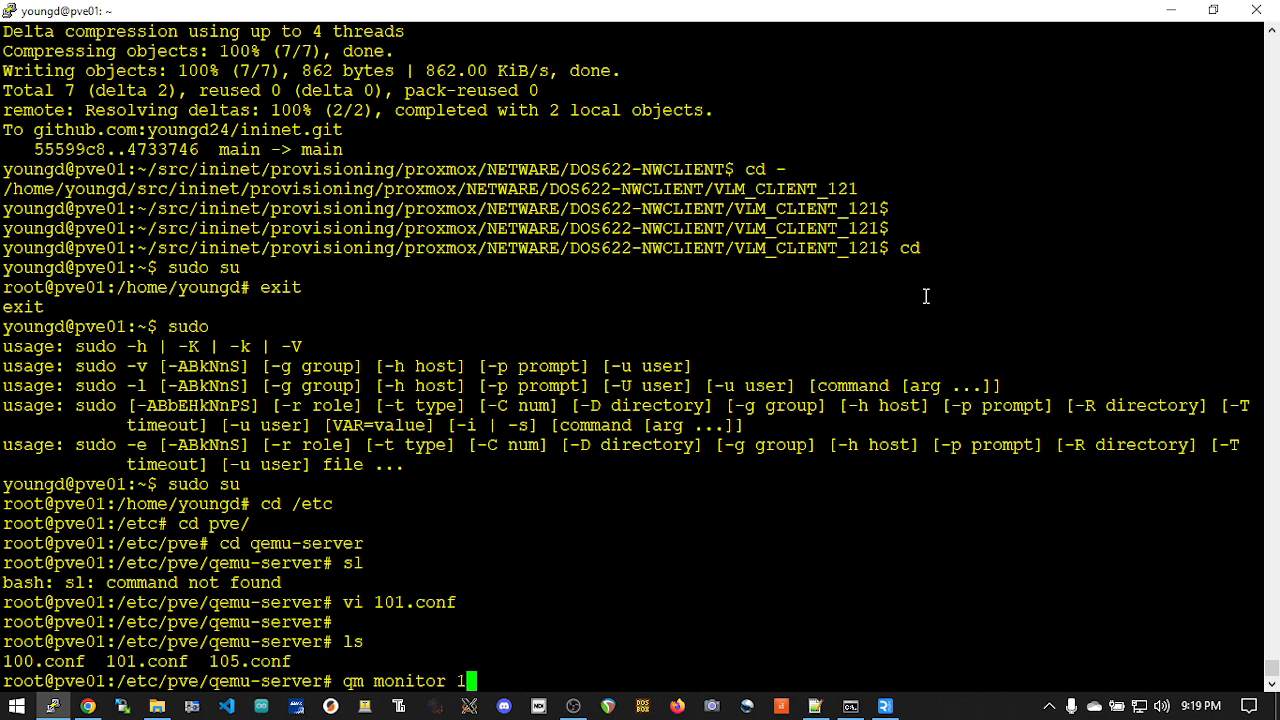
pyautogui.write('01')
pyautogui.press('Return')
# Step: Change floppy0 to /var/lib/vz/template/iso/DOS622_DISK2.IMG in the QEMU monitor and return to the VM console in Proxmox
pyautogui.hotkey('alt', 'Tab')
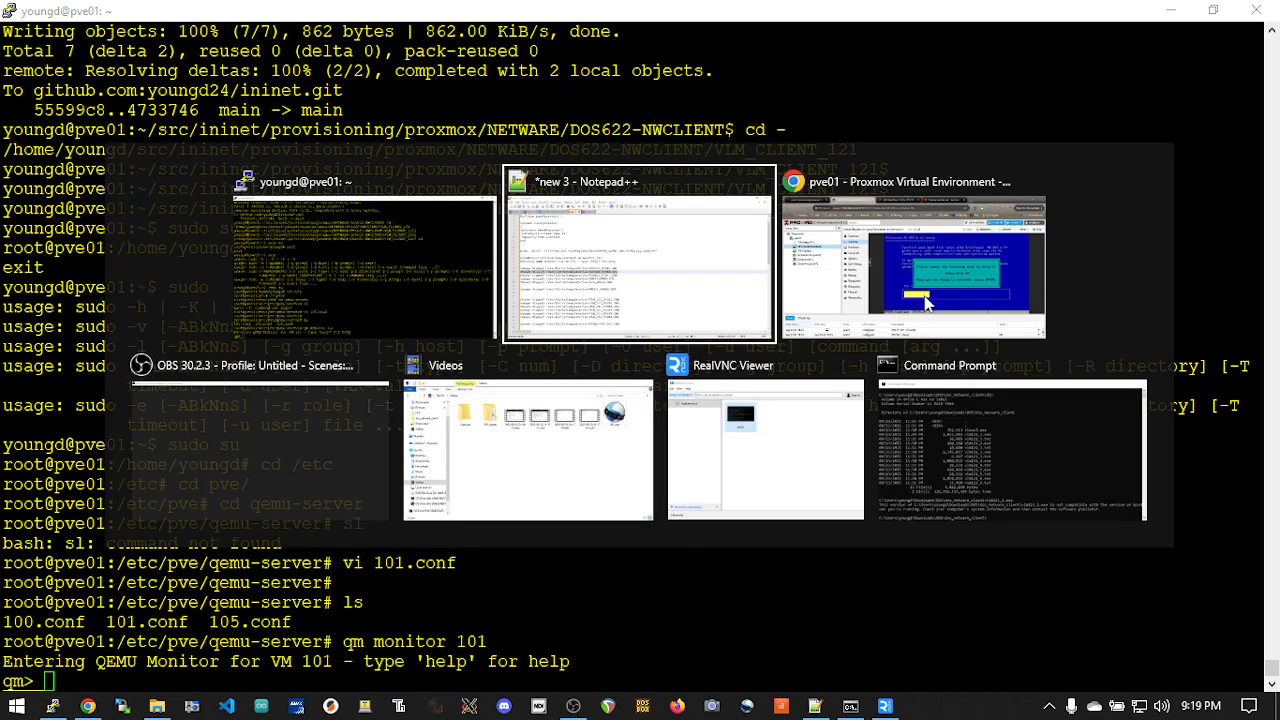
pyautogui.click(924, 300)
pyautogui.hotkey('alt', 'Tab')
pyautogui.rightClick(912, 300)
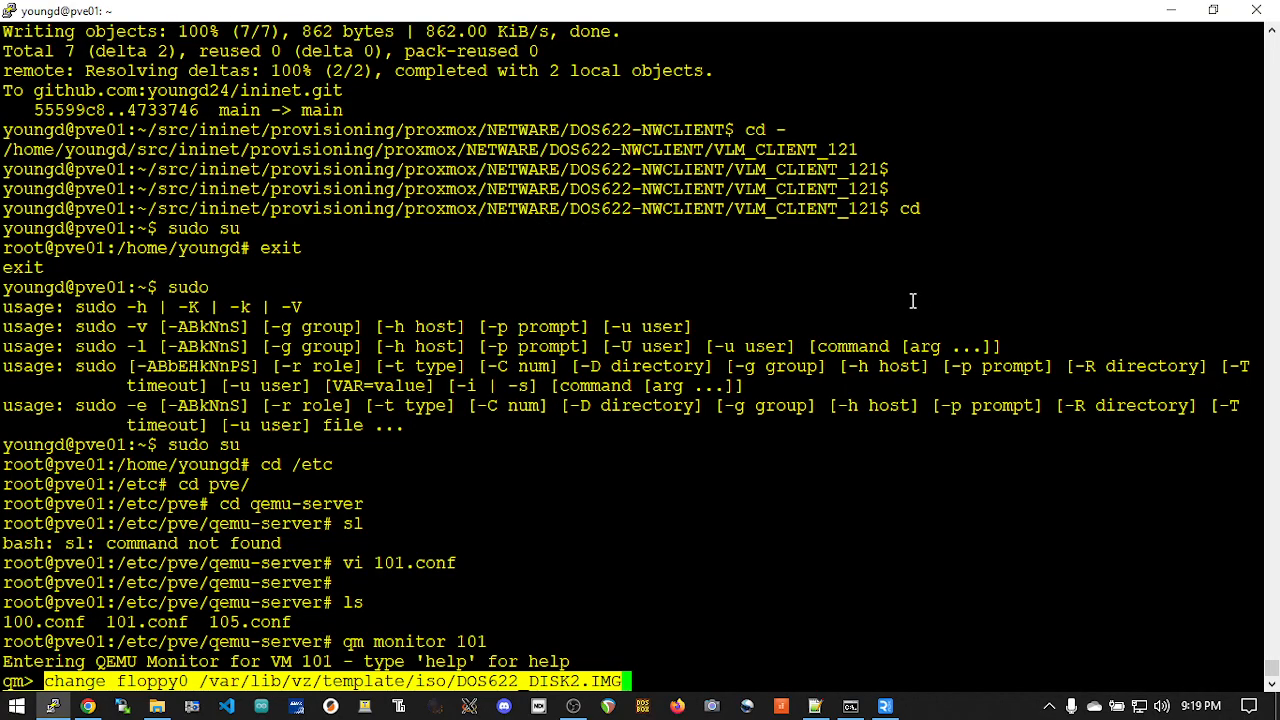
pyautogui.press('Return')
pyautogui.hotkey('alt', 'Tab')
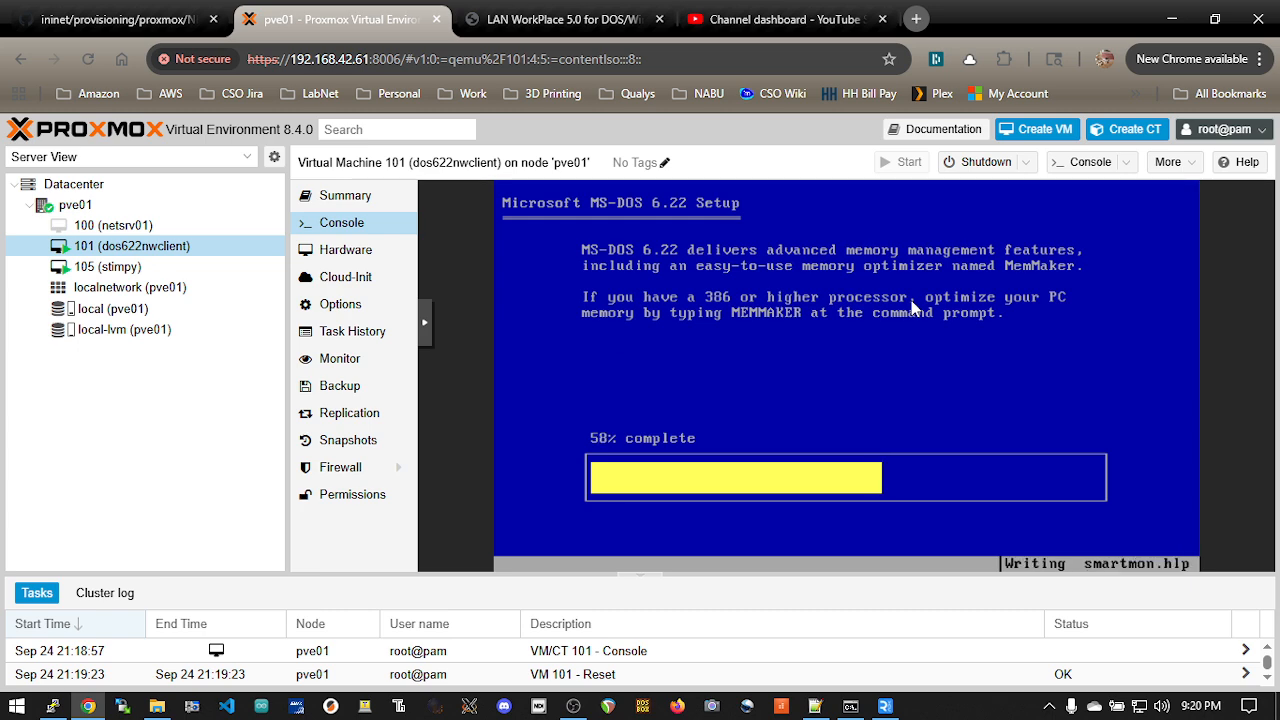
# Step: Return to the QEMU monitor and change floppy0 to /var/lib/vz/template/iso/DOS622_DISK3.IMG
pyautogui.hotkey('alt', 'Tab')
pyautogui.press('Up')
pyautogui.press('Left')
pyautogui.press('Left')
pyautogui.press('Left')
pyautogui.press('Left')
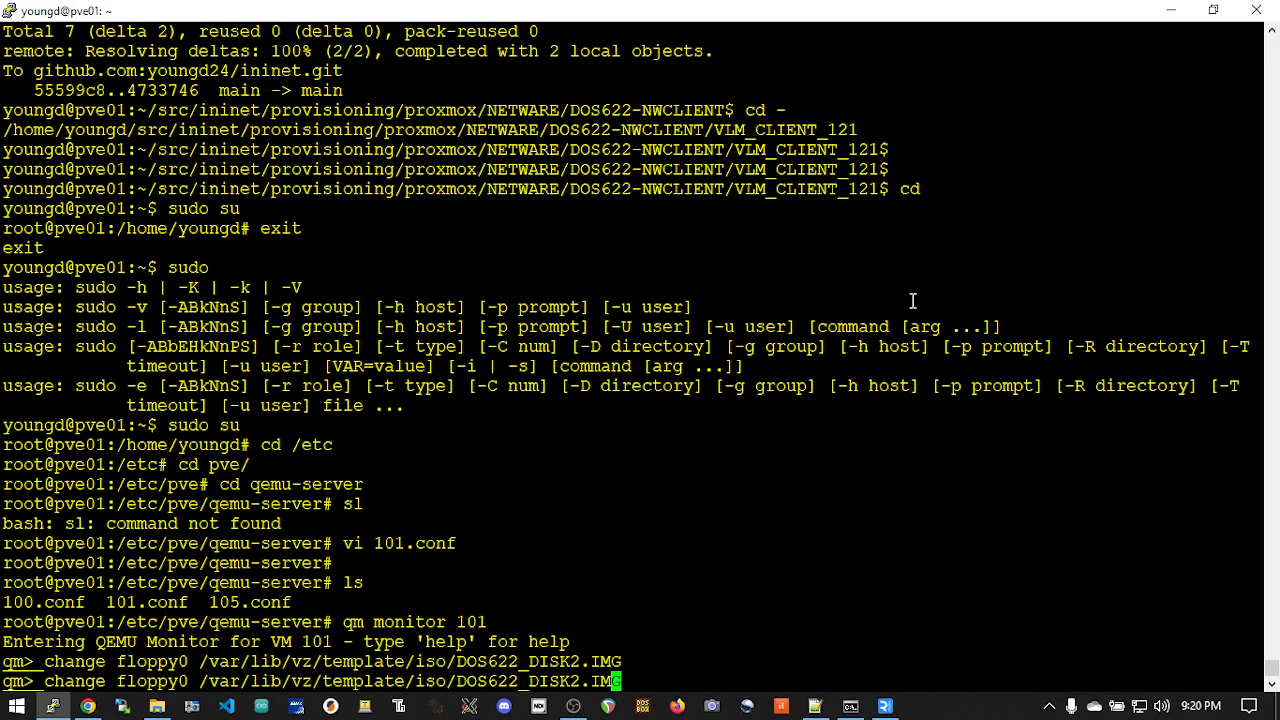
pyautogui.press('BackSpace')
pyautogui.write('3')
pyautogui.press('Return')
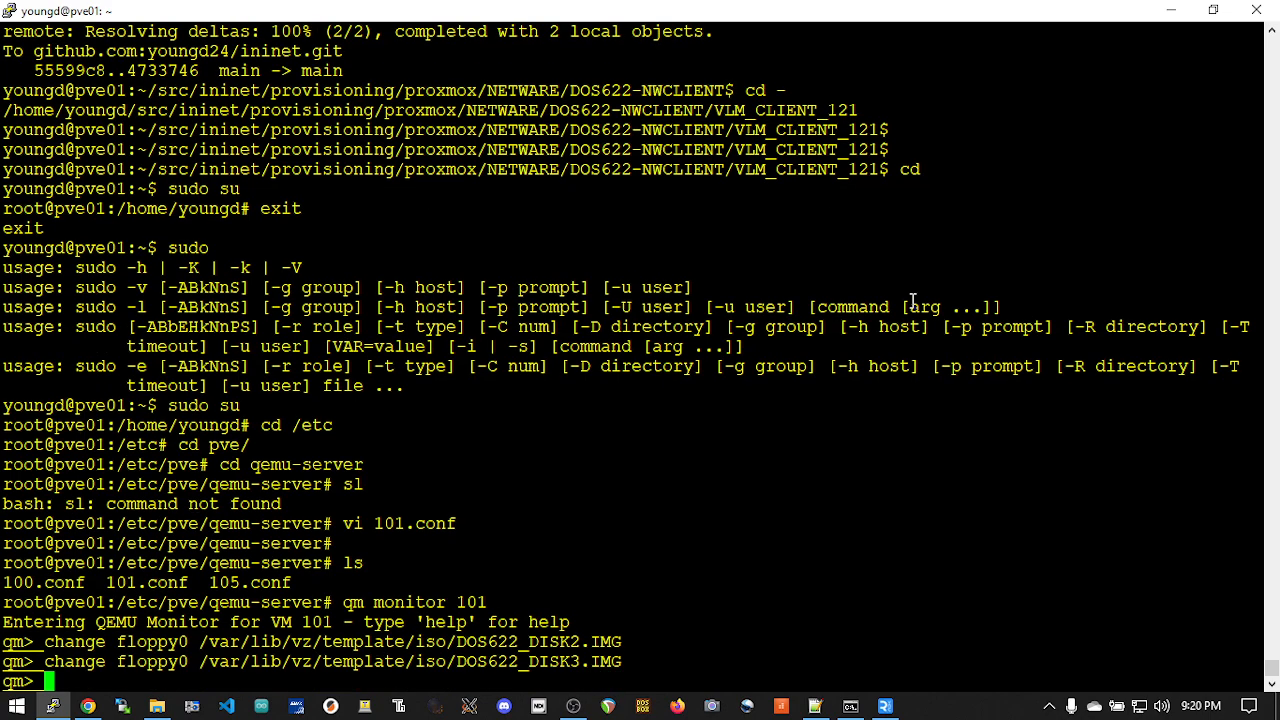
# Step: Return to the VM console in Proxmox, complete MS-DOS 6.22 Setup from disk 3 and restart into MS-DOS
pyautogui.hotkey('alt', 'Tab')
pyautogui.press('Return')
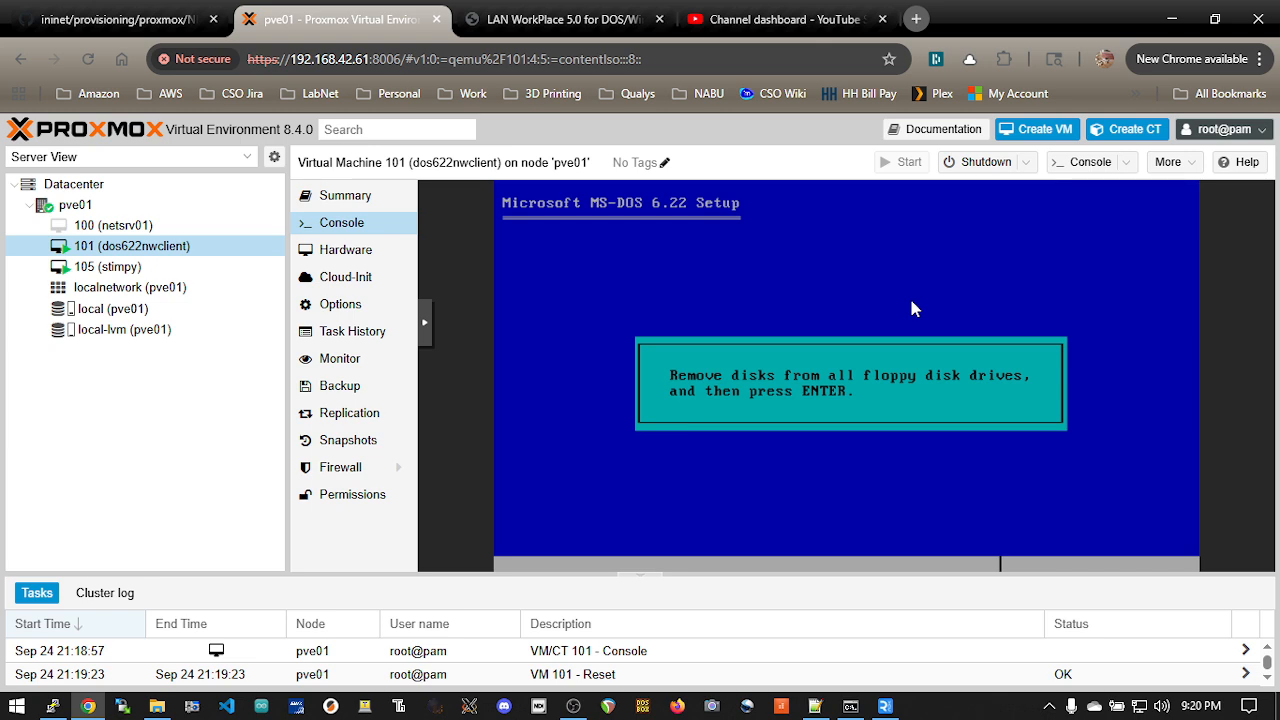
pyautogui.press('Return')
pyautogui.press('Return')
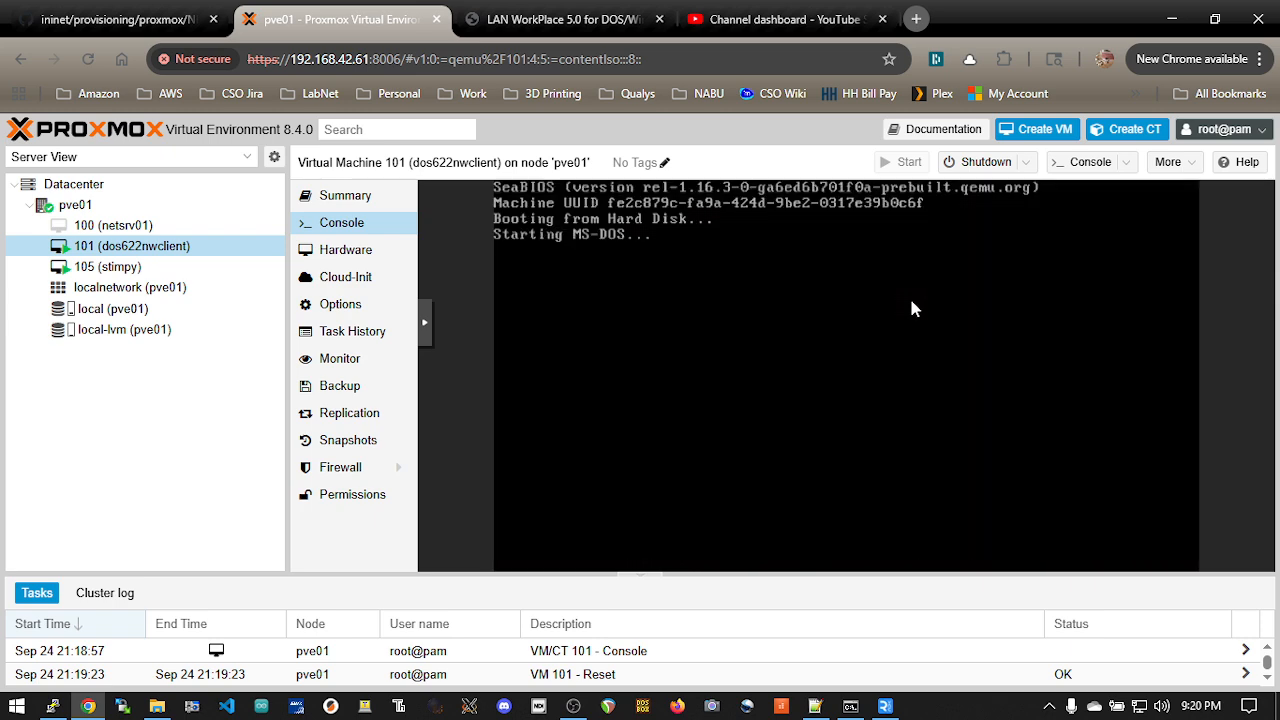
# Step: Switch to the Notepad++ notes and copy the change floppy0 command for DOS_CDROM.IMG
pyautogui.hotkey('alt', 'Tab')
pyautogui.hotkey('alt', 'Tab')
pyautogui.click(588, 332)
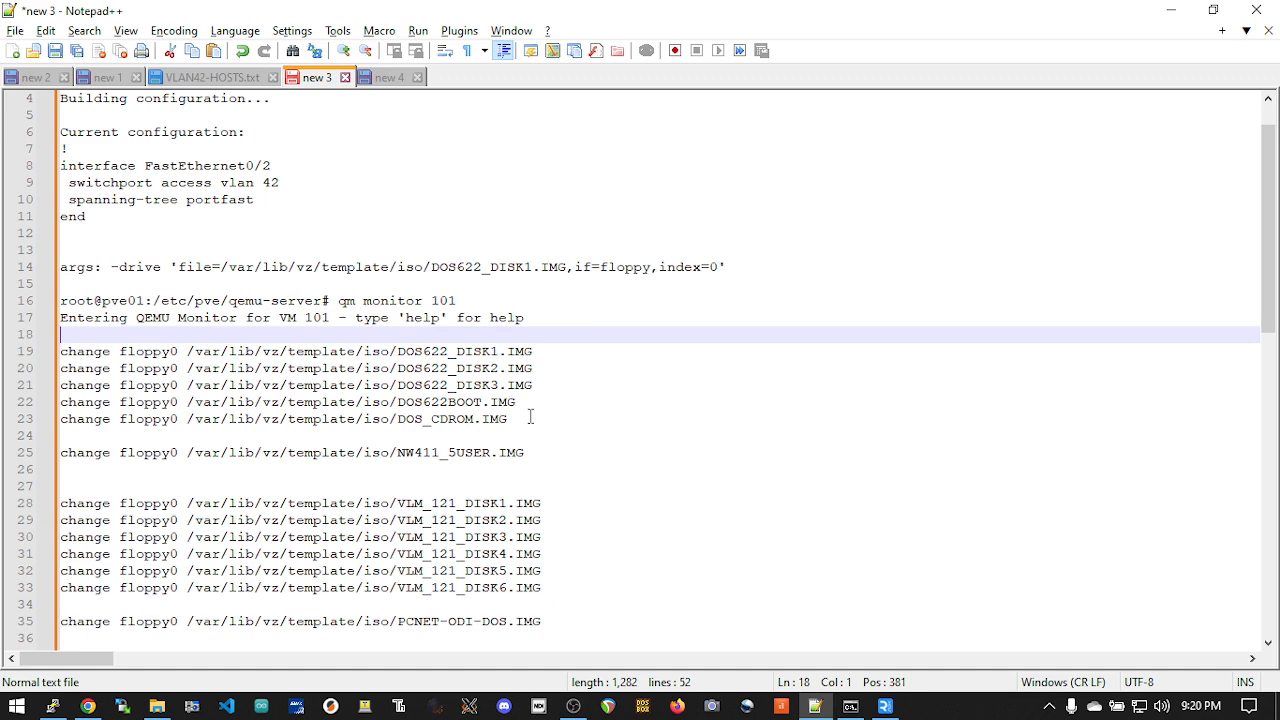
pyautogui.moveTo(531, 416); pyautogui.dragTo(60, 420)
pyautogui.rightClick(96, 426)
pyautogui.moveTo(223, 423)
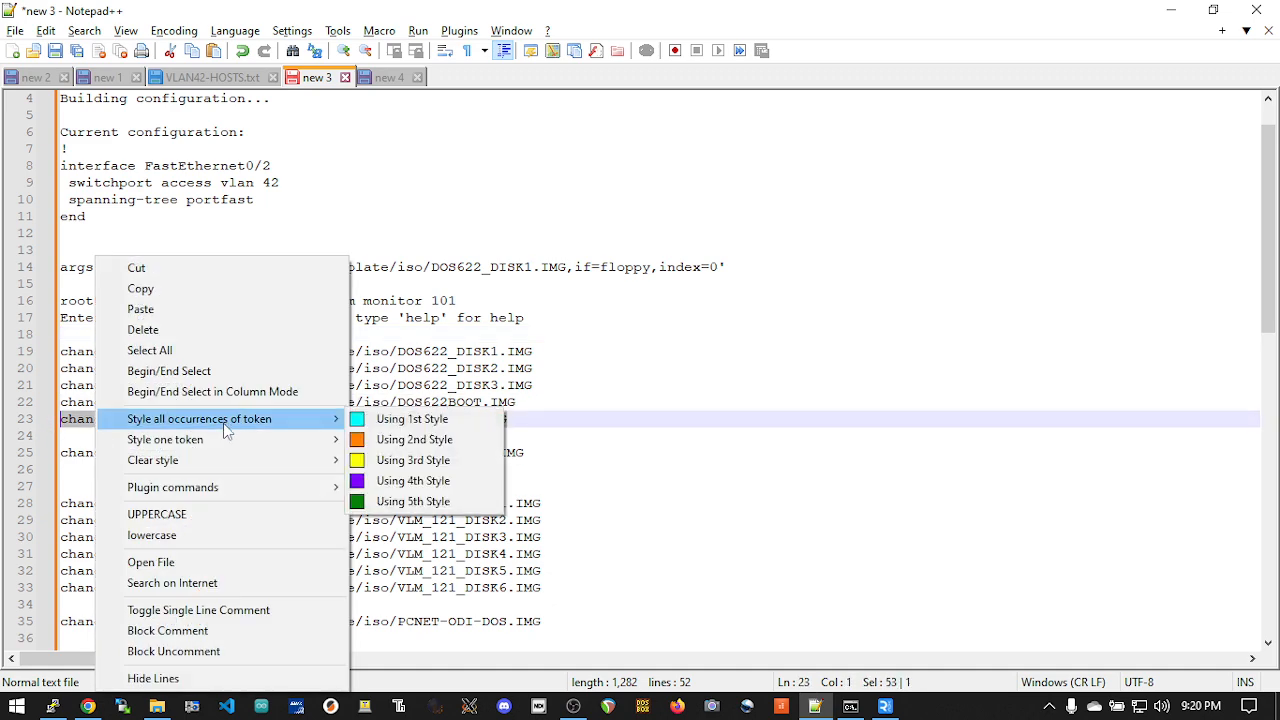
pyautogui.click(251, 287)
# Step: Change floppy0 to /var/lib/vz/template/iso/DOS_CDROM.IMG in the QEMU monitor and return to the VM console in Proxmox
pyautogui.hotkey('alt', 'Tab')
pyautogui.press('Tab')
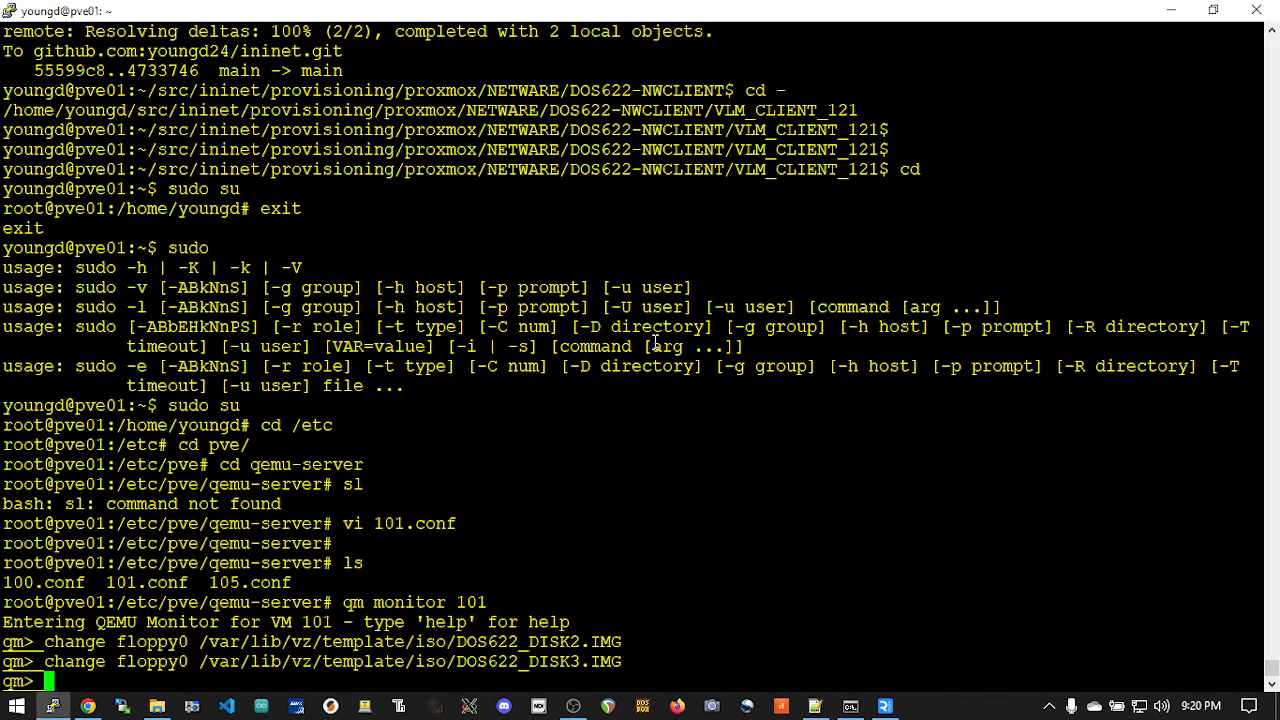
pyautogui.rightClick(655, 344)
pyautogui.press('Return')
pyautogui.hotkey('alt', 'Tab')
pyautogui.press('Tab')
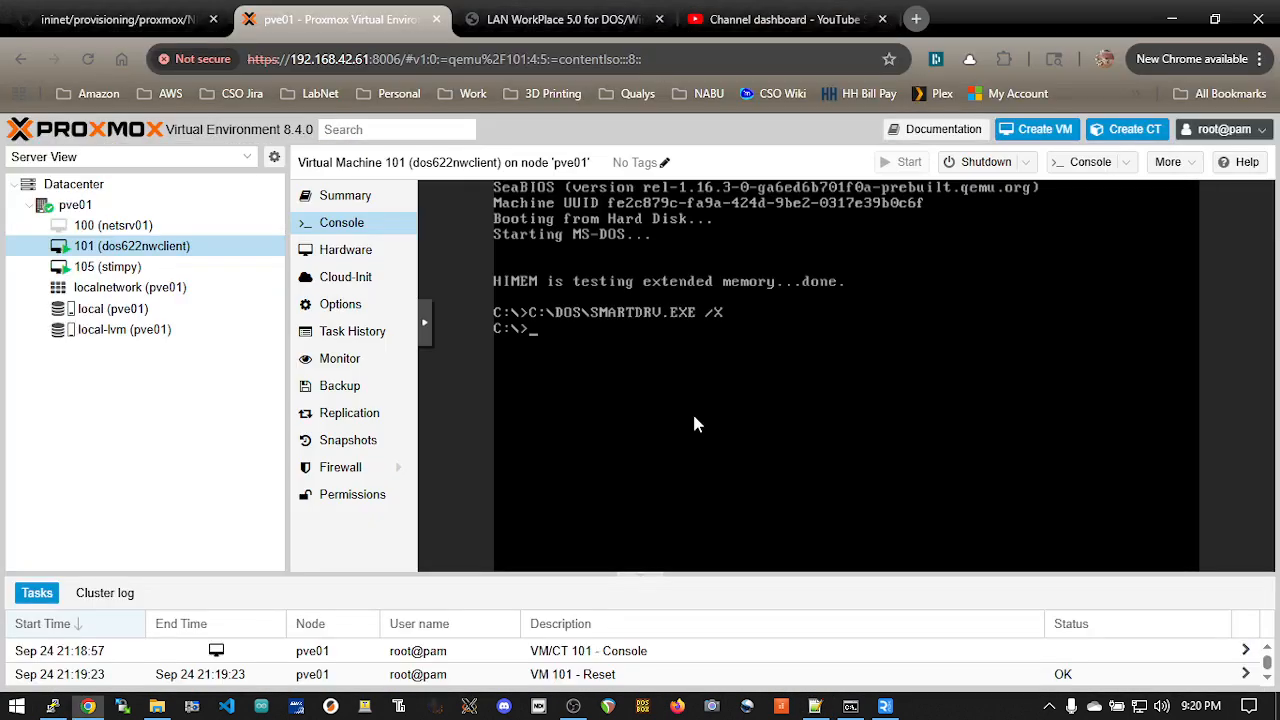
# Step: Create a CDROM directory in the root of C: and change into it
pyautogui.write('mkdir CDROM')
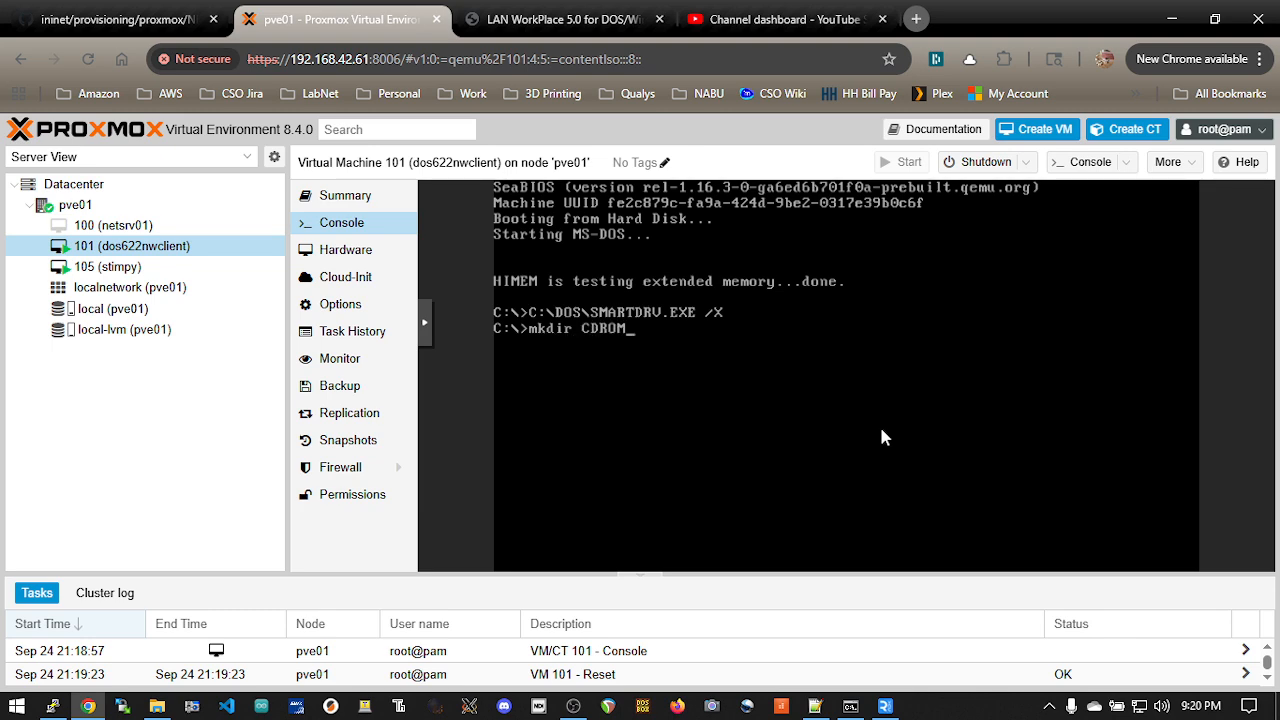
pyautogui.press('Return')
pyautogui.write('cd CDROM')
pyautogui.press('Return')
# Step: List the floppy in drive A: and copy all of its files into the CDROM directory on C:
pyautogui.write('a:')
pyautogui.press('Return')
pyautogui.write('dir')
pyautogui.press('Return')
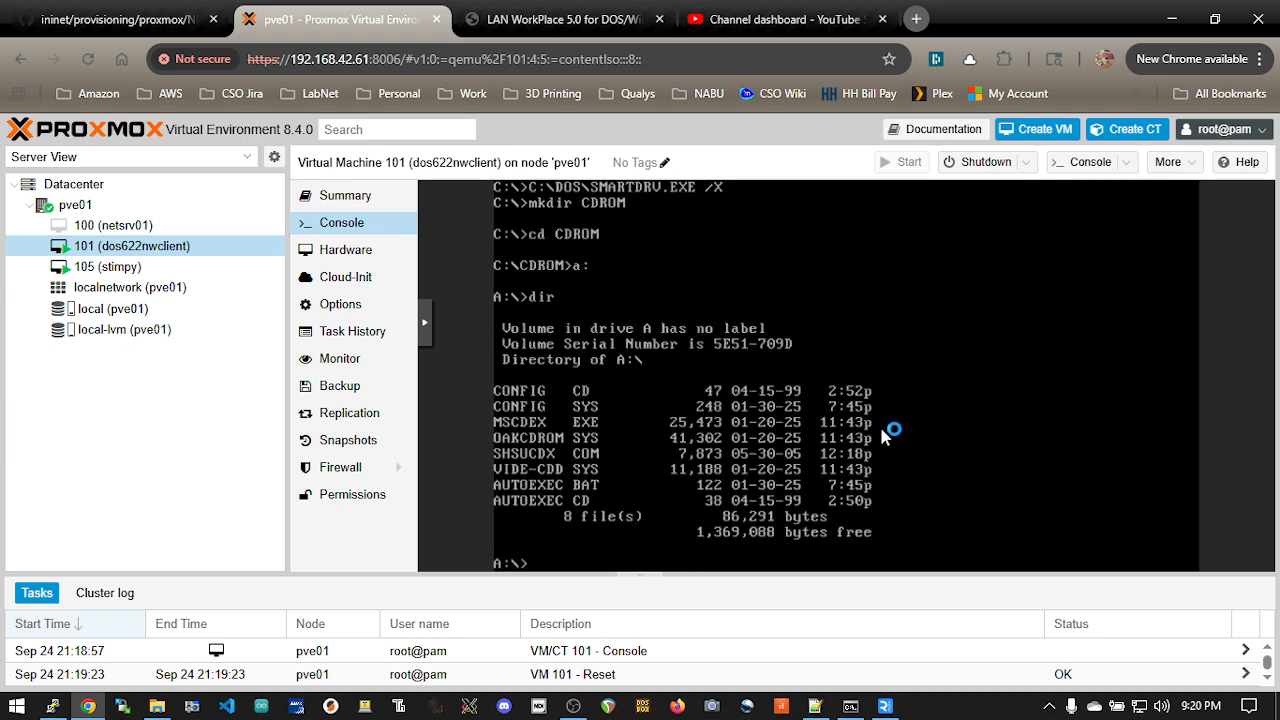
pyautogui.write('copy *.* c:')
pyautogui.press('Return')
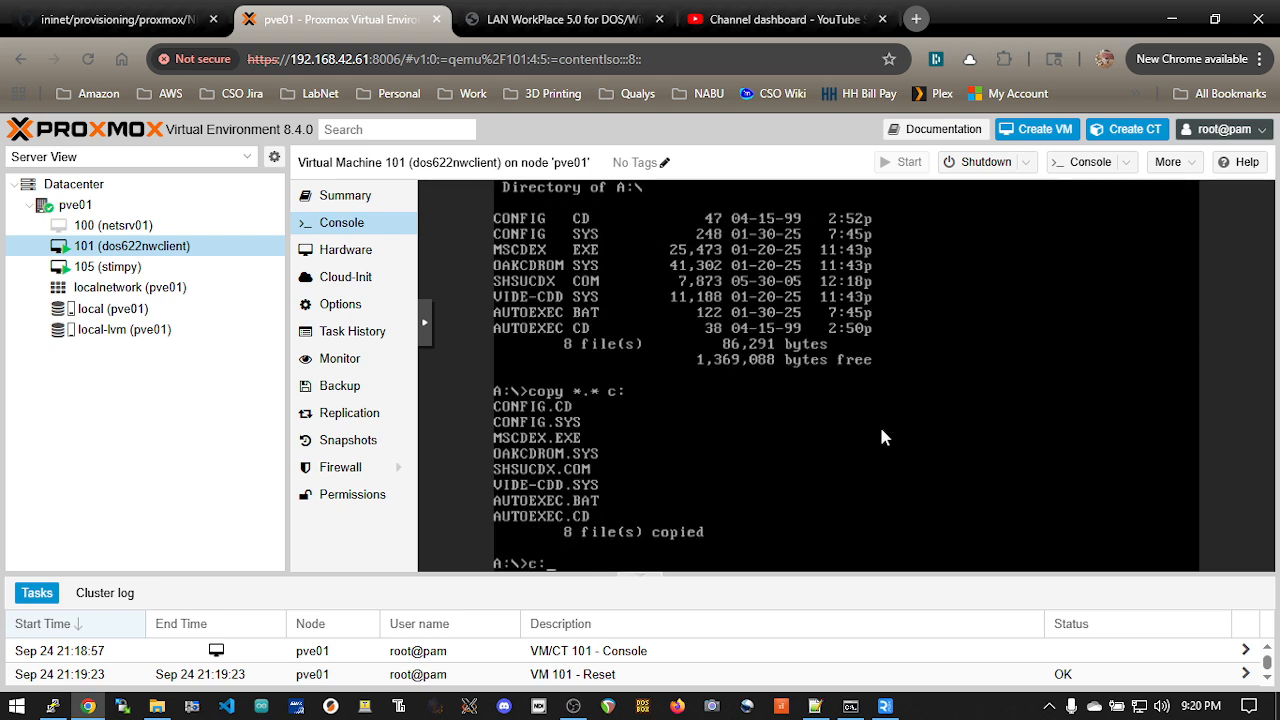
# Step: Switch back to C:\CDROM and copy config.sys to C:\, overwriting the existing file
pyautogui.write('c:')
pyautogui.press('Return')
pyautogui.write('copy ')
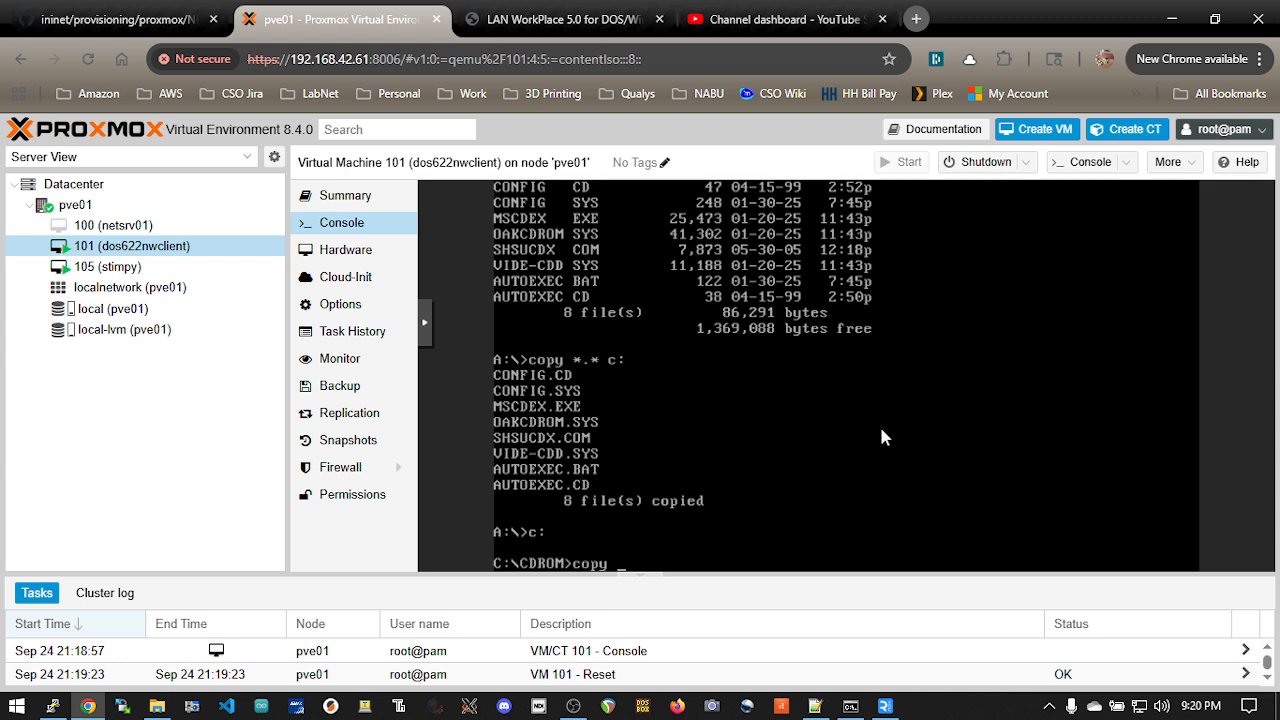
pyautogui.write('config.sys c:\\')
pyautogui.press('Return')
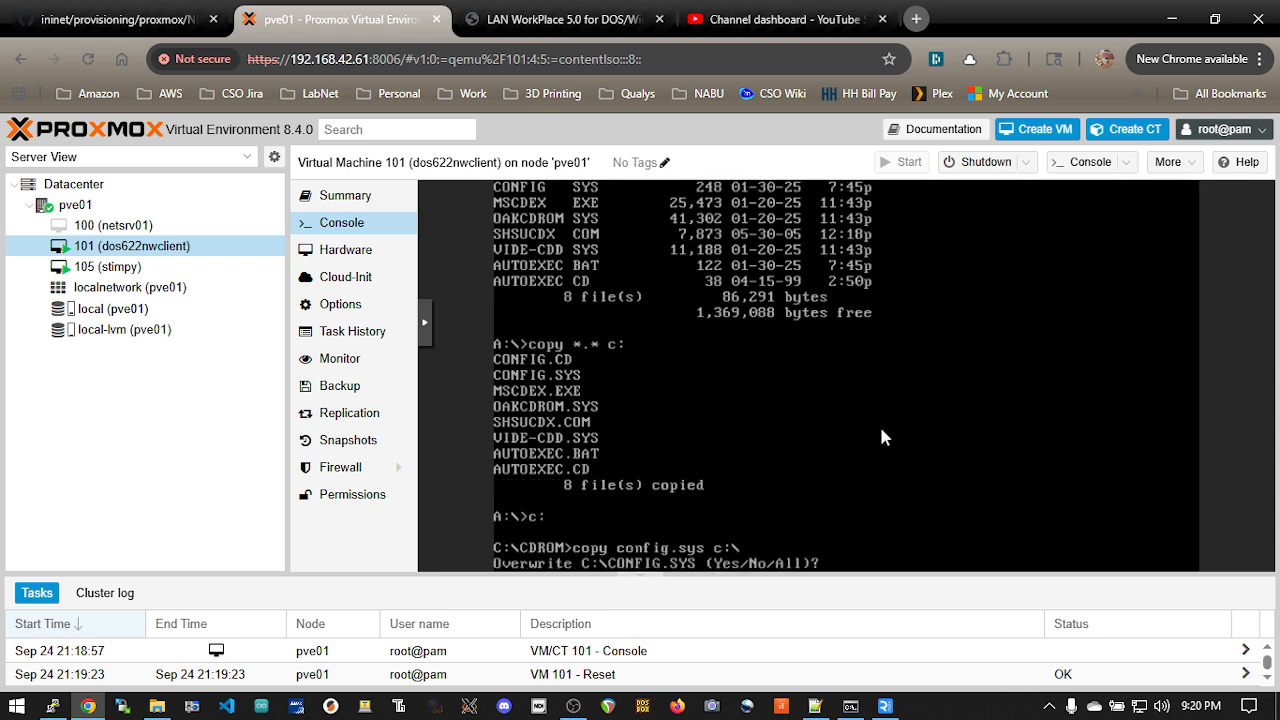
pyautogui.write('y')
pyautogui.press('Return')
# Step: Copy autoexec.bat from C:\CDROM to C:\, overwriting the existing file
pyautogui.write('copy au')
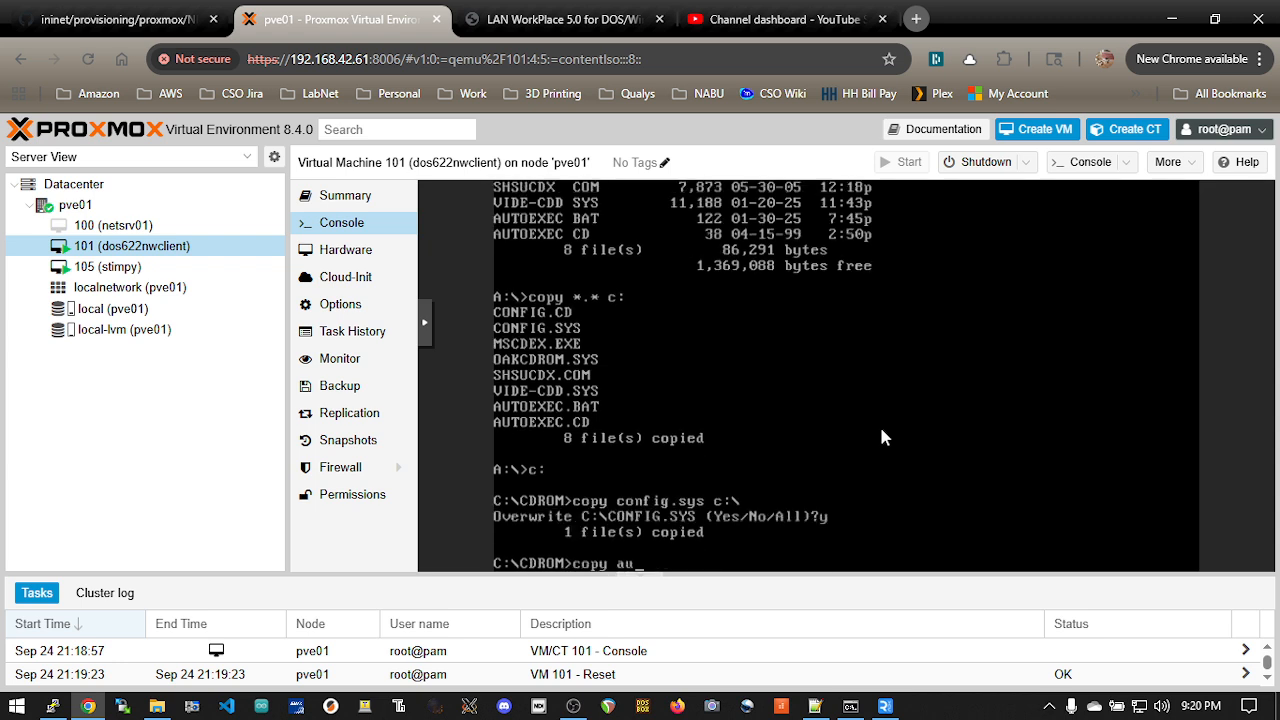
pyautogui.write('toexec.bat c:\\')
pyautogui.press('Return')
pyautogui.write('y')
pyautogui.press('Return')
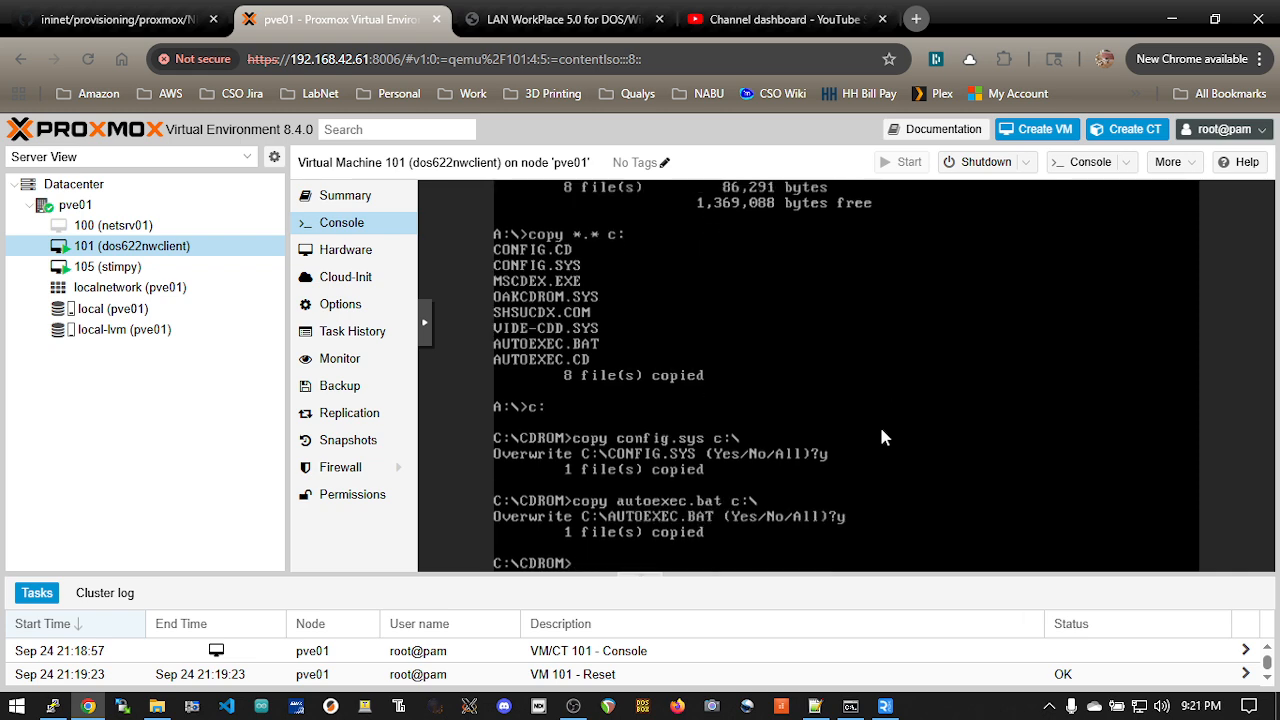
# Step: Open C:\config.sys in the MS-DOS editor and set the drive letter to C in the SETVER.EXE and HIMEM.SYS lines
pyautogui.write('cd \\')
pyautogui.press('Return')
pyautogui.write('edit config.sys')
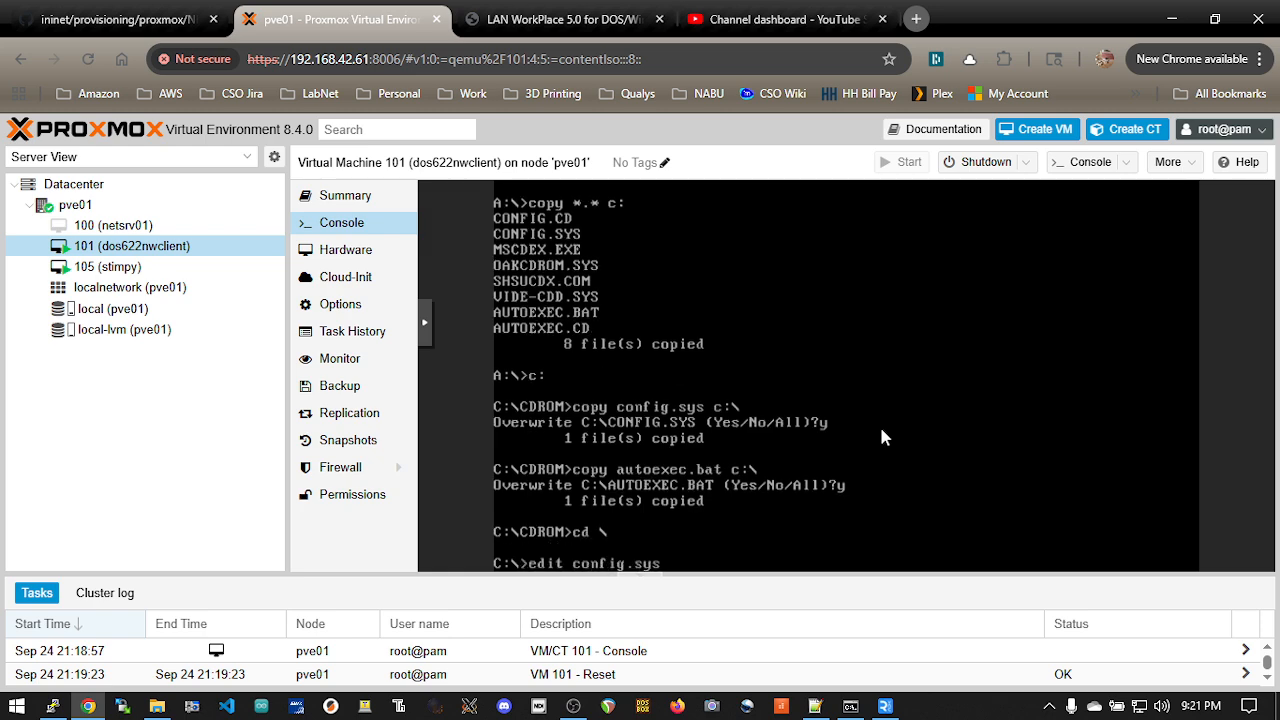
pyautogui.press('Return')
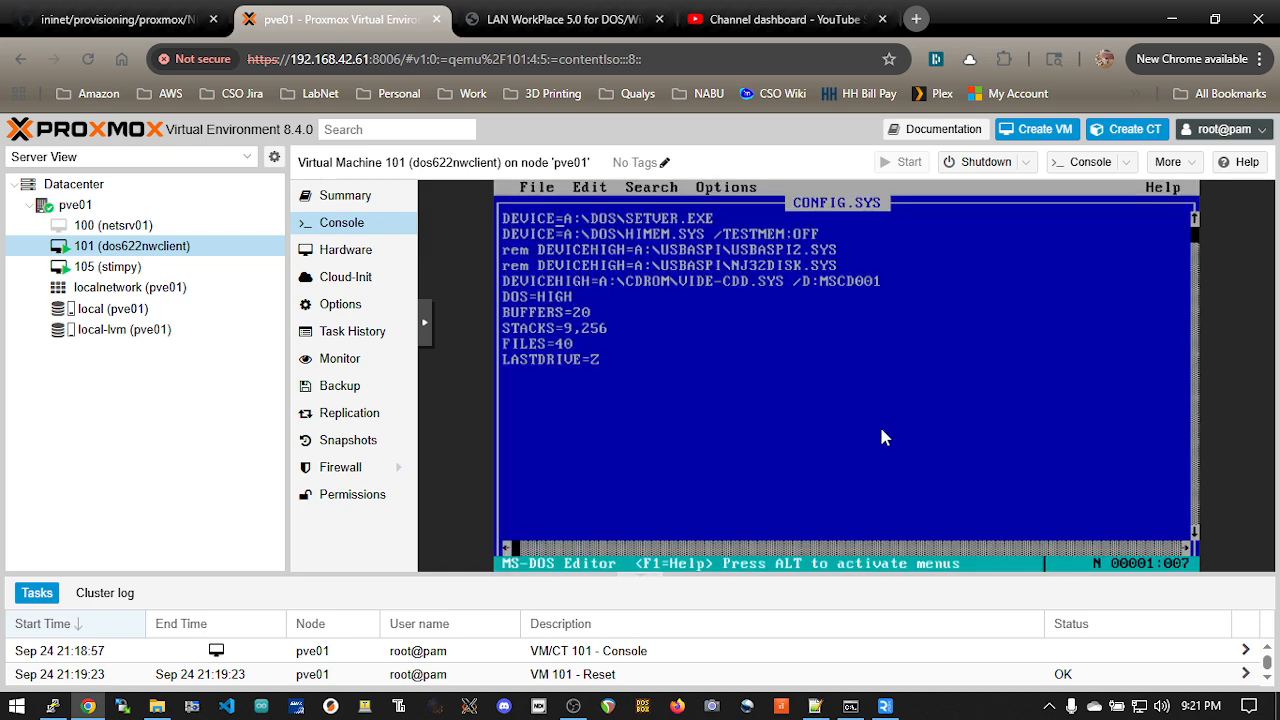
pyautogui.press('BackSpace')
pyautogui.write('C')
pyautogui.press('Down')
pyautogui.press('BackSpace')
pyautogui.write('C')
# Step: Set the drive letter to C in the VIDE-CDD.SYS line of CONFIG.SYS, then save the file and exit the editor
pyautogui.press('Down')
pyautogui.press('Down')
pyautogui.press('Down')
pyautogui.press('Right')
pyautogui.press('Right')
pyautogui.press('Right')
pyautogui.press('Left')
pyautogui.press('BackSpace')
pyautogui.write('C')
pyautogui.hotkey('alt', 'f')
pyautogui.press('x')
pyautogui.press('Return')
# Step: Open C:\autoexec.bat in the MS-DOS editor and set the drive letter to C in the SMARTDRV.EXE and PATH lines
pyautogui.write('edit')
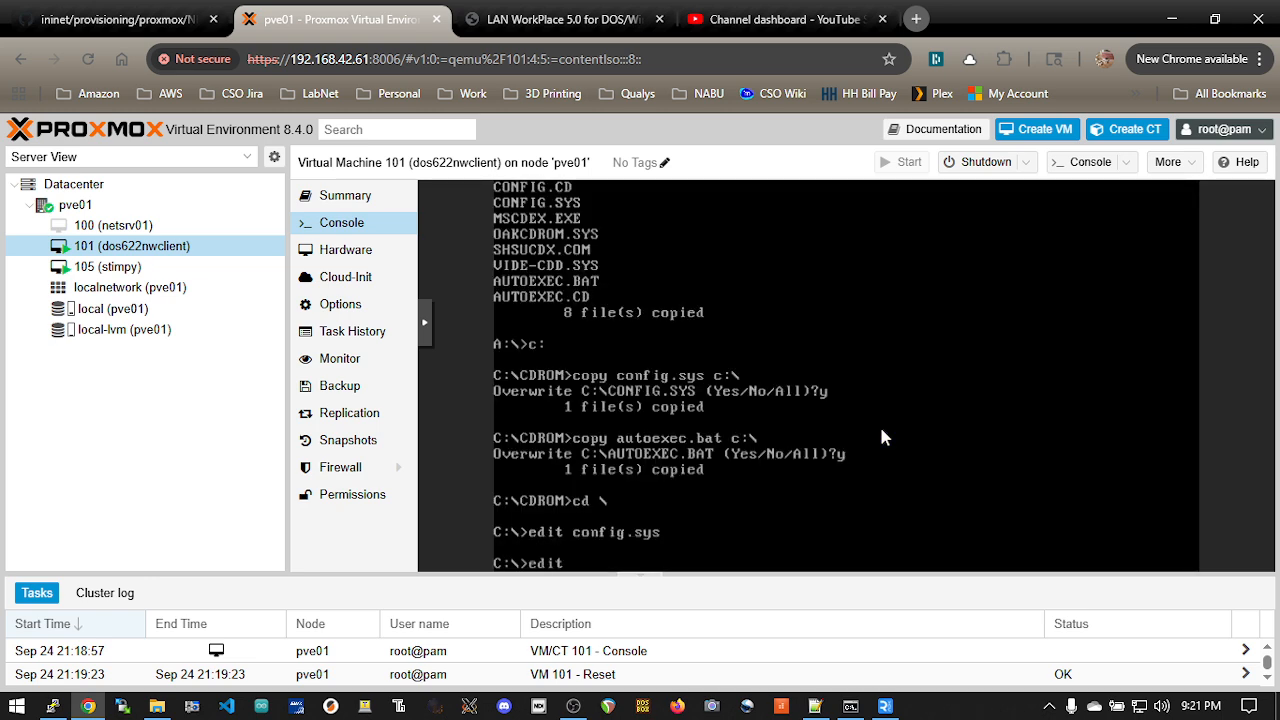
pyautogui.write(' autoexec.bat')
pyautogui.press('Return')
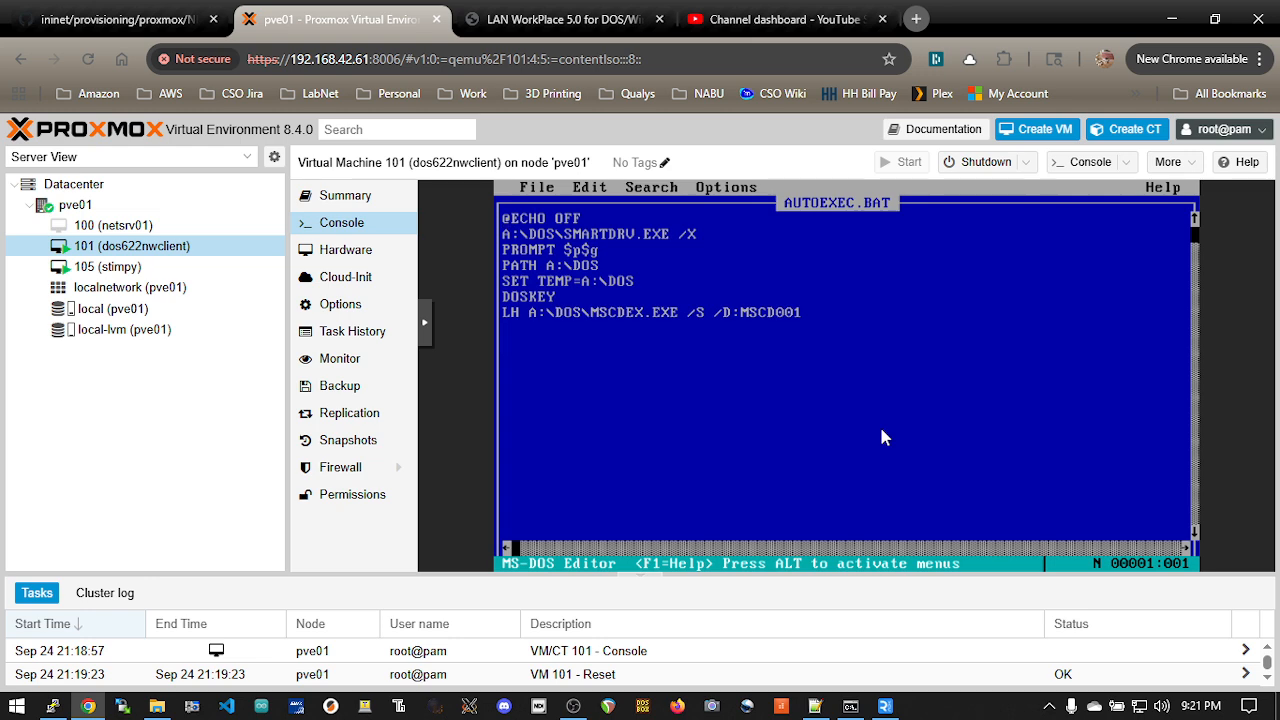
pyautogui.press('Down')
pyautogui.press('Right')
pyautogui.press('Down')
pyautogui.press('Right')
pyautogui.press('Down')
pyautogui.press('Right')
pyautogui.press('Right')
pyautogui.press('BackSpace')
pyautogui.write('C')
# Step: Set the drive letter to C in the SET TEMP line of AUTOEXEC.BAT
pyautogui.press('Down')
pyautogui.press('Right')
pyautogui.press('Right')
pyautogui.press('Right')
pyautogui.press('Right')
pyautogui.press('BackSpace')
pyautogui.write('C')
# Step: Edit the MSCDEX line of AUTOEXEC.BAT to read LH C:\DOS\MSCDEX.EXE /S /D:MSCD001 /L:R
pyautogui.press('Down')
pyautogui.press('Down')
pyautogui.press('Left')
pyautogui.press('Left')
pyautogui.press('BackSpace')
pyautogui.write('CD001 /L:R')
# Step: Exit the MS-DOS editor, saving the changes to AUTOEXEC.BAT
pyautogui.press('alt')
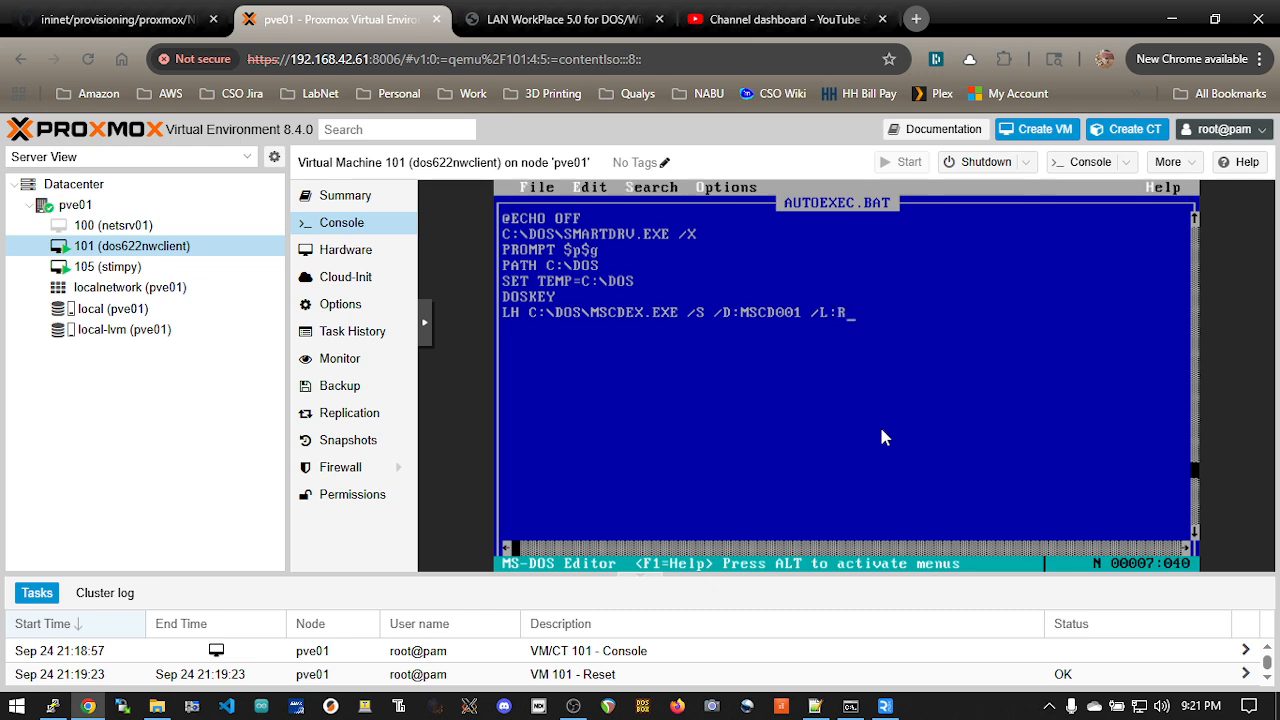
pyautogui.press('f')
pyautogui.press('Up')
pyautogui.press('Return')
pyautogui.press('y')
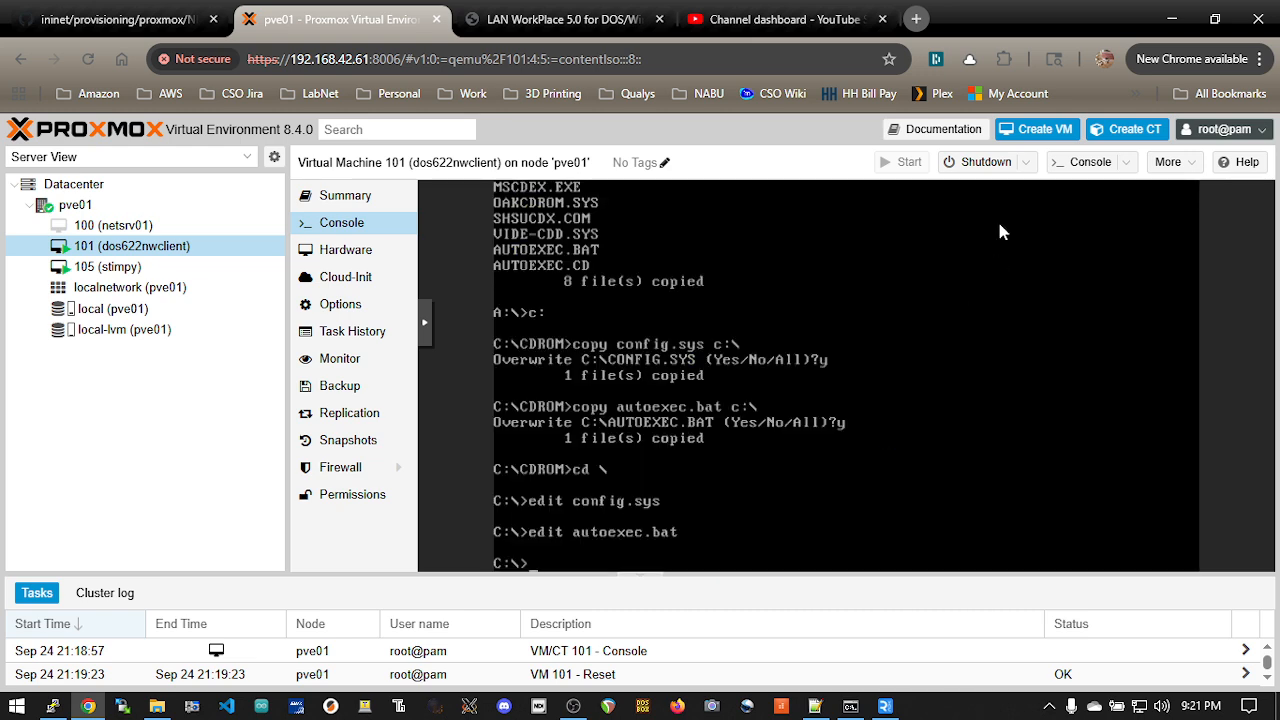
# Step: Reset VM 101 from Proxmox and confirm, so that MS-DOS restarts with the new startup files
pyautogui.click(1025, 162)
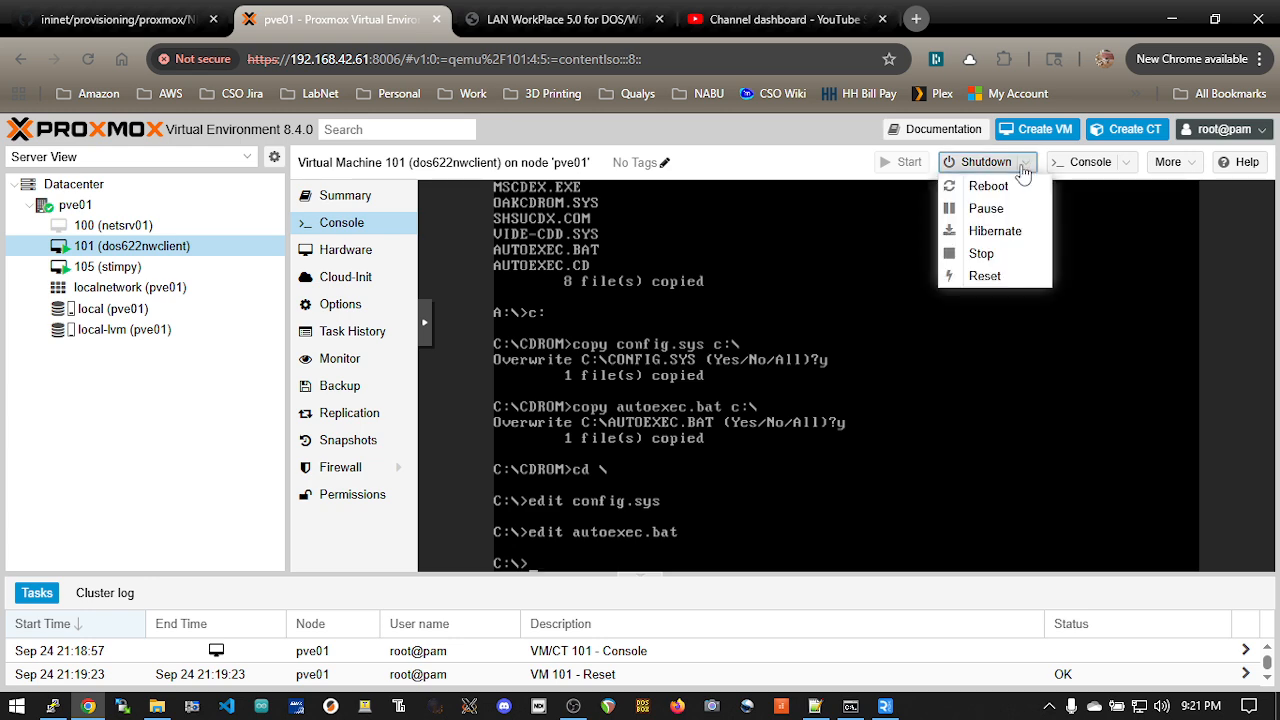
pyautogui.click(991, 276)
pyautogui.click(597, 447)
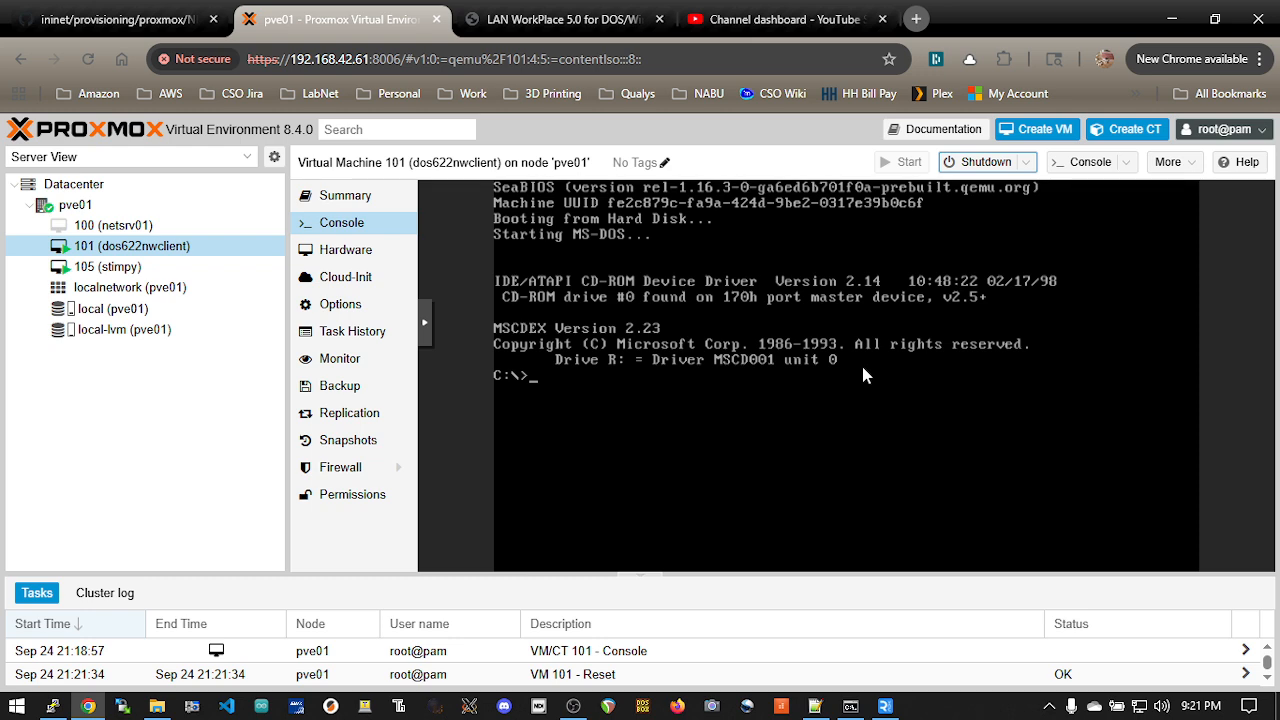
# Step: Switch to the new 4 checklist in Notepad++ and review the tasks from creating the VM to installing the Netware VLM client
pyautogui.hotkey('alt', 'Tab')
pyautogui.press('Tab')
pyautogui.click(760, 315)
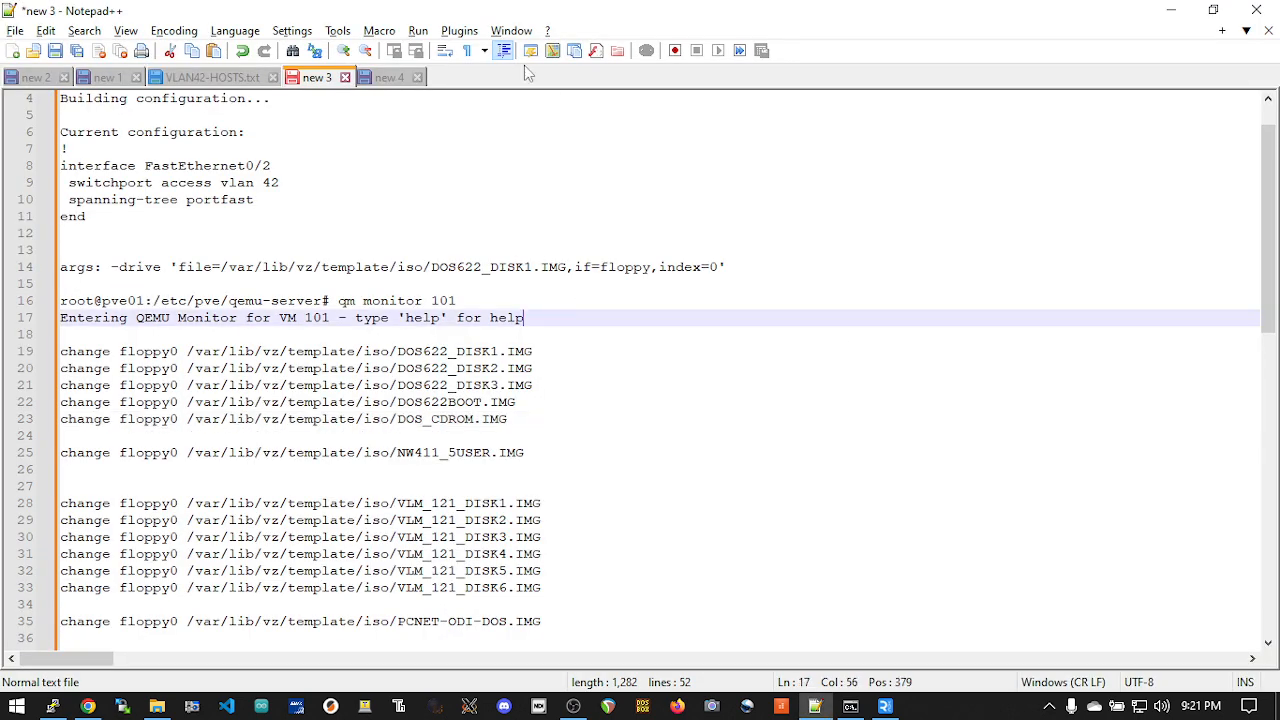
pyautogui.click(380, 77)
pyautogui.moveTo(205, 117); pyautogui.dragTo(62, 121)
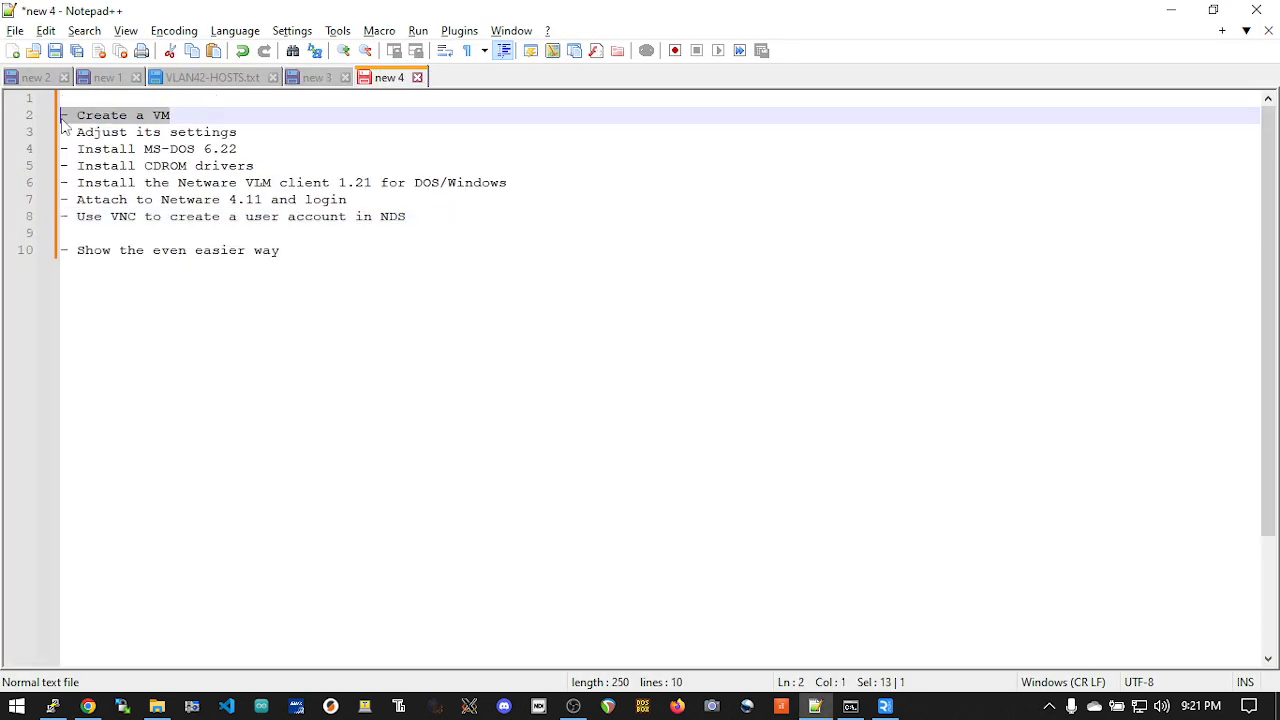
pyautogui.click(262, 136)
pyautogui.click(181, 135)
pyautogui.click(195, 150)
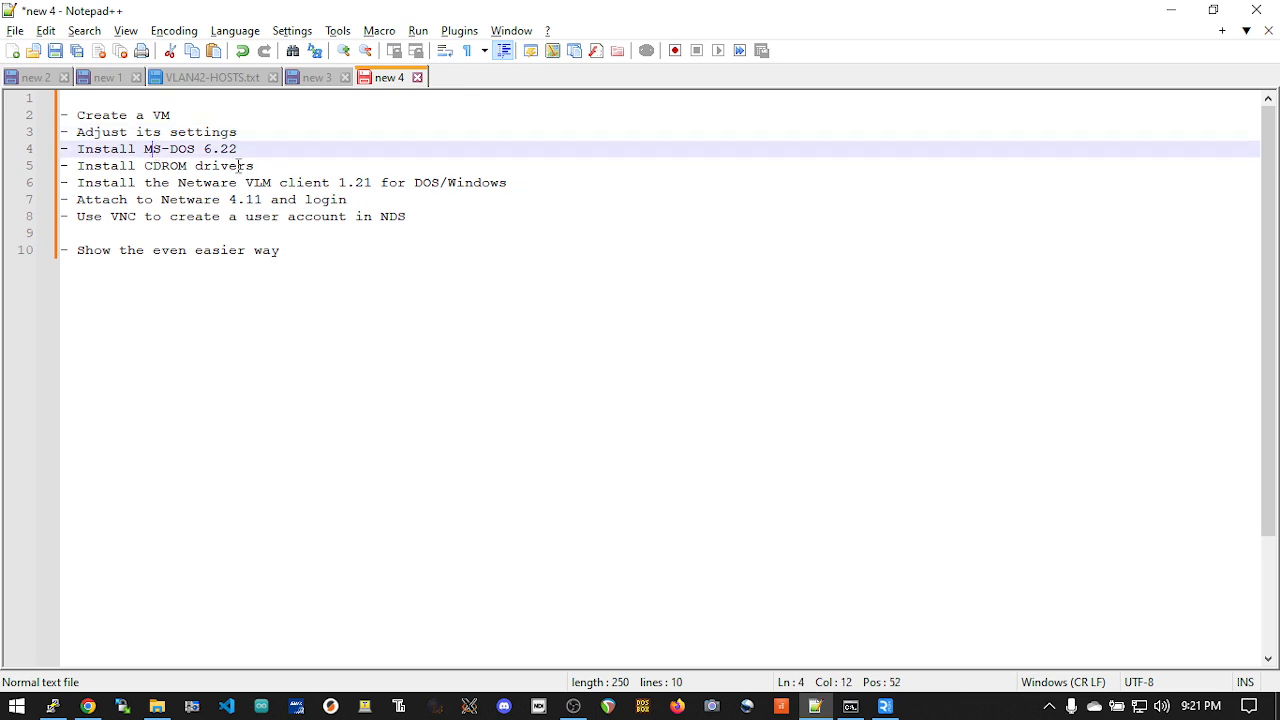
pyautogui.click(220, 166)
pyautogui.click(187, 183)
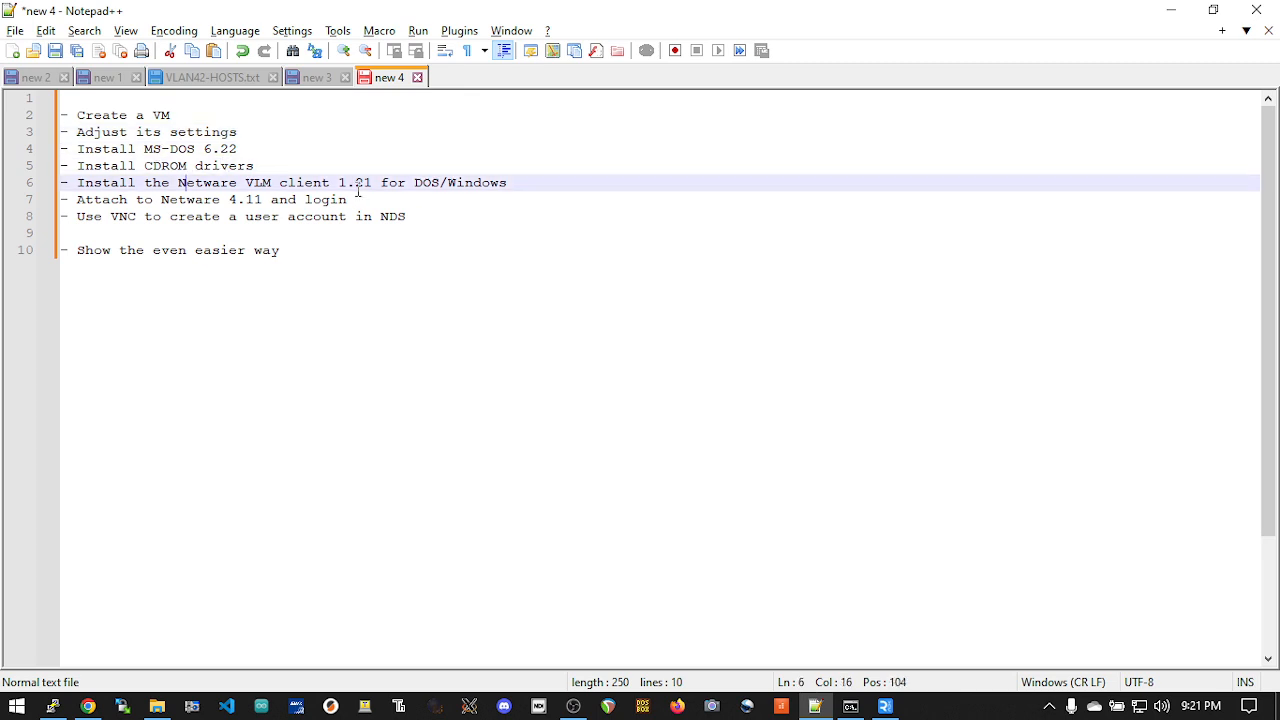
# Step: Insert a blank line below "Install CDROM drivers" in the checklist and return to Proxmox in Chrome
pyautogui.click(306, 164)
pyautogui.press('Return')
pyautogui.hotkey('alt', 'Tab')
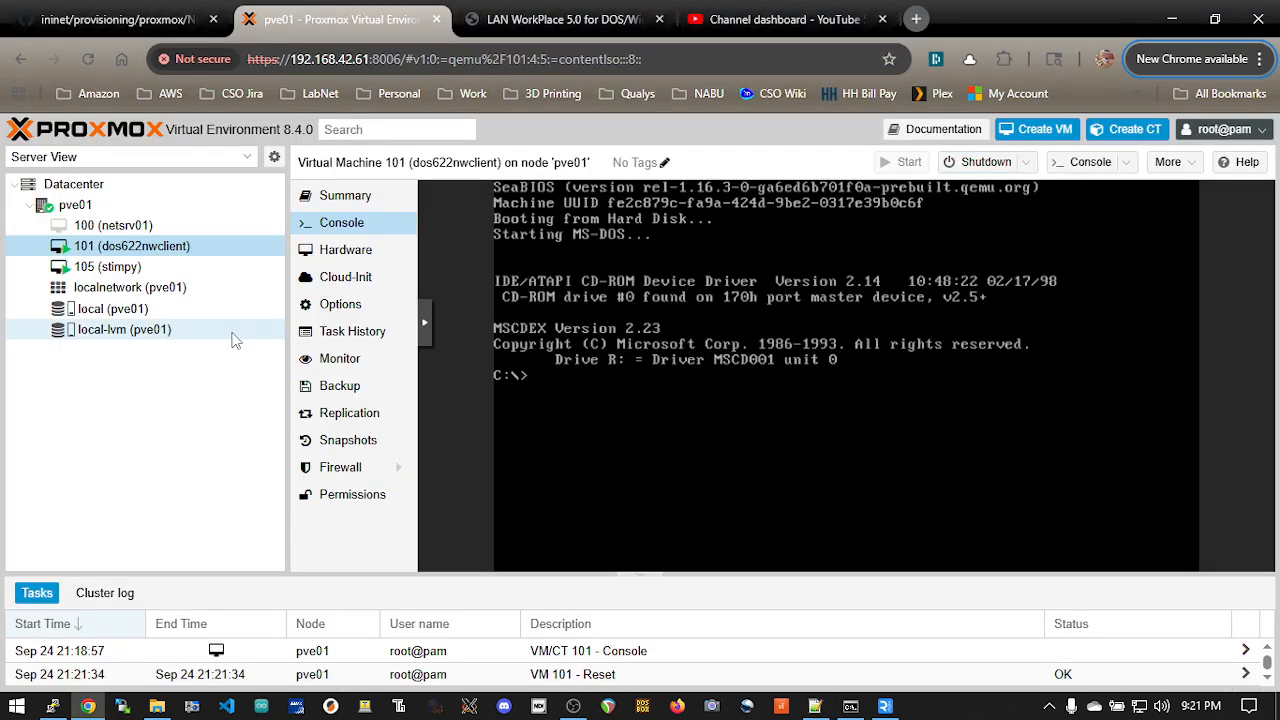
# Step: Examine the ISO images in Proxmox's local storage and the VLM_CLIENT_121 folder of the GitHub repository for the VLM disk images
pyautogui.click(188, 310)
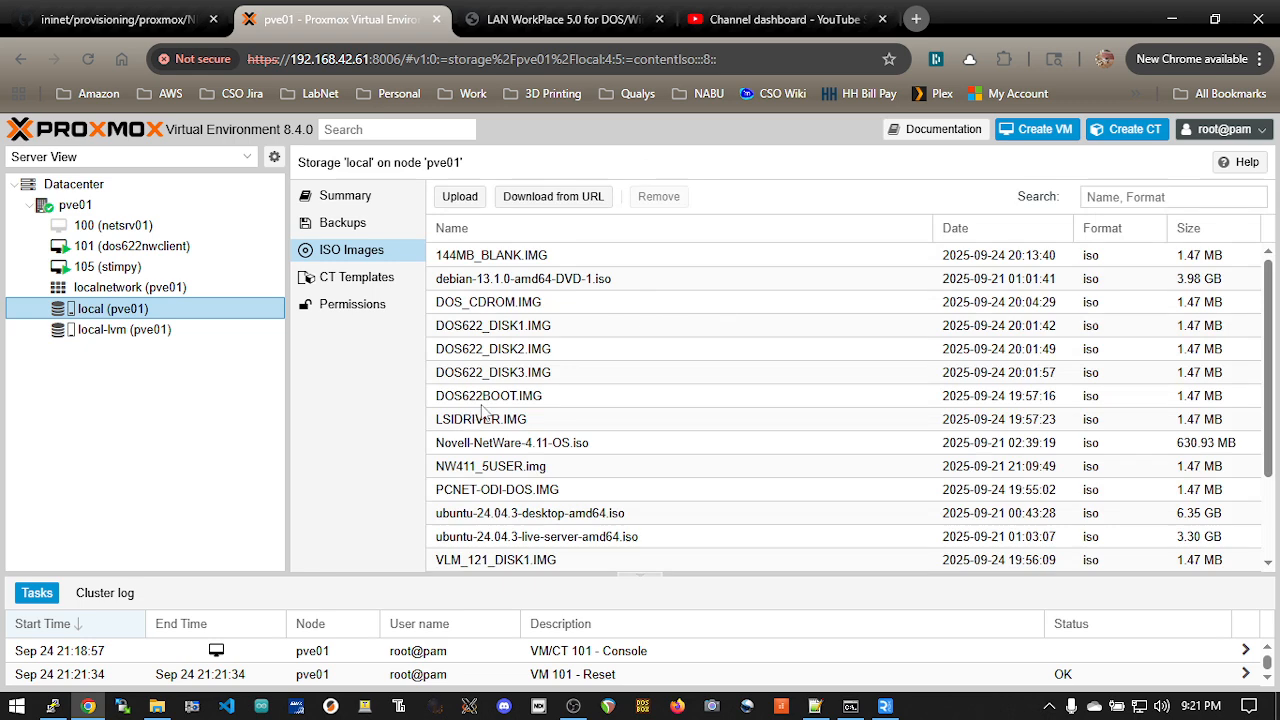
pyautogui.scroll(-2, 600, 408)
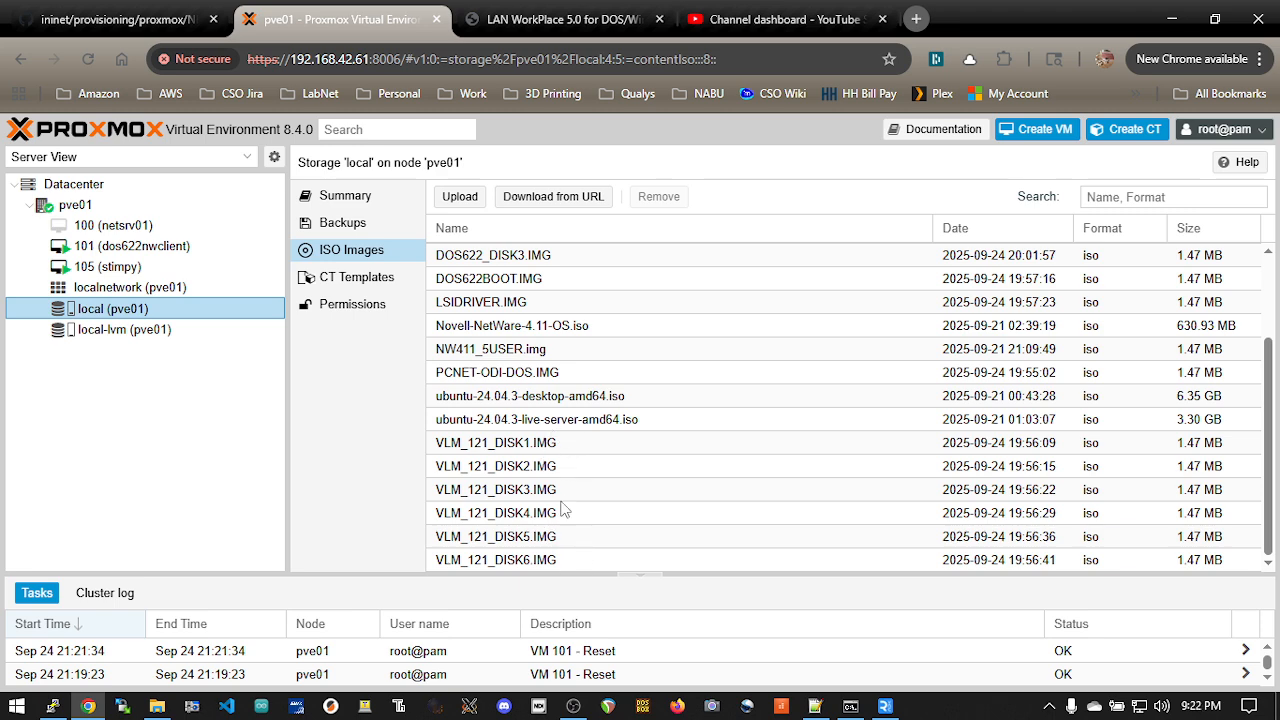
pyautogui.click(590, 20)
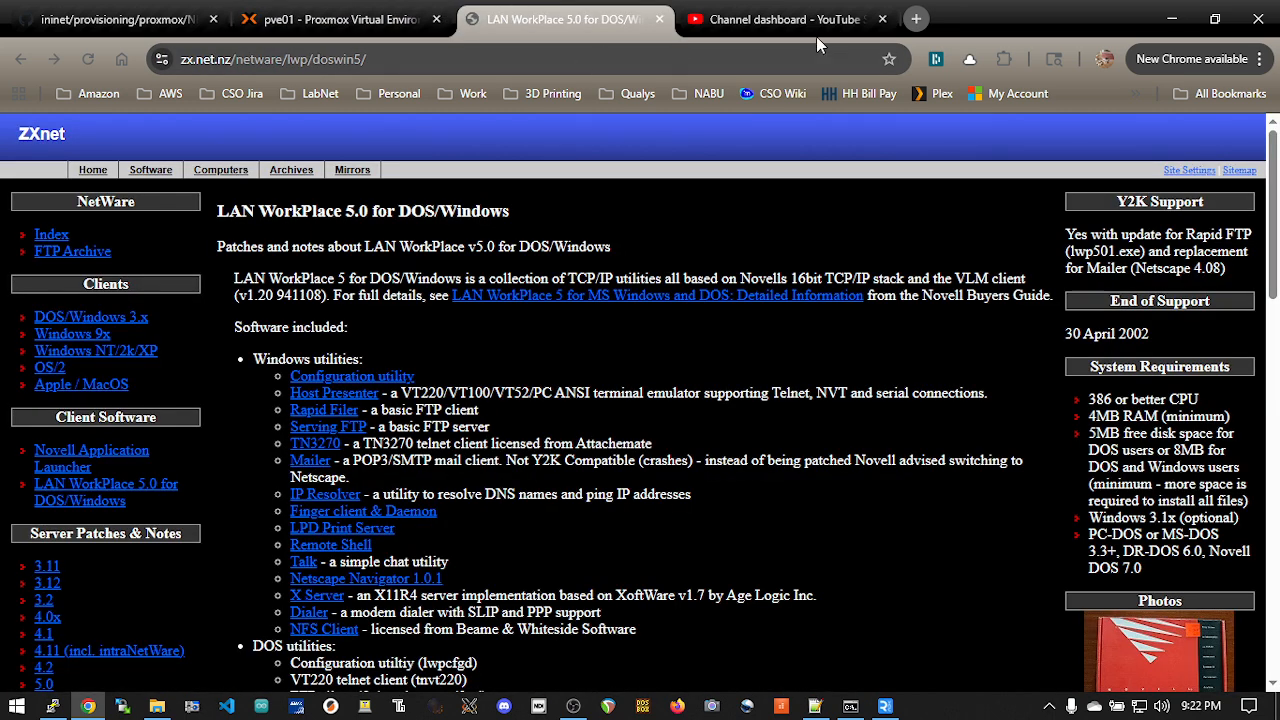
pyautogui.click(120, 19)
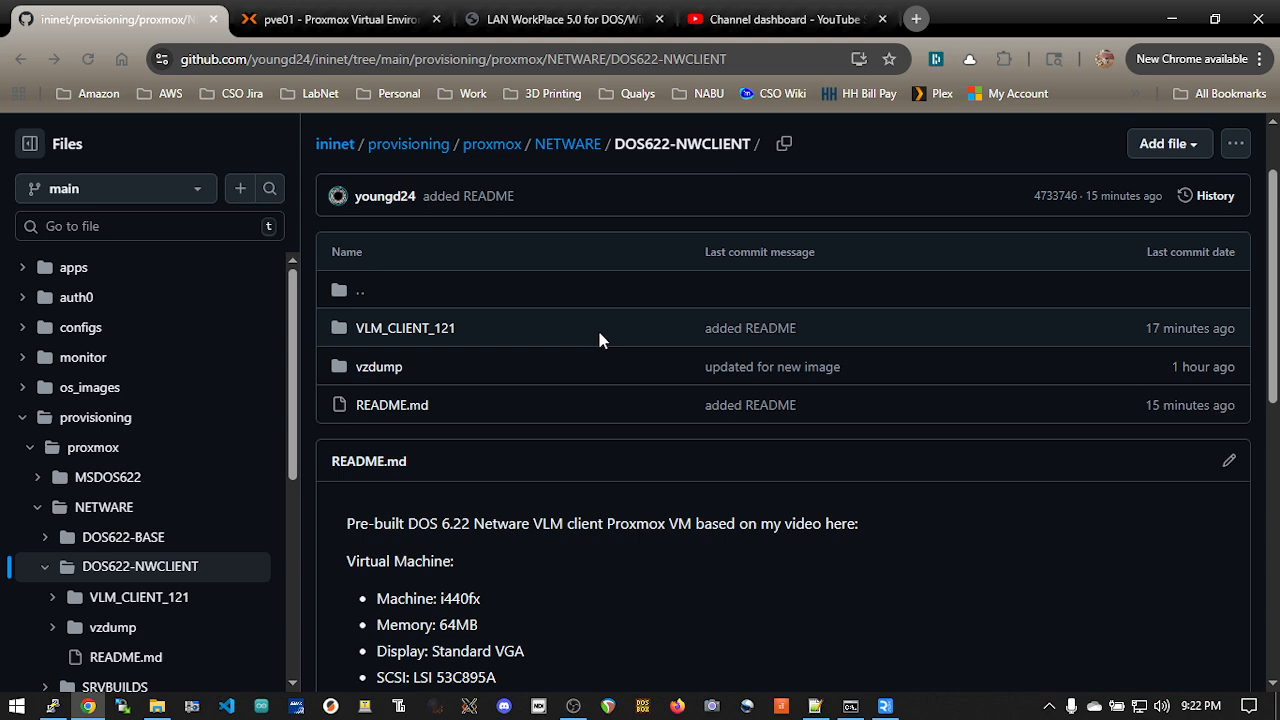
pyautogui.scroll(-3, 626, 289)
pyautogui.scroll(2, 628, 286)
pyautogui.scroll(3, 628, 289)
pyautogui.click(432, 334)
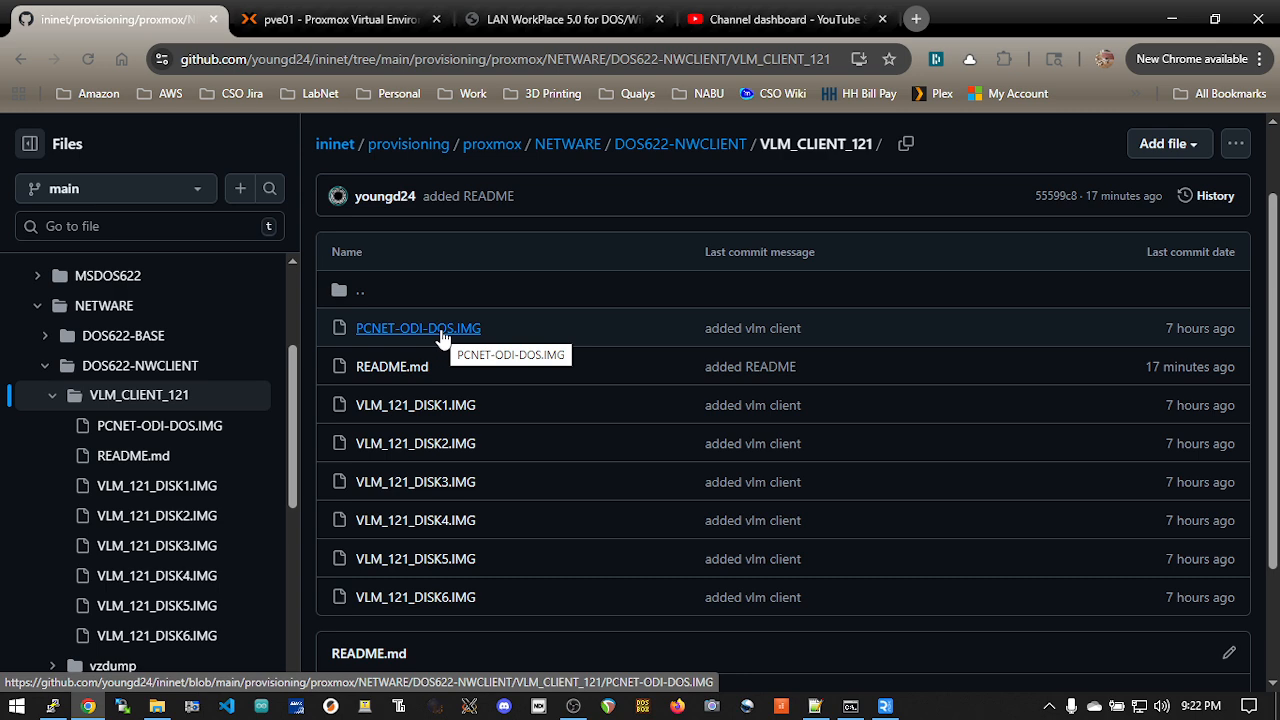
pyautogui.click(17, 61)
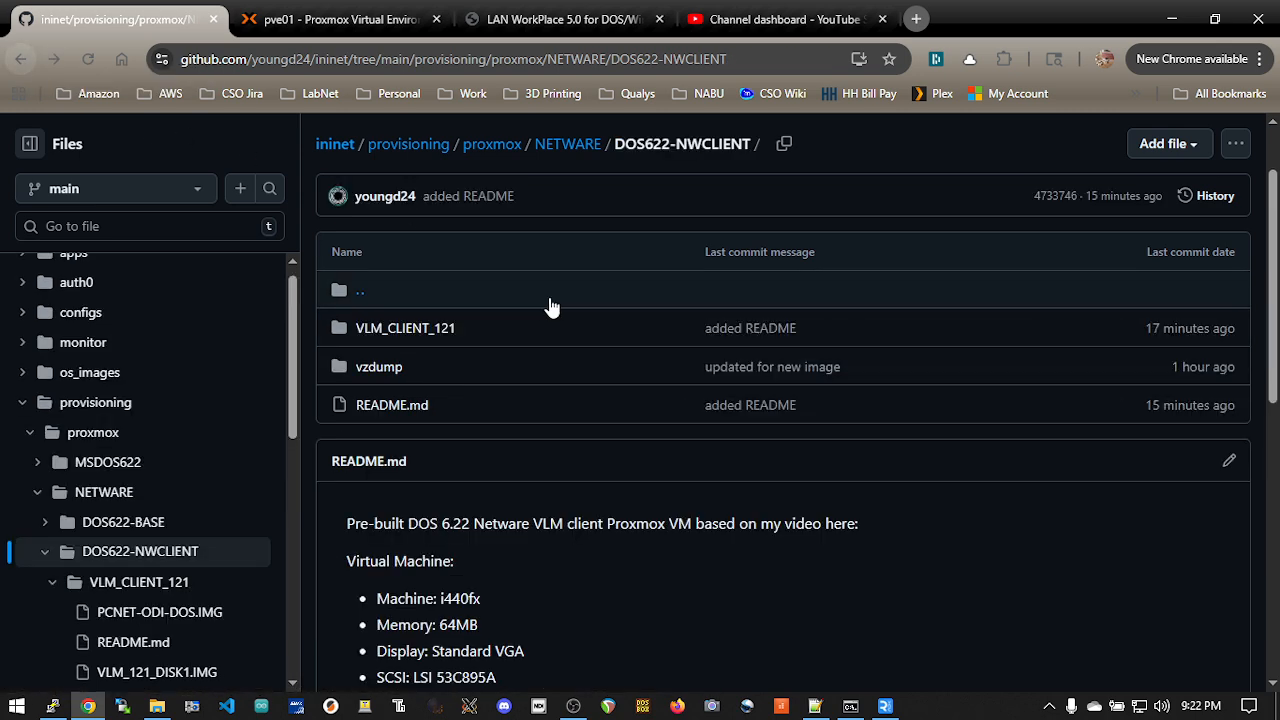
# Step: Copy the "change floppy0" command for VLM_121_DISK1.IMG from the new 3 notes in Notepad++
pyautogui.hotkey('alt', 'Tab')
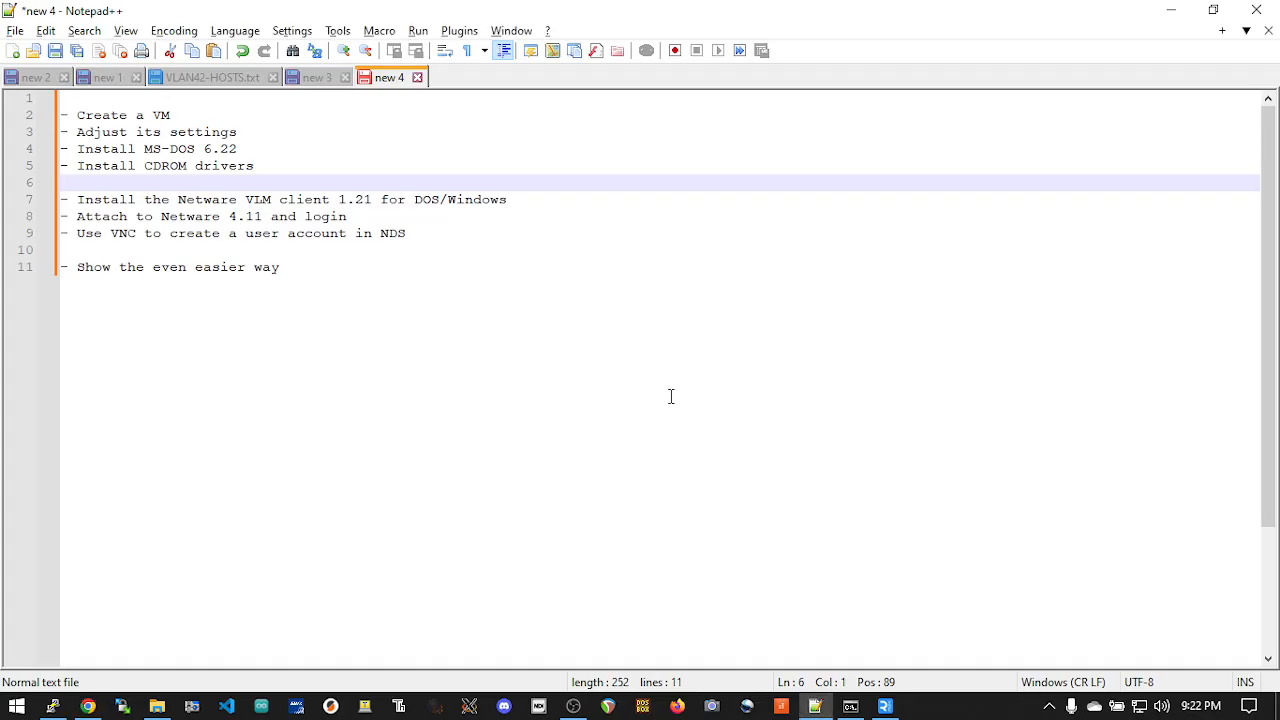
pyautogui.hotkey('alt', 'Tab')
pyautogui.click(320, 77)
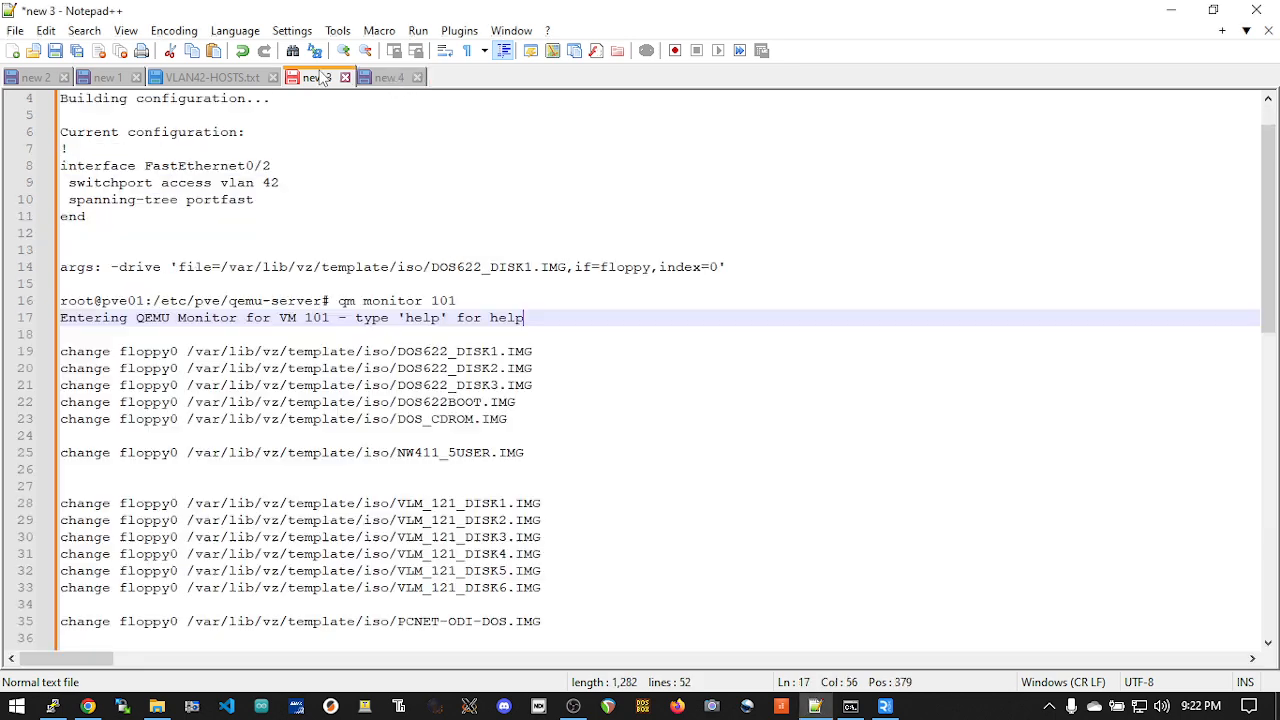
pyautogui.click(348, 352)
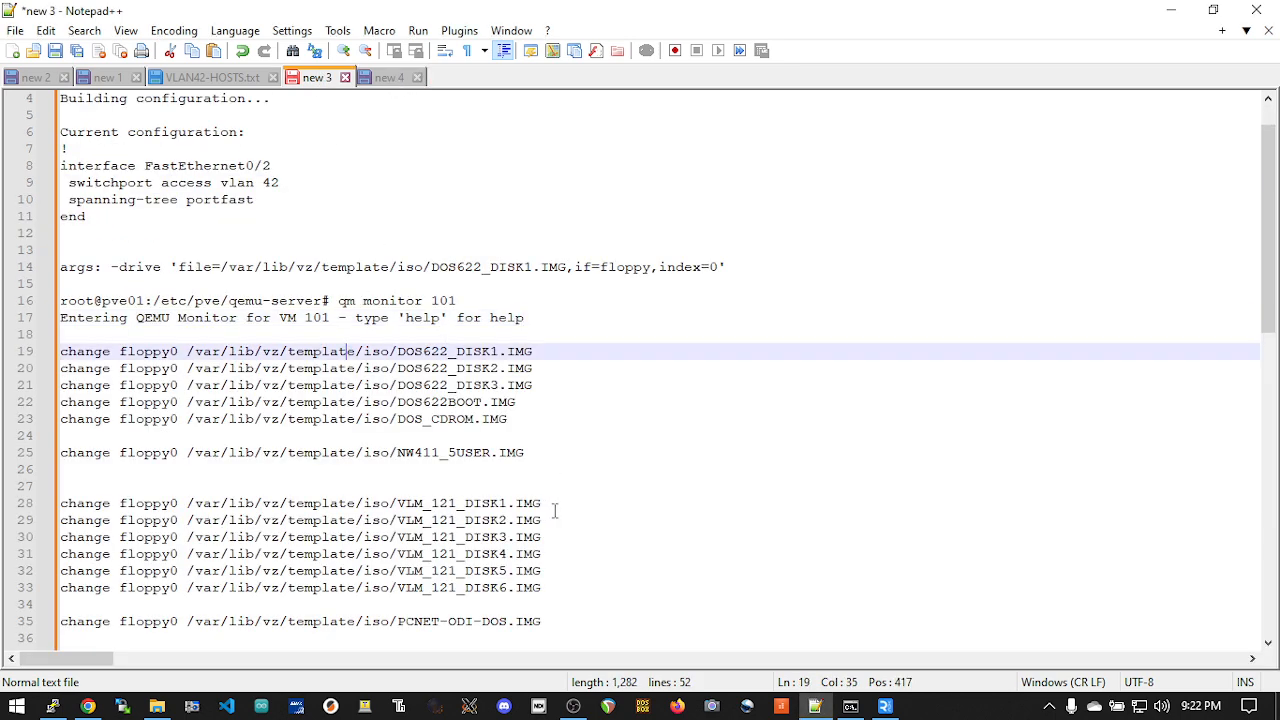
pyautogui.moveTo(550, 505); pyautogui.dragTo(430, 503)
pyautogui.moveTo(350, 492); pyautogui.dragTo(62, 497)
pyautogui.rightClick(188, 514)
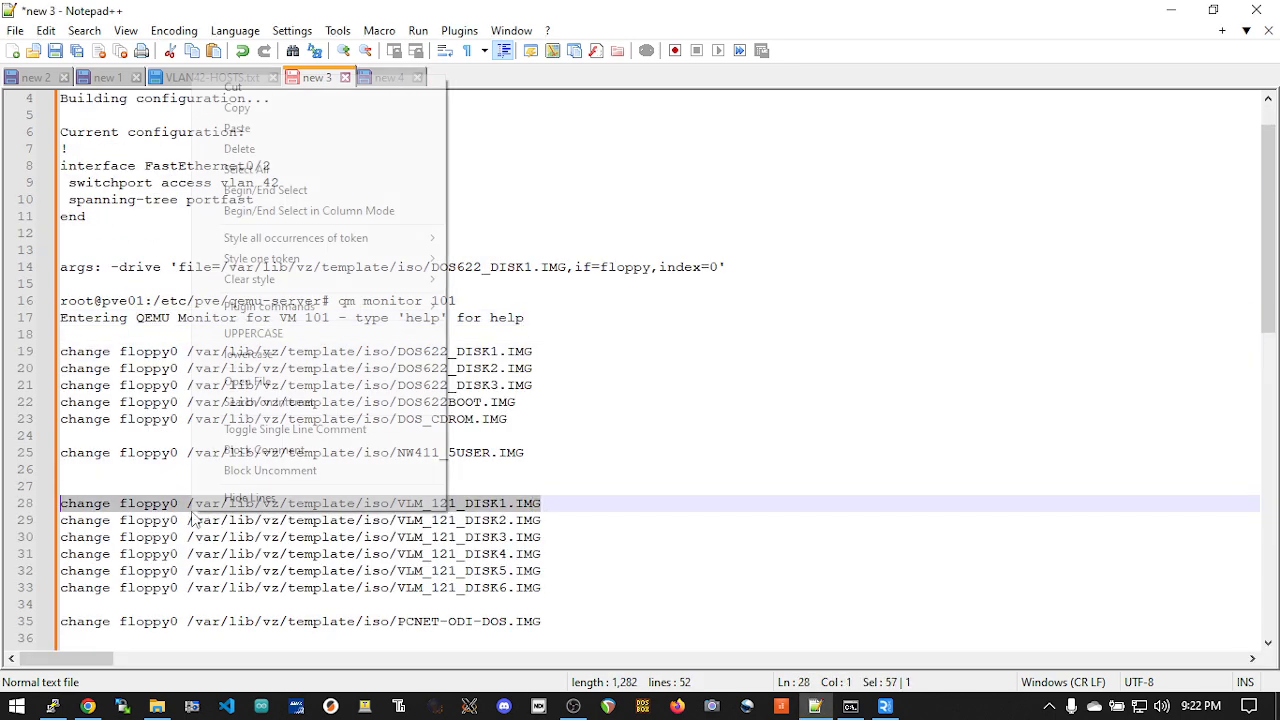
pyautogui.click(351, 107)
# Step: Switch to Proxmox in Chrome and, in VM 101's console, create the INSTALL directory on C: and change into it
pyautogui.hotkey('alt', 'Tab')
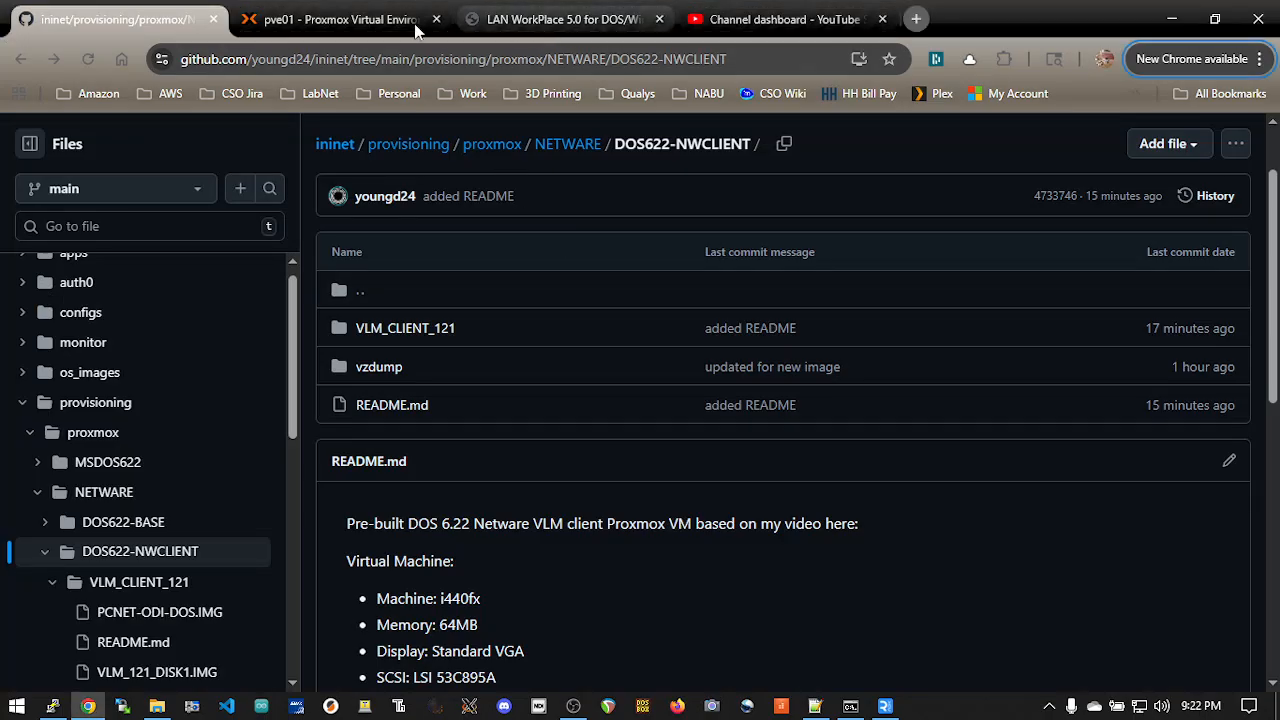
pyautogui.click(418, 28)
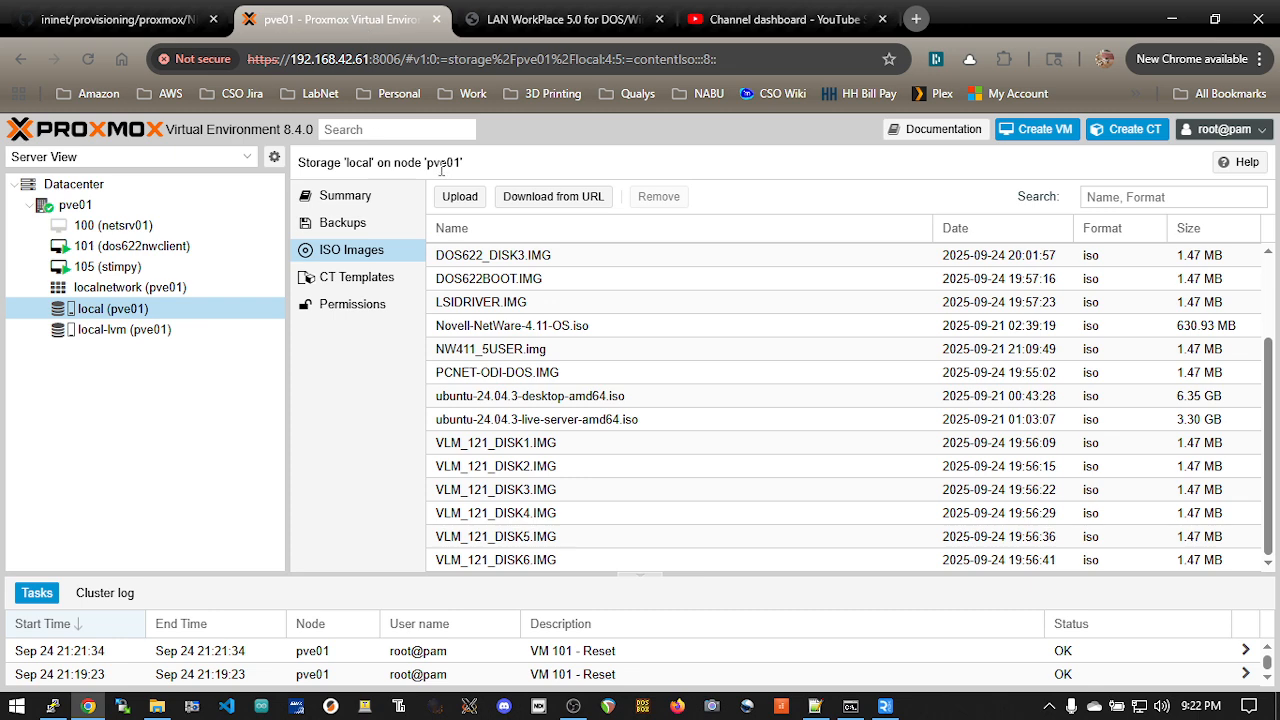
pyautogui.click(165, 248)
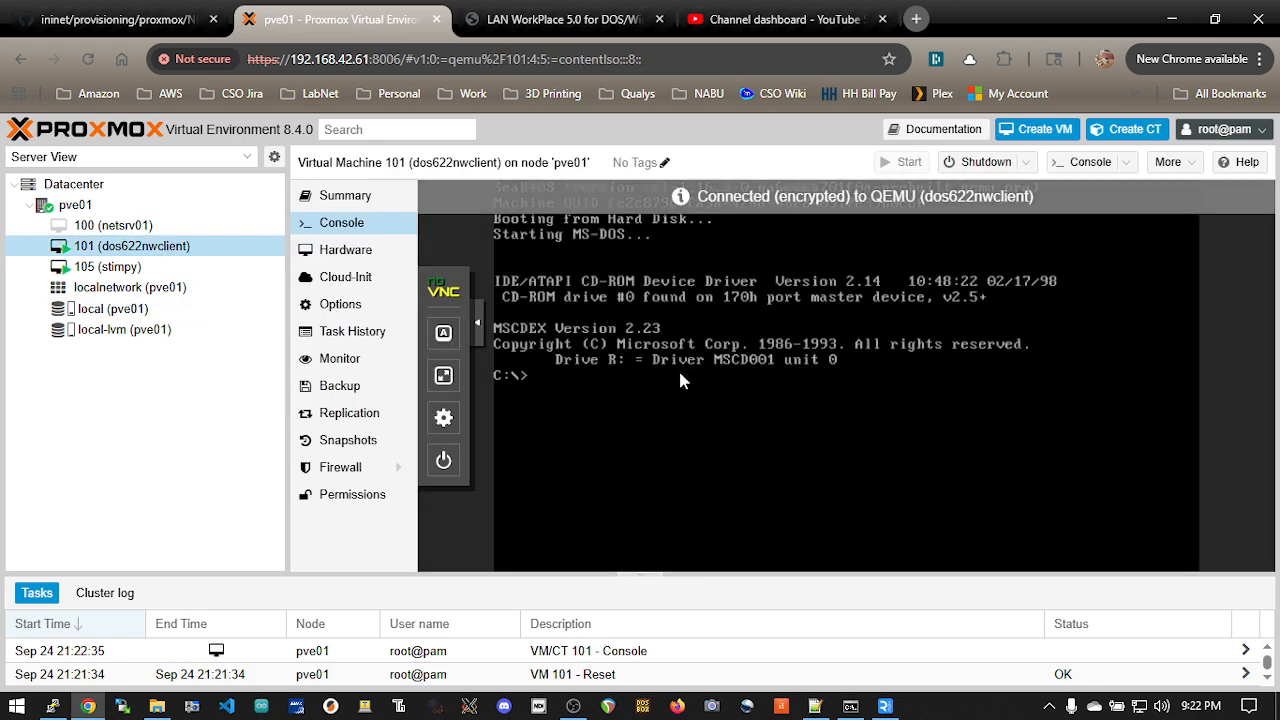
pyautogui.write('mkdir INSTALL')
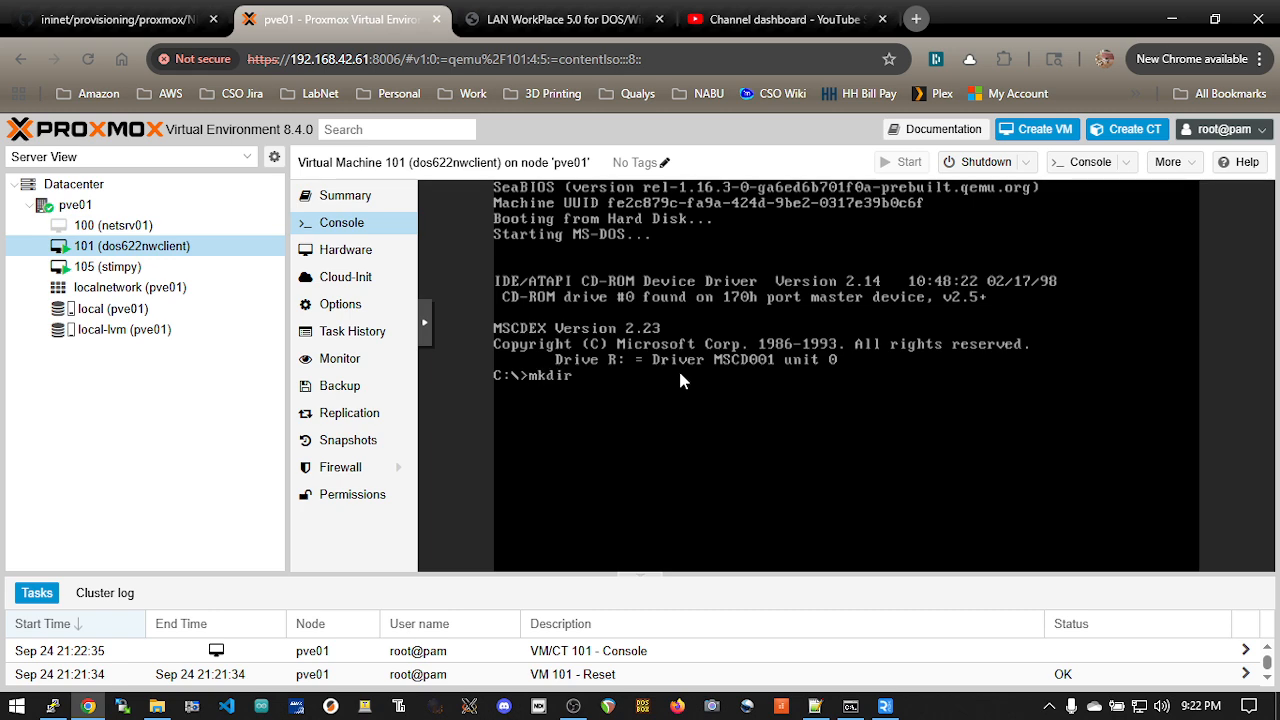
pyautogui.press('Return')
pyautogui.write('cd INSTALL')
pyautogui.press('Return')
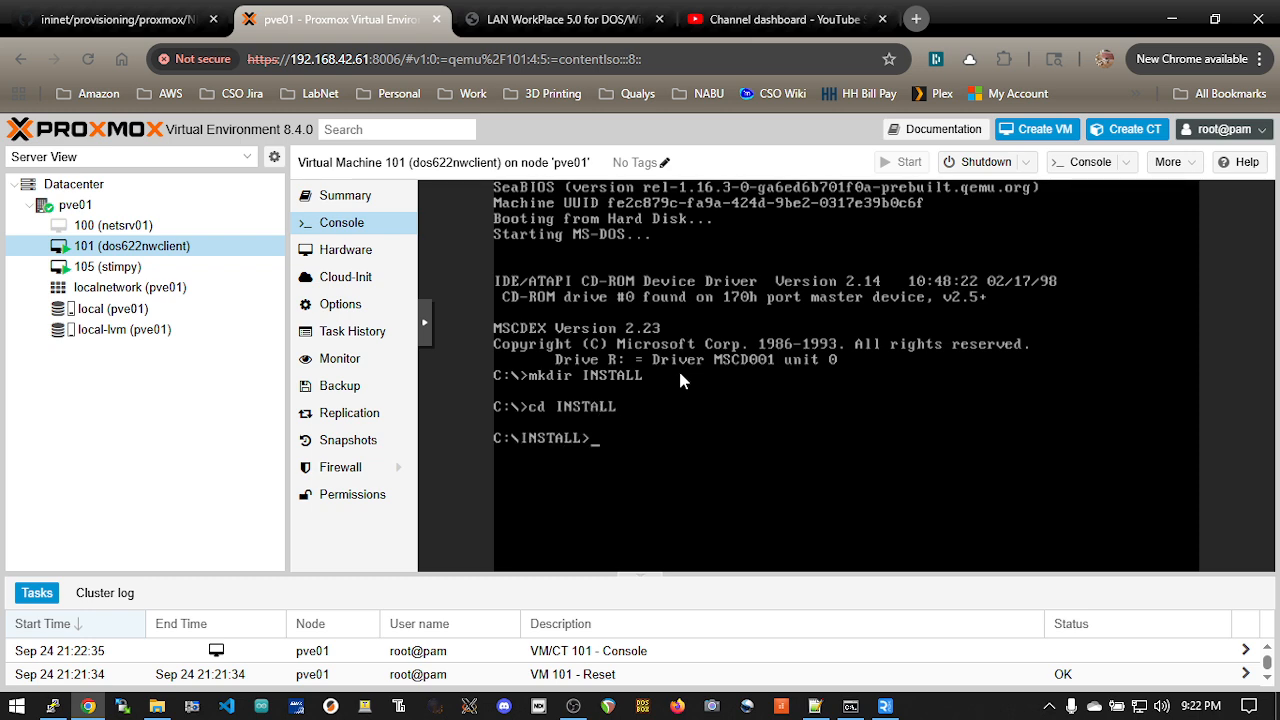
# Step: Switch to the PuTTY session and load VLM_121_DISK1.IMG into floppy0 by running the copied command in the QEMU monitor
pyautogui.hotkey('alt', 'Tab')
pyautogui.rightClick(760, 440)
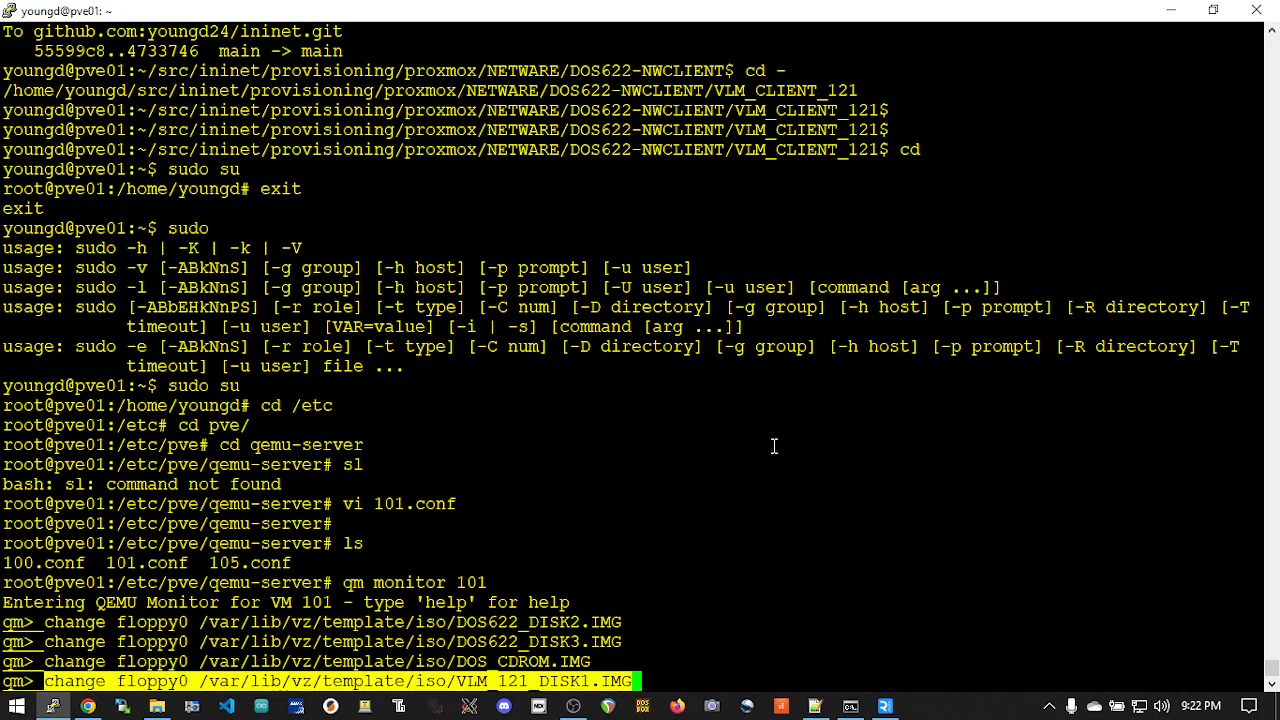
pyautogui.press('Return')
# Step: Return to VM 101's console in Chrome, list drive A: and copy all files from VLM disk 1 to C:
pyautogui.hotkey('alt', 'Tab')
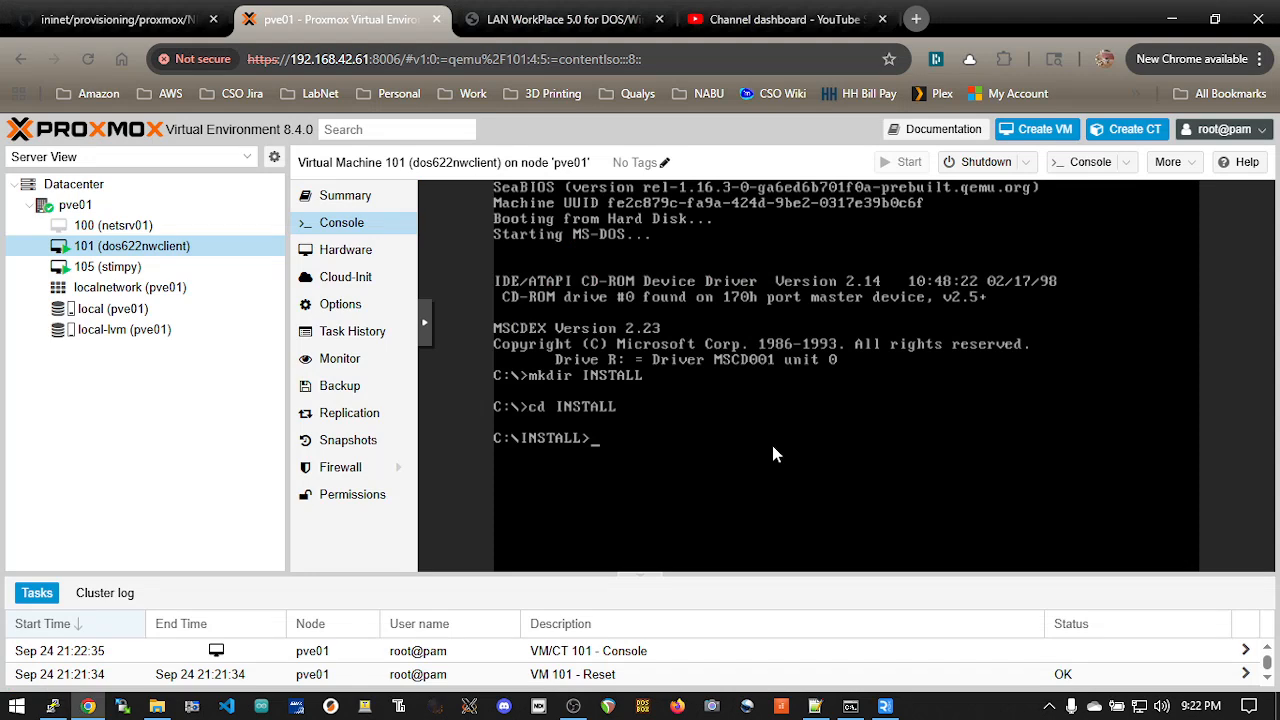
pyautogui.write('a:')
pyautogui.press('Return')
pyautogui.write('dir')
pyautogui.press('Return')
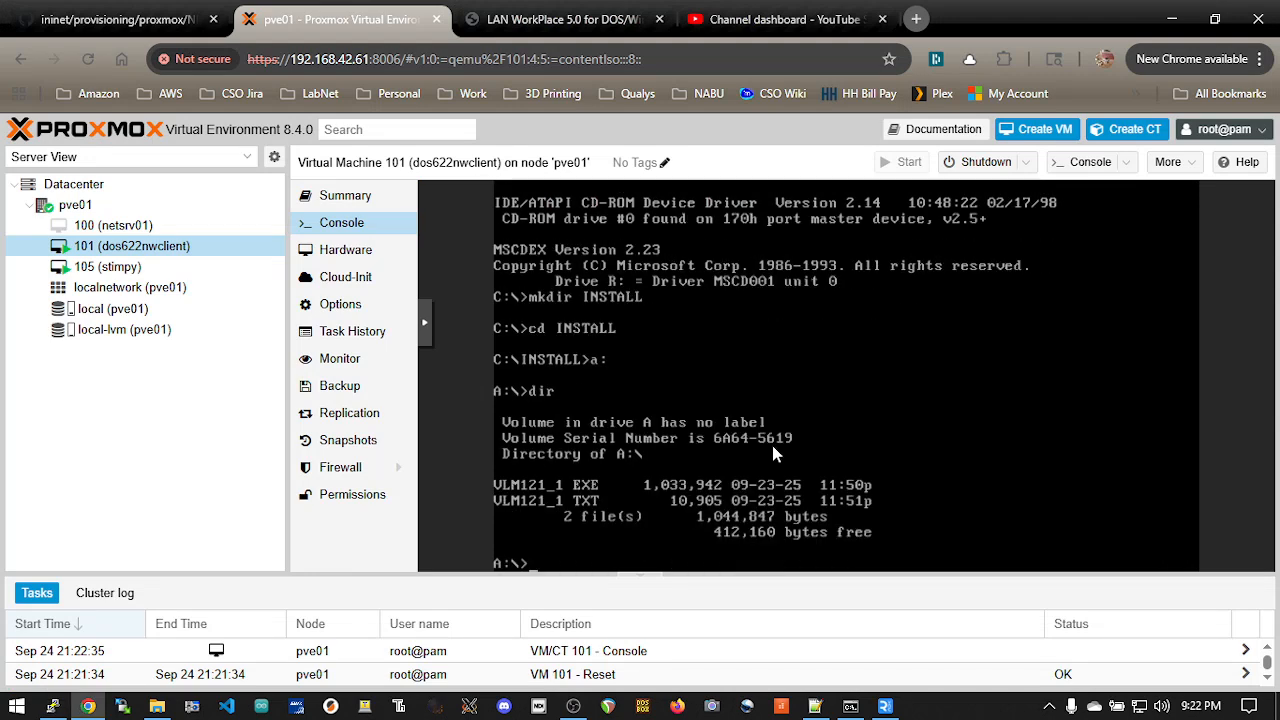
pyautogui.write('copy *.* c:')
pyautogui.press('Return')
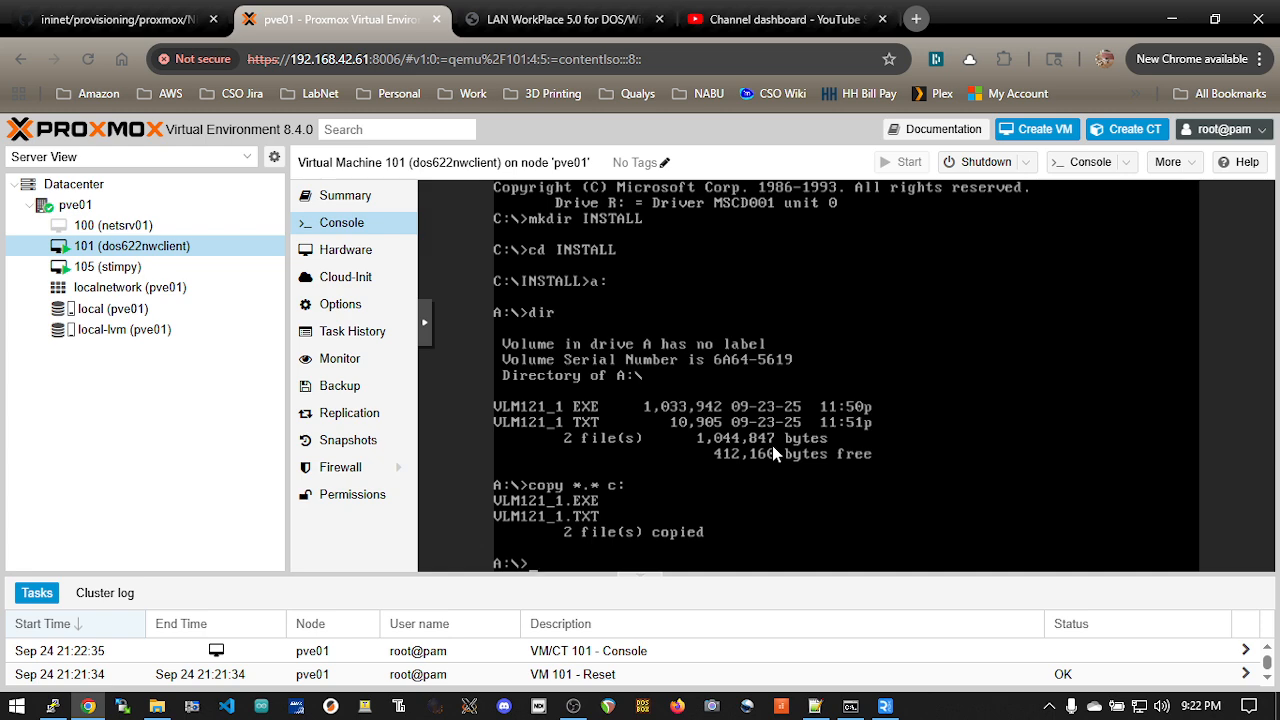
# Step: Switch to the PuTTY session and change floppy0 to /var/lib/vz/template/iso/VLM_121_DISK2.IMG in the QEMU monitor
pyautogui.hotkey('alt', 'Tab')
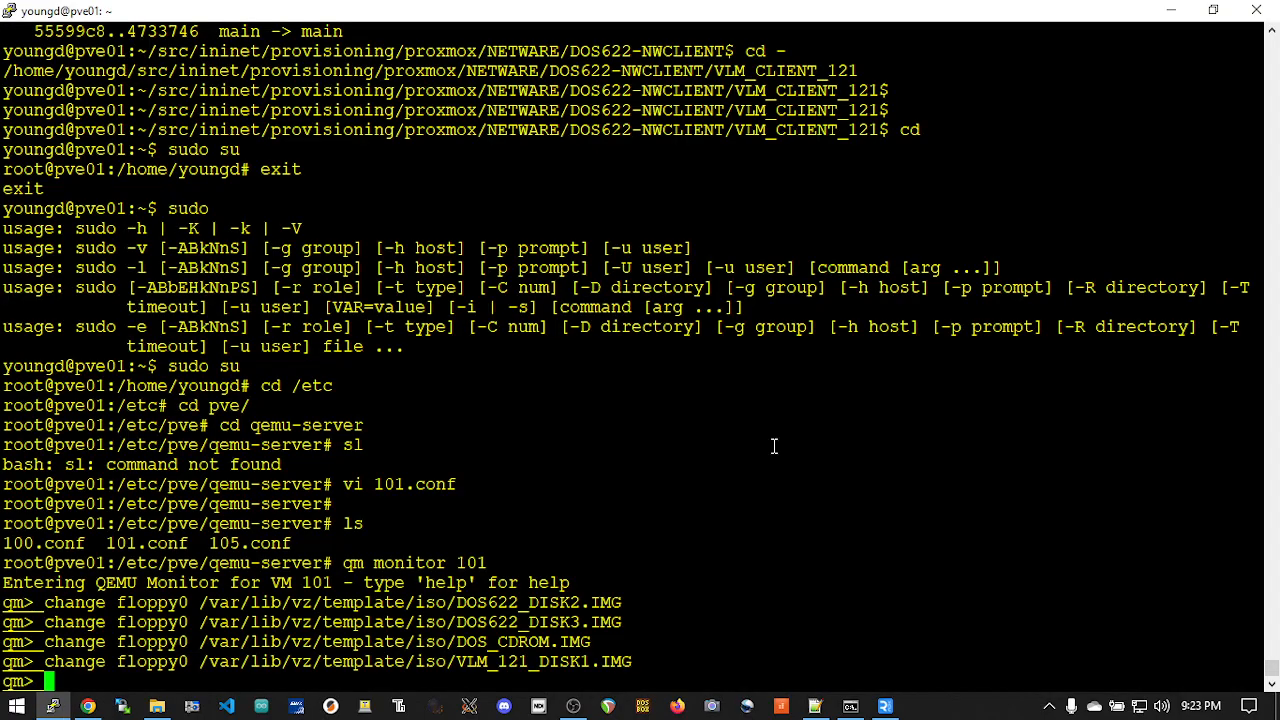
pyautogui.press('Up')
pyautogui.press('Left')
pyautogui.press('Left')
pyautogui.press('Left')
pyautogui.press('Left')
pyautogui.press('BackSpace')
pyautogui.write('2')
pyautogui.press('Return')
# Step: Return to VM 101's console in Chrome, list the second VLM disk and copy all its files to C:
pyautogui.hotkey('alt', 'Tab')
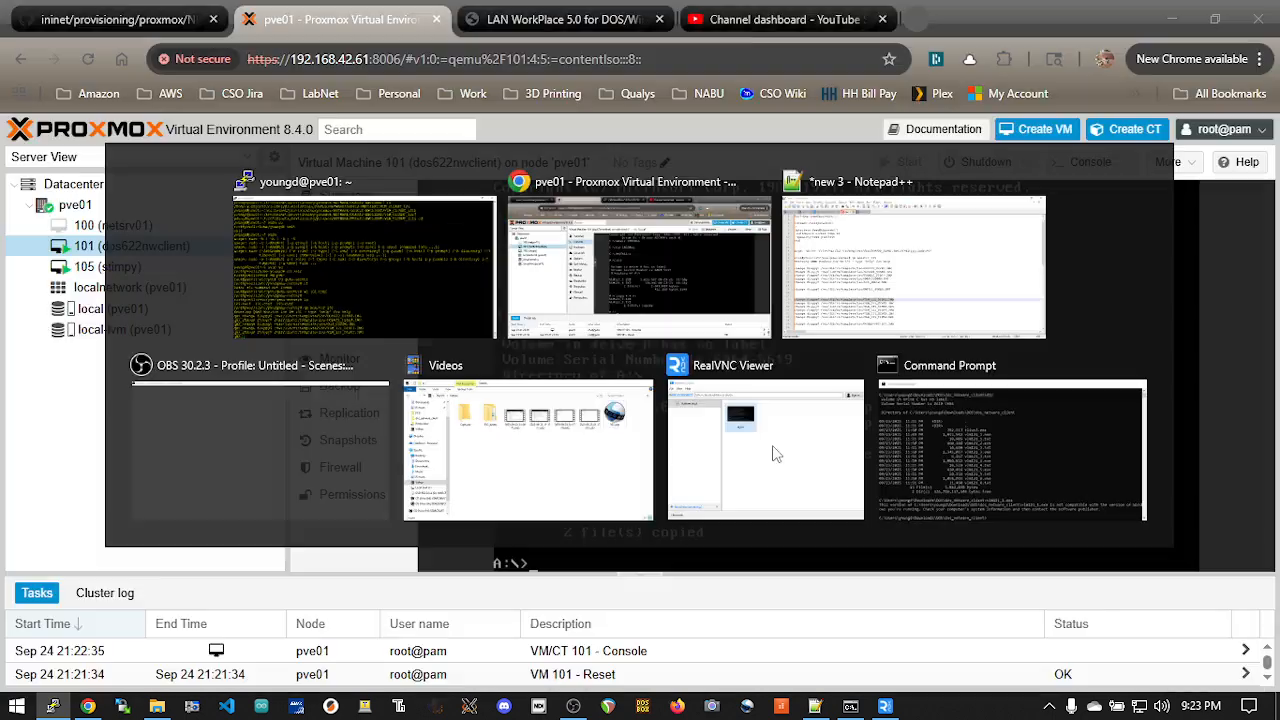
pyautogui.write('dir')
pyautogui.press('Return')
pyautogui.write('copy *.* c:')
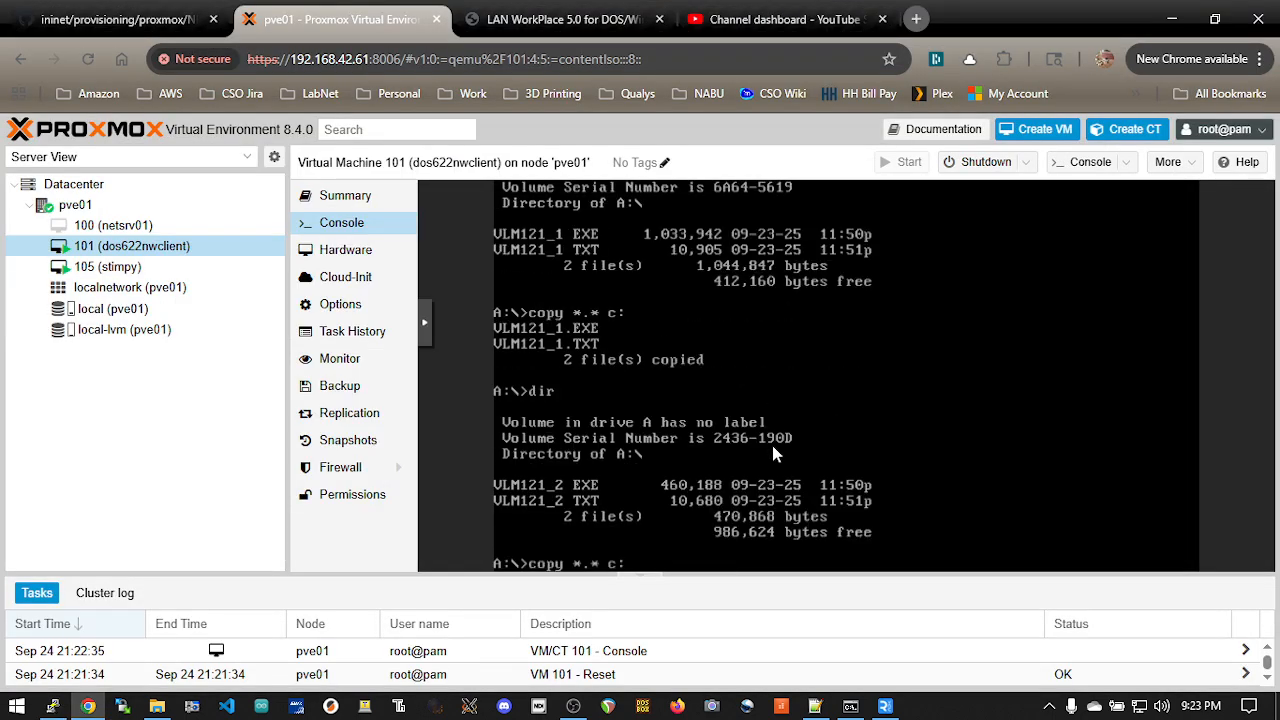
pyautogui.press('Return')
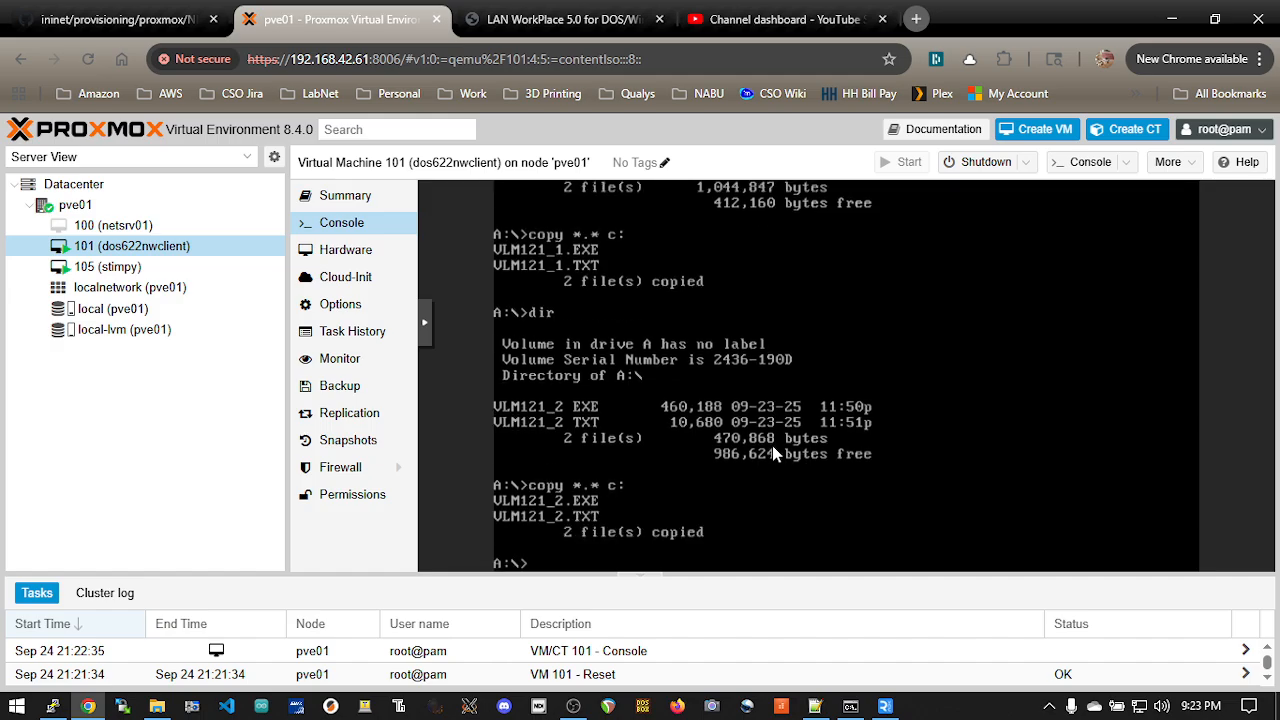
# Step: Switch to the PuTTY session and change floppy0 to /var/lib/vz/template/iso/VLM_121_DISK3.IMG in the QEMU monitor
pyautogui.hotkey('alt', 'Tab')
pyautogui.press('Up')
pyautogui.press('Left')
pyautogui.press('Left')
pyautogui.press('Left')
pyautogui.press('Left')
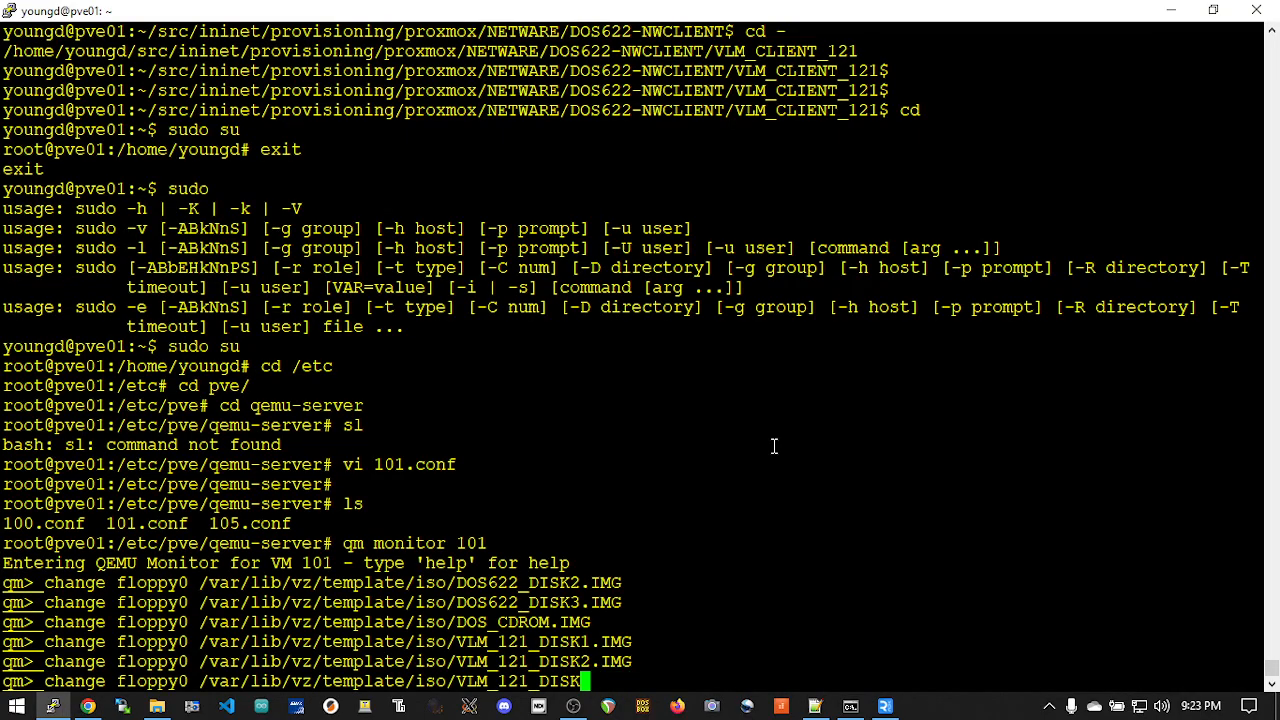
pyautogui.press('BackSpace')
pyautogui.write('3')
pyautogui.press('Right')
pyautogui.press('Right')
pyautogui.press('Return')
# Step: Return to VM 101's console in Chrome and copy all files from VLM disk 3 to C:
pyautogui.hotkey('alt', 'Tab')
pyautogui.write('copy *.* c:')
pyautogui.press('Return')
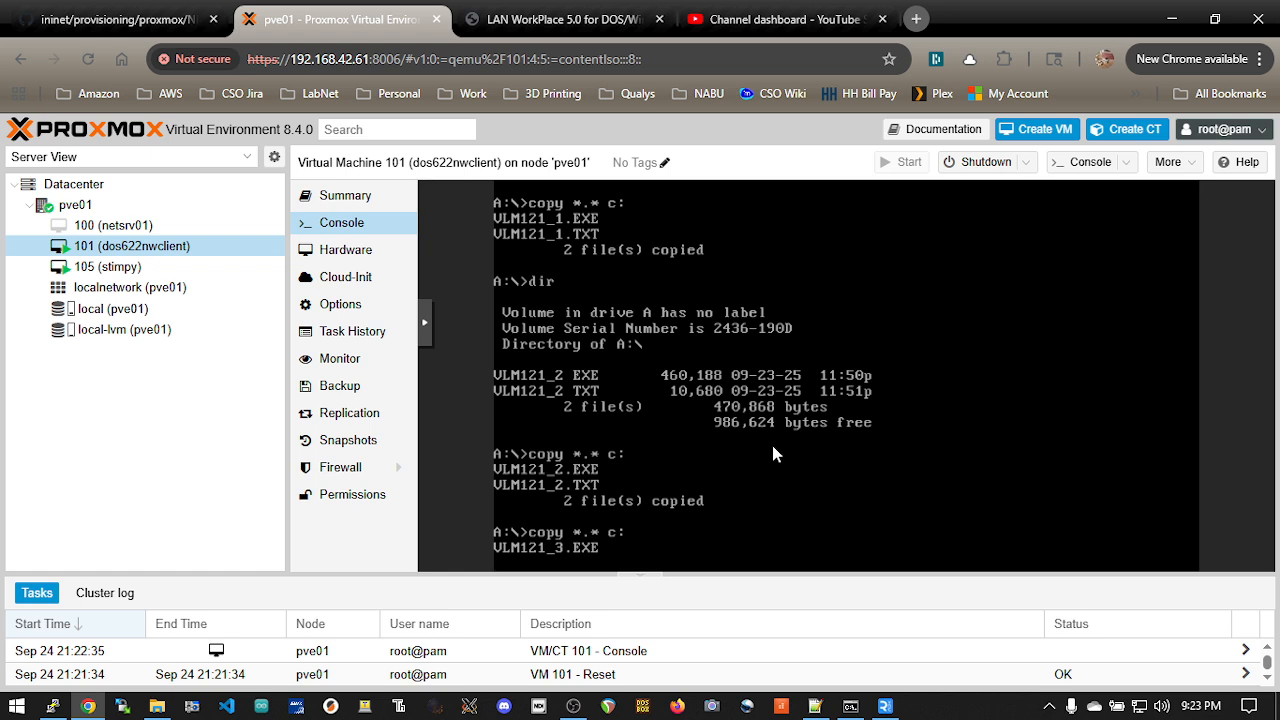
# Step: Switch to the PuTTY session and change floppy0 to /var/lib/vz/template/iso/VLM_121_DISK4.IMG in the QEMU monitor
pyautogui.hotkey('alt', 'Tab')
pyautogui.press('Up')
pyautogui.press('Left')
pyautogui.press('Left')
pyautogui.press('Left')
pyautogui.press('Left')
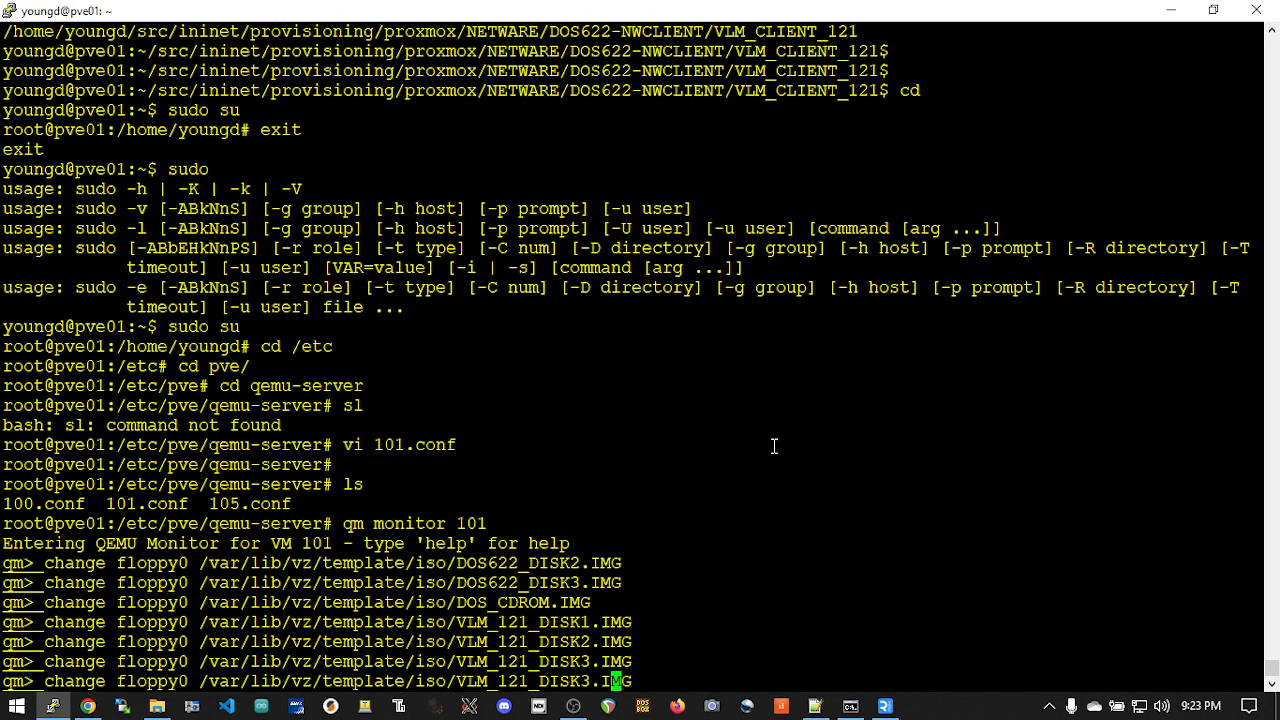
pyautogui.press('BackSpace')
pyautogui.write('4')
pyautogui.press('Return')
# Step: Return to VM 101's console in Chrome and copy all files from VLM disk 4 to C:
pyautogui.hotkey('alt', 'Tab')
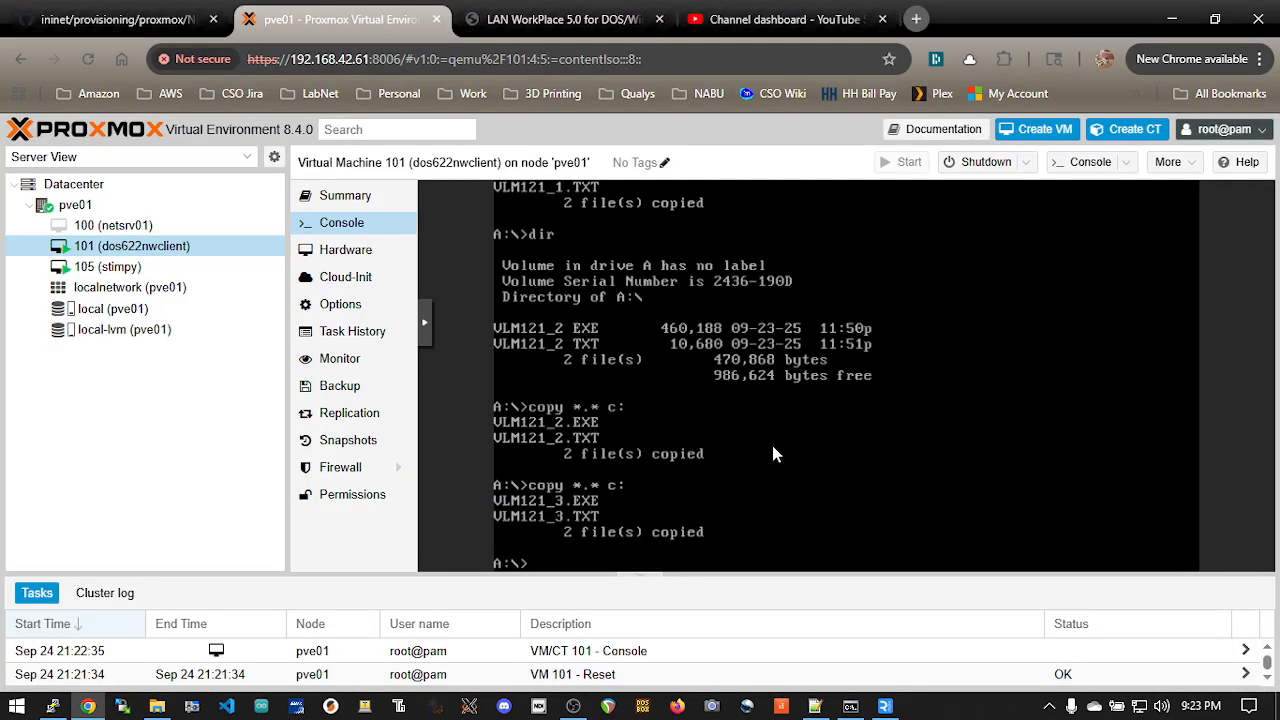
pyautogui.press('F3')
pyautogui.press('Return')
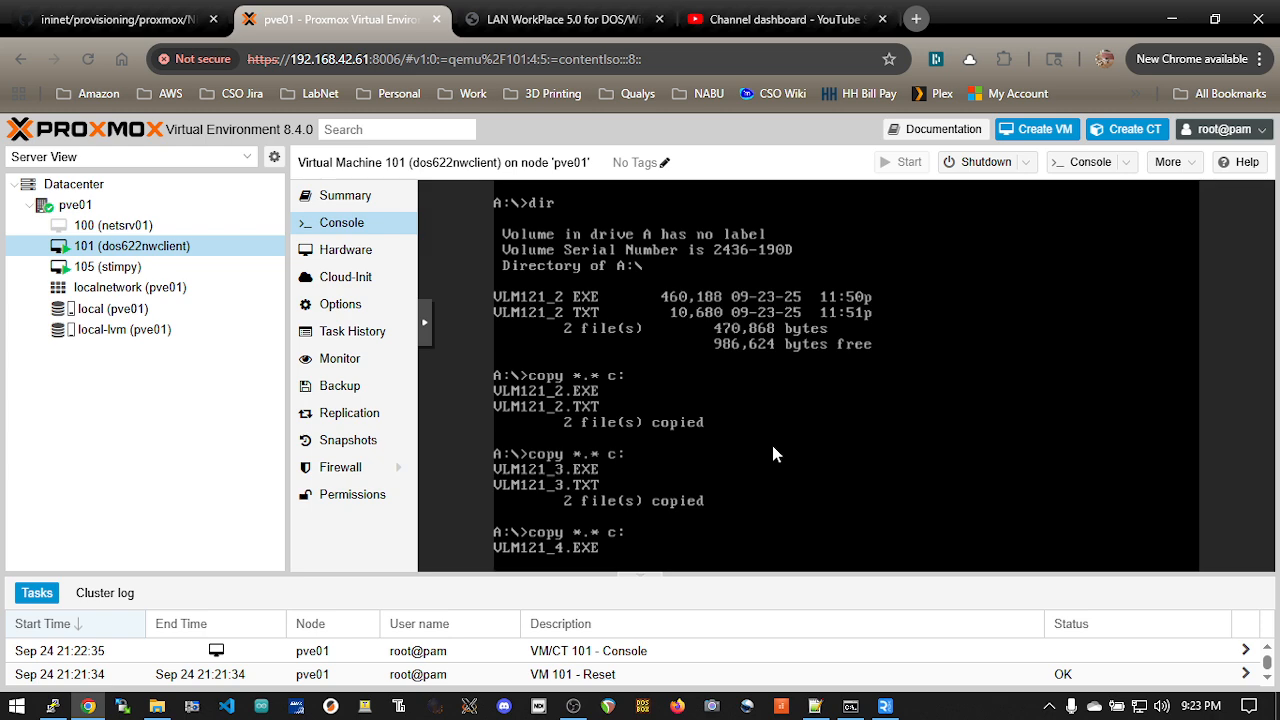
# Step: Switch to the PuTTY session and change floppy0 to /var/lib/vz/template/iso/VLM_121_DISK5.IMG in the QEMU monitor
pyautogui.hotkey('alt', 'Tab')
pyautogui.press('Up')
pyautogui.press('Left')
pyautogui.press('Left')
pyautogui.press('Left')
pyautogui.press('Left')
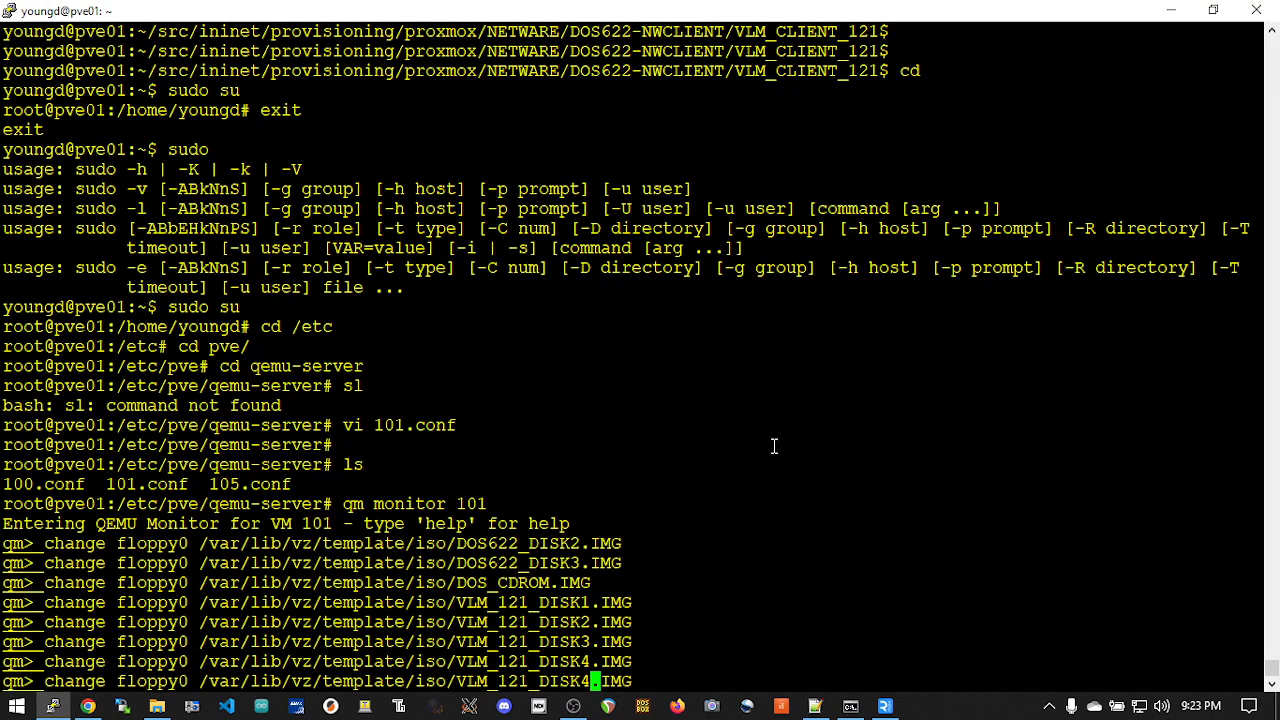
pyautogui.press('BackSpace')
pyautogui.write('5')
pyautogui.press('Return')
# Step: Return to VM 101's console in Chrome and copy all files from VLM disk 5 to C:
pyautogui.hotkey('alt', 'Tab')
pyautogui.press('F3')
pyautogui.press('Return')
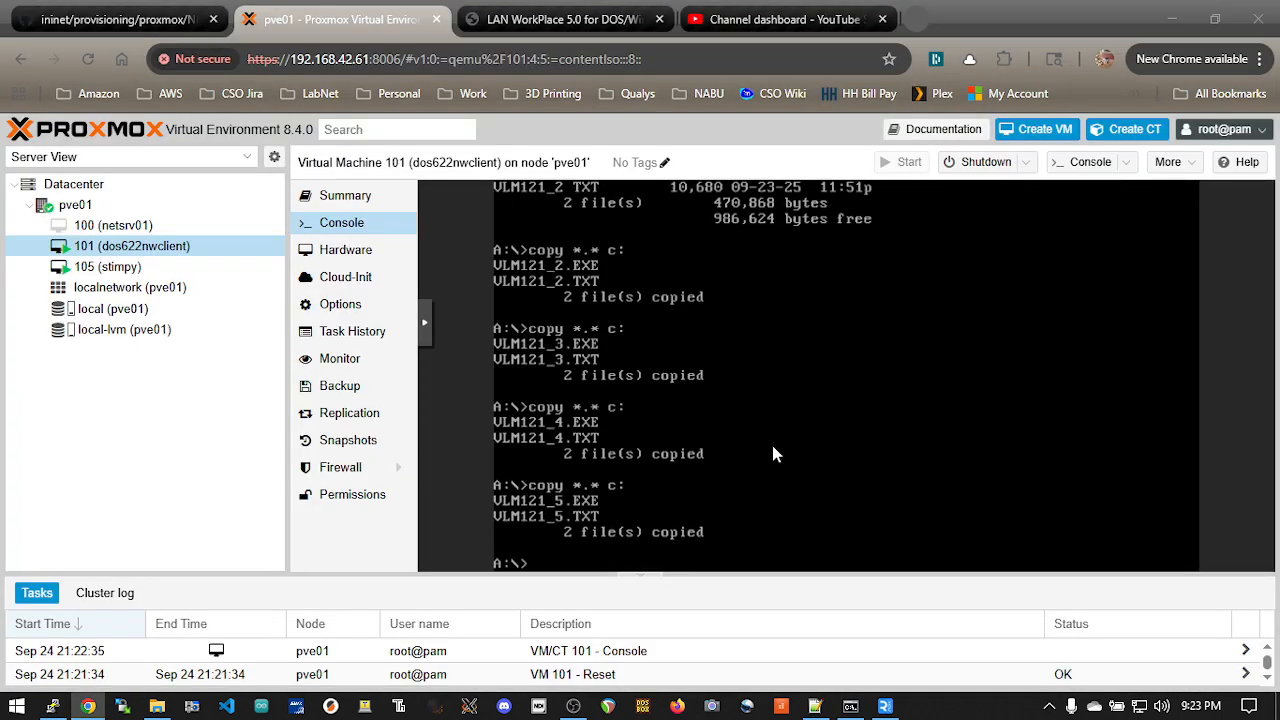
# Step: Switch to the PuTTY session and change floppy0 to /var/lib/vz/template/iso/VLM_121_DISK6.IMG in the QEMU monitor
pyautogui.hotkey('alt', 'Tab')
pyautogui.press('Up')
pyautogui.press('Left')
pyautogui.press('Left')
pyautogui.press('Left')
pyautogui.press('BackSpace')
pyautogui.write('6')
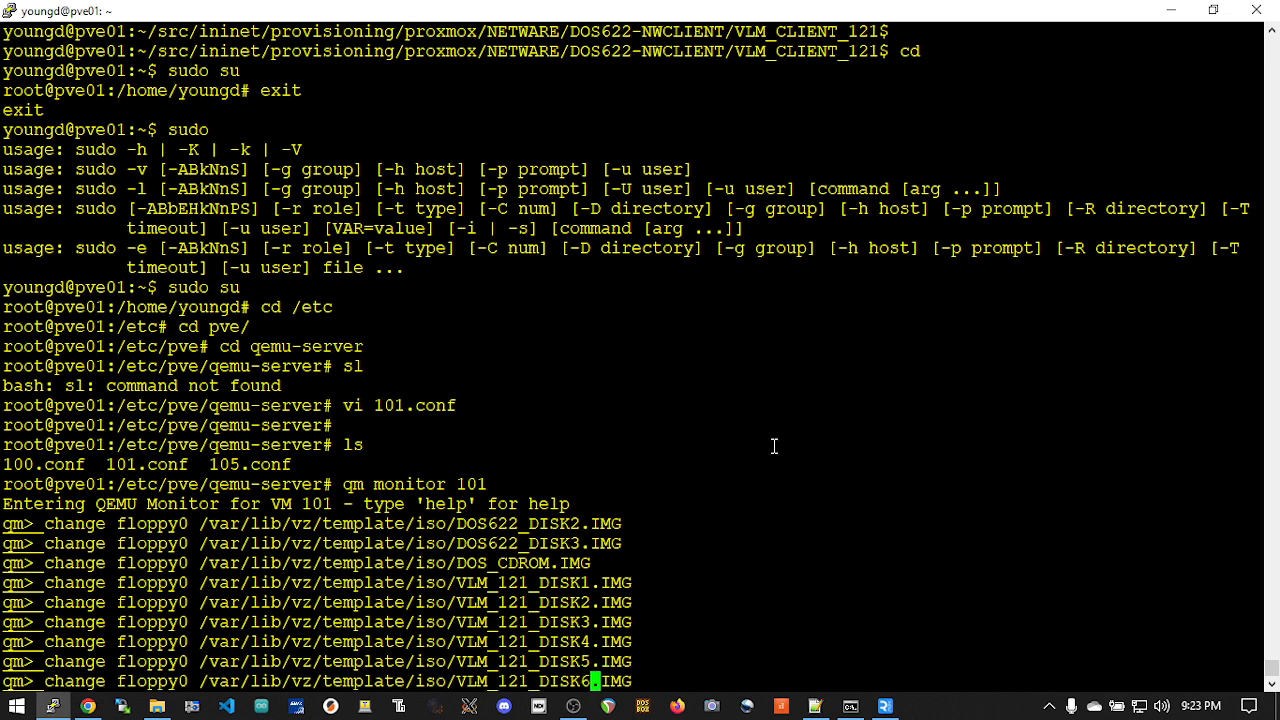
pyautogui.press('Return')
# Step: Return to VM 101's console in Chrome and copy all files from VLM disk 6 to C:
pyautogui.hotkey('alt', 'Tab')
pyautogui.press('F3')
pyautogui.press('Return')
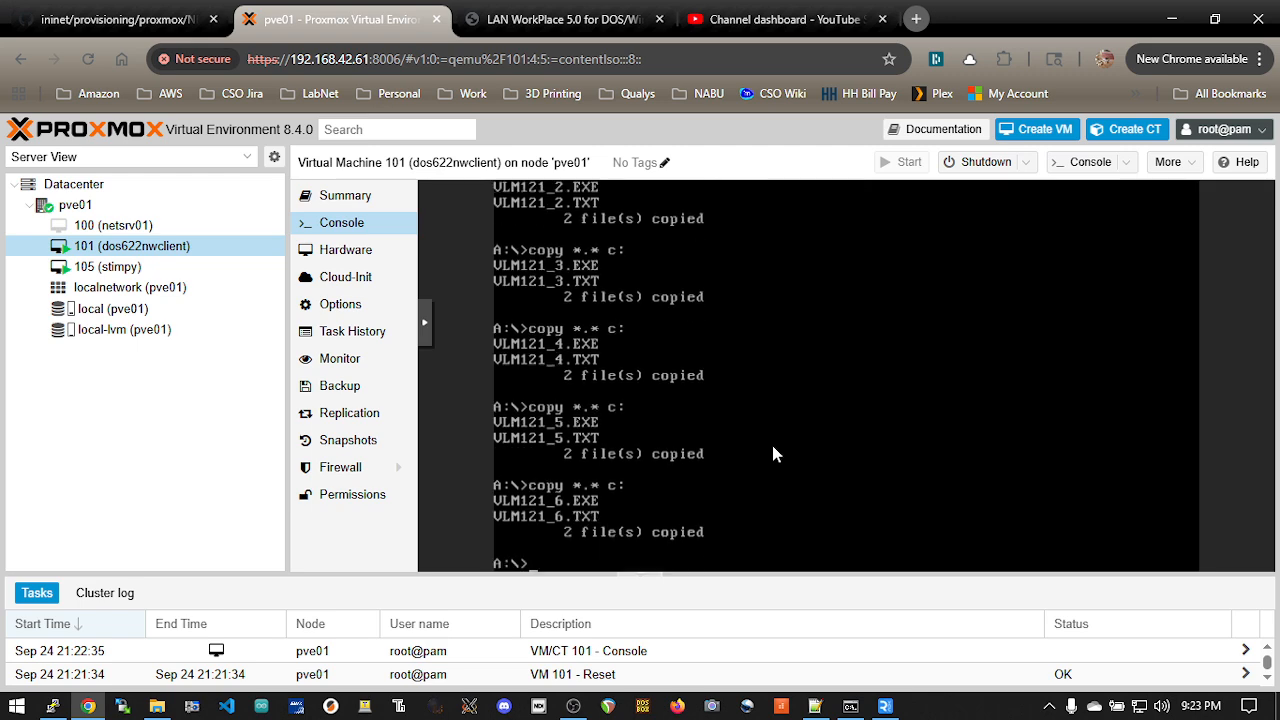
# Step: Change to drive C: and list the .exe files and the full contents of C:\INSTALL
pyautogui.write('c:')
pyautogui.press('Return')
pyautogui.write('dir *.exe')
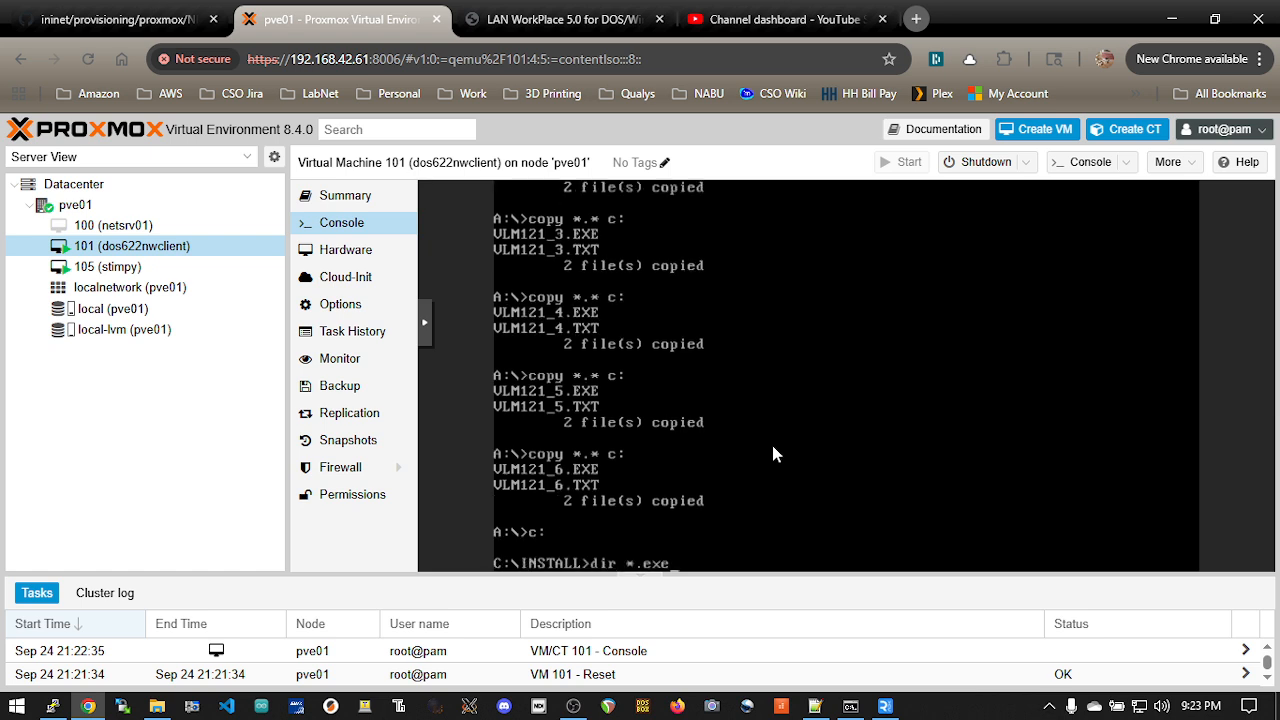
pyautogui.press('Return')
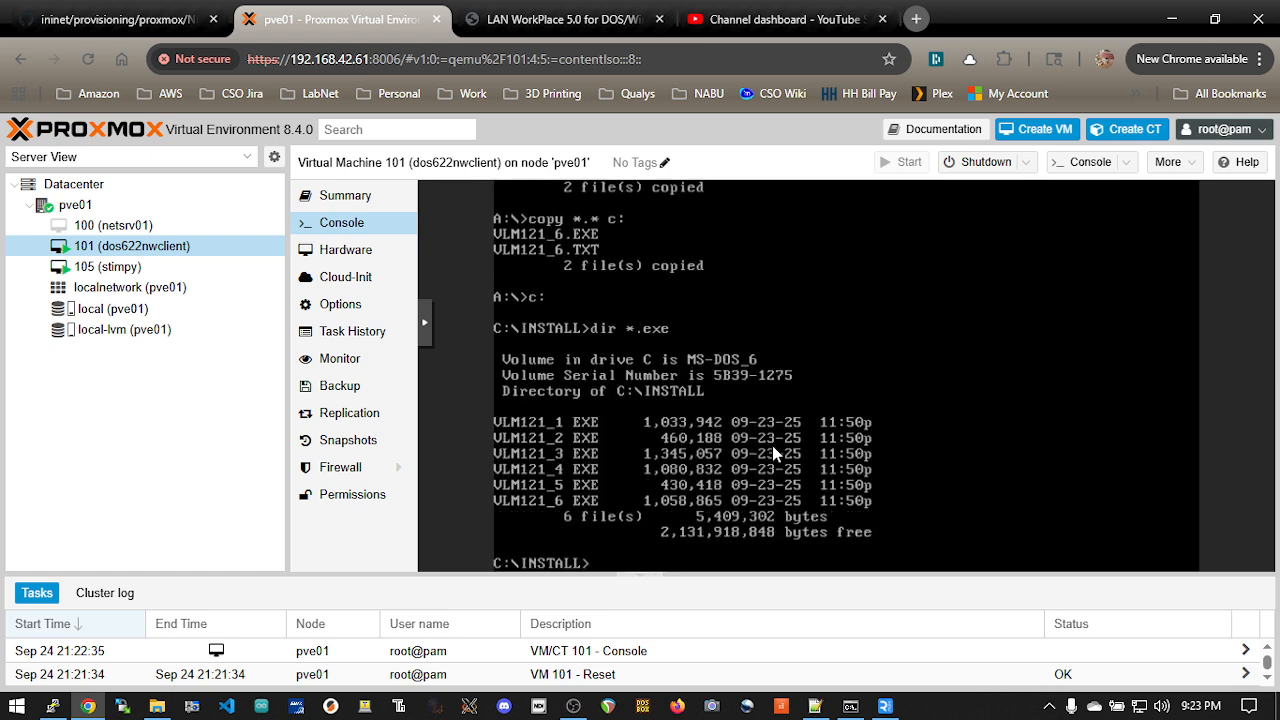
pyautogui.write('dir')
pyautogui.press('Return')
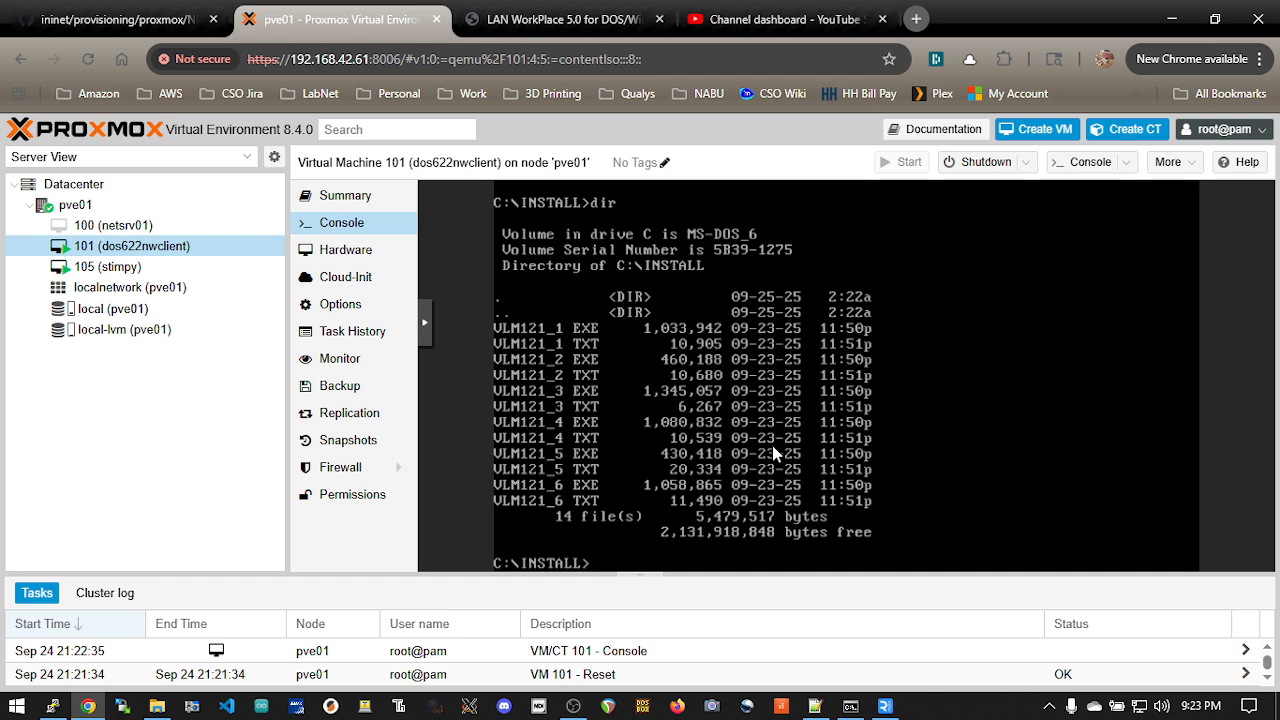
# Step: Extract the first VLM archive in C:\INSTALL by running vlm121_1 -y
pyautogui.write('vlm121_1 -y')
pyautogui.press('Return')
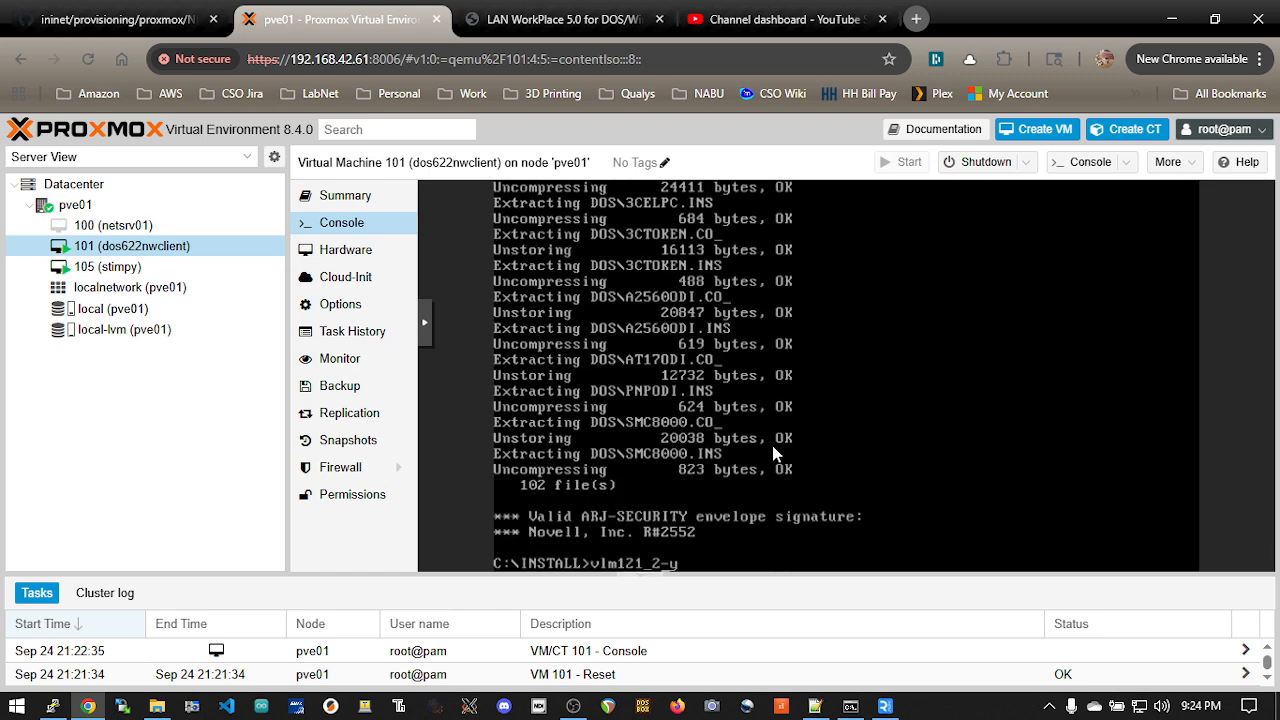
# Step: Extract the second VLM archive with vlm121_2 -y, breaking off the attempt run without the space before the option
pyautogui.press('Return')
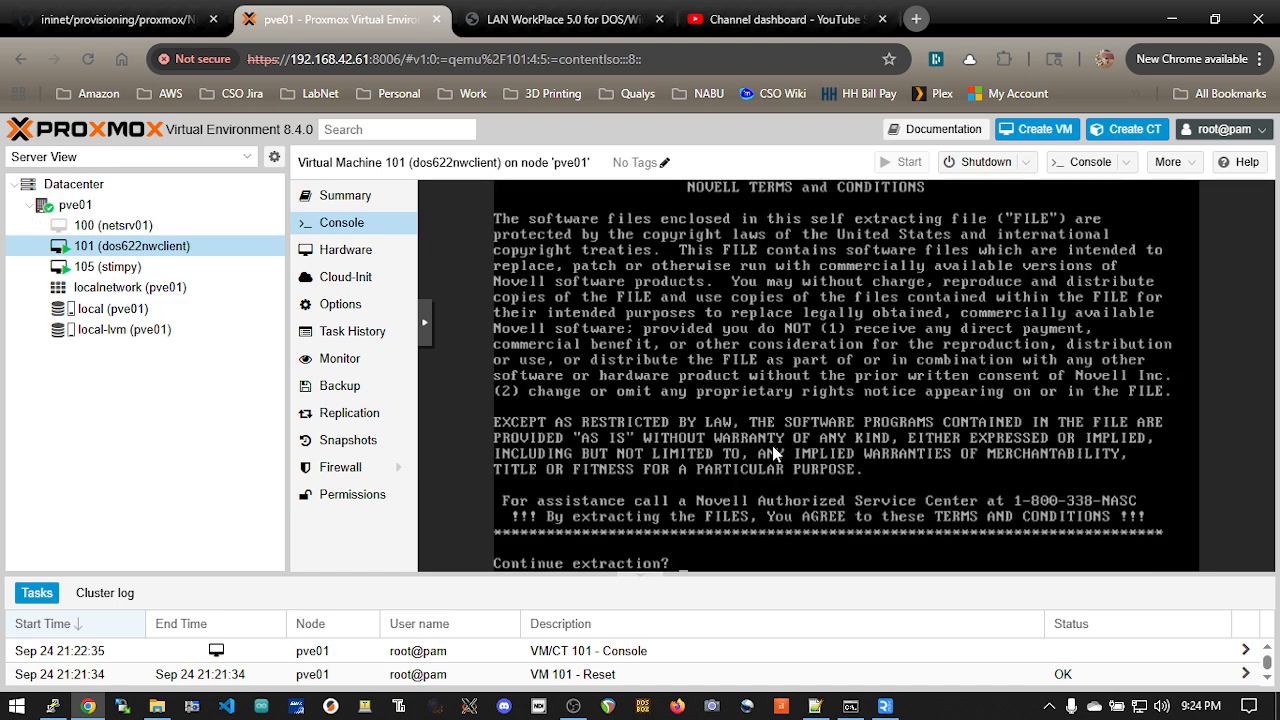
pyautogui.hotkey('ctrl', 'c')
pyautogui.write('vlm121_2-y')
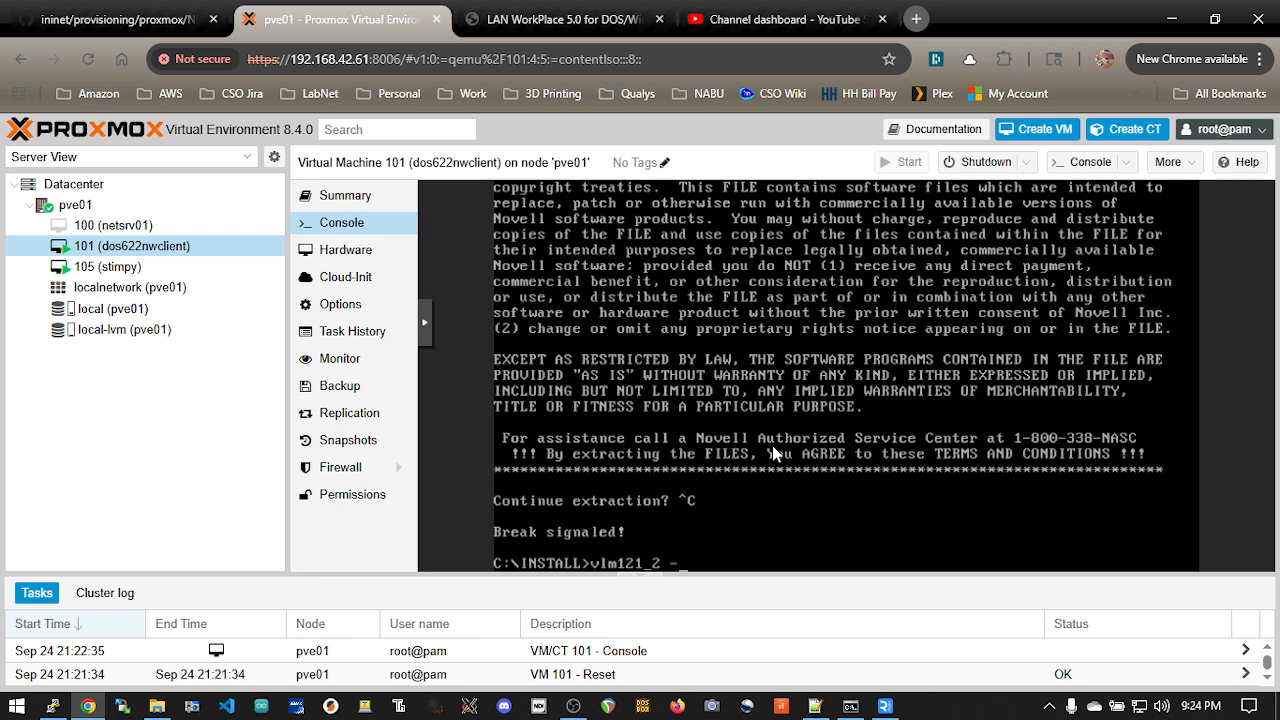
pyautogui.press('Return')
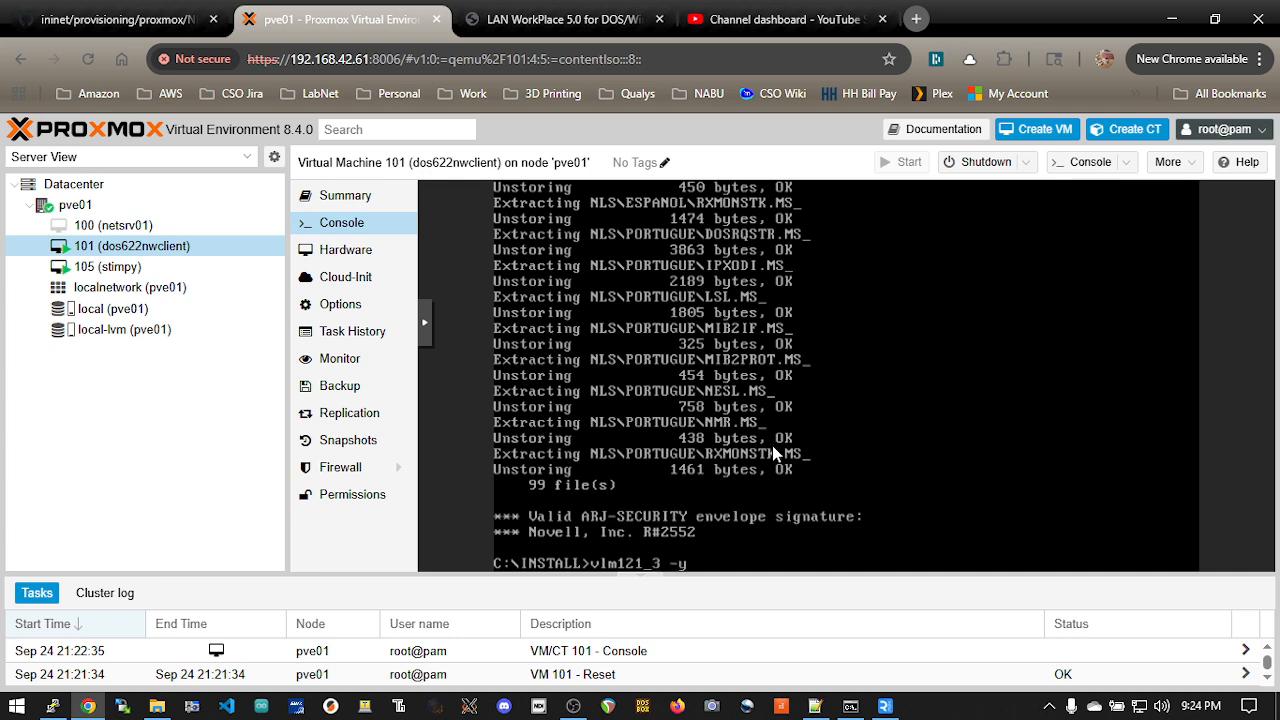
# Step: Extract the remaining VLM archives in C:\INSTALL by running vlm121_3, vlm121_4, vlm121_5 and vlm121_6, each with the -y option
pyautogui.press('Return')
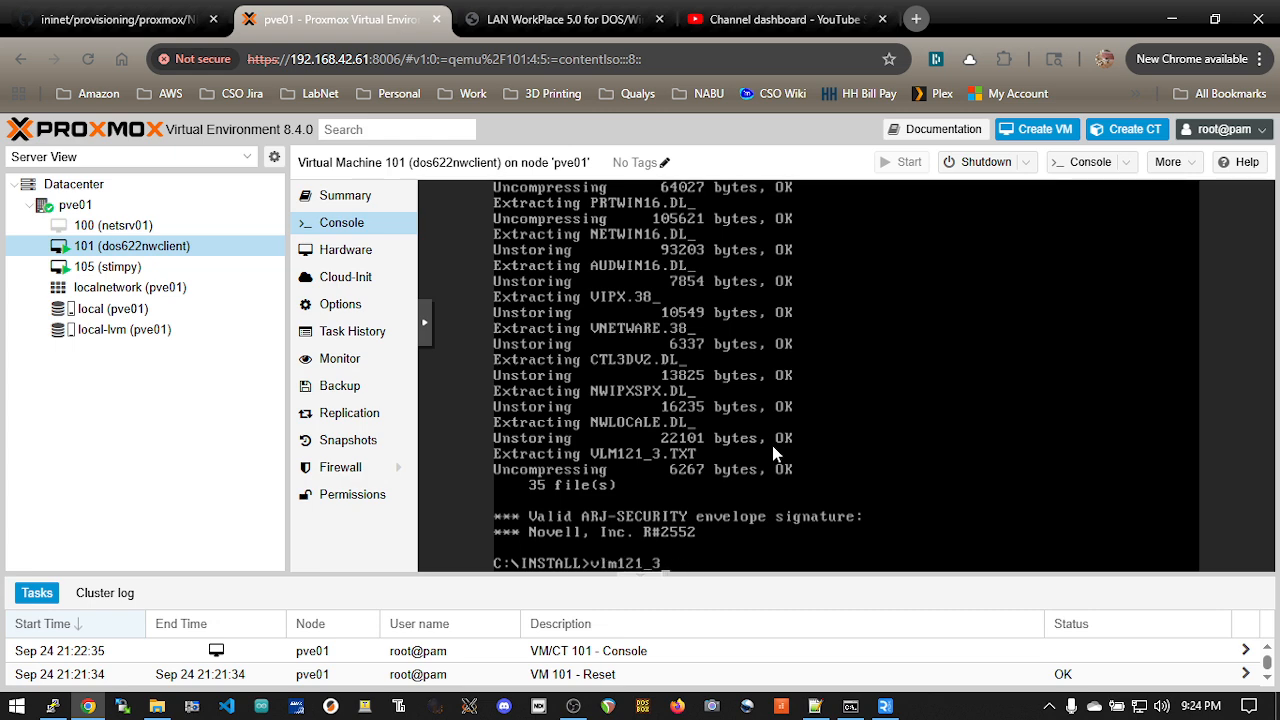
pyautogui.write('y')
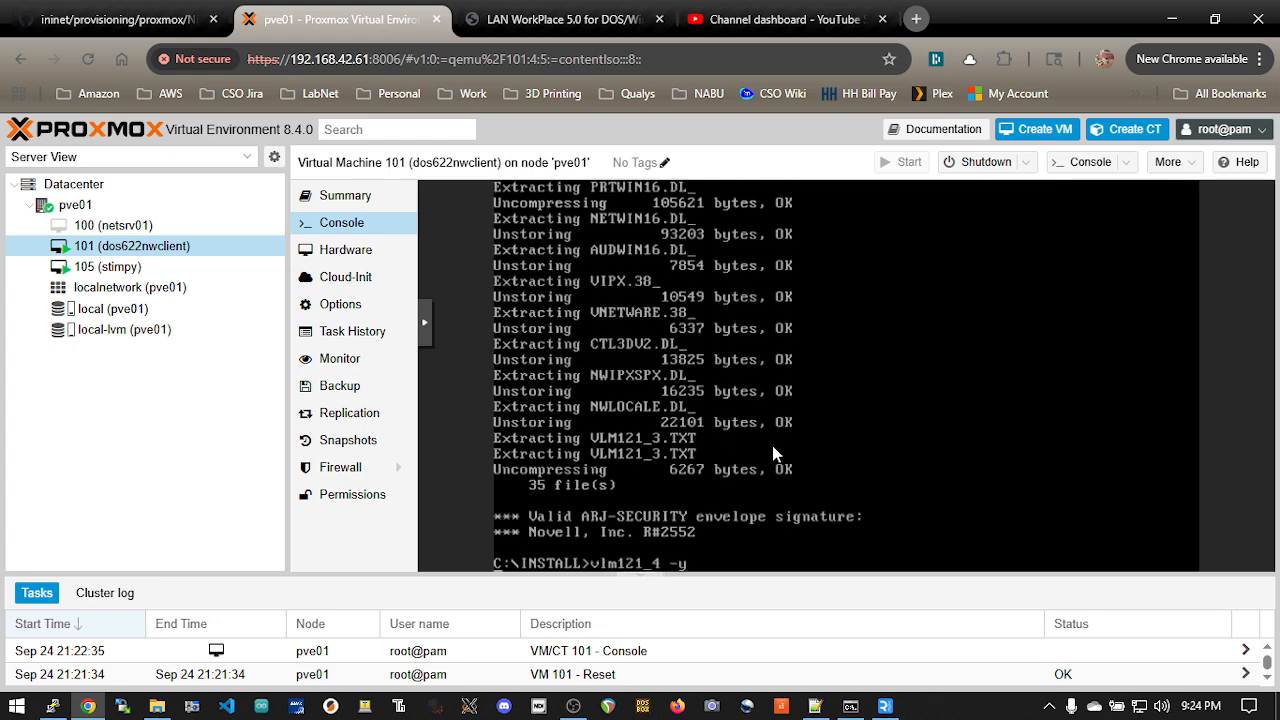
pyautogui.press('Return')
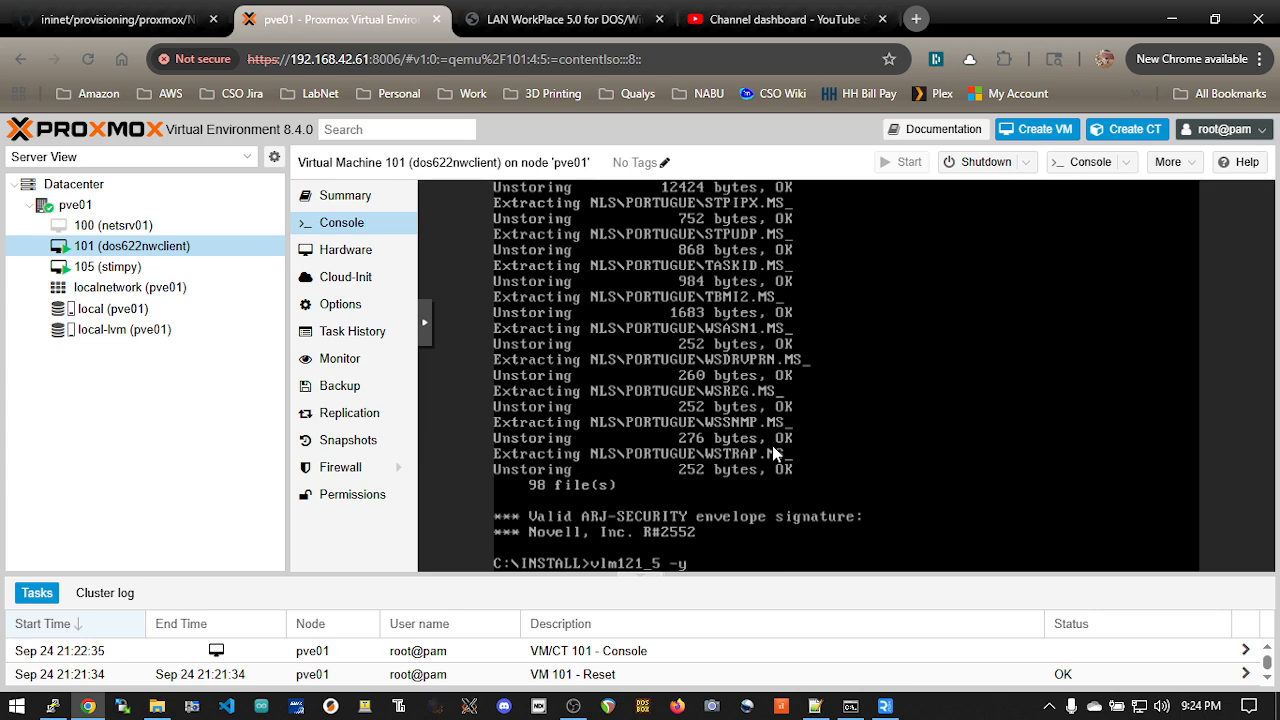
pyautogui.press('Return')
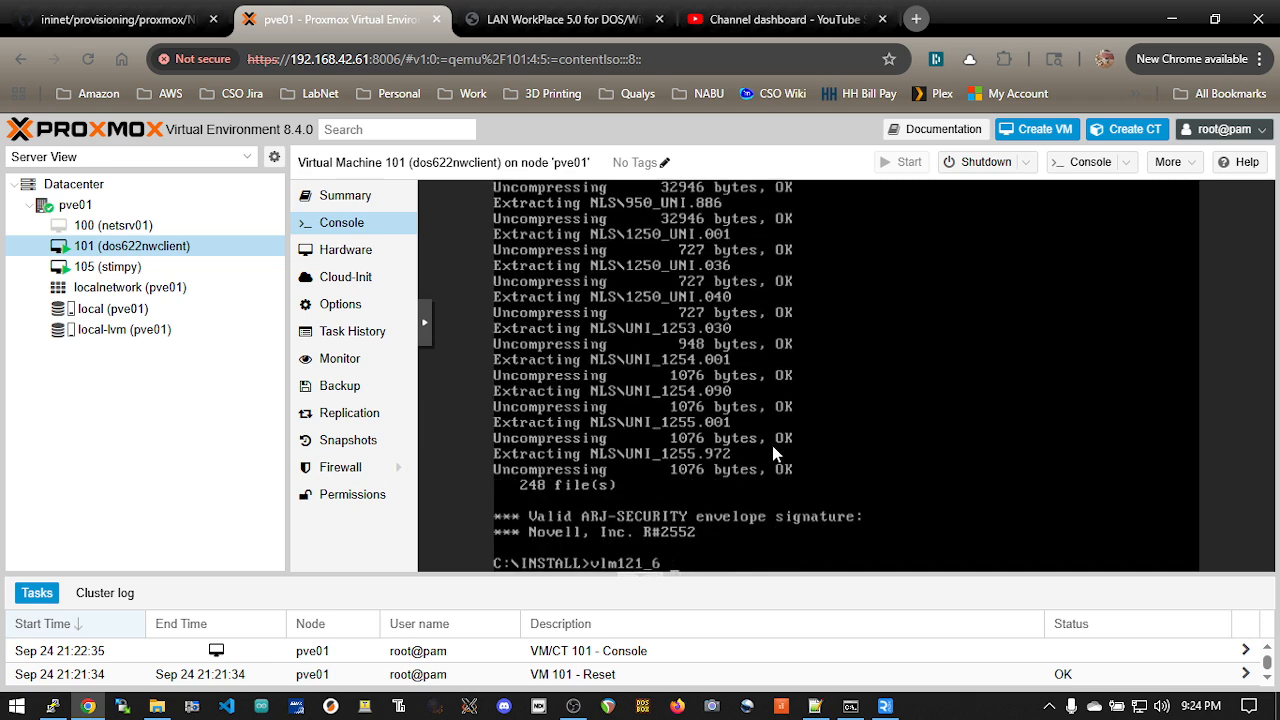
pyautogui.press('Return')
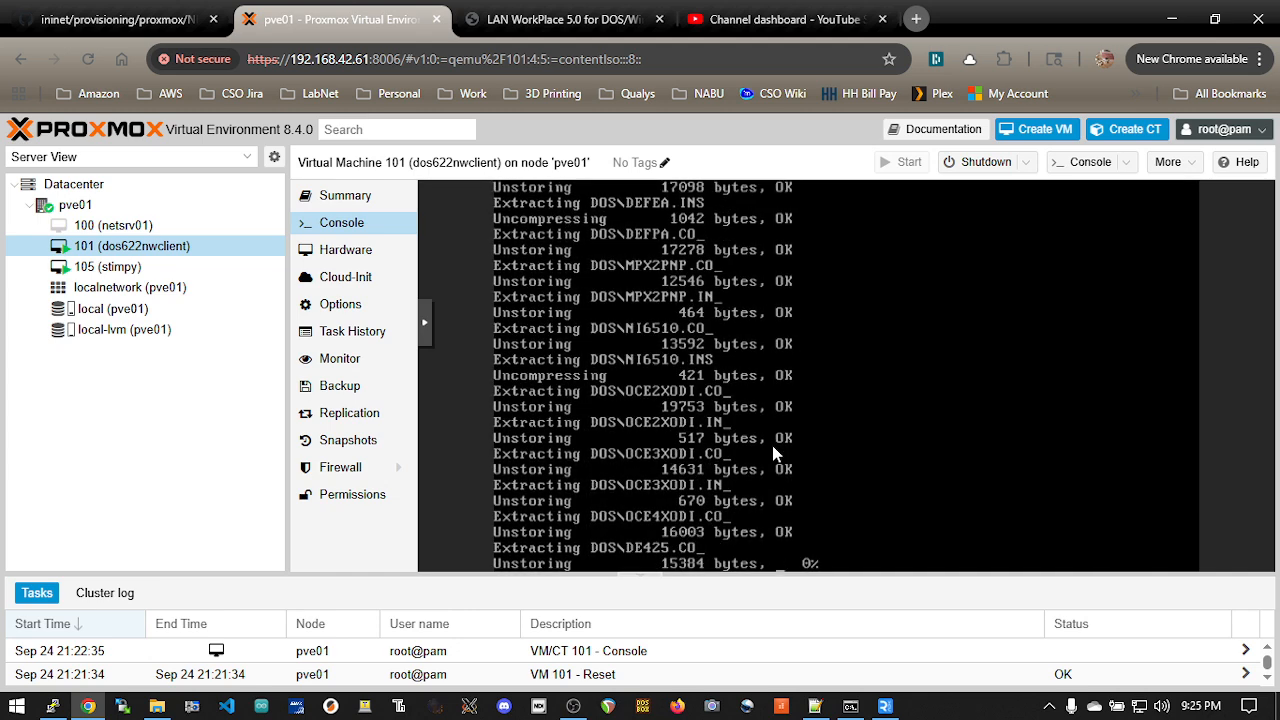
# Step: Switch to Notepad++ and copy the change floppy0 command for PCNET-ODI-DOS.IMG on line 35
pyautogui.hotkey('alt', 'Tab')
pyautogui.press('Tab')
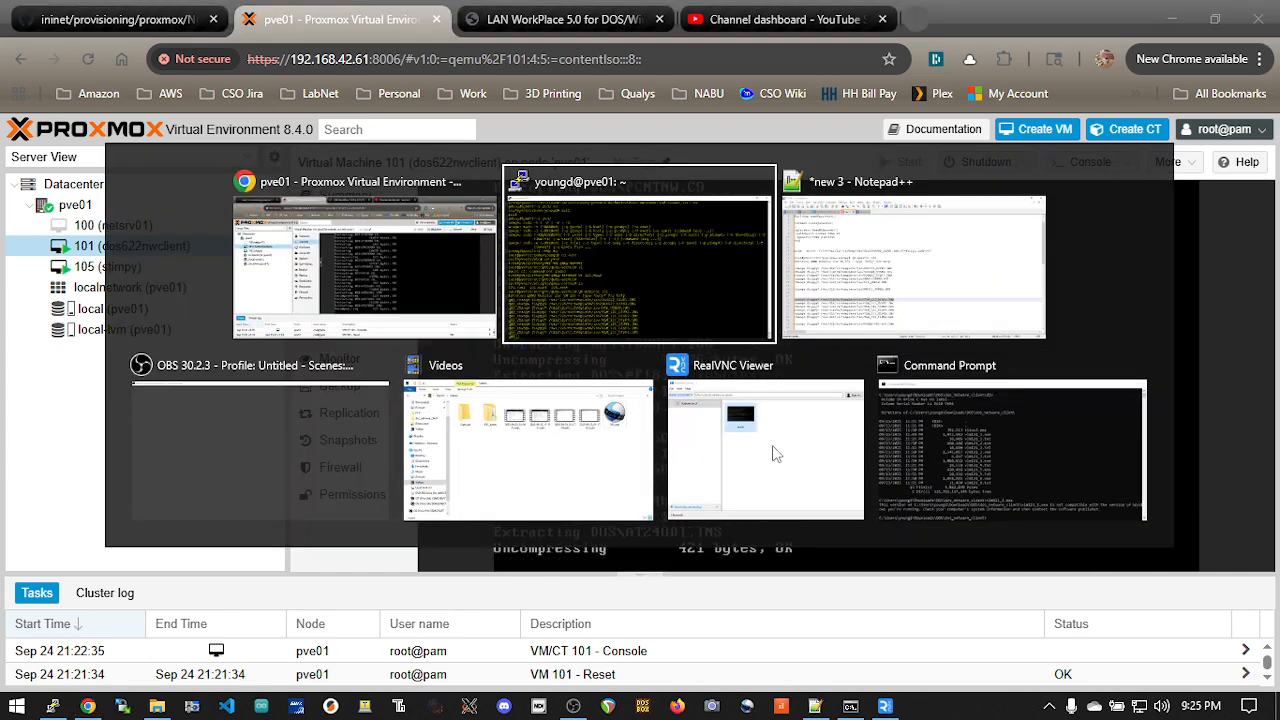
pyautogui.click(662, 320)
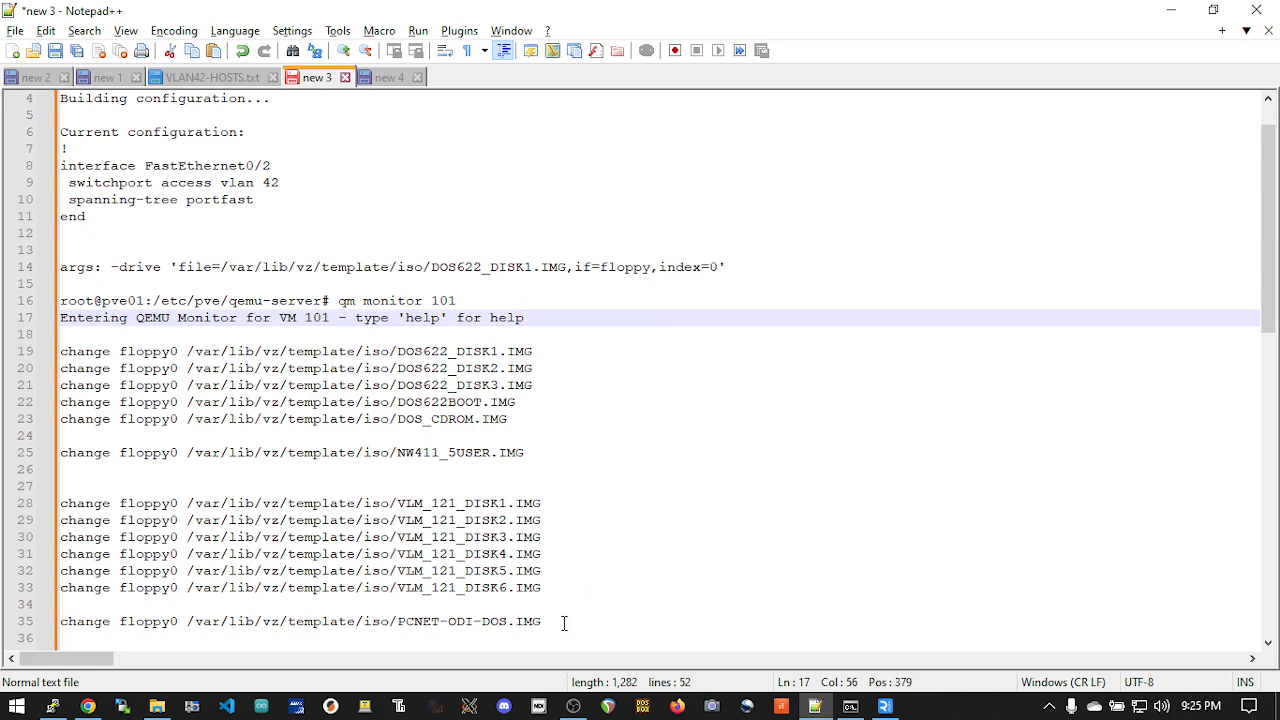
pyautogui.moveTo(563, 621); pyautogui.dragTo(58, 623)
pyautogui.rightClick(99, 628)
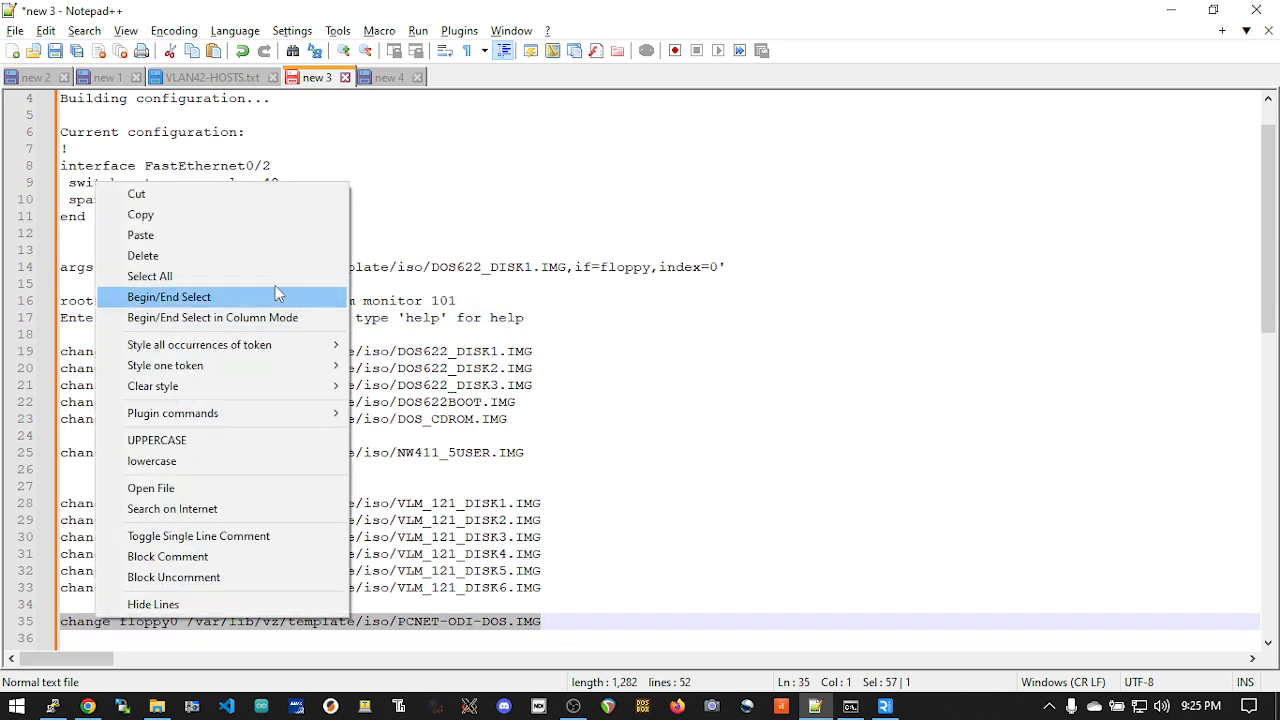
pyautogui.click(253, 214)
# Step: Switch to the pve01 terminal and run the copied command in the QEMU monitor to load PCNET-ODI-DOS.IMG into floppy0
pyautogui.hotkey('alt', 'Tab')
pyautogui.press('Tab')
pyautogui.rightClick(851, 321)
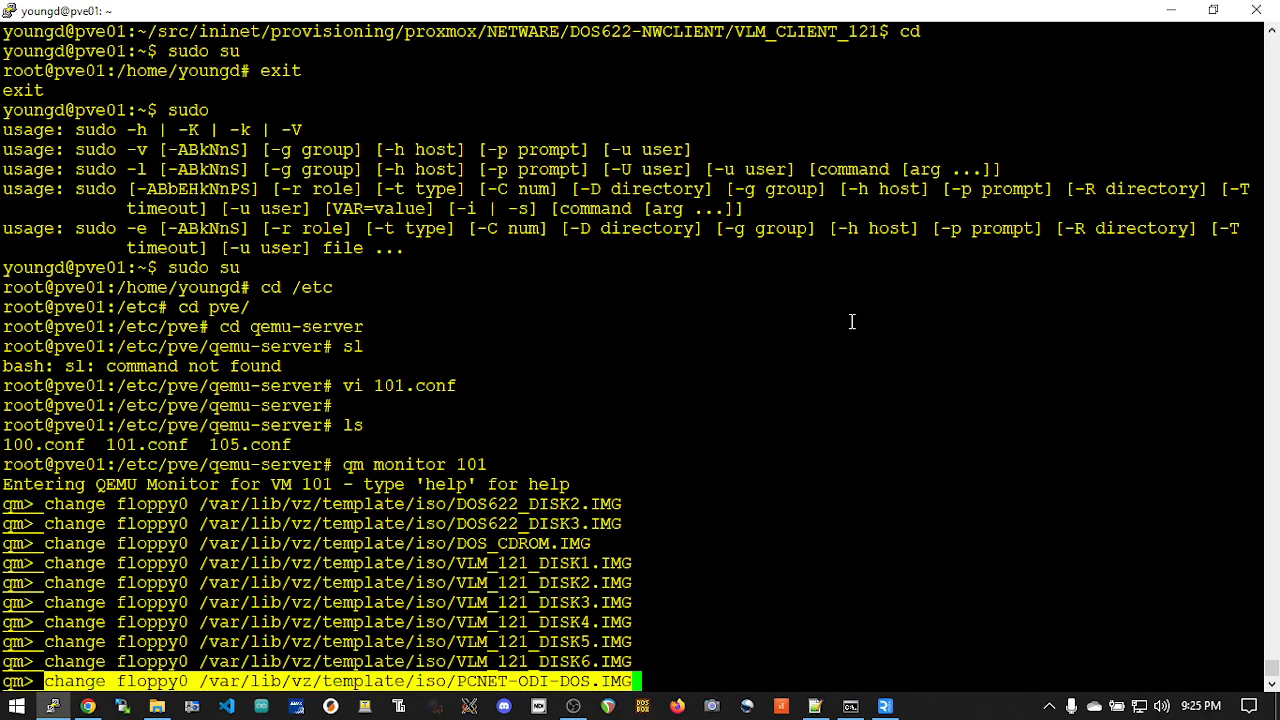
pyautogui.press('Return')
# Step: Return to VM 101's console in Chrome, list the .exe files in C:\INSTALL and start the client installer with install
pyautogui.hotkey('alt', 'Tab')
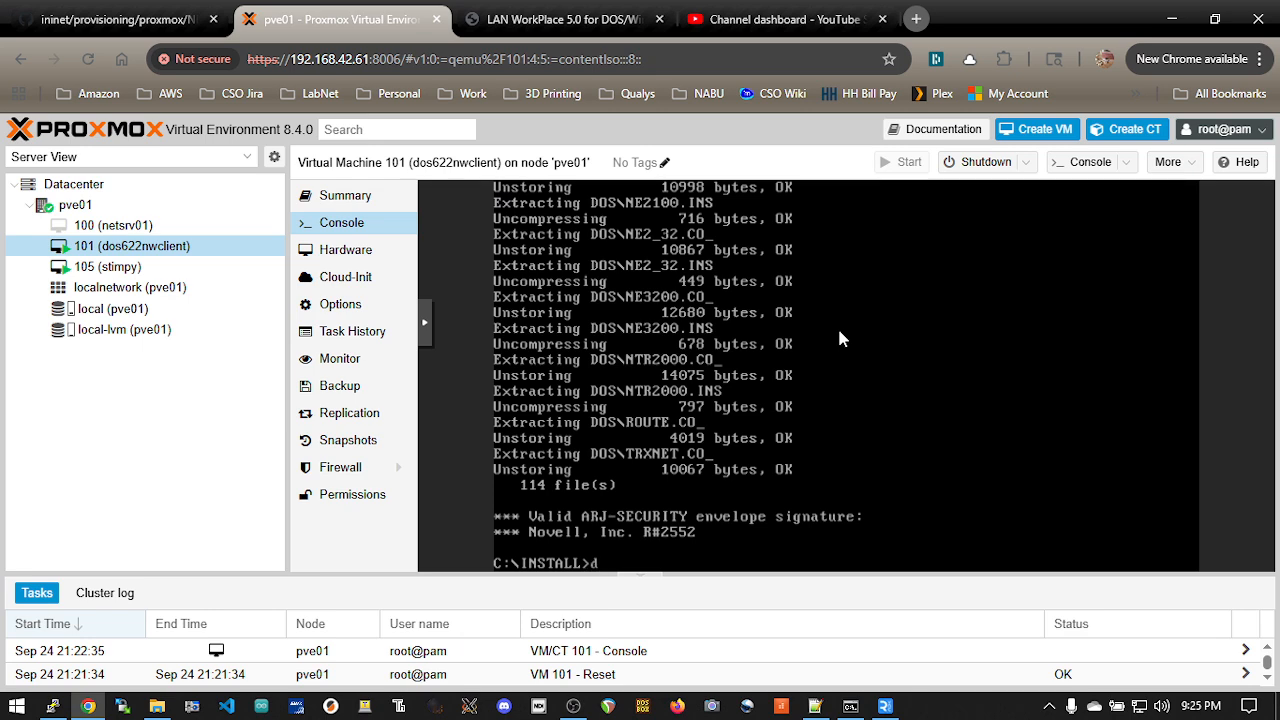
pyautogui.write('.exe')
pyautogui.press('Return')
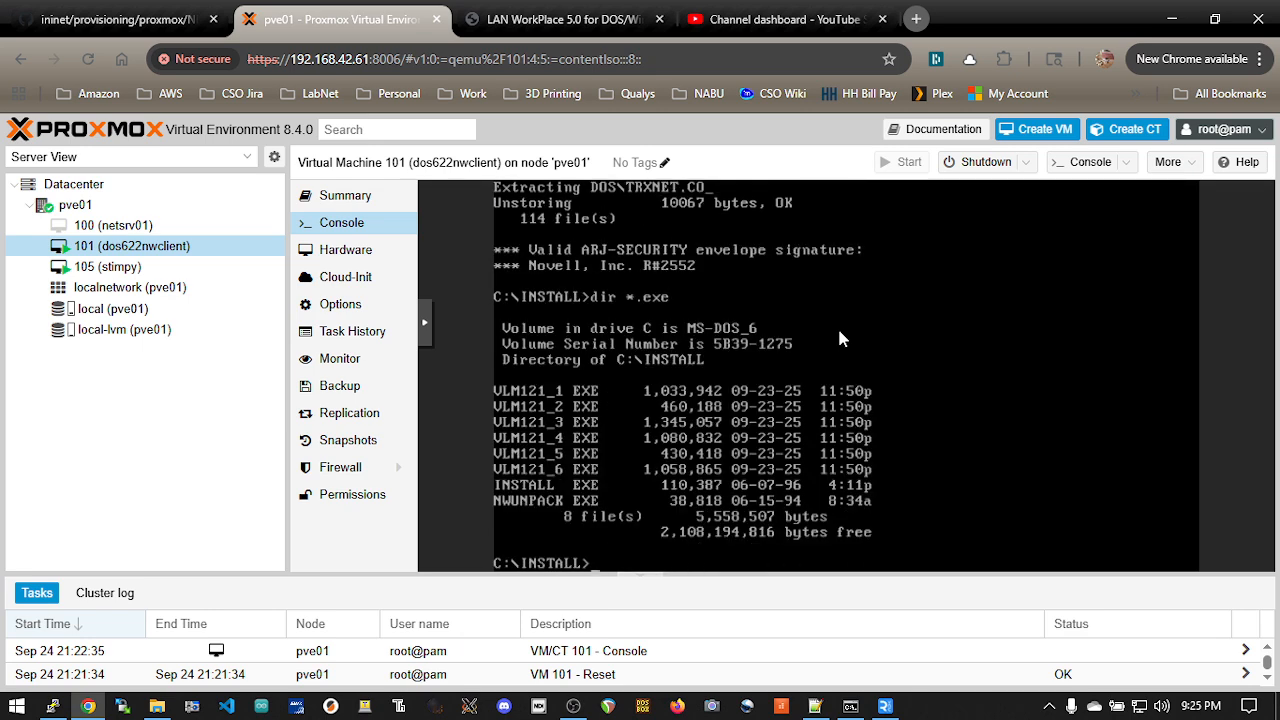
pyautogui.write('install')
pyautogui.press('Return')
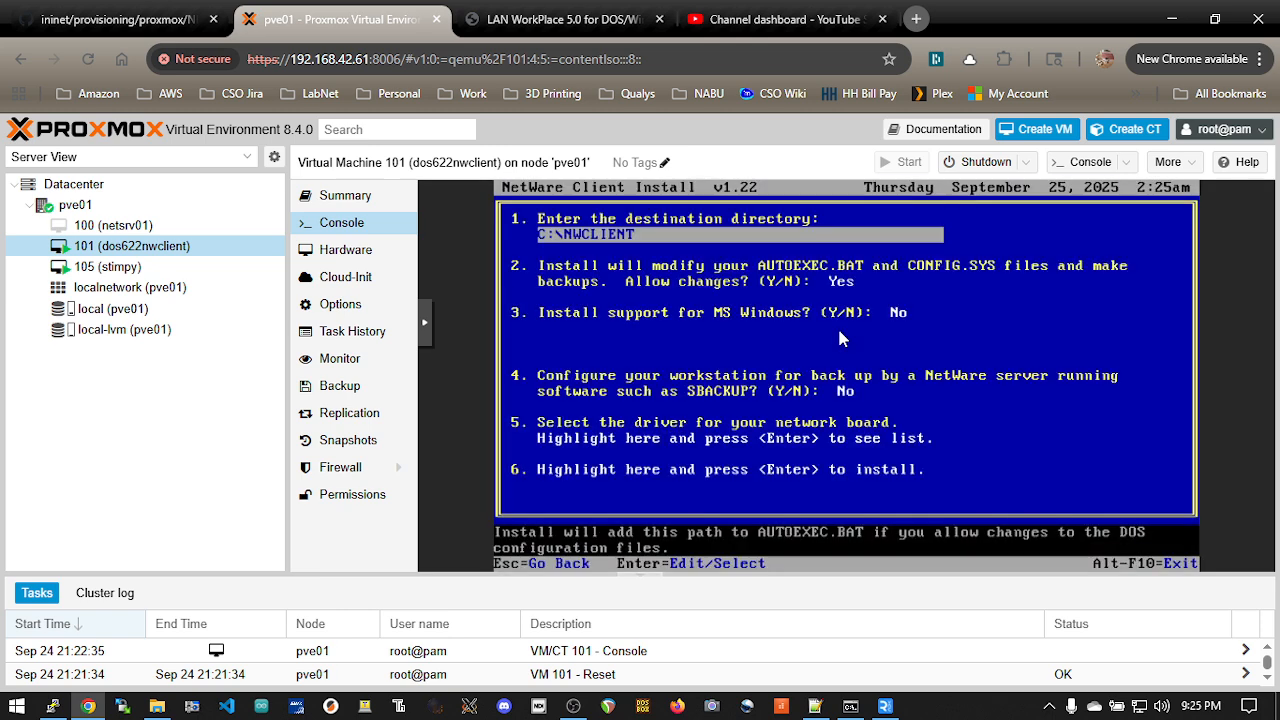
# Step: Accept destination C:\NWCLIENT, Yes for changing AUTOEXEC.BAT and CONFIG.SYS, and No for MS Windows support and SBACKUP configuration
pyautogui.press('Return')
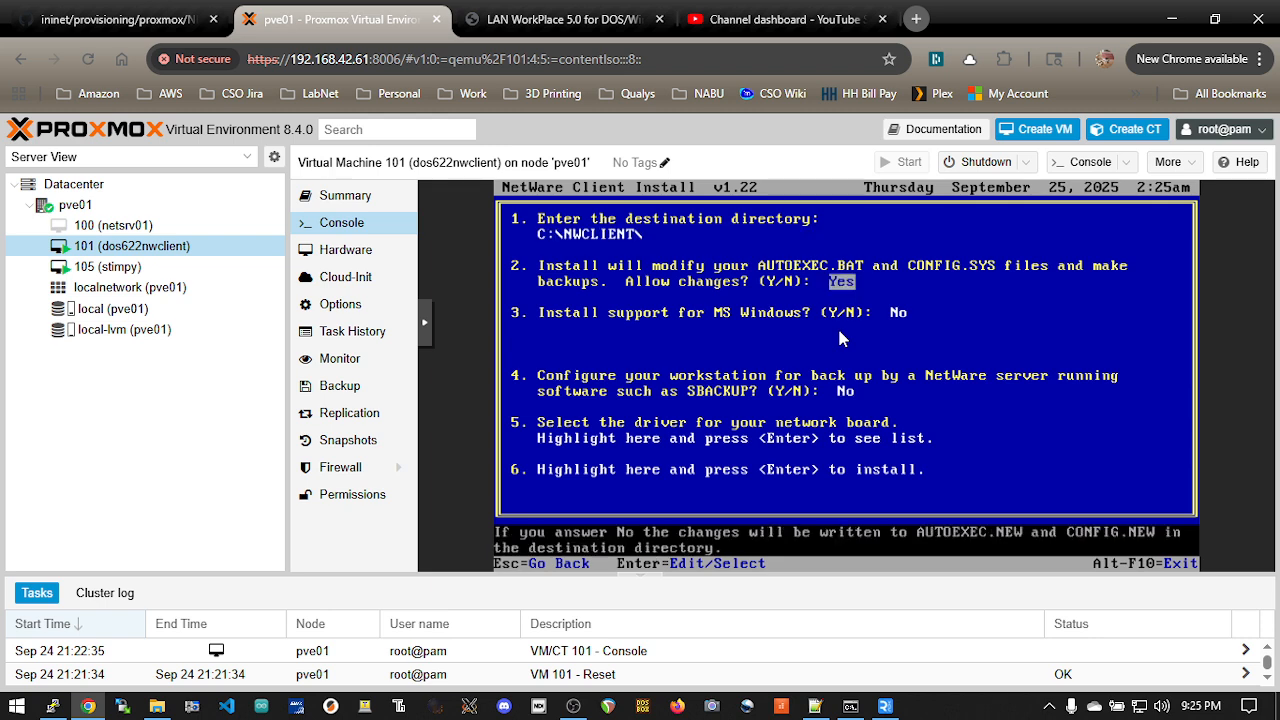
pyautogui.press('Return')
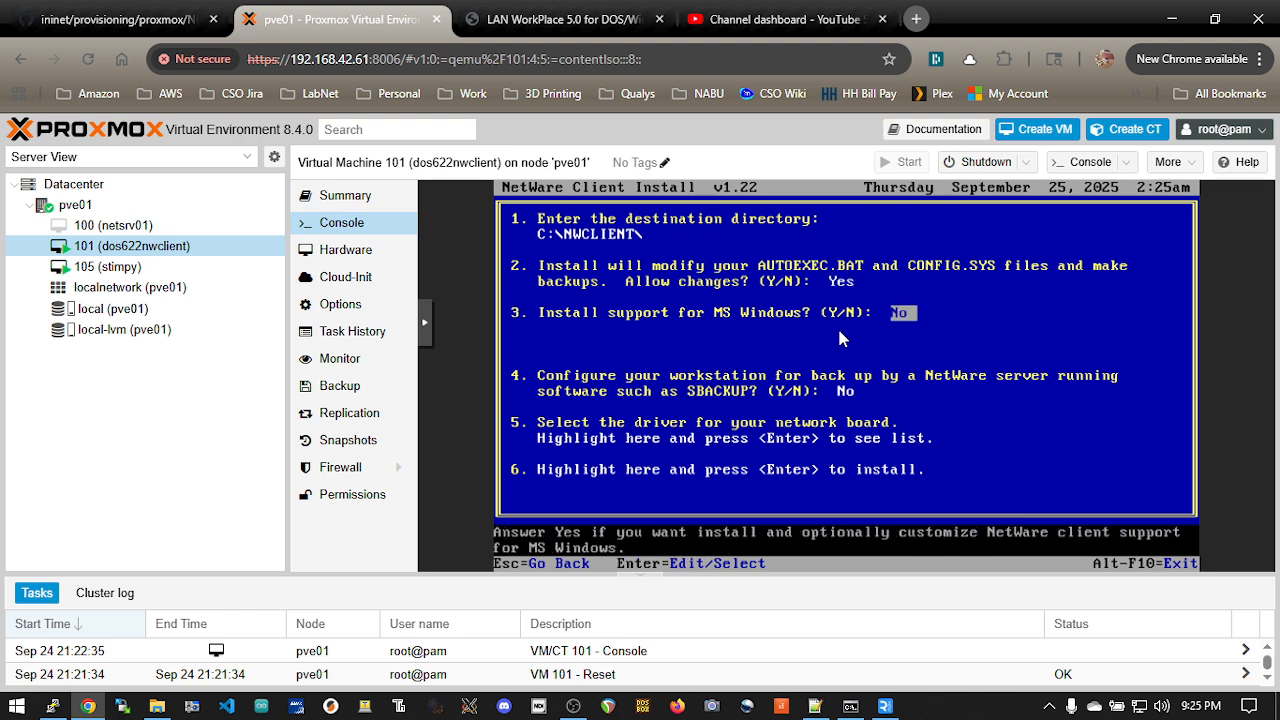
pyautogui.press('Return')
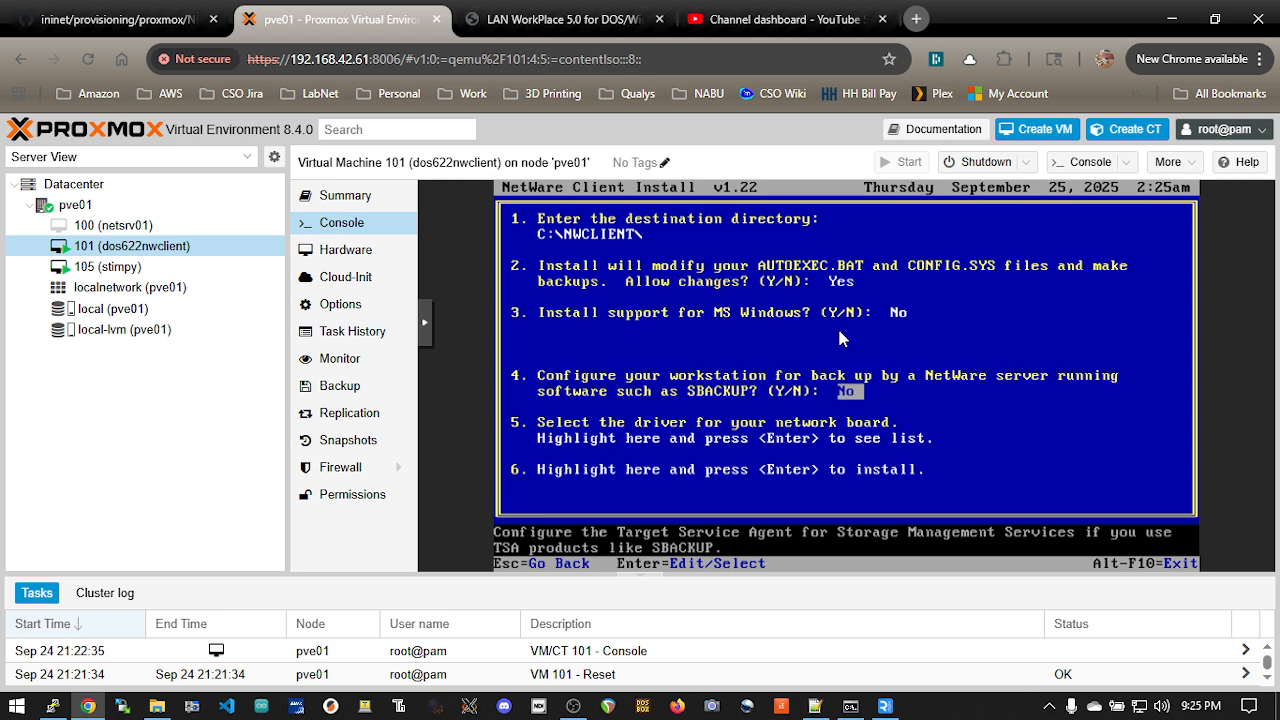
pyautogui.press('Return')
pyautogui.press('Return')
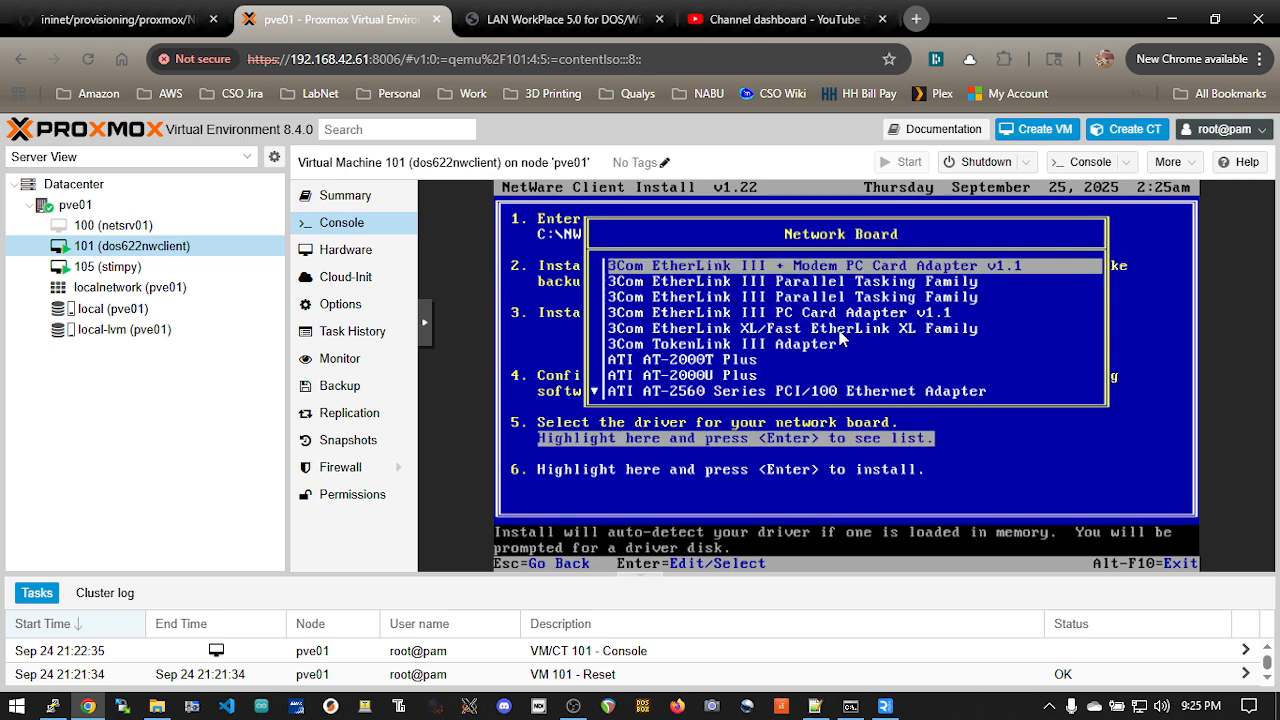
# Step: Choose OTHER DRIVERS for the network board, read the driver floppy and select AMD PCNet DOS-ODI For ISA/ISA+/ISA-II/32/PCI/PCI-II
pyautogui.press('Down')
pyautogui.press('Down')
pyautogui.press('Down')
pyautogui.press('Down')
pyautogui.press('Down')
pyautogui.press('Down')
pyautogui.press('Down')
pyautogui.press('Down')
pyautogui.press('Down')
pyautogui.press('Down')
pyautogui.press('Down')
pyautogui.press('Down')
pyautogui.press('Down')
pyautogui.press('Down')
pyautogui.press('Down')
pyautogui.press('Down')
pyautogui.press('Down')
pyautogui.press('Down')
pyautogui.press('Down')
pyautogui.press('Down')
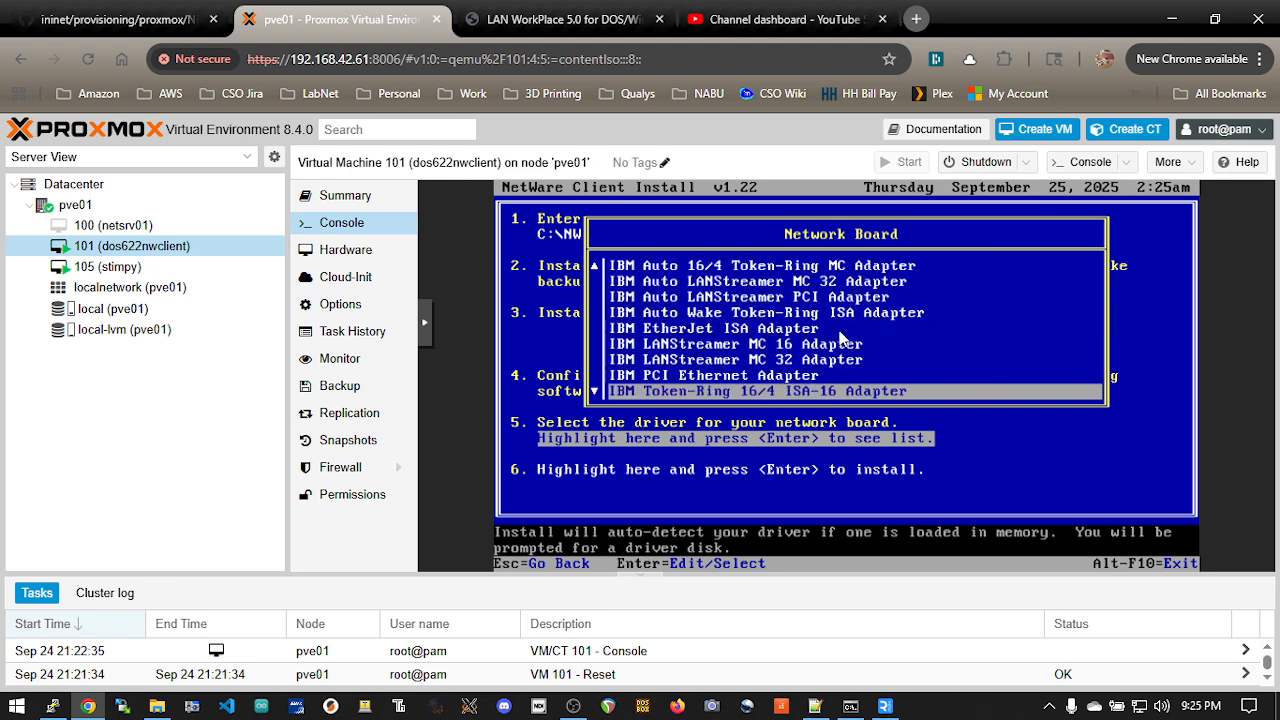
pyautogui.press('Down')
pyautogui.press('Down')
pyautogui.press('Down')
pyautogui.press('Down')
pyautogui.press('Down')
pyautogui.press('Down')
pyautogui.press('Down')
pyautogui.press('Down')
pyautogui.press('Down')
pyautogui.press('Down')
pyautogui.press('Down')
pyautogui.press('Down')
pyautogui.press('Down')
pyautogui.press('Down')
pyautogui.press('Down')
pyautogui.press('Down')
pyautogui.press('Down')
pyautogui.press('Down')
pyautogui.press('Down')
pyautogui.press('Down')
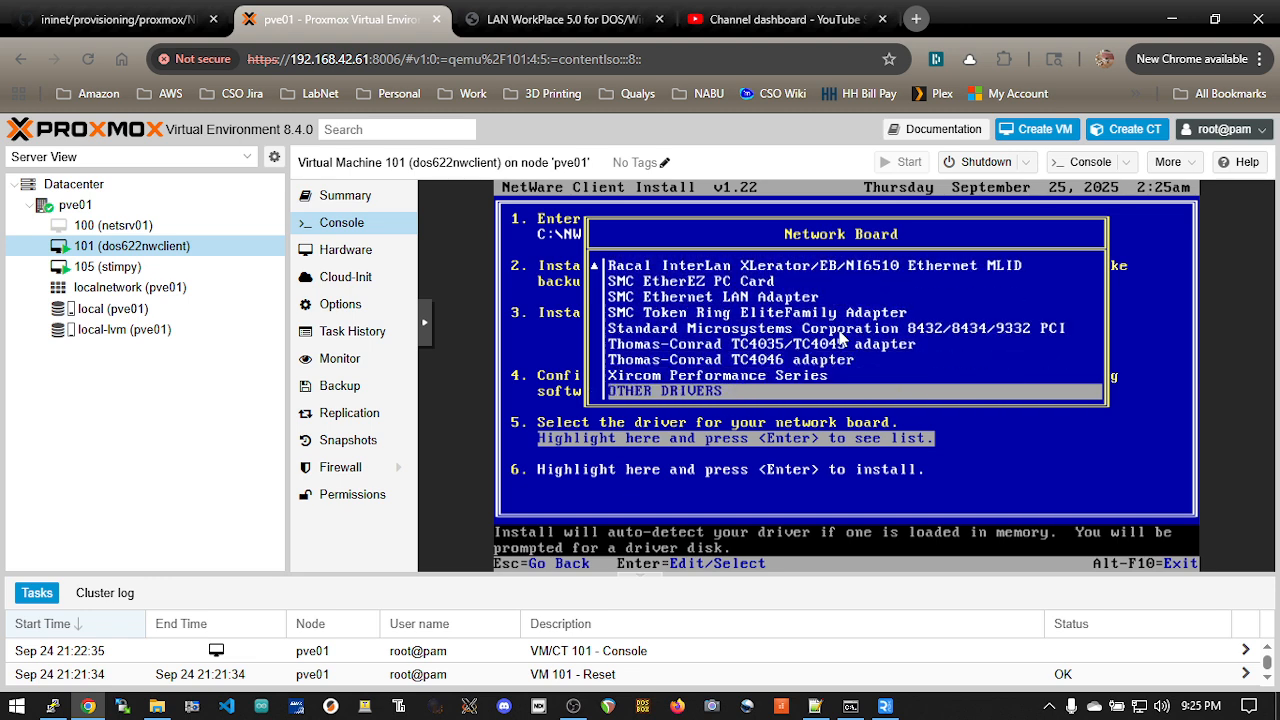
pyautogui.press('Return')
pyautogui.press('Return')
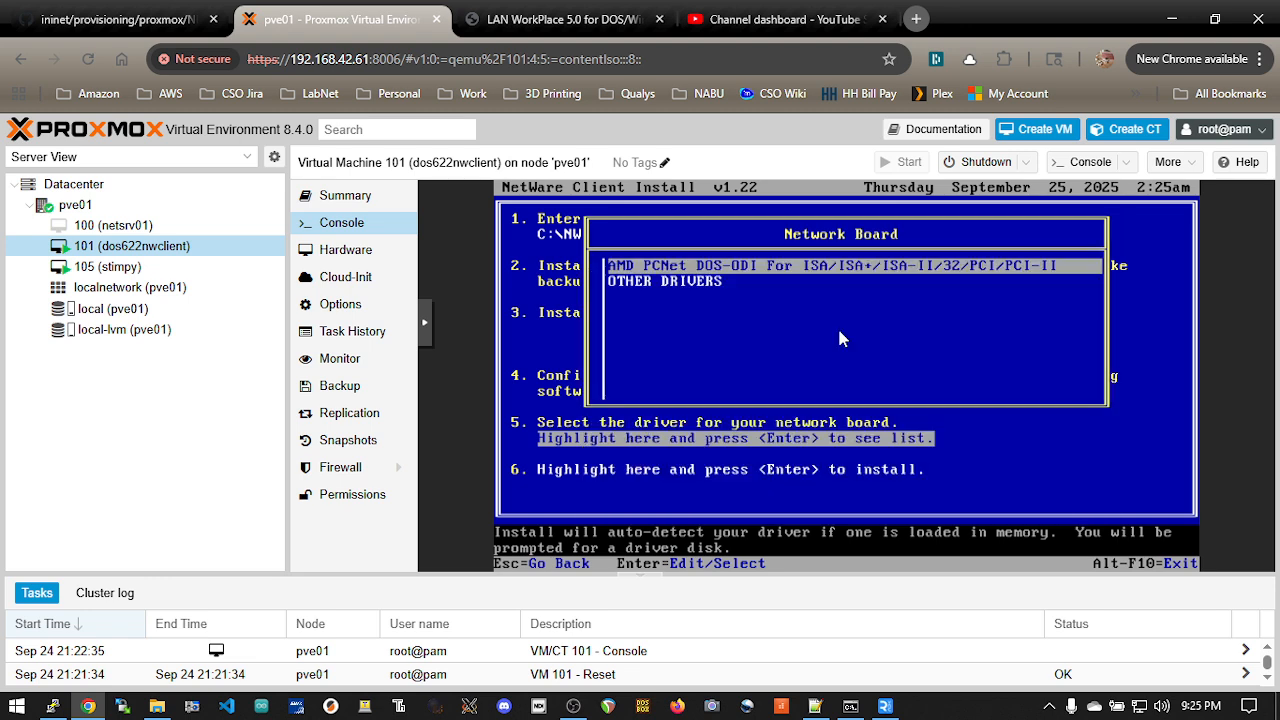
pyautogui.press('Return')
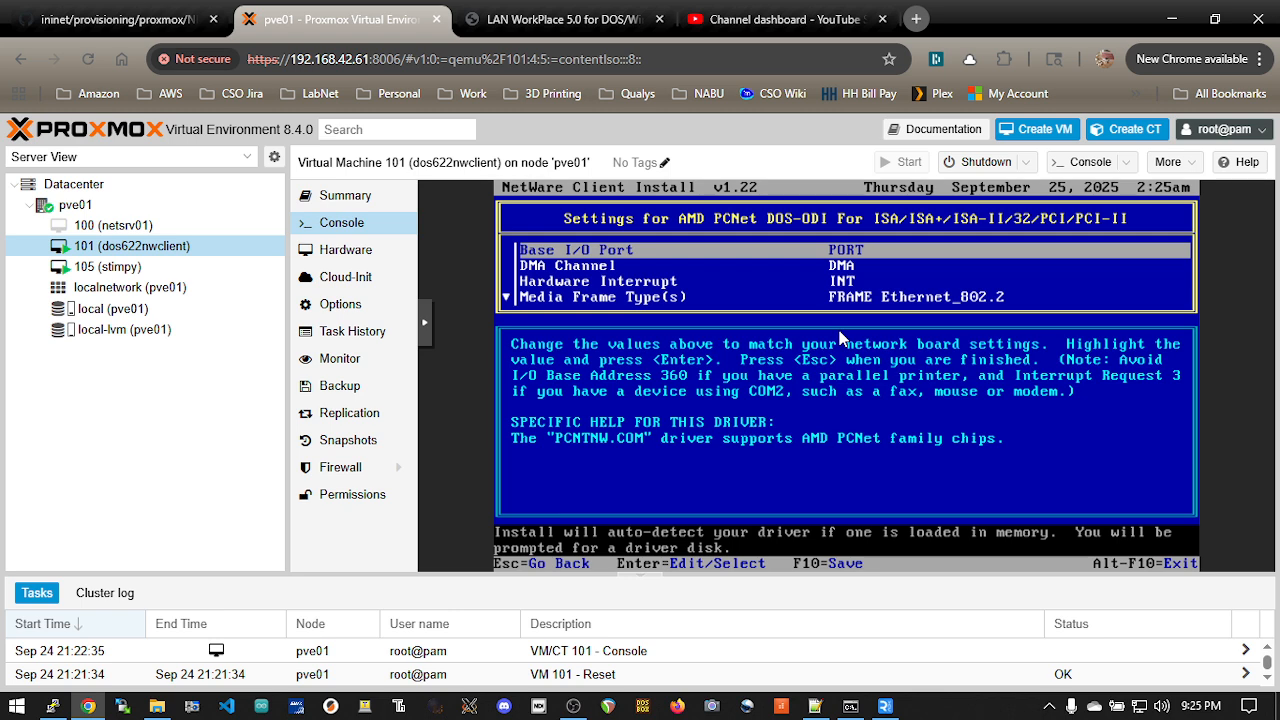
# Step: Keep the default AMD PCNet board settings, run the NetWare client installation and exit to DOS when copying finishes
pyautogui.press('Escape')
pyautogui.press('Return')
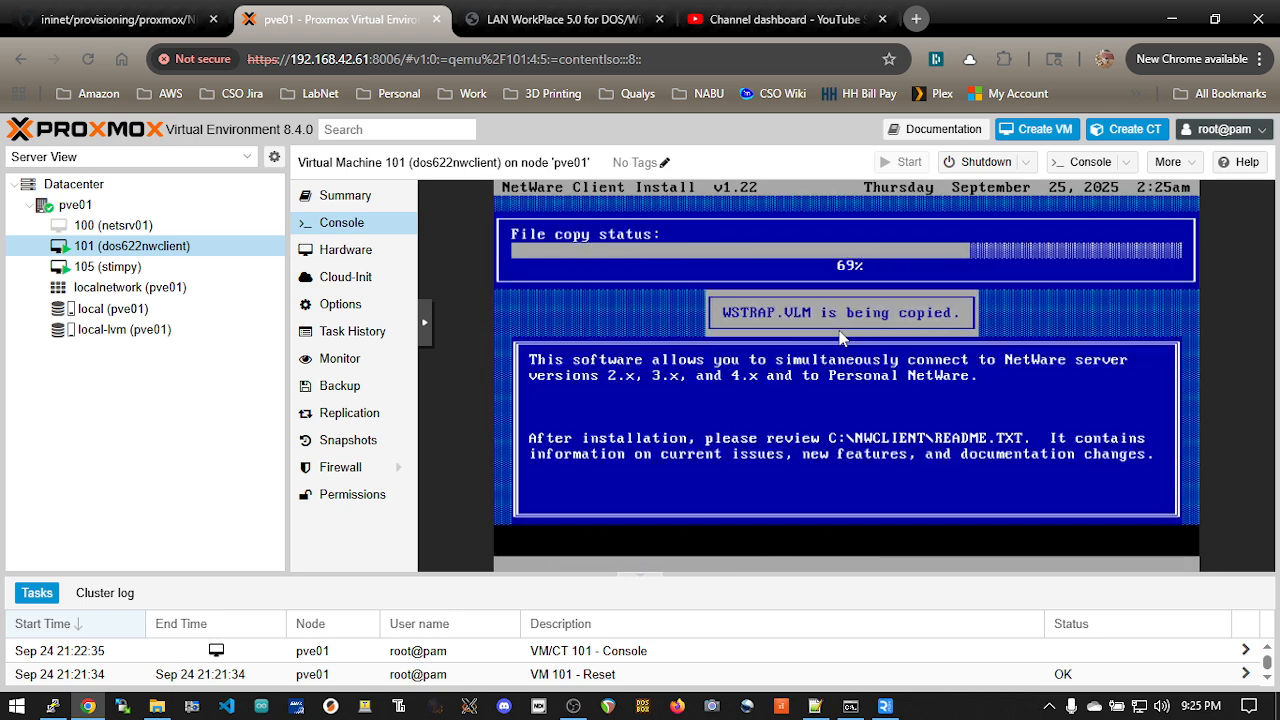
pyautogui.press('Return')
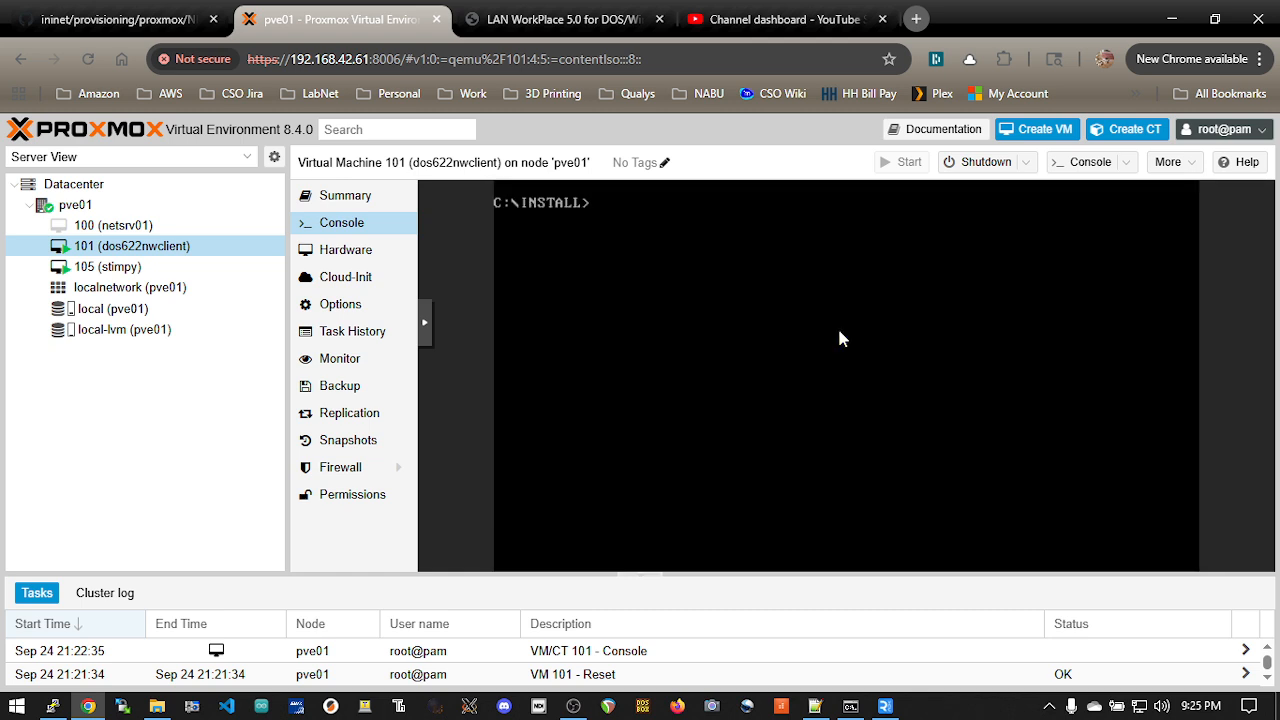
# Step: Change to the root of drive C: and open autoexec.bat in the MS-DOS Editor
pyautogui.write('cd \\')
pyautogui.press('Return')
pyautogui.write('edit autoexec.bat')
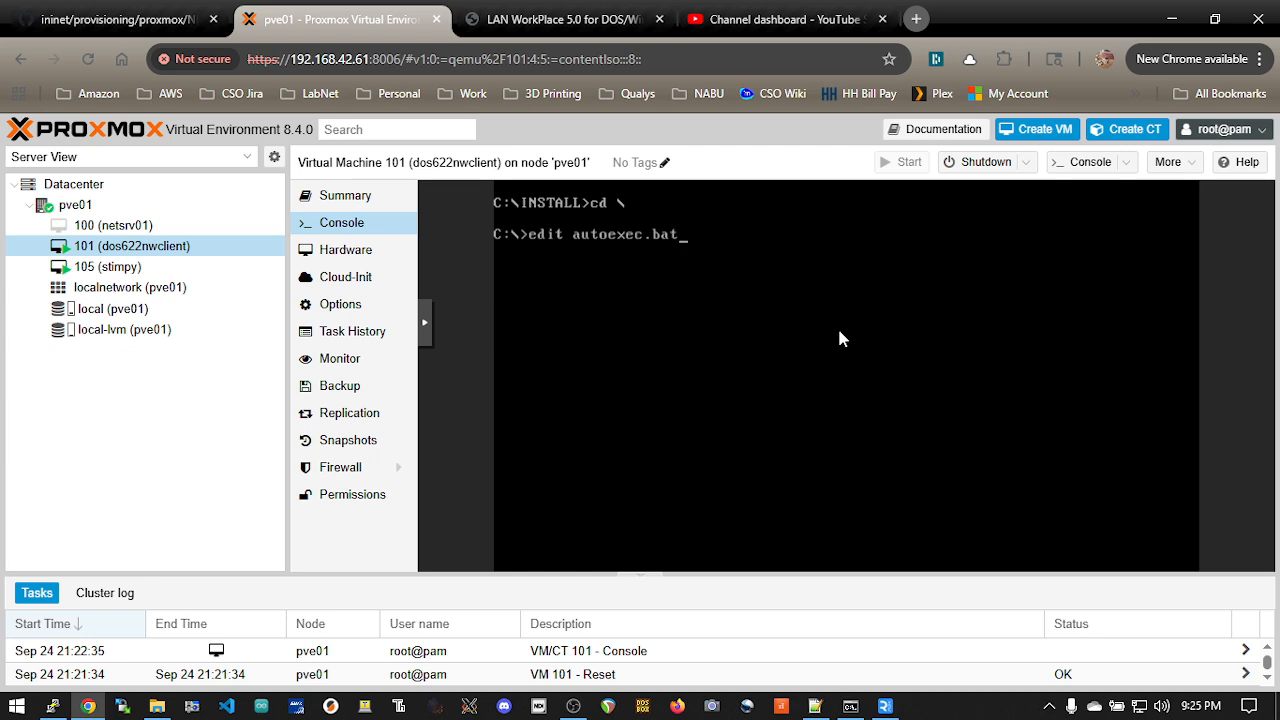
pyautogui.press('Return')
pyautogui.press('Down')
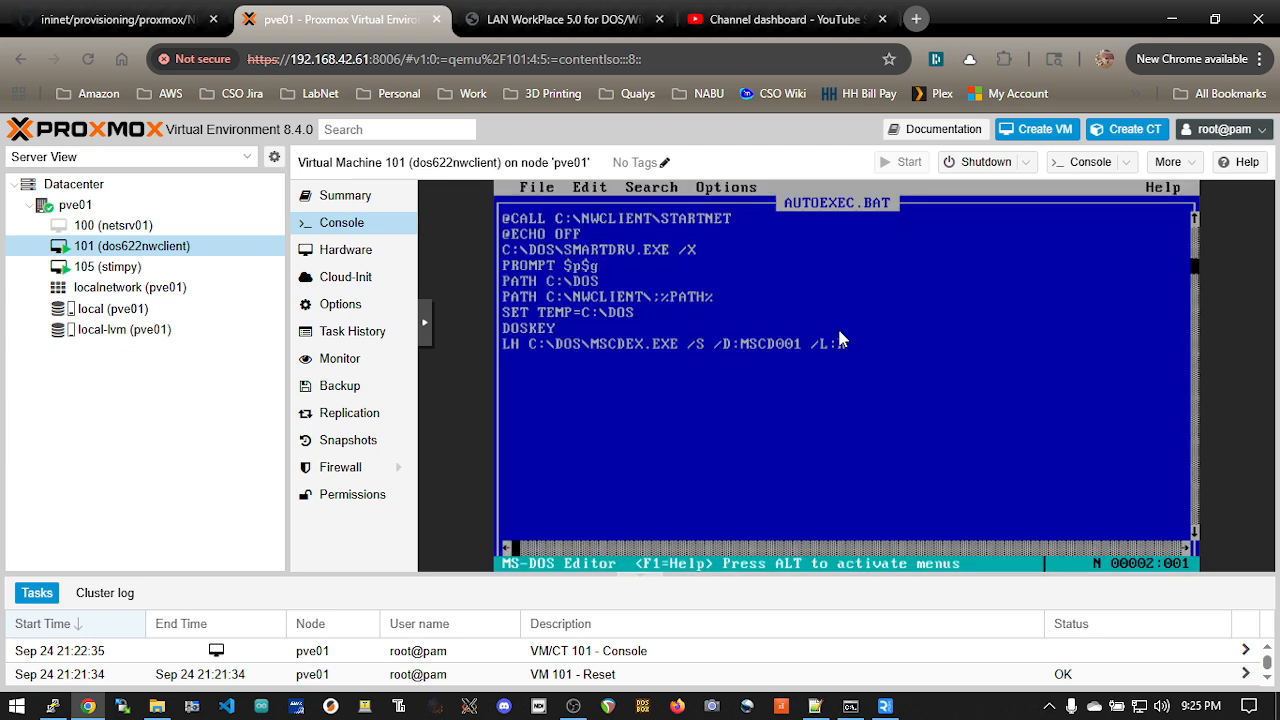
pyautogui.press('Right')
pyautogui.press('Right')
pyautogui.press('Right')
pyautogui.press('Right')
pyautogui.press('Right')
pyautogui.press('Right')
pyautogui.press('BackSpace')
pyautogui.press('BackSpace')
pyautogui.press('BackSpace')
pyautogui.press('BackSpace')
pyautogui.press('BackSpace')
pyautogui.press('BackSpace')
pyautogui.press('BackSpace')
pyautogui.press('BackSpace')
pyautogui.press('BackSpace')
pyautogui.press('BackSpace')
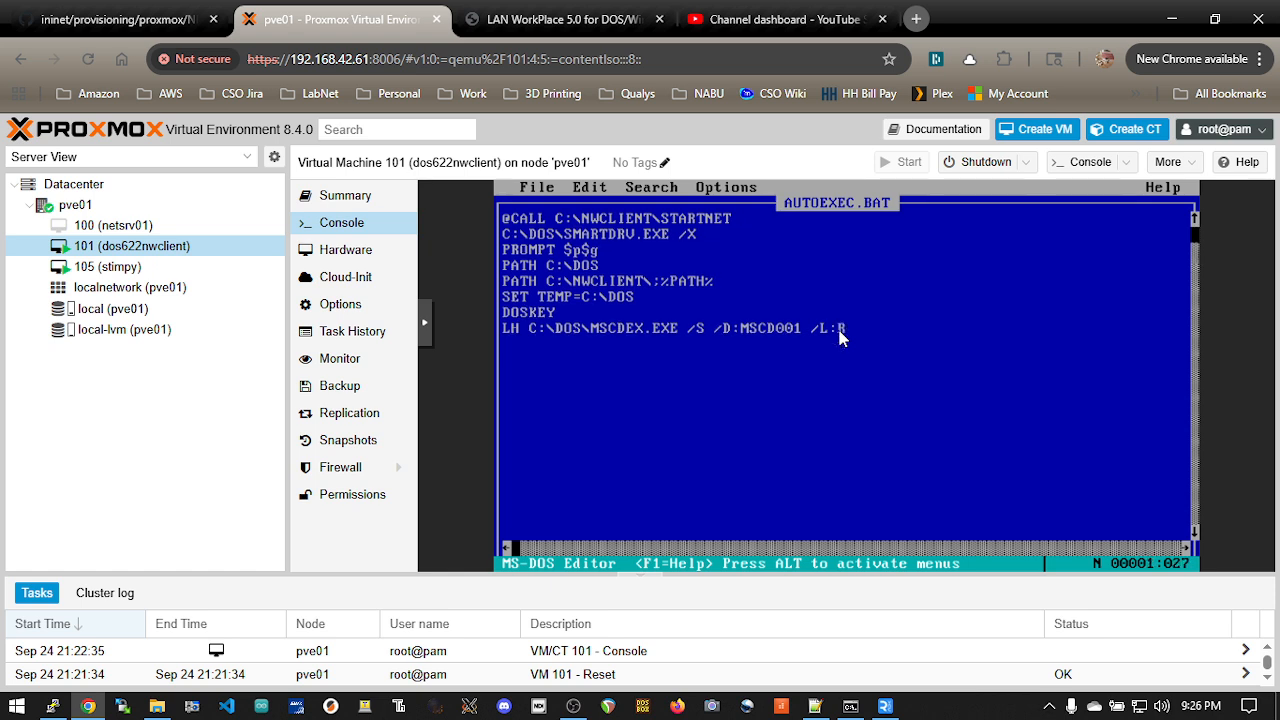
pyautogui.press('Home')
pyautogui.press('Return')
pyautogui.press('Up')
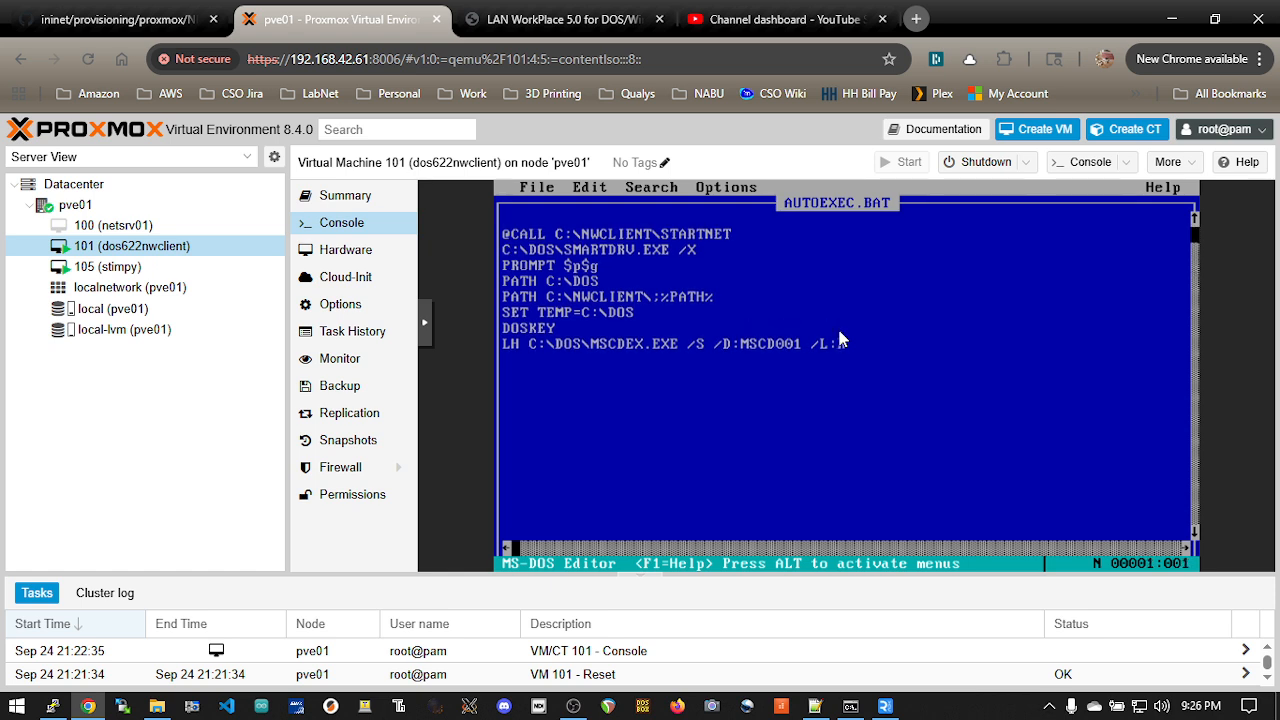
pyautogui.write('@ECHO OFF')
pyautogui.hotkey('alt', 'f')
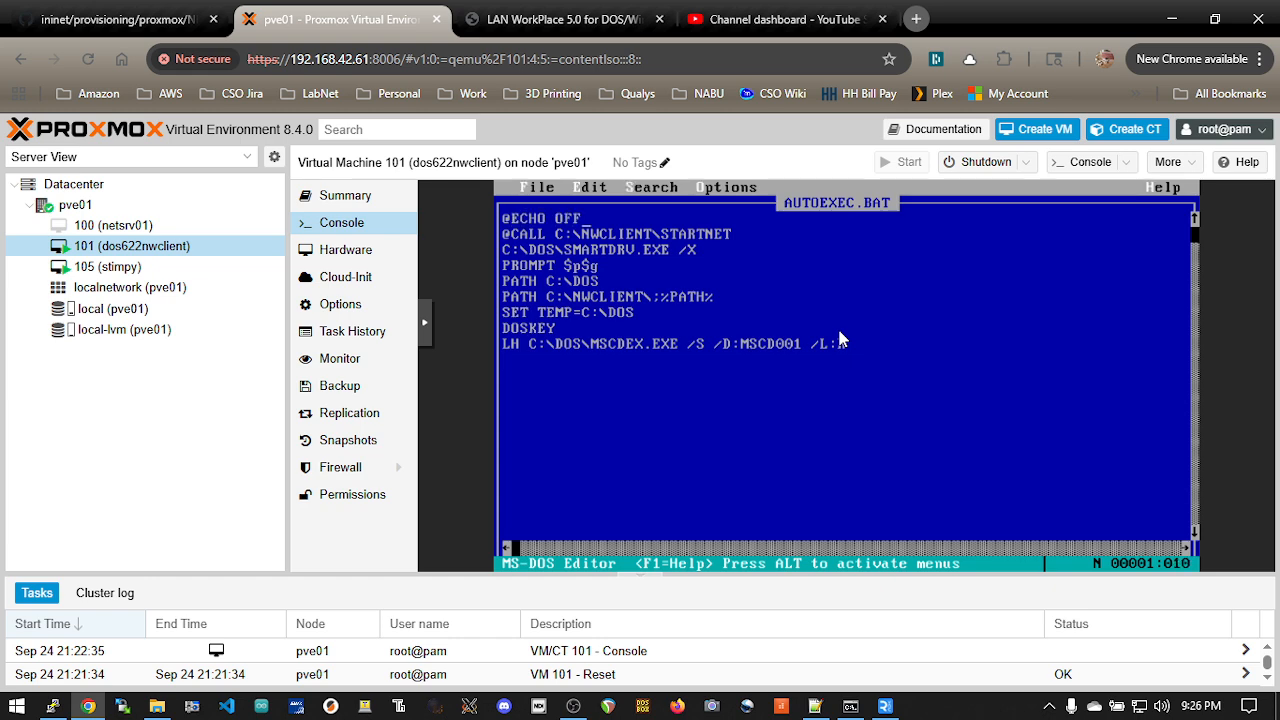
pyautogui.press('Up')
pyautogui.press('Return')
# Step: Change to the C:\NWCLIENT directory and open net.cfg in the MS-DOS Editor
pyautogui.press('Return')
pyautogui.write('cd ')
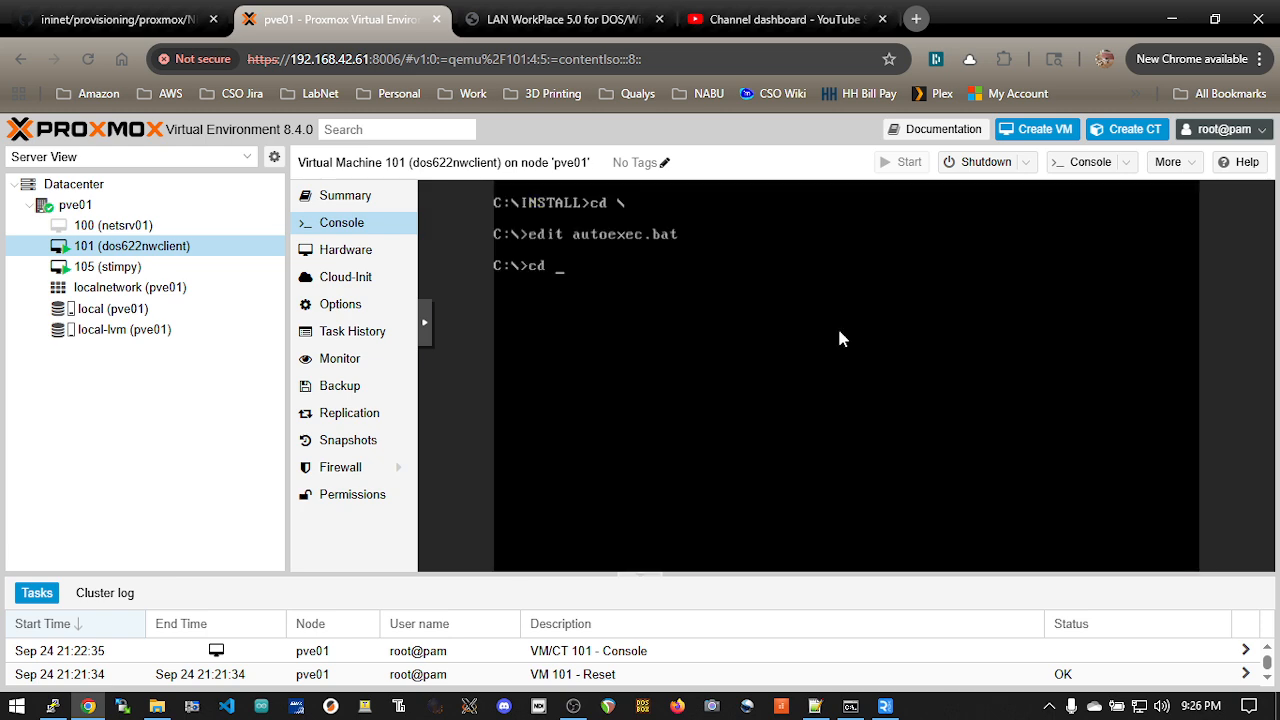
pyautogui.write('nwclient')
pyautogui.press('Return')
pyautogui.write('e')
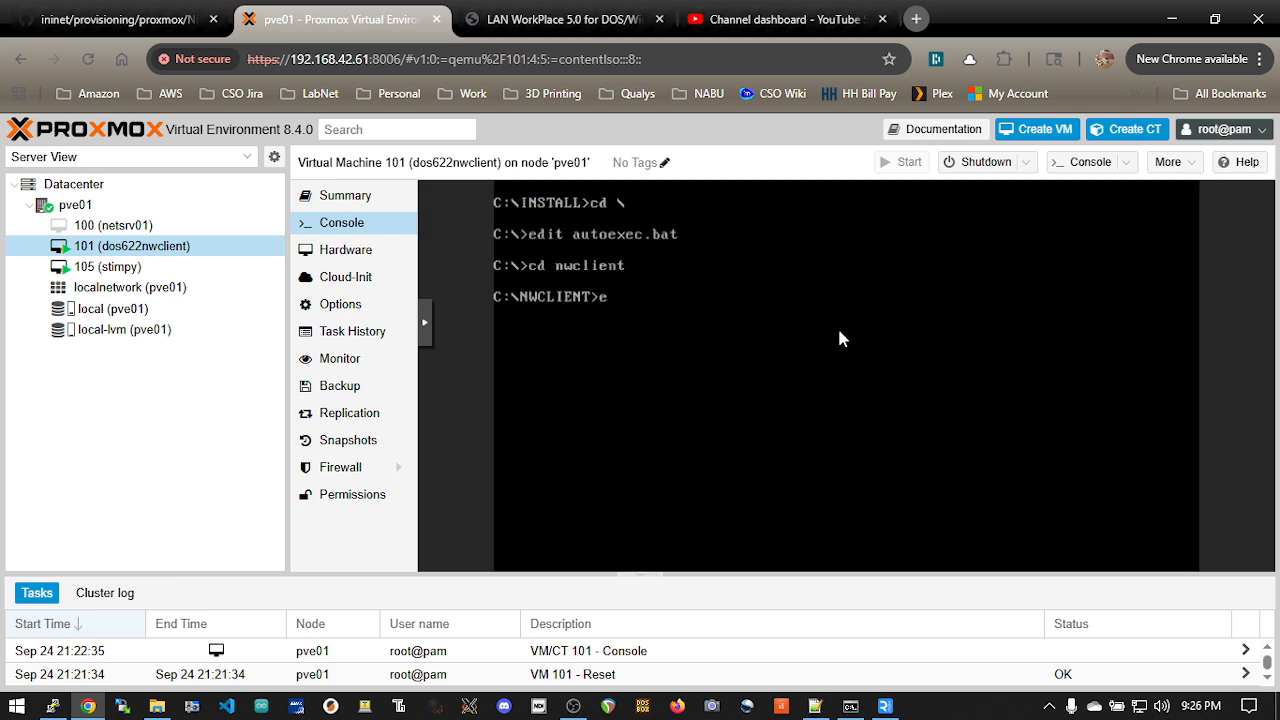
pyautogui.write('dit net.cfg')
pyautogui.press('Return')
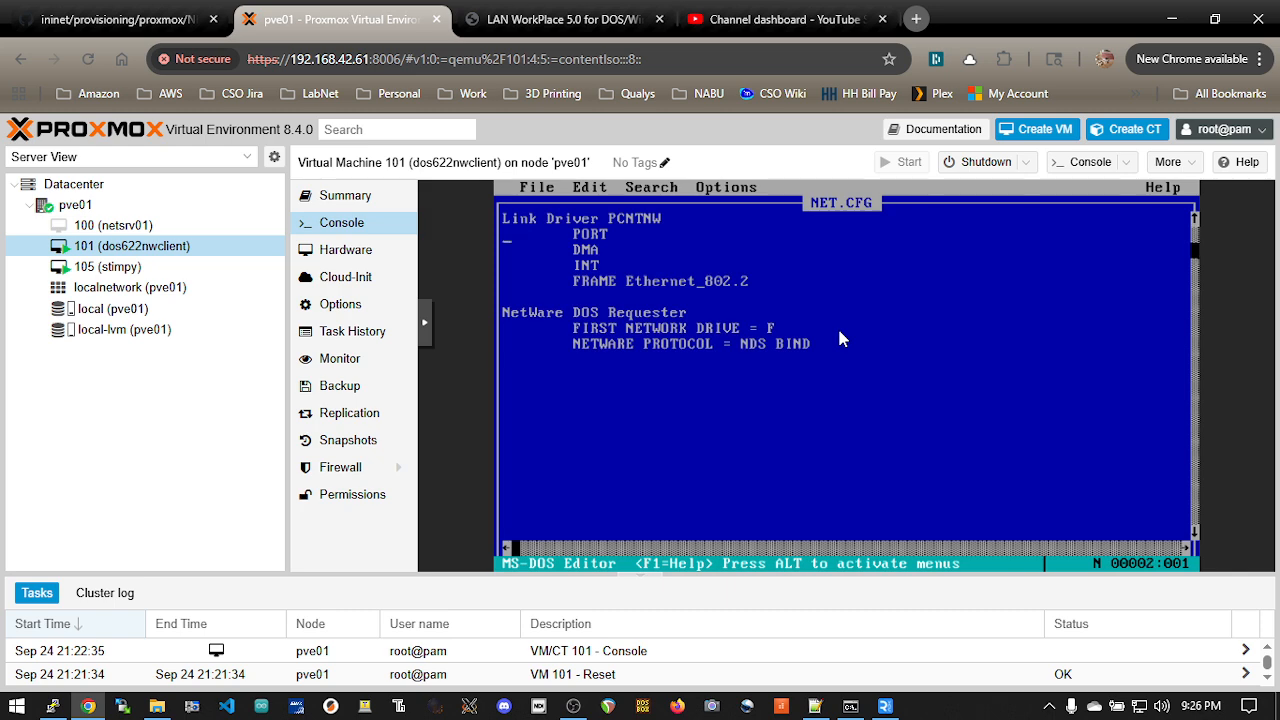
# Step: Comment out the PORT, DMA and INT lines under Link Driver PCNTNW with semicolons
pyautogui.press('Right')
pyautogui.press('Right')
pyautogui.write(';')
pyautogui.press('Down')
pyautogui.write(';')
pyautogui.press('Down')
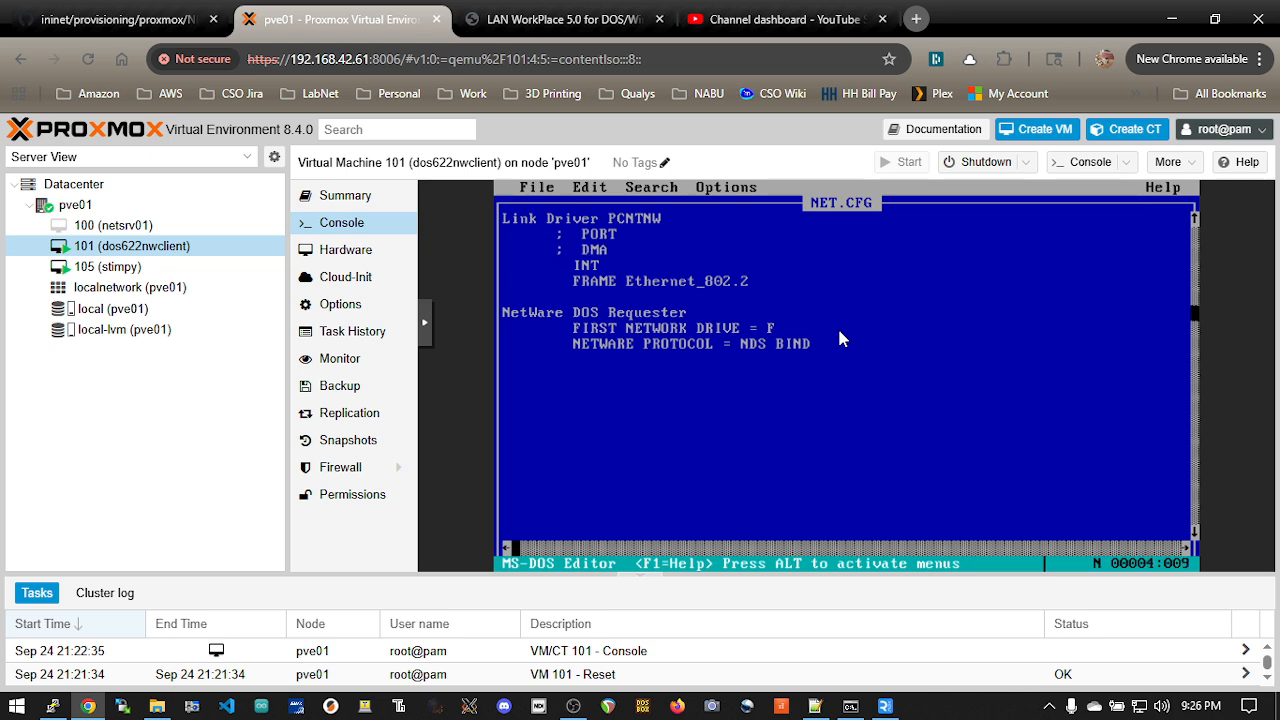
pyautogui.write(';')
# Step: Remove the extra spaces after the semicolons so PORT, DMA and INT align with the FRAME line in NET.CFG
pyautogui.press('Up')
pyautogui.press('Right')
pyautogui.press('BackSpace')
pyautogui.press('Up')
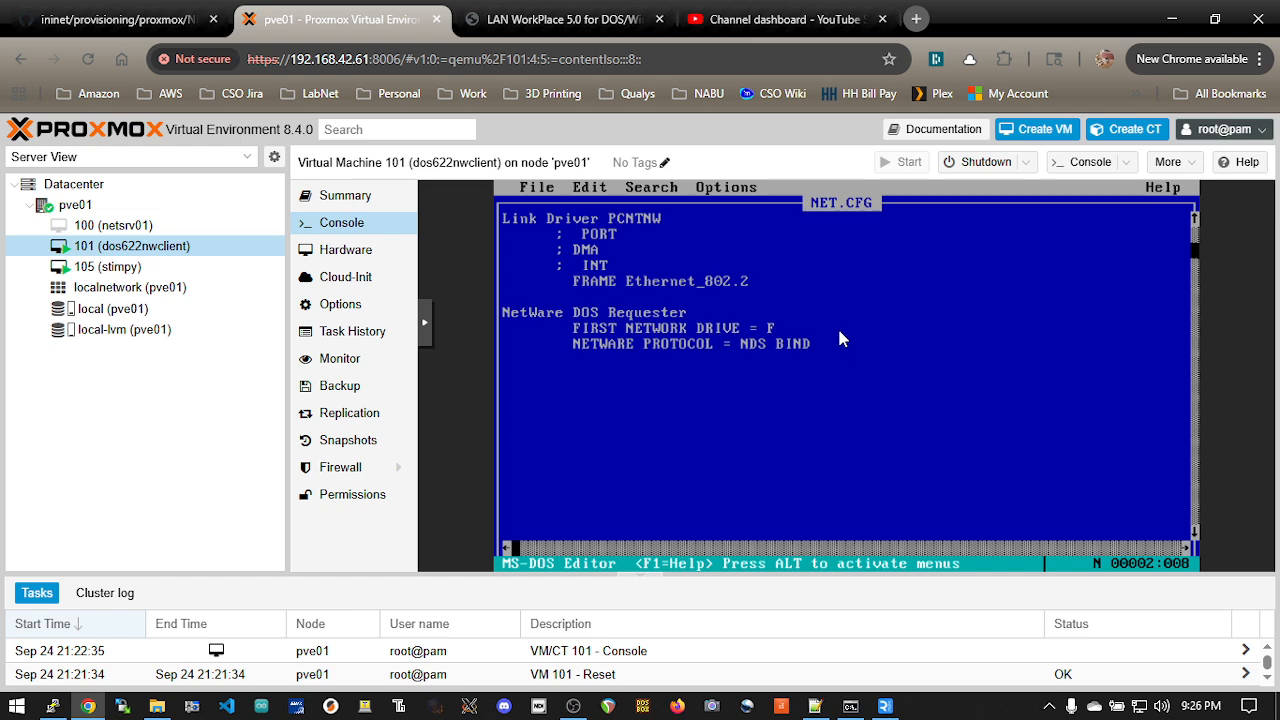
pyautogui.press('Down')
pyautogui.press('Down')
pyautogui.press('Delete')
pyautogui.press('Up')
pyautogui.press('Up')
pyautogui.press('BackSpace')
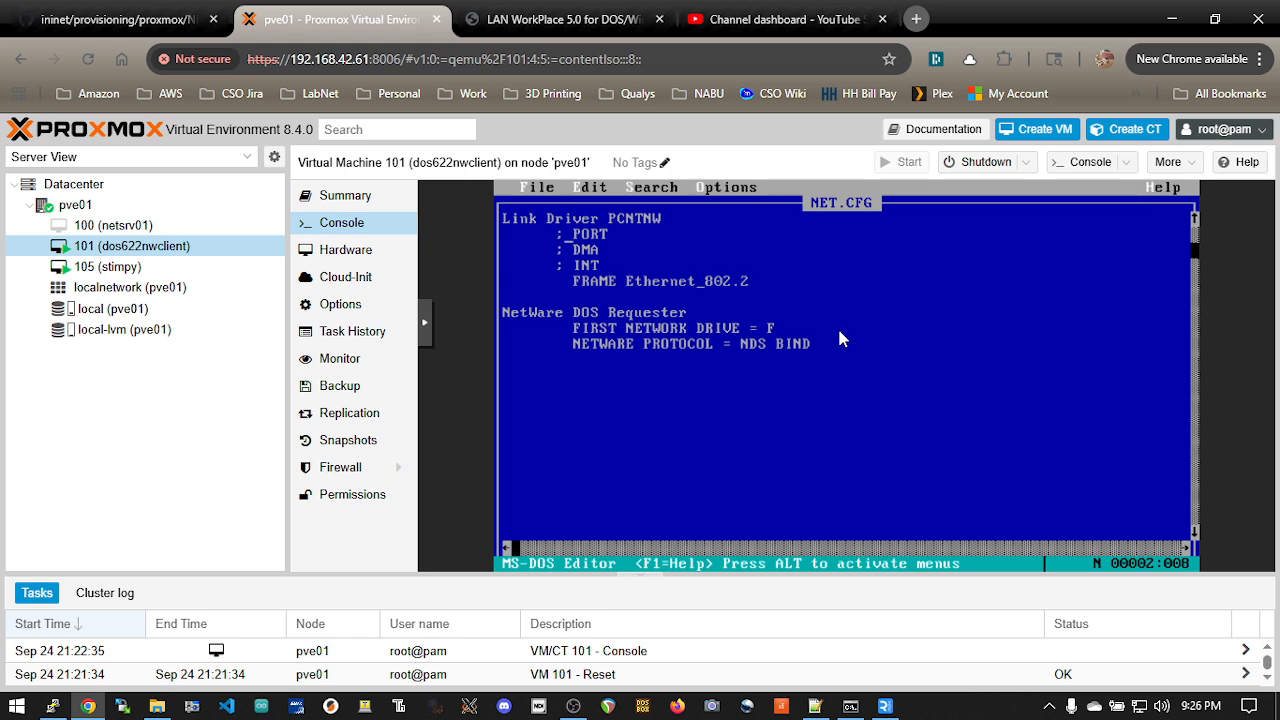
# Step: Exit the editor and save the changes to NET.CFG
pyautogui.hotkey('alt', 'f')
pyautogui.press('Up')
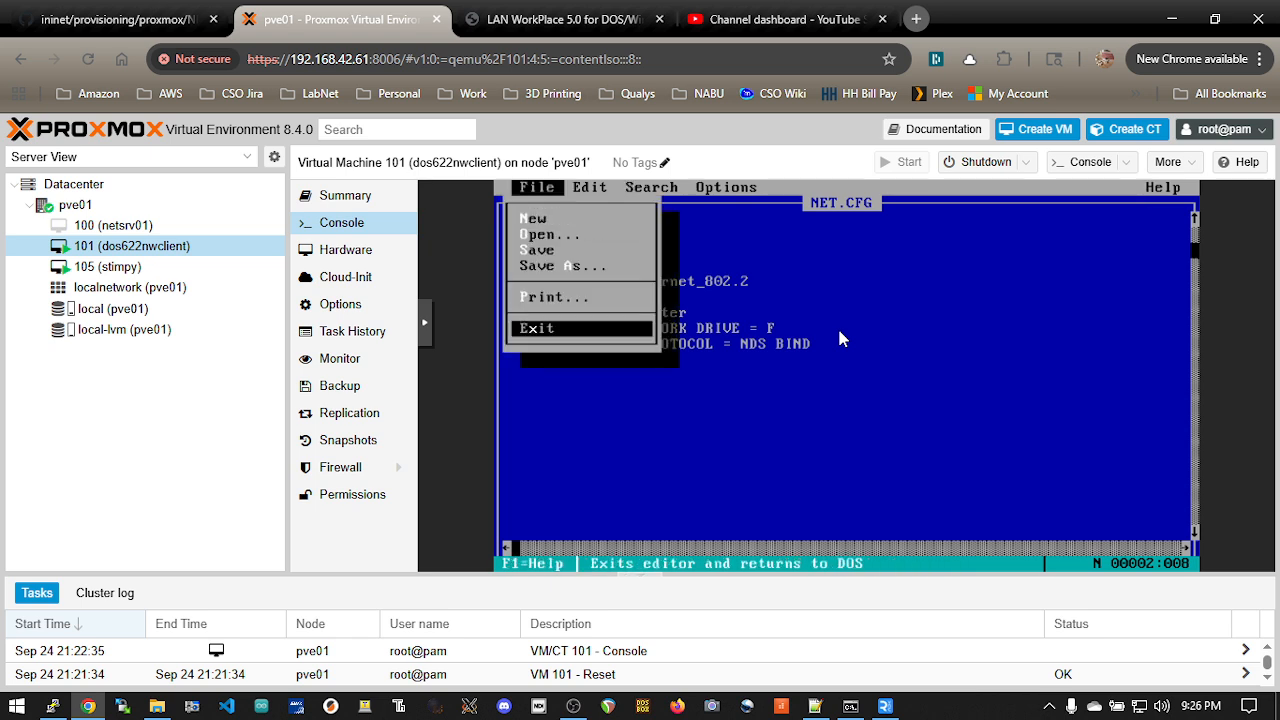
pyautogui.press('Return')
pyautogui.press('Return')
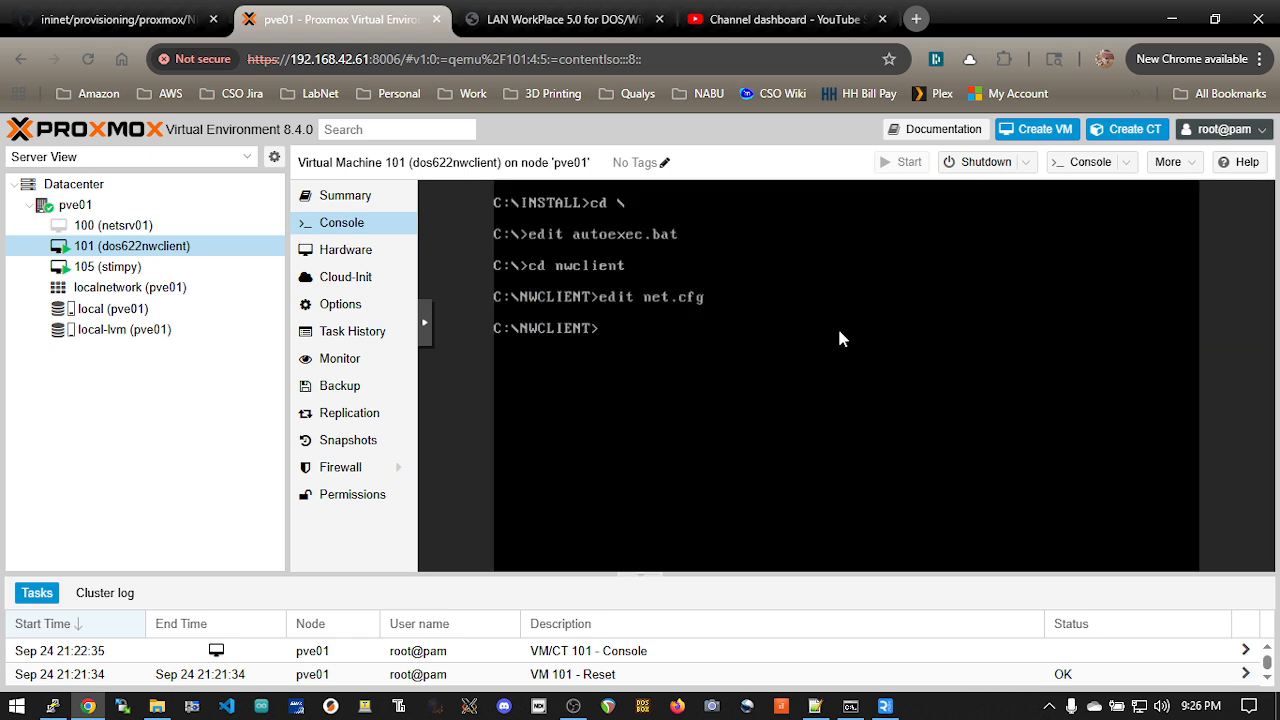
# Step: Reset VM 101 (dos622nwclient) and let it boot to the DOS prompt with the NetWare client loaded
pyautogui.click(1025, 162)
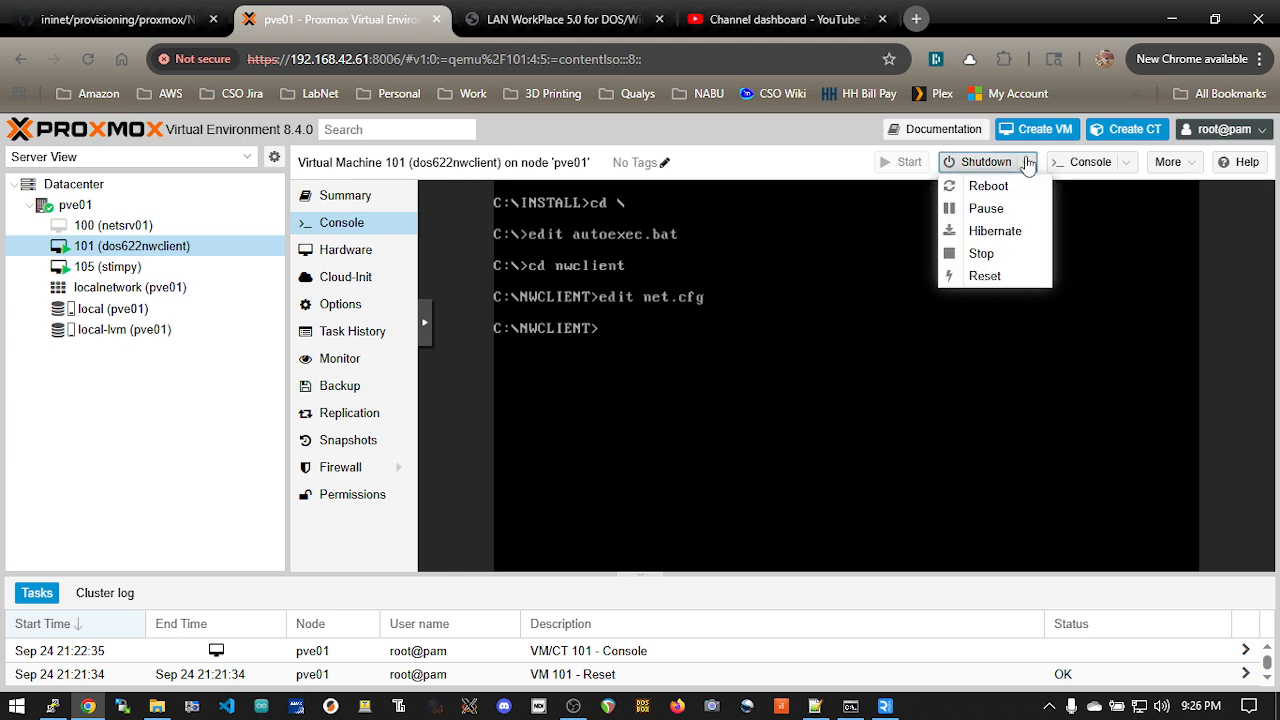
pyautogui.click(1000, 278)
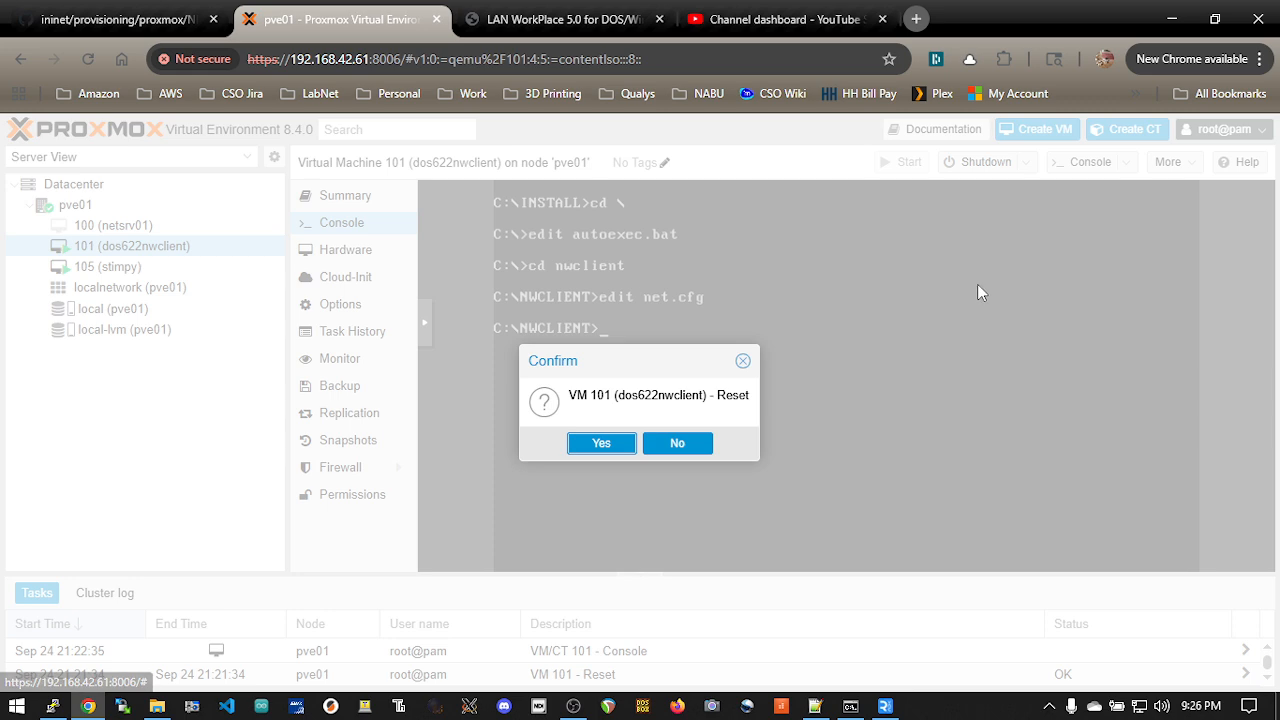
pyautogui.click(597, 446)
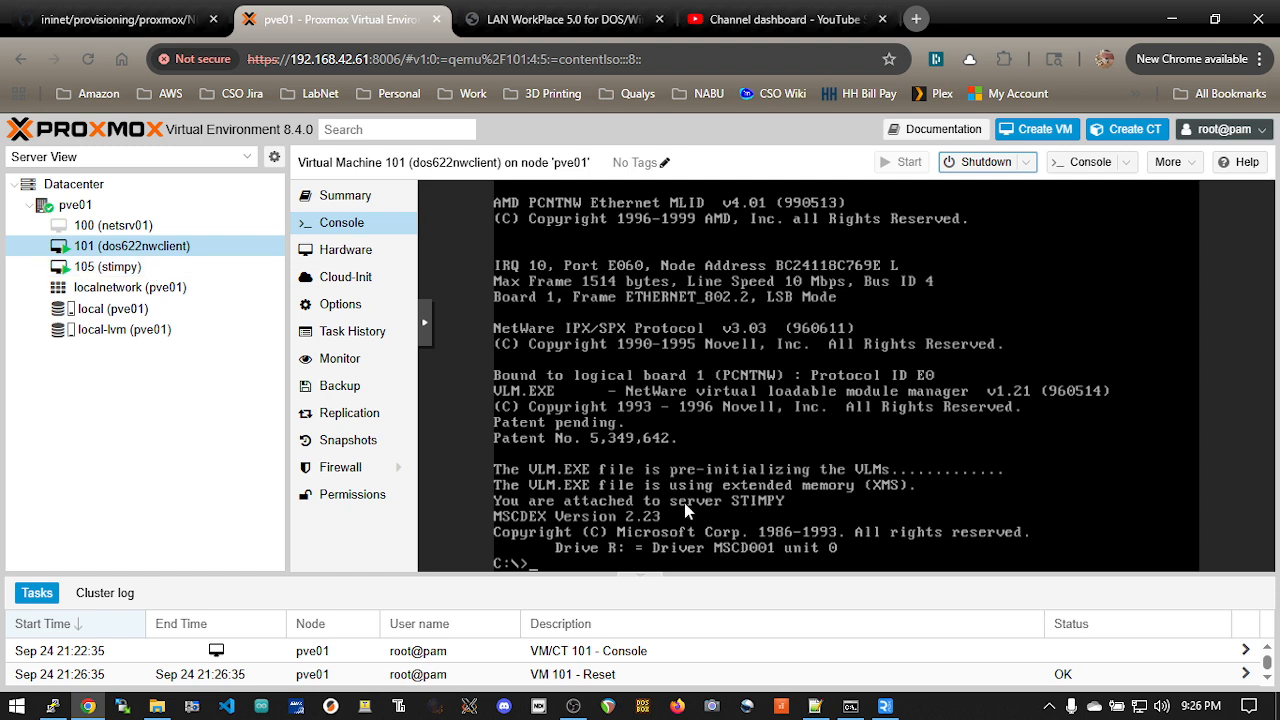
pyautogui.press('Return')
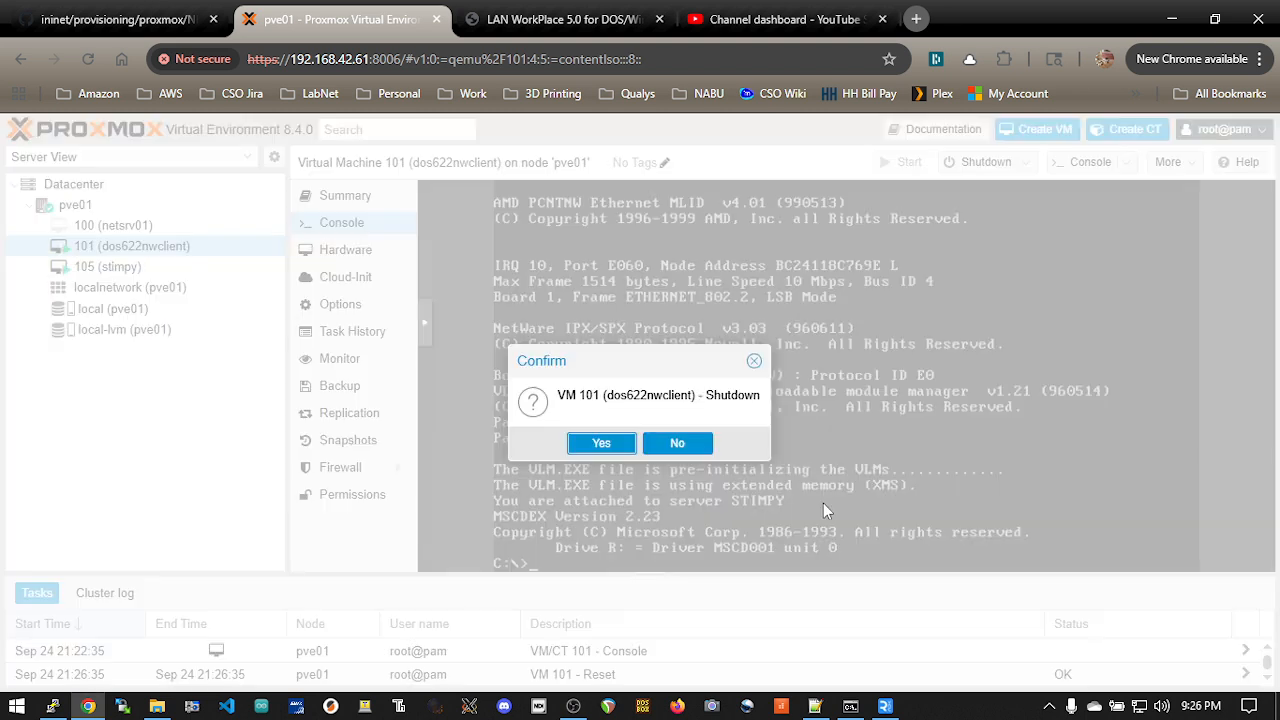
pyautogui.press('Escape')
# Step: Switch to drive F: at the DOS prompt and run the NetWare login command
pyautogui.click(713, 478)
pyautogui.write('f:')
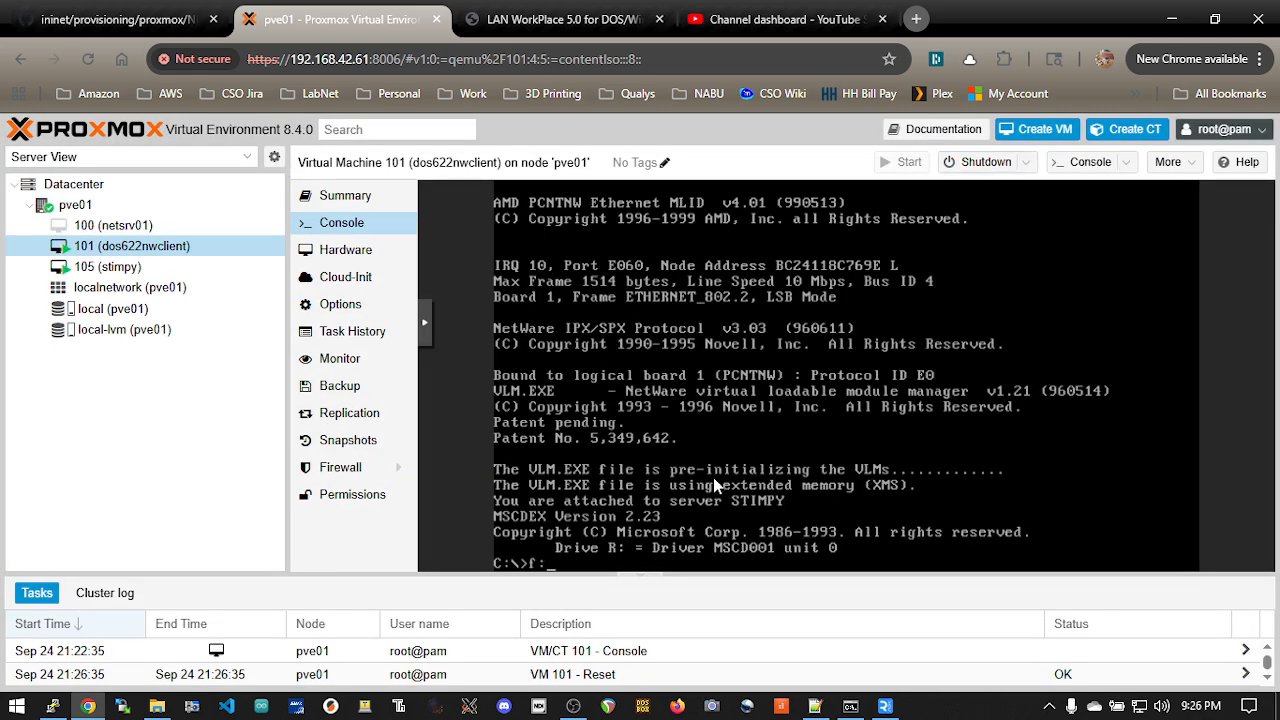
pyautogui.press('Return')
pyautogui.write('logoin')
pyautogui.press('BackSpace')
pyautogui.press('BackSpace')
pyautogui.press('BackSpace')
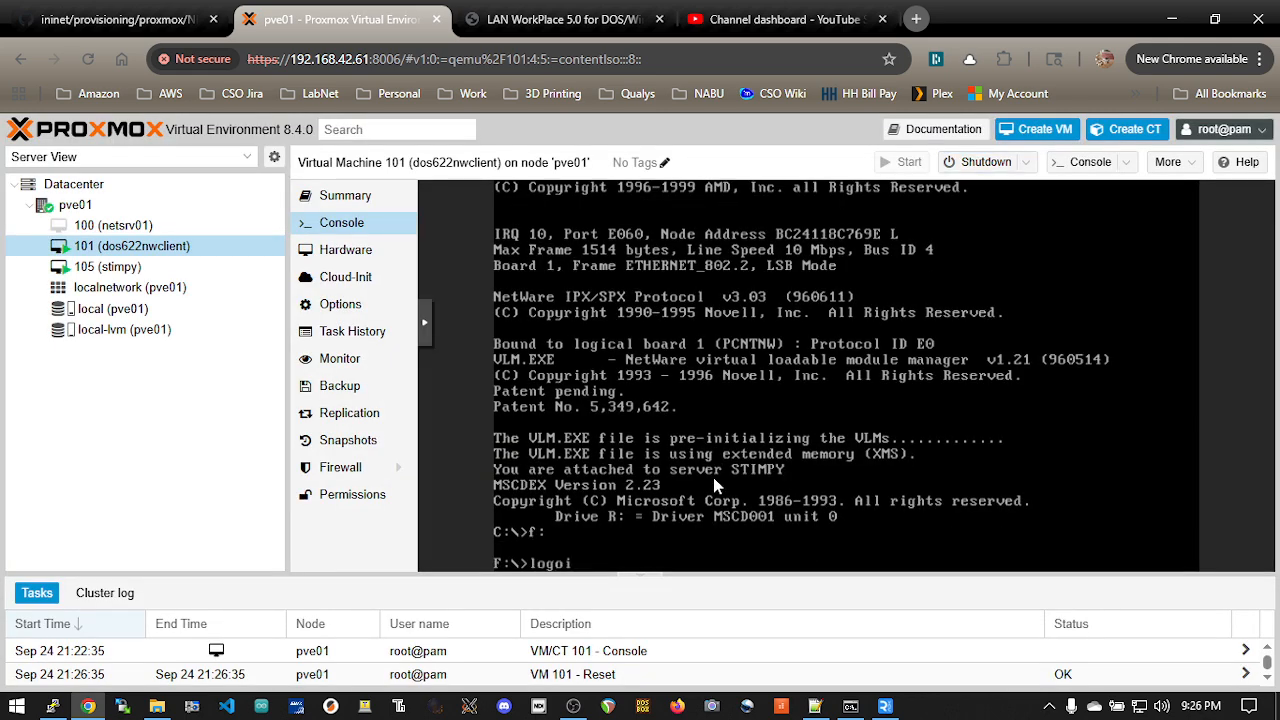
pyautogui.write('ing')
pyautogui.press('Return')
pyautogui.write('login')
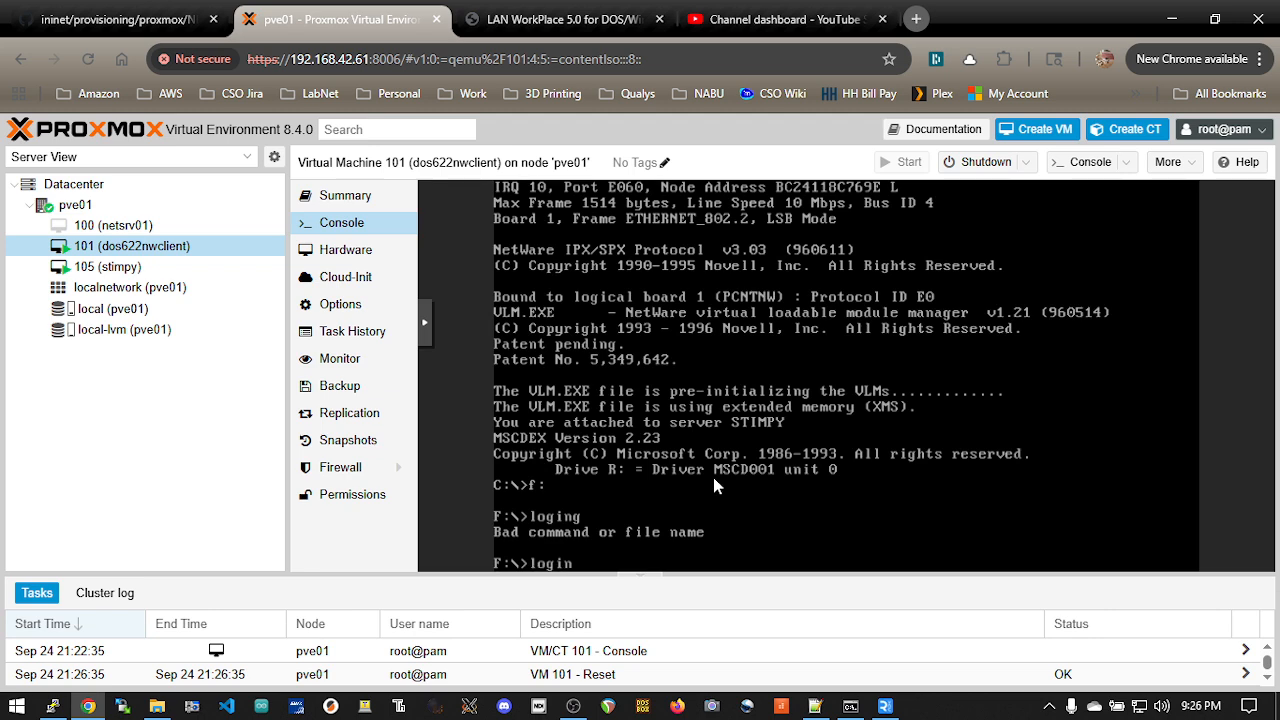
pyautogui.press('Return')
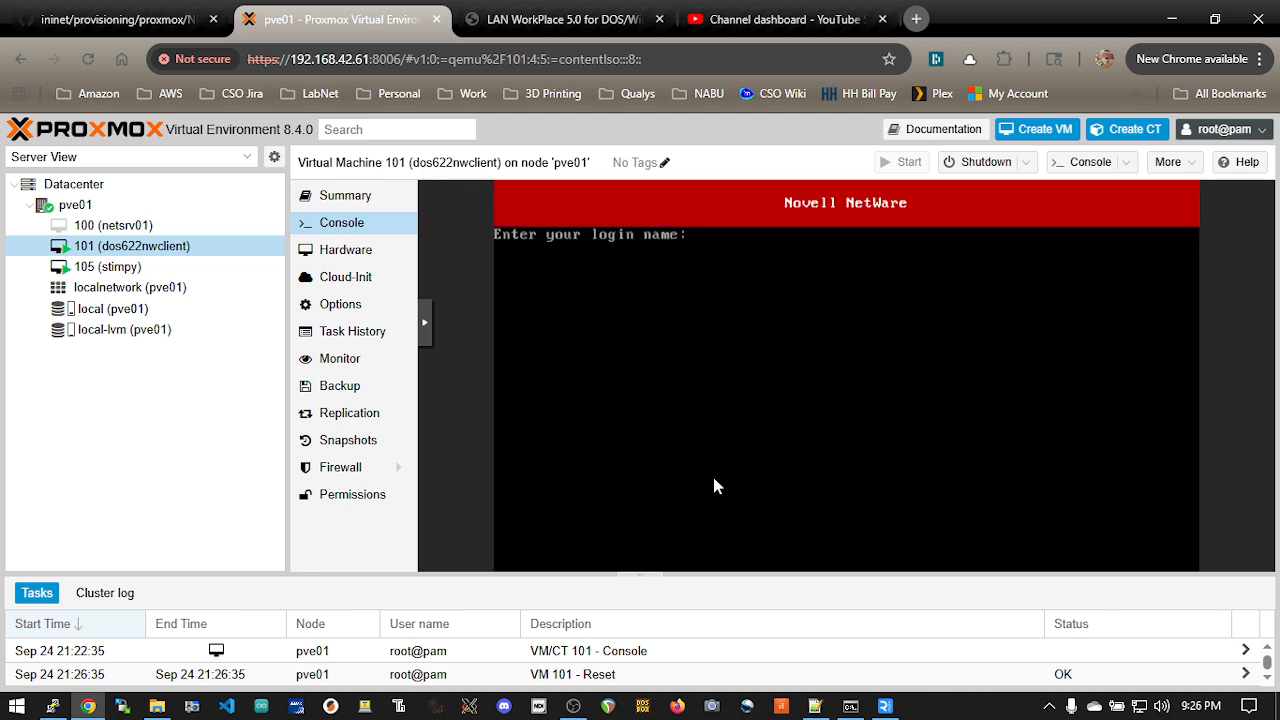
# Step: Log in to the NetWare server as cn=admin with the account password
pyautogui.write('cn=admin')
pyautogui.press('Return')
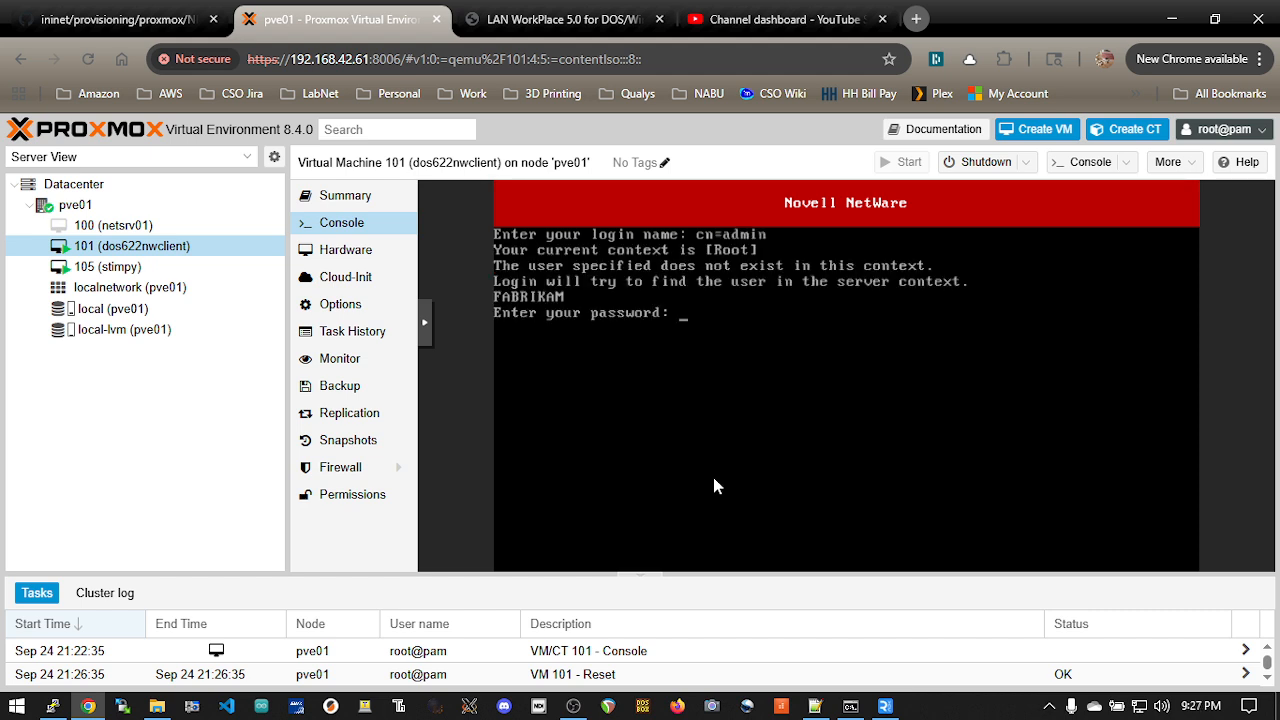
pyautogui.press('Return')
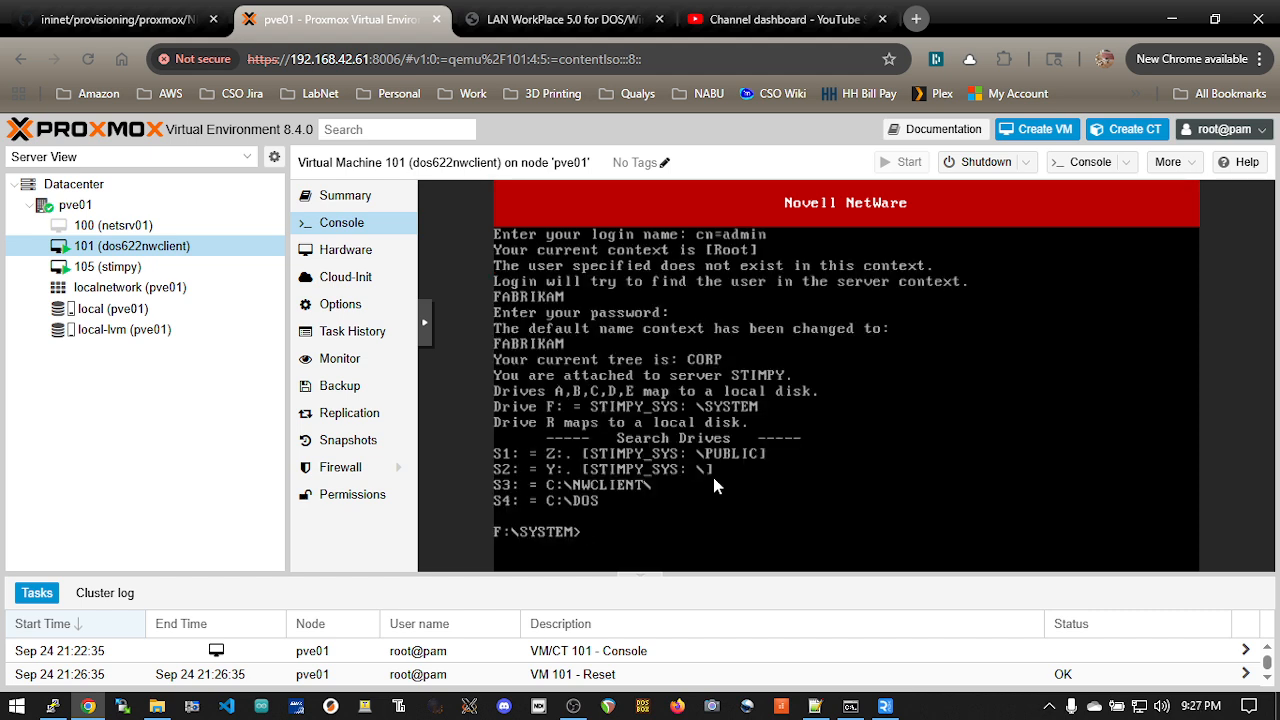
# Step: List the drive mappings with map, and launch and exit the netadmin utility
pyautogui.write('map')
pyautogui.press('Return')
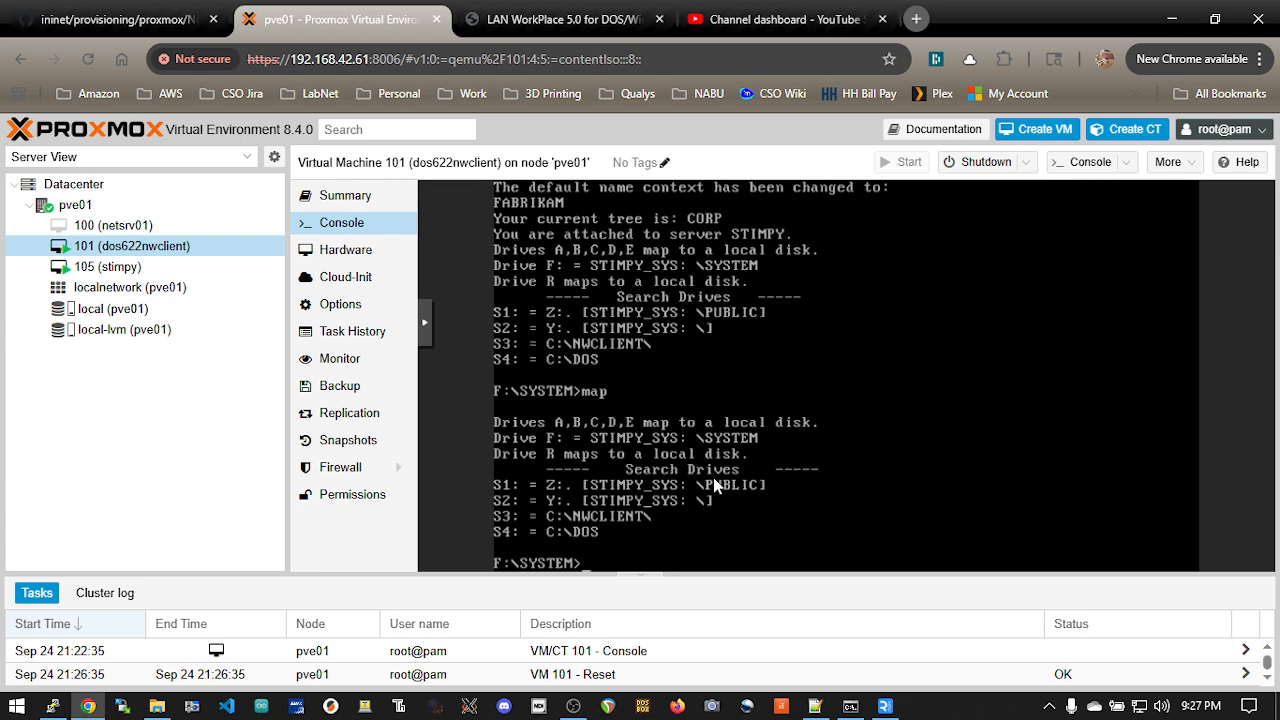
pyautogui.write('netadmin')
pyautogui.press('Return')
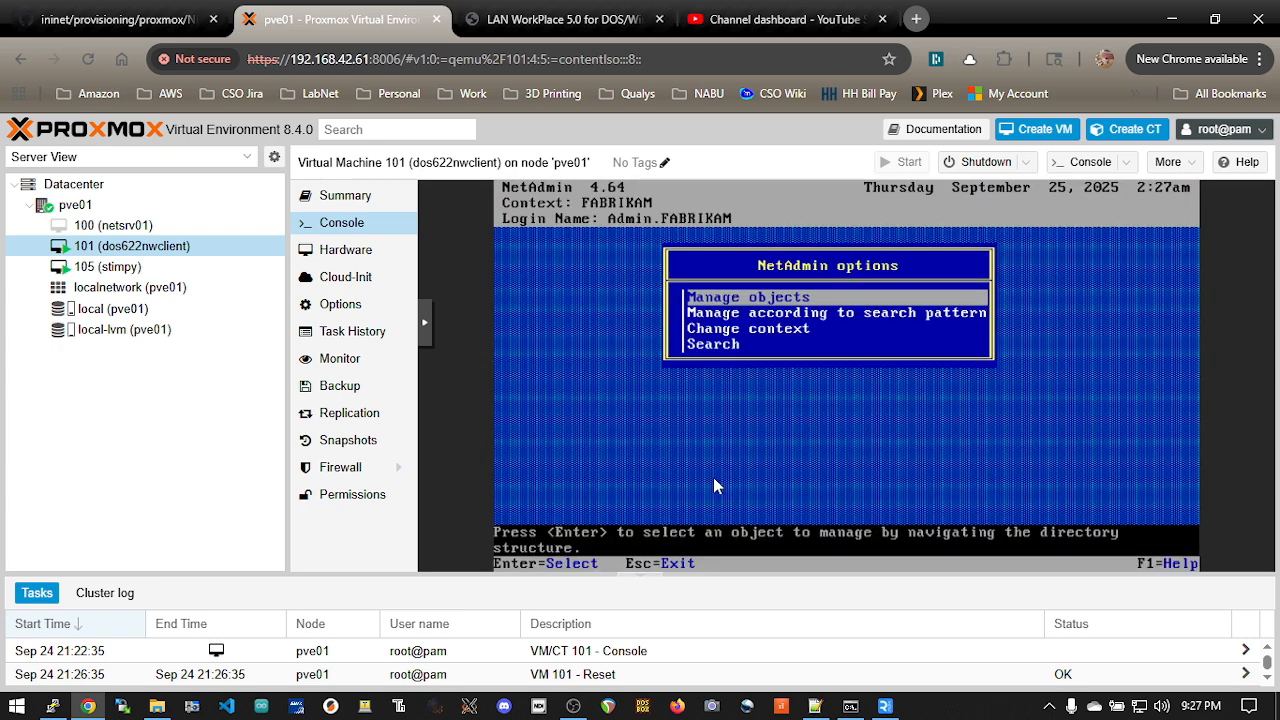
pyautogui.press('Escape')
pyautogui.press('Return')
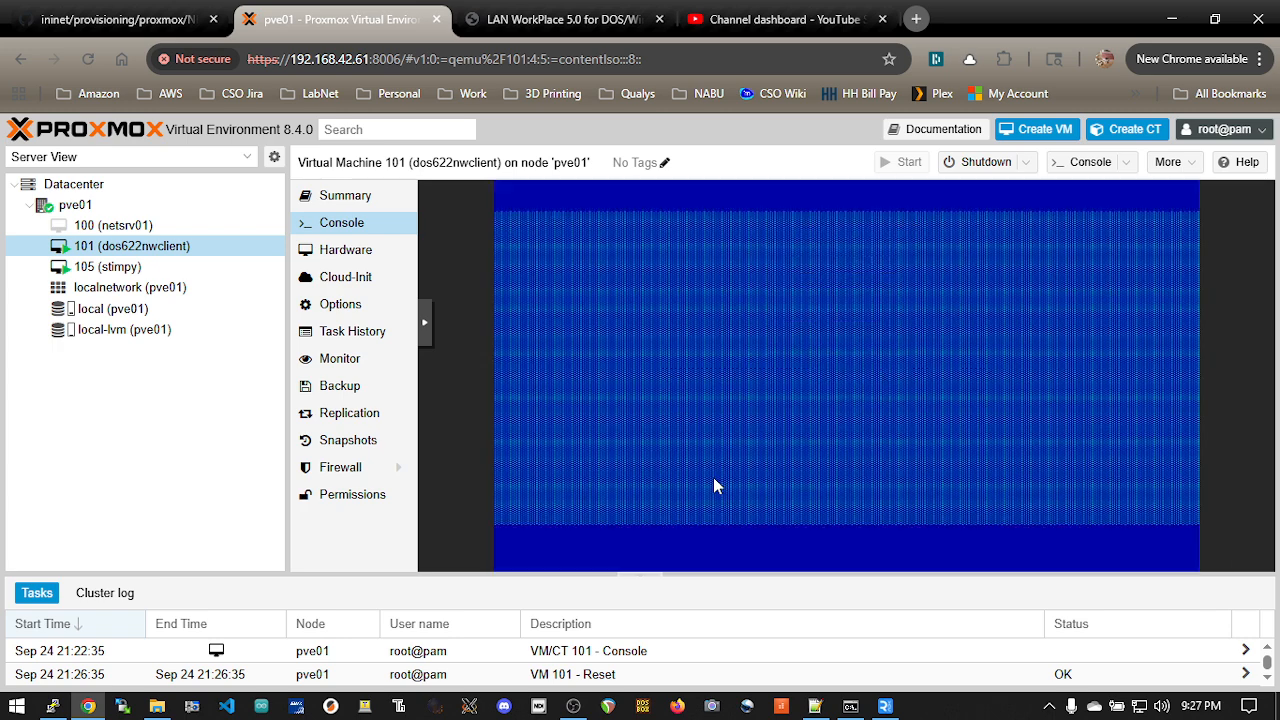
# Step: Return to drive C: and stop VM 101
pyautogui.write('cd')
pyautogui.write(':')
pyautogui.press('Return')
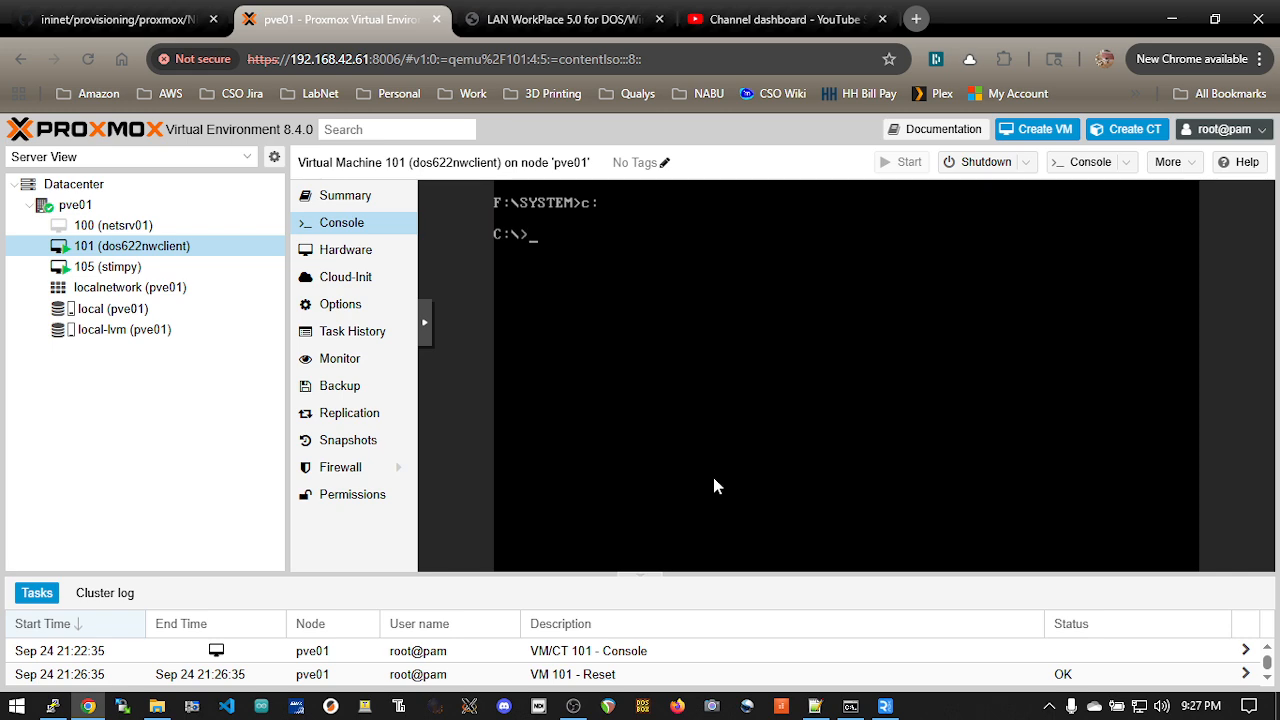
pyautogui.click(1026, 162)
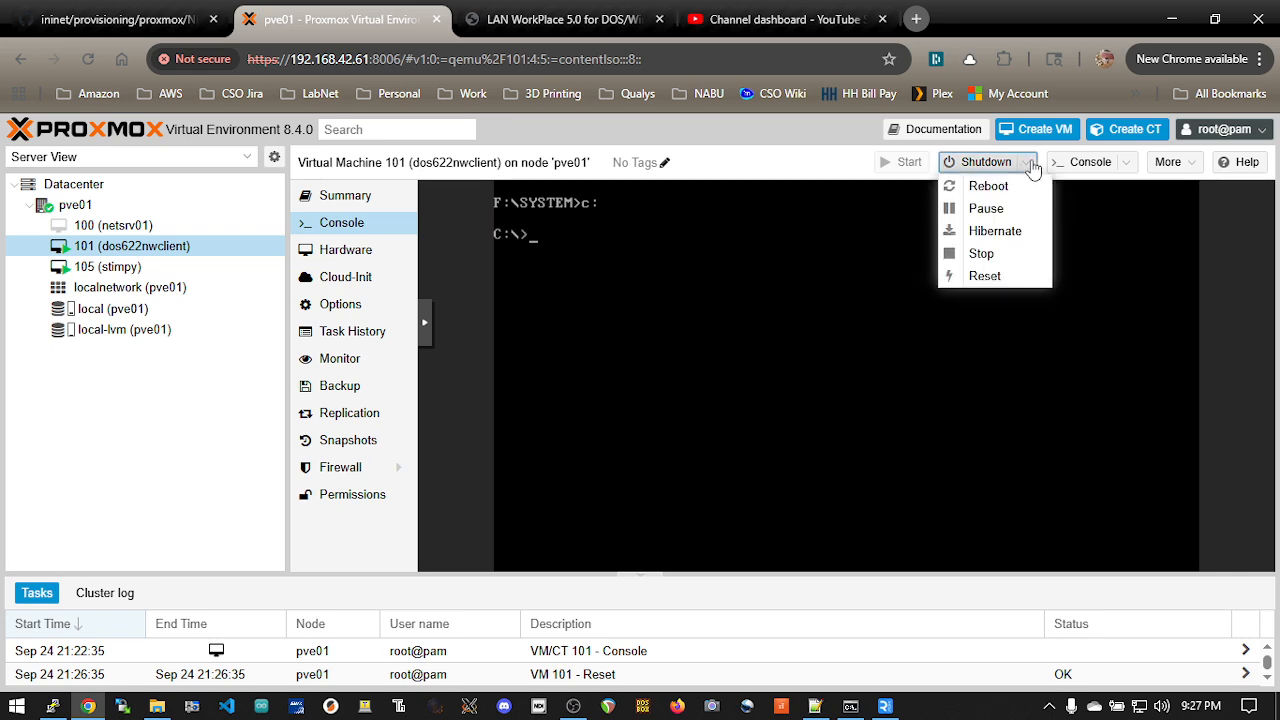
pyautogui.click(972, 254)
pyautogui.click(625, 452)
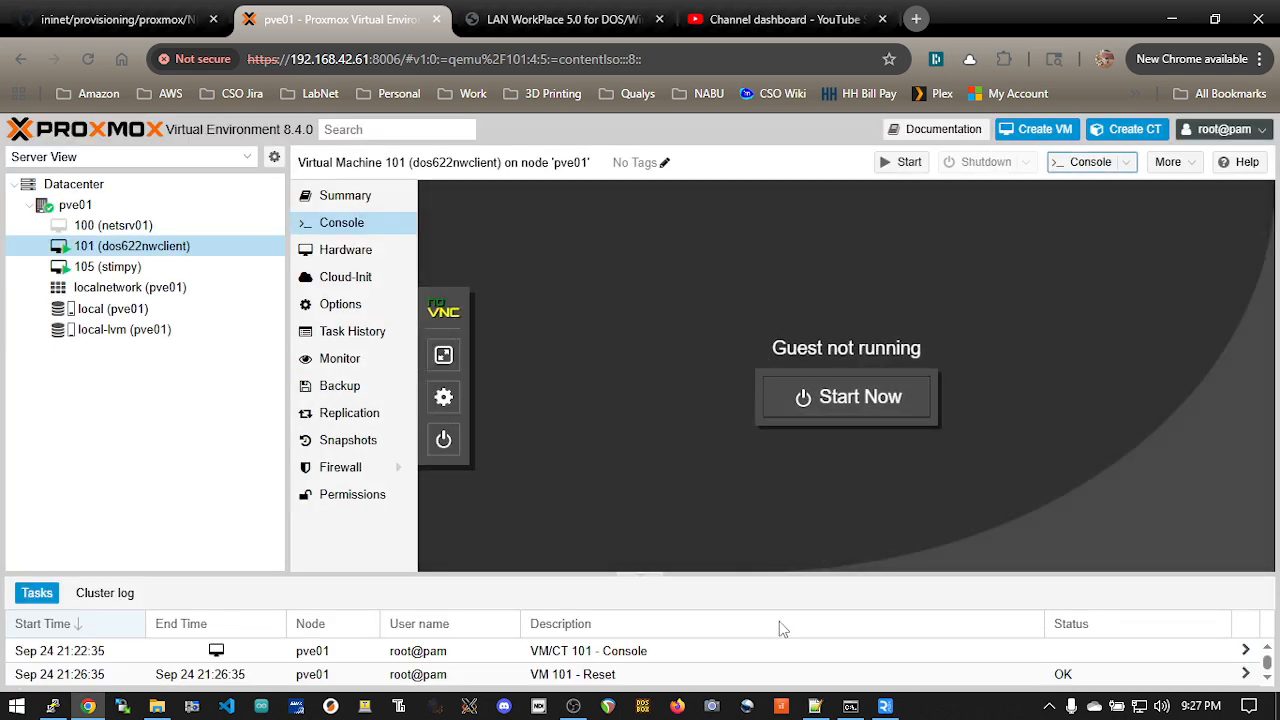
# Step: Switch to Notepad++ and copy the line "args: -vnc 0.0.0.0:77" from the end of the notes
pyautogui.click(815, 706)
pyautogui.click(521, 267)
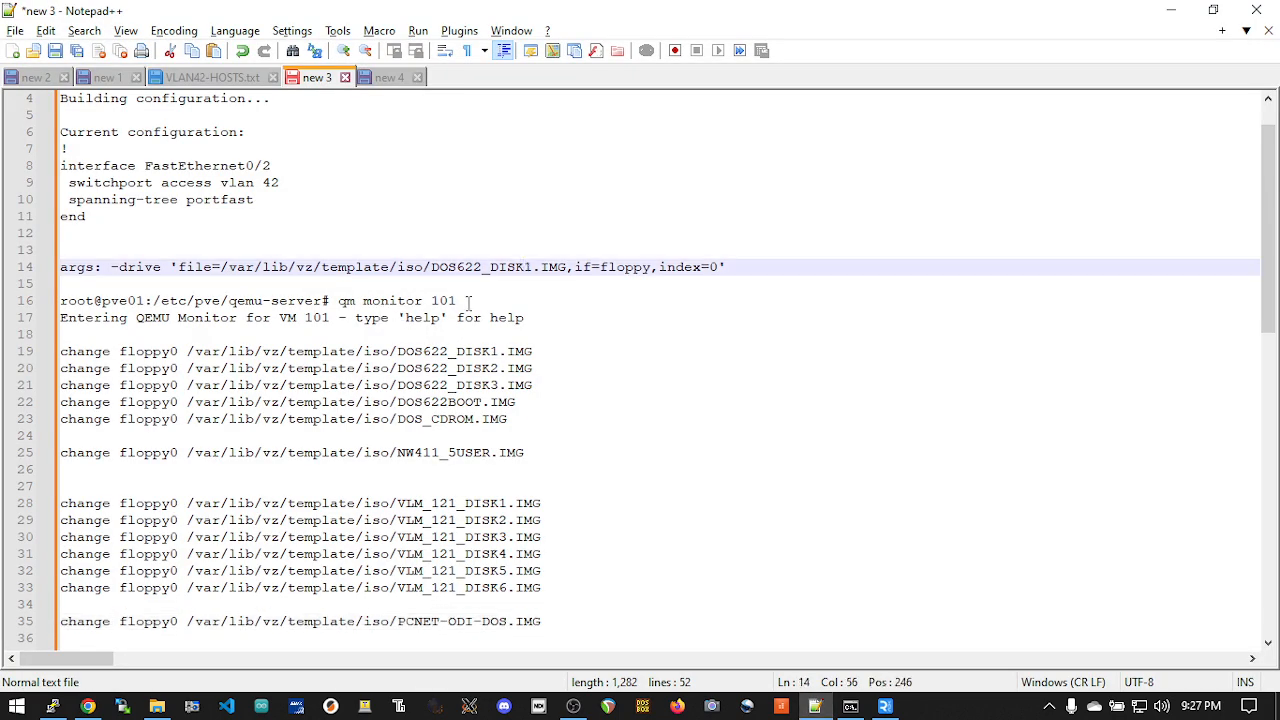
pyautogui.scroll(-8, 368, 245)
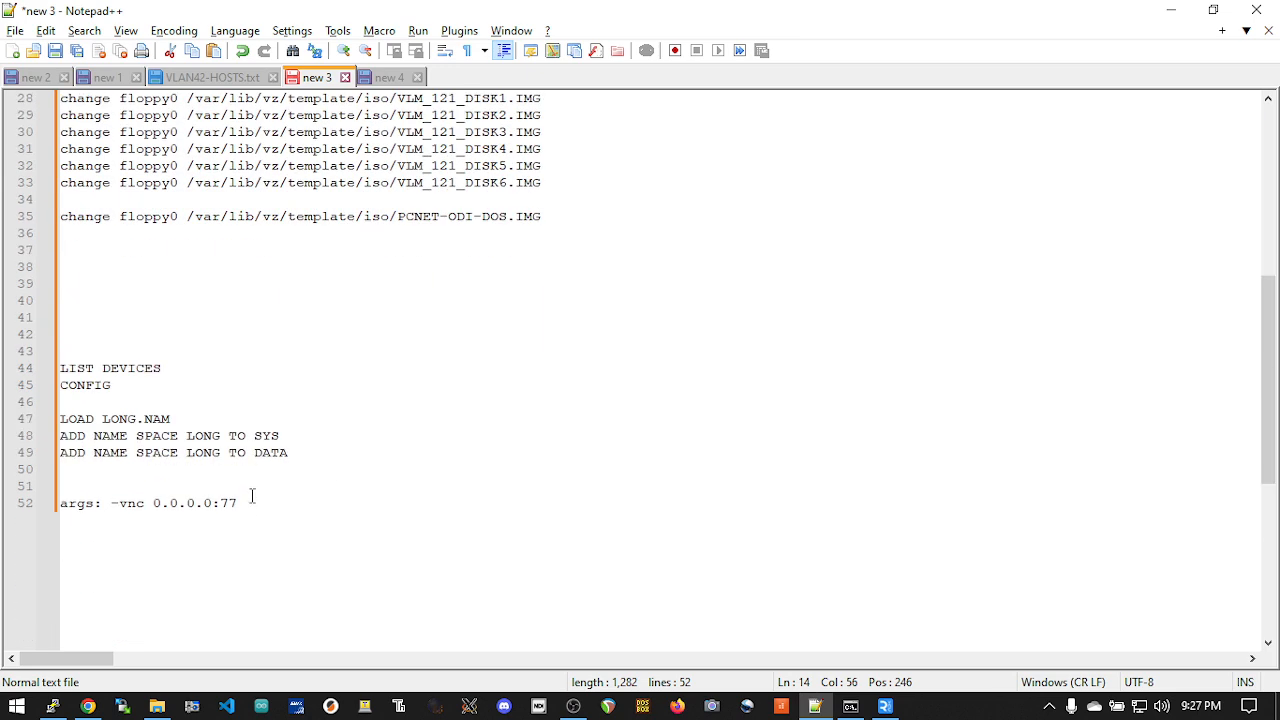
pyautogui.moveTo(251, 500); pyautogui.dragTo(45, 505)
pyautogui.rightClick(148, 517)
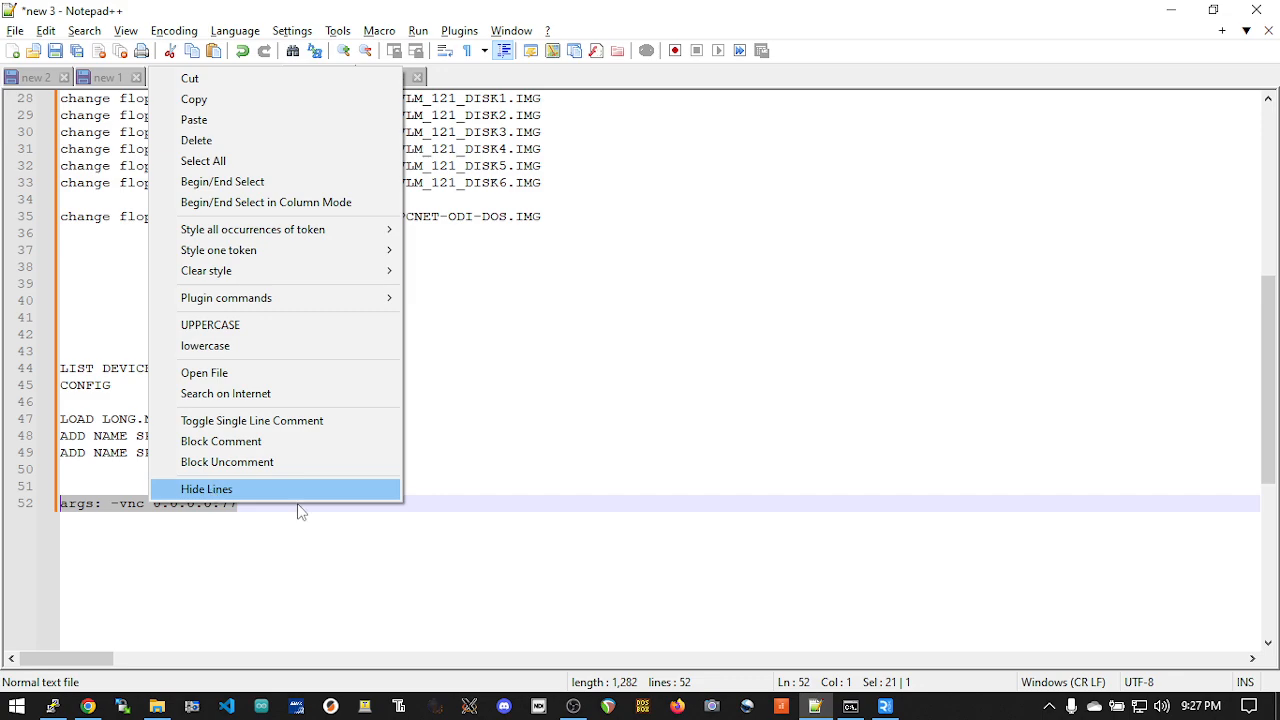
pyautogui.click(323, 103)
# Step: Switch to the PuTTY terminal, quit the QEMU monitor and open 101.conf in vi
pyautogui.hotkey('alt', 'Tab')
pyautogui.click(883, 268)
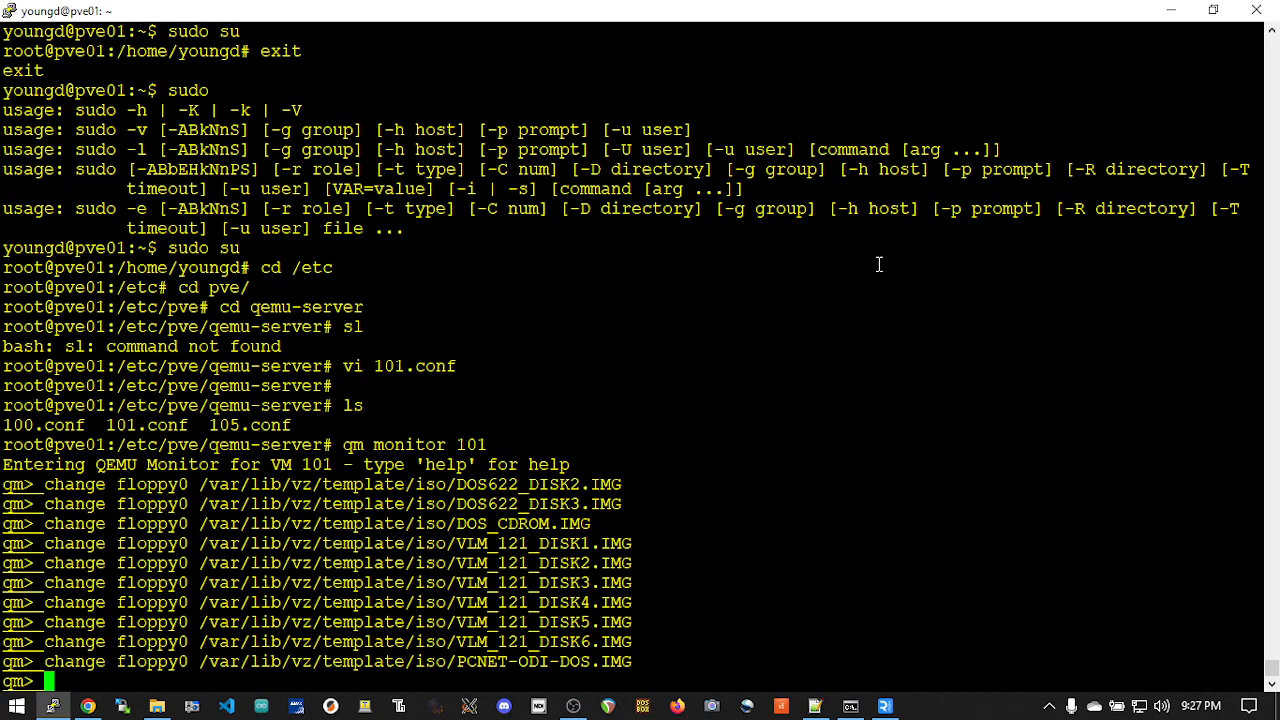
pyautogui.write('quit')
pyautogui.press('Return')
pyautogui.write('vi ')
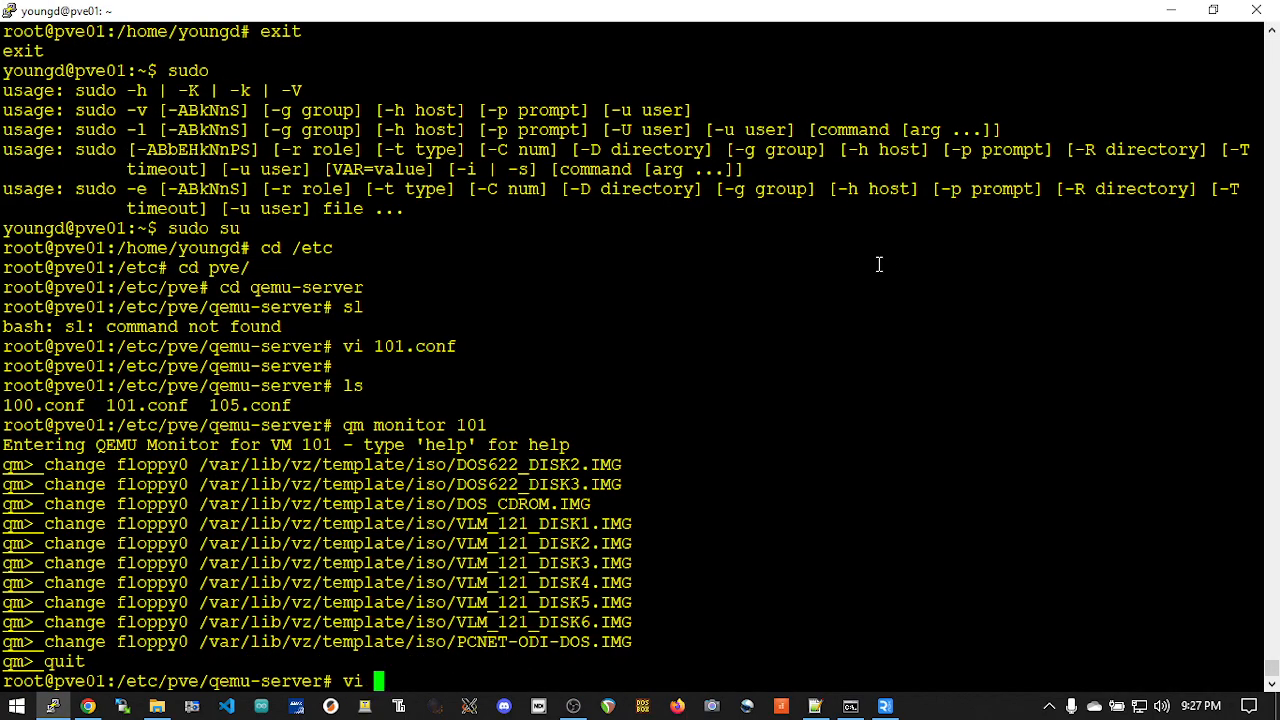
pyautogui.write('101')
pyautogui.press('Tab')
pyautogui.press('Return')
# Step: Replace the floppy drive argument after "args:" on the last line with the copied text "args: -vnc 0.0.0.0:77"
pyautogui.press('Down')
pyautogui.press('Down')
pyautogui.press('Down')
pyautogui.press('Down')
pyautogui.press('Down')
pyautogui.press('Down')
pyautogui.press('Down')
pyautogui.press('Down')
pyautogui.press('Down')
pyautogui.press('Down')
pyautogui.press('Down')
pyautogui.press('Down')
pyautogui.press('Down')
pyautogui.press('Down')
pyautogui.press('Down')
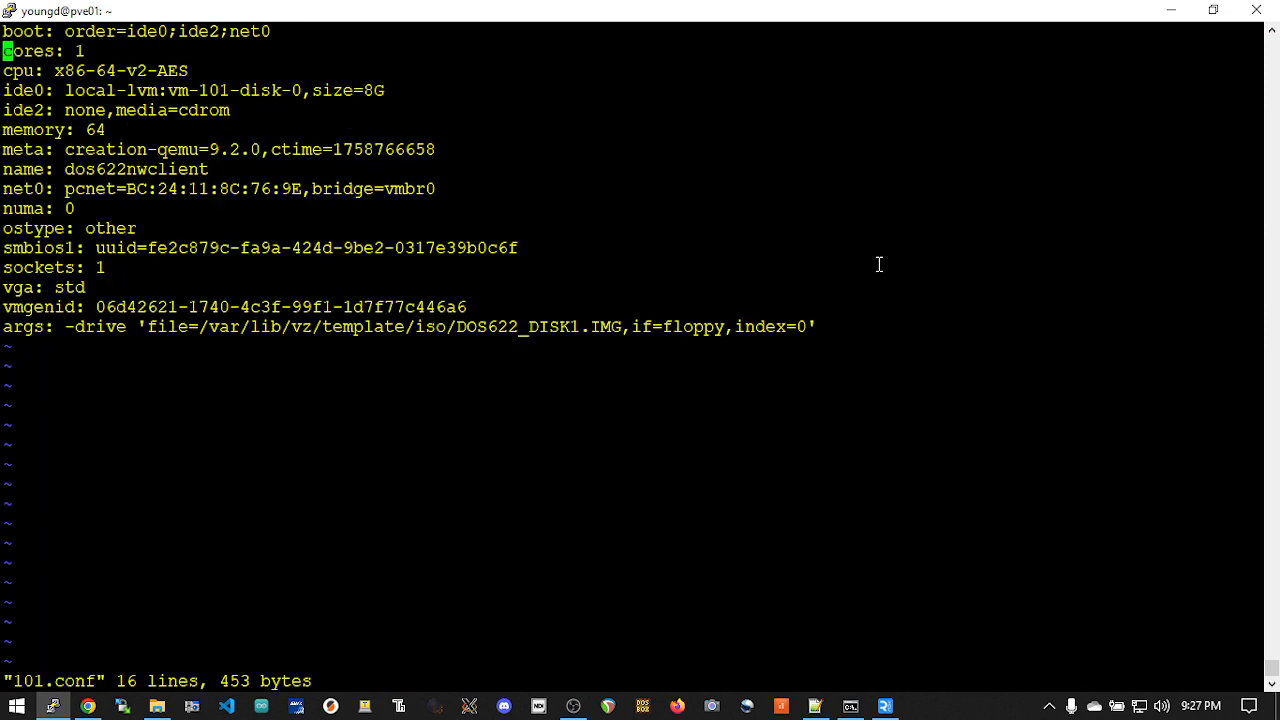
pyautogui.press('Right')
pyautogui.press('Right')
pyautogui.press('Right')
pyautogui.press('Right')
pyautogui.press('Right')
pyautogui.press('Right')
pyautogui.hotkey('shift', 'd')
pyautogui.press('a')
pyautogui.rightClick(709, 258)
pyautogui.press('Escape')
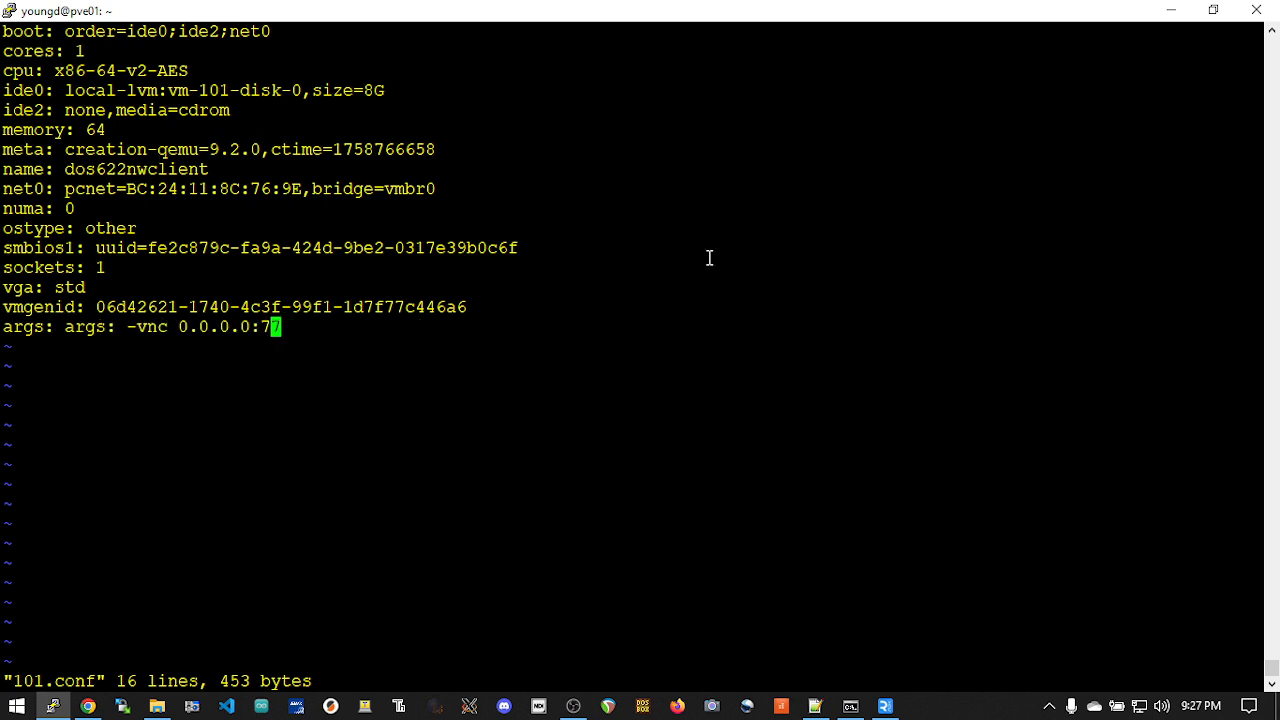
# Step: Save 101.conf and quit vi
pyautogui.press('Left')
pyautogui.press('Left')
pyautogui.press('Left')
pyautogui.press('Left')
pyautogui.press('Left')
pyautogui.press('Left')
pyautogui.press('Left')
pyautogui.press('Left')
pyautogui.press('Right')
pyautogui.press('Right')
pyautogui.press('Right')
pyautogui.press('Right')
pyautogui.press('Right')
pyautogui.press('Right')
pyautogui.press('Right')
pyautogui.press('Right')
pyautogui.press('Left')
pyautogui.press('Left')
pyautogui.press('Left')
pyautogui.write(':')
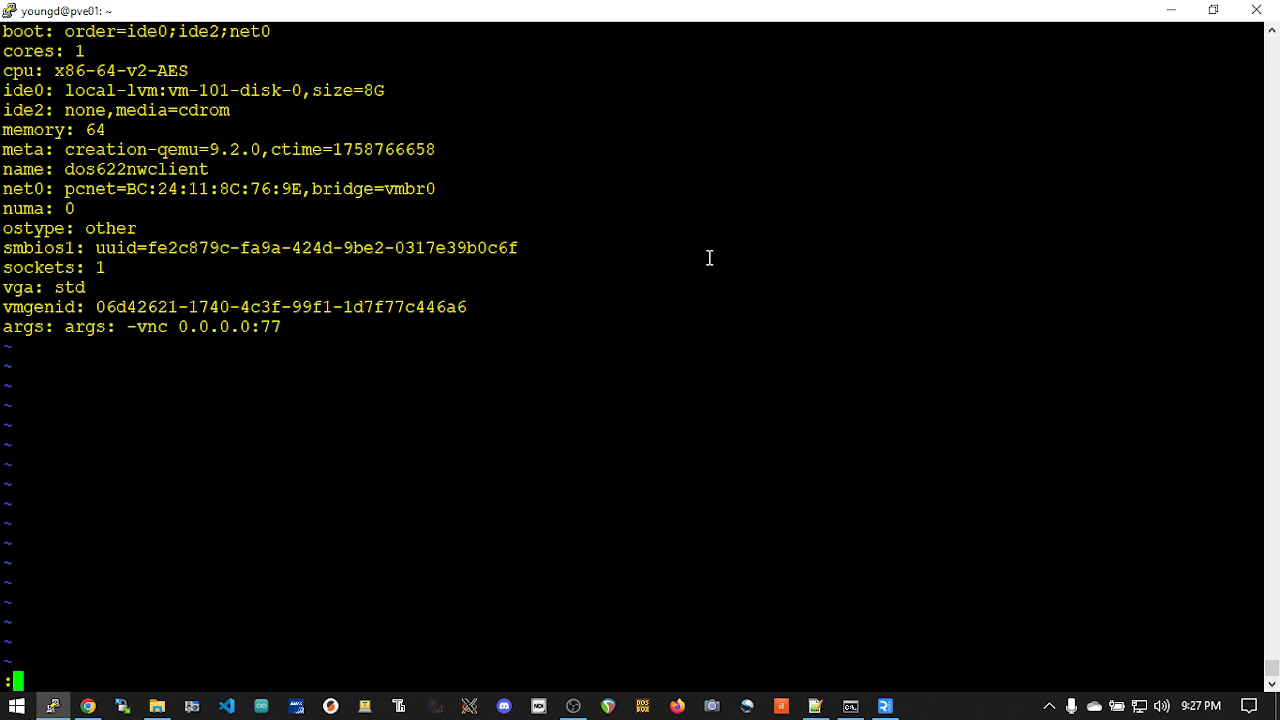
pyautogui.write('wq')
pyautogui.press('Return')
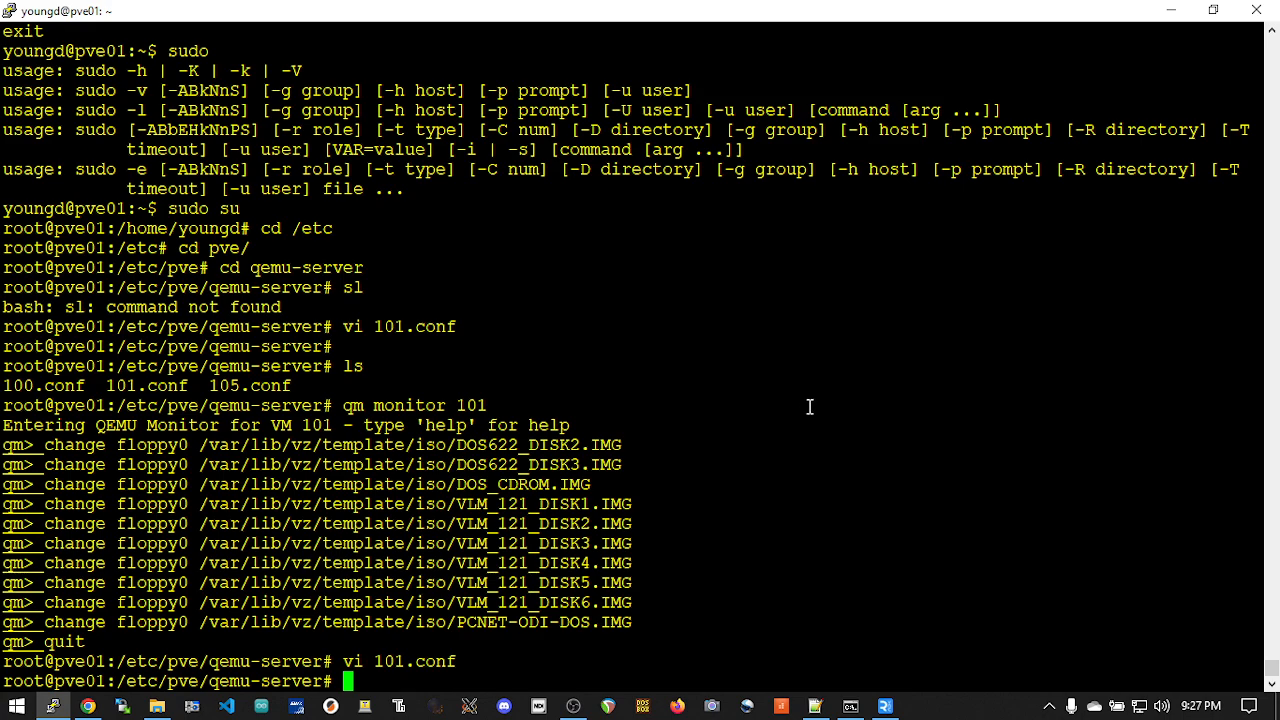
# Step: Try to start VM 101 in Proxmox and inspect the output of its start task
pyautogui.click(88, 706)
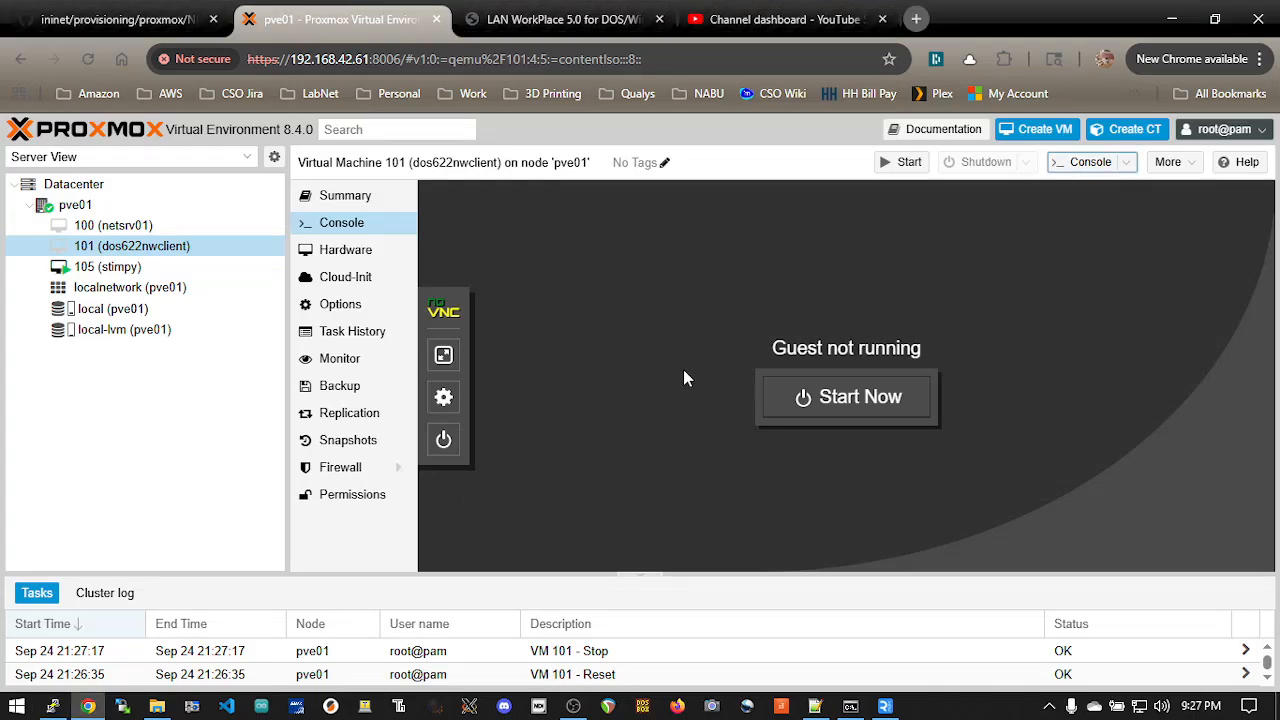
pyautogui.click(852, 397)
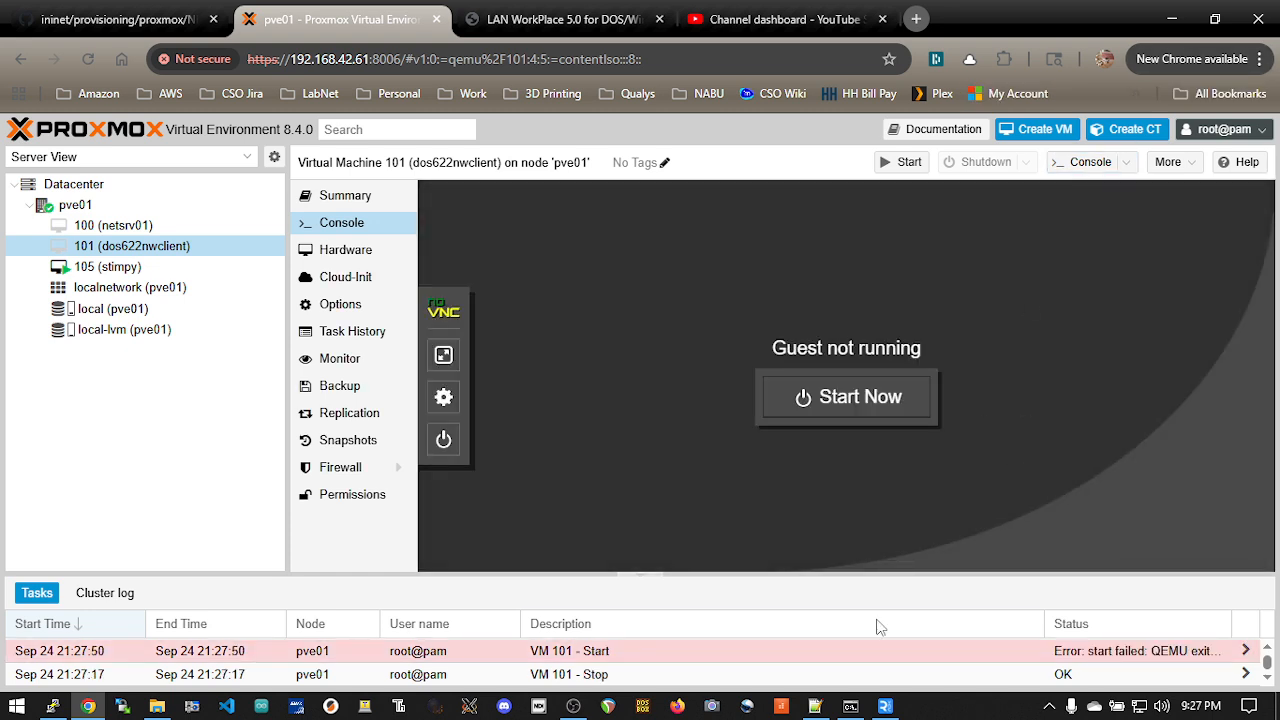
pyautogui.click(780, 650)
pyautogui.doubleClick(782, 652)
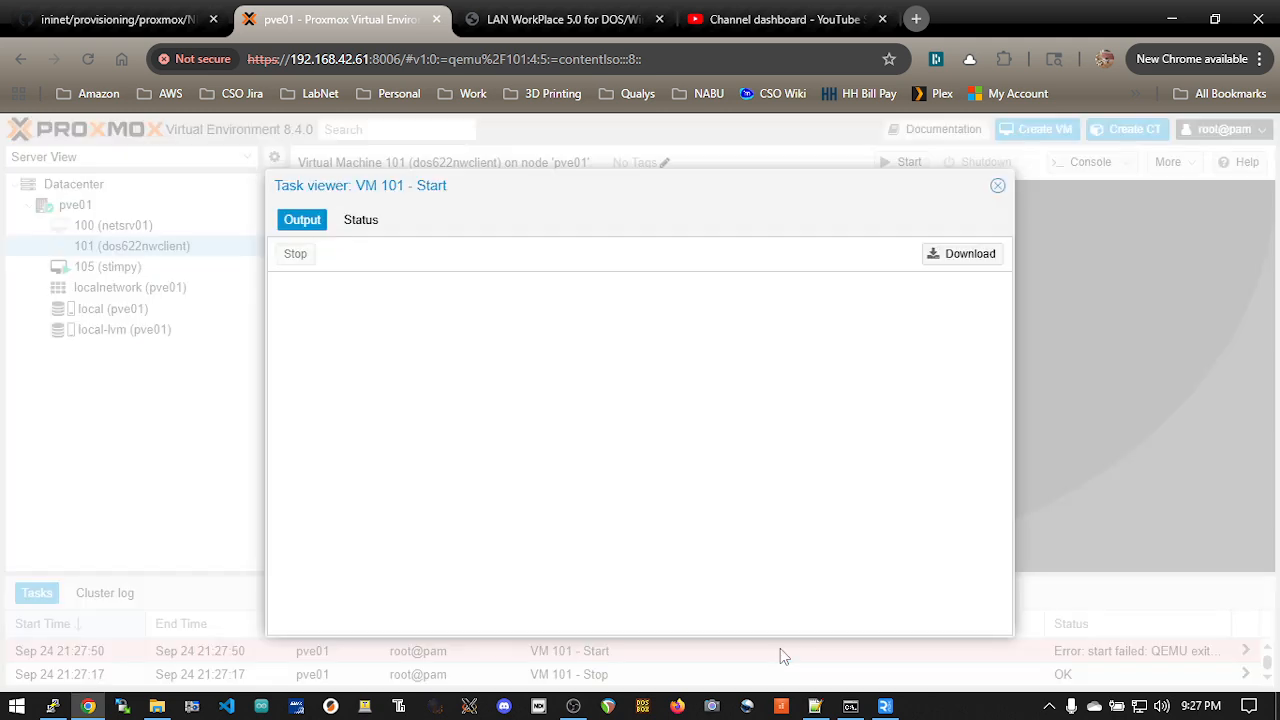
pyautogui.click(998, 186)
# Step: Reopen 101.conf in vi from the terminal and delete the duplicate "args:" so the last line reads "args: -vnc 0.0.0.0:77"
pyautogui.hotkey('alt', 'Tab')
pyautogui.press('Up')
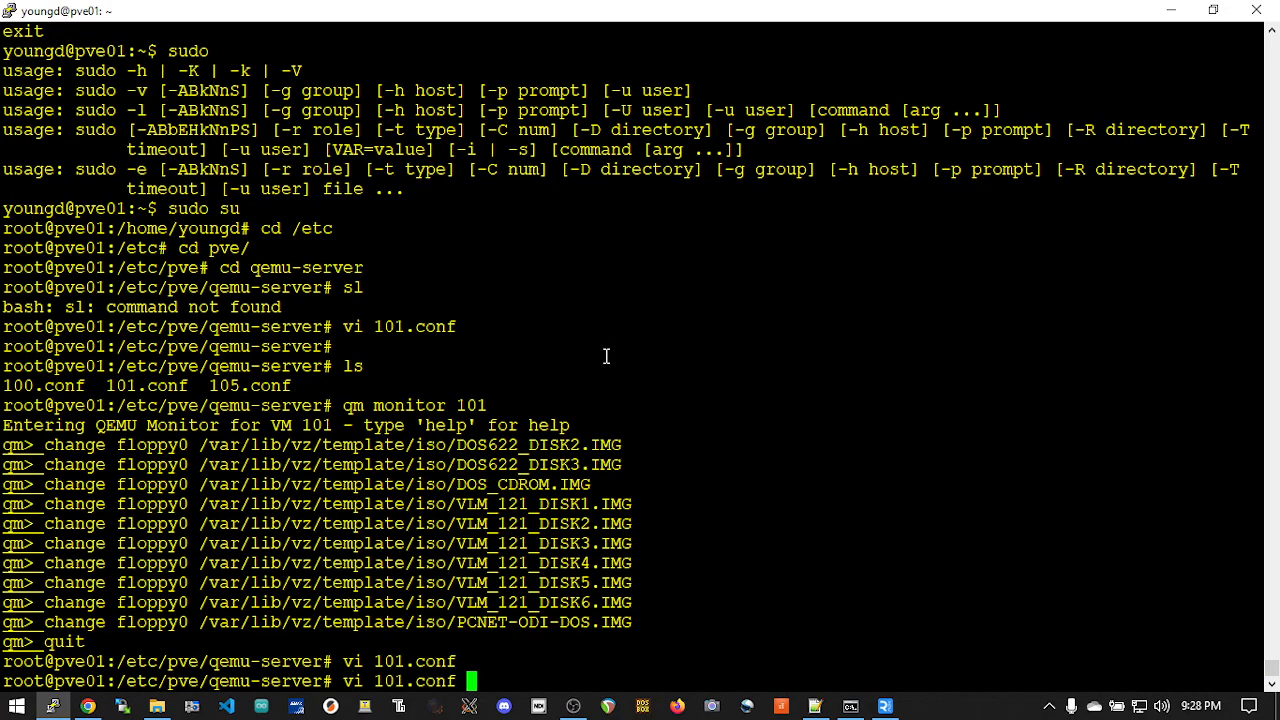
pyautogui.press('Return')
pyautogui.press('Down')
pyautogui.press('Down')
pyautogui.press('Down')
pyautogui.press('Down')
pyautogui.press('Down')
pyautogui.press('Down')
pyautogui.press('Down')
pyautogui.press('Down')
pyautogui.press('Down')
pyautogui.press('Down')
pyautogui.press('Down')
pyautogui.press('Down')
pyautogui.press('Down')
pyautogui.press('Down')
pyautogui.press('Down')
pyautogui.press('x')
pyautogui.press('x')
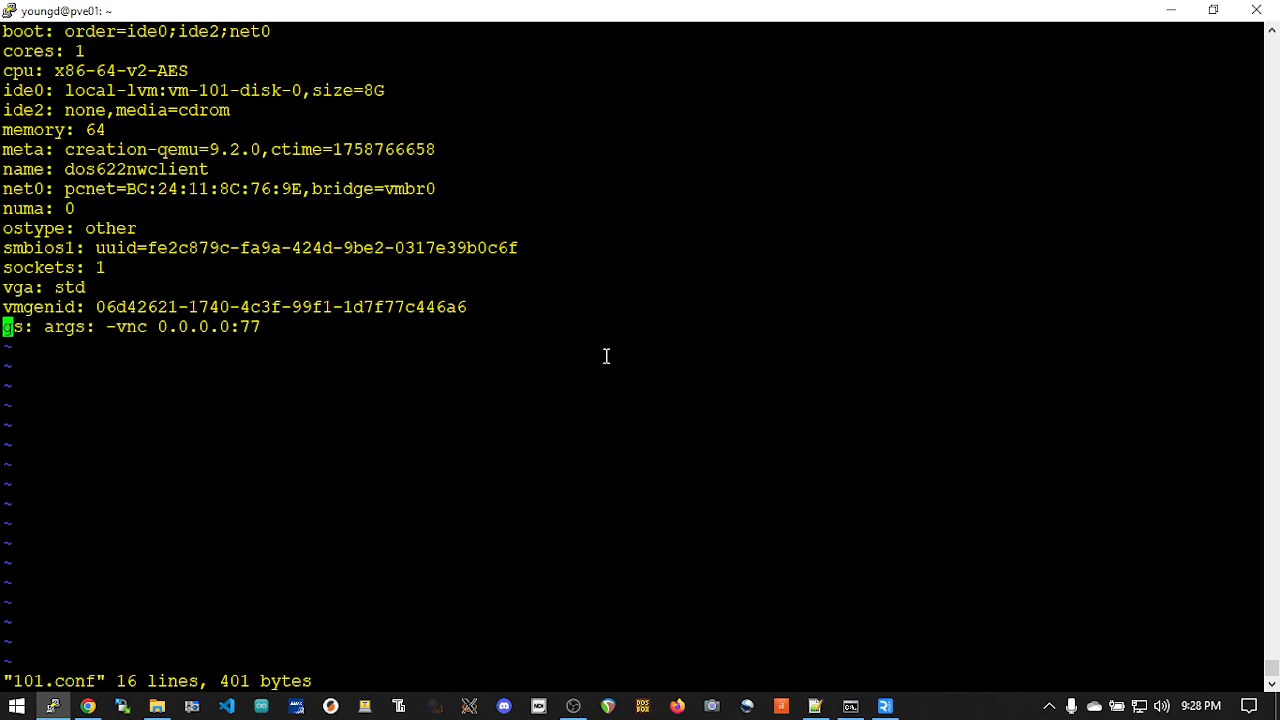
pyautogui.press('x')
pyautogui.press('x')
pyautogui.press('x')
pyautogui.press('x')
# Step: Save and close 101.conf, and start VM 101 in Proxmox
pyautogui.write(':wq')
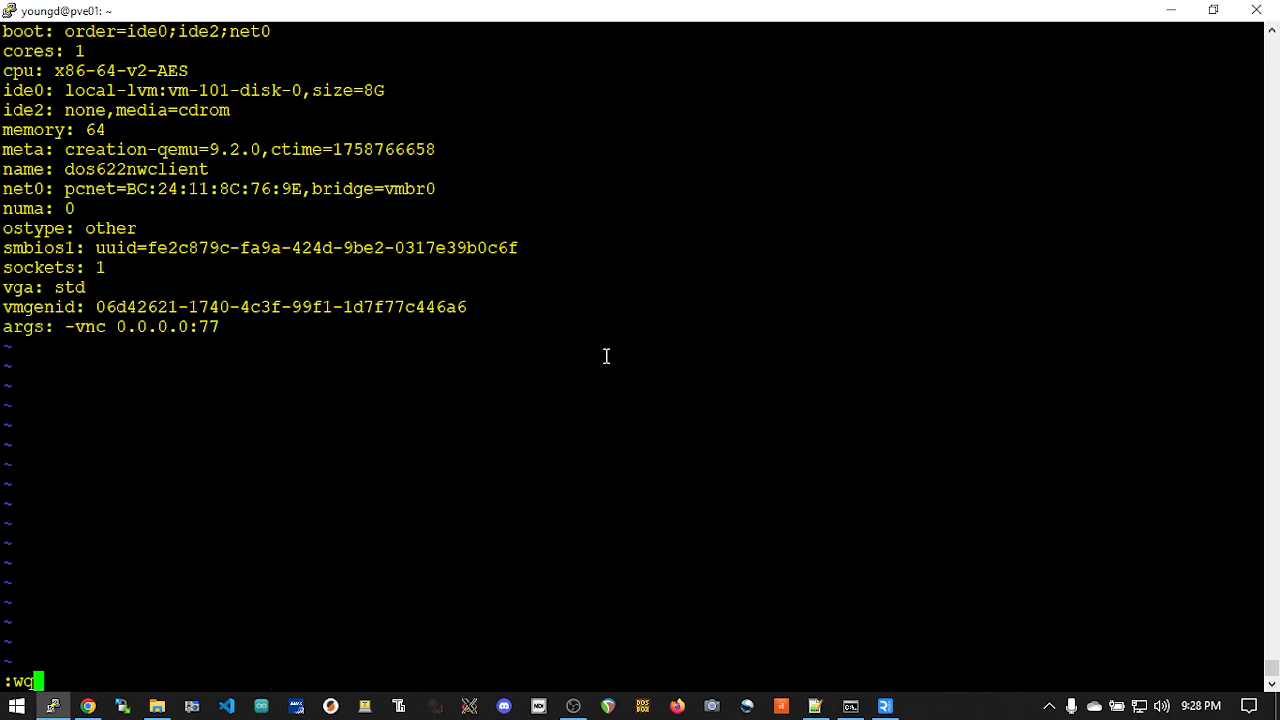
pyautogui.press('Return')
pyautogui.hotkey('alt', 'Tab')
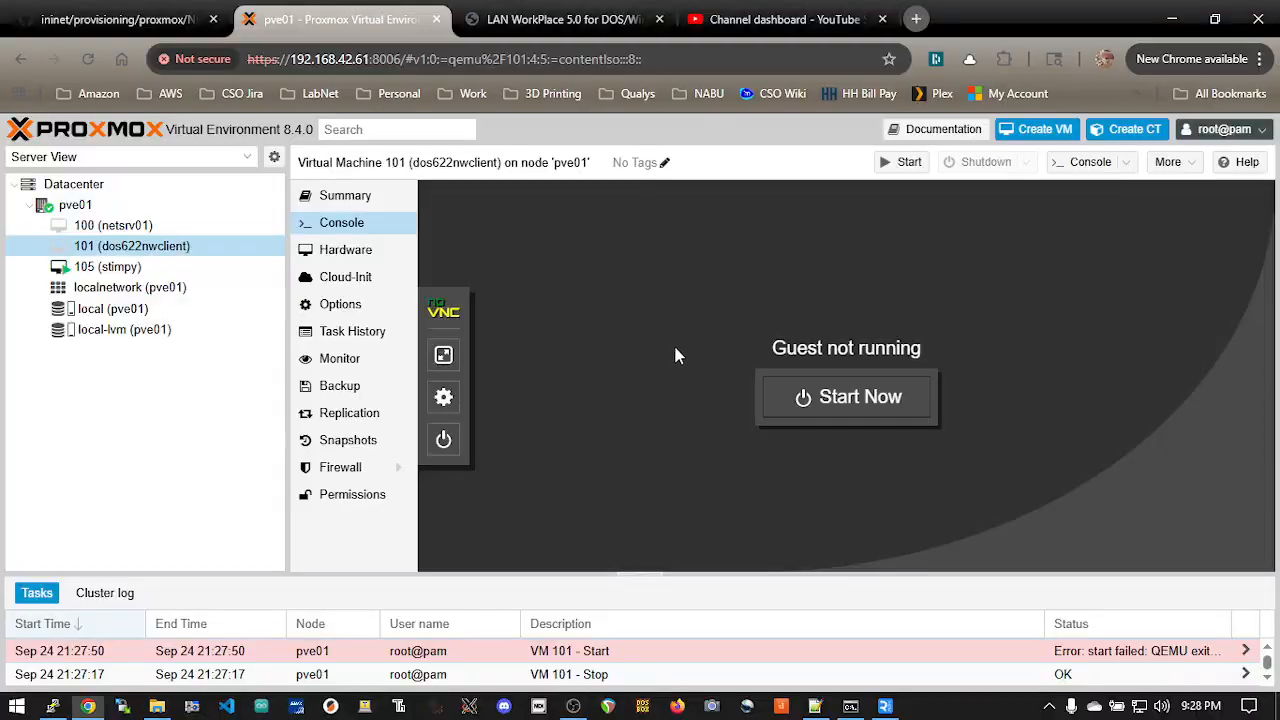
pyautogui.click(780, 398)
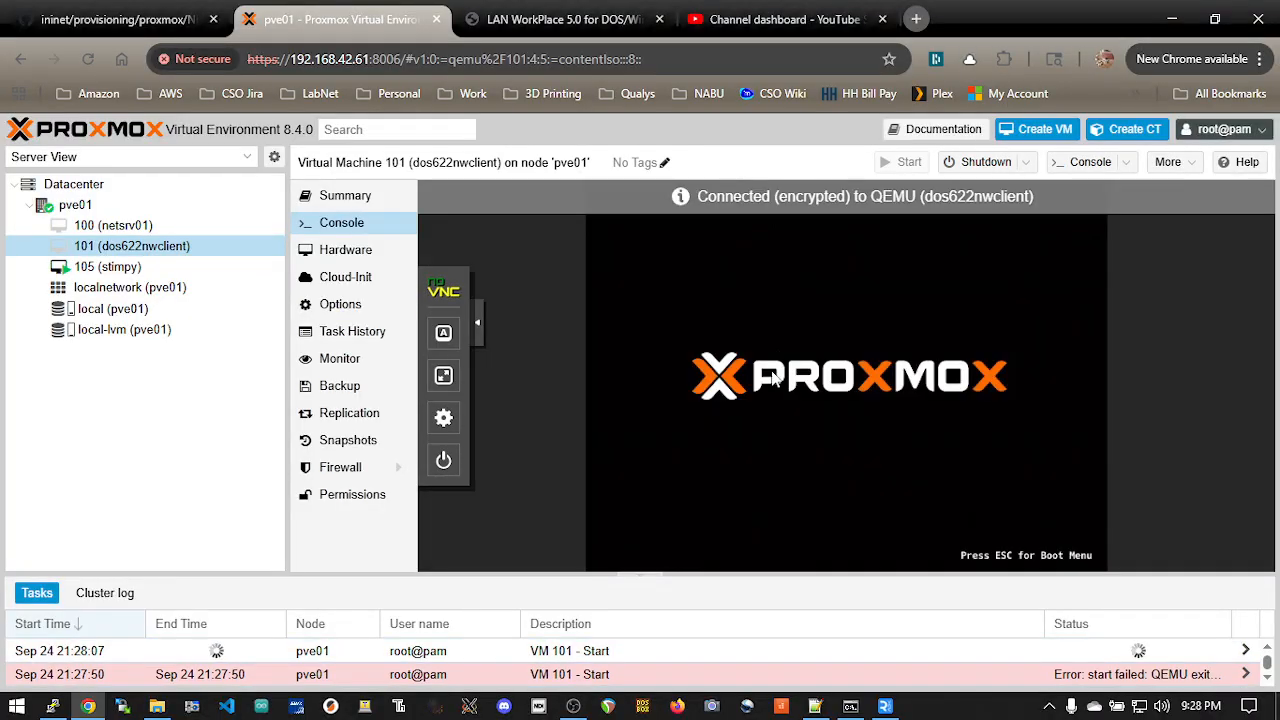
# Step: Switch to RealVNC Viewer and open the properties of the dos01 connection at its address
pyautogui.click(884, 706)
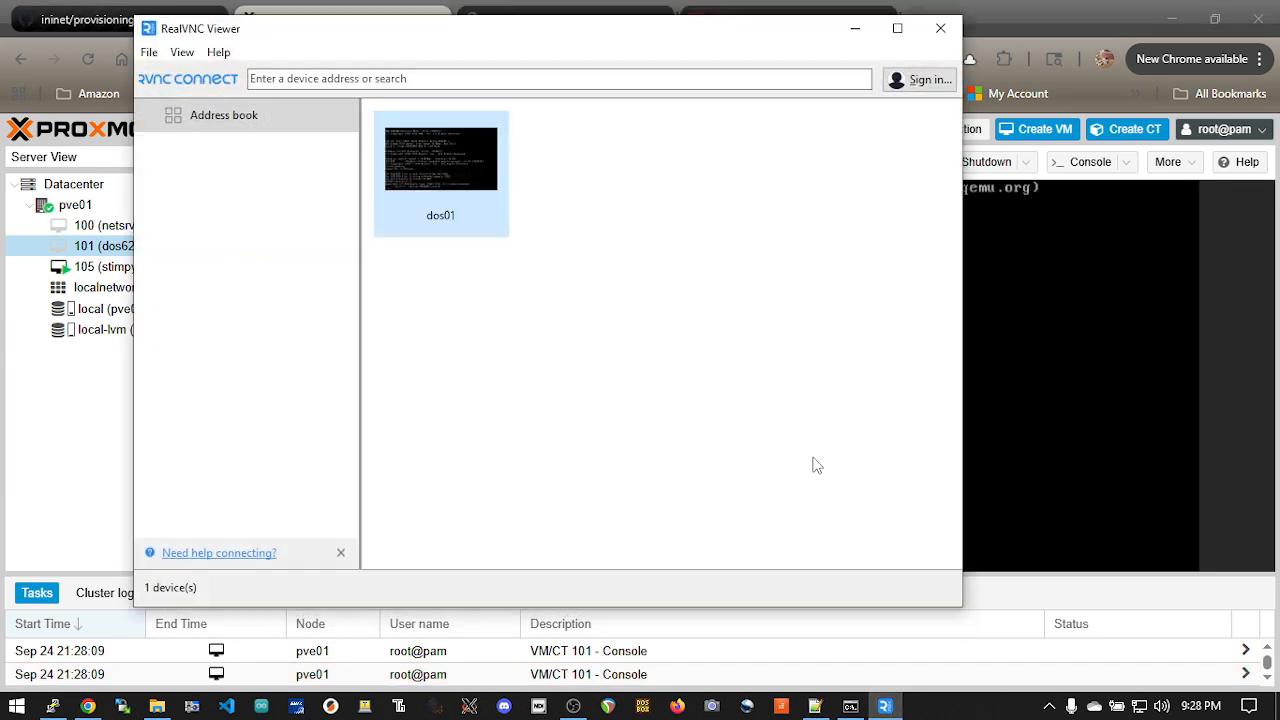
pyautogui.rightClick(464, 143)
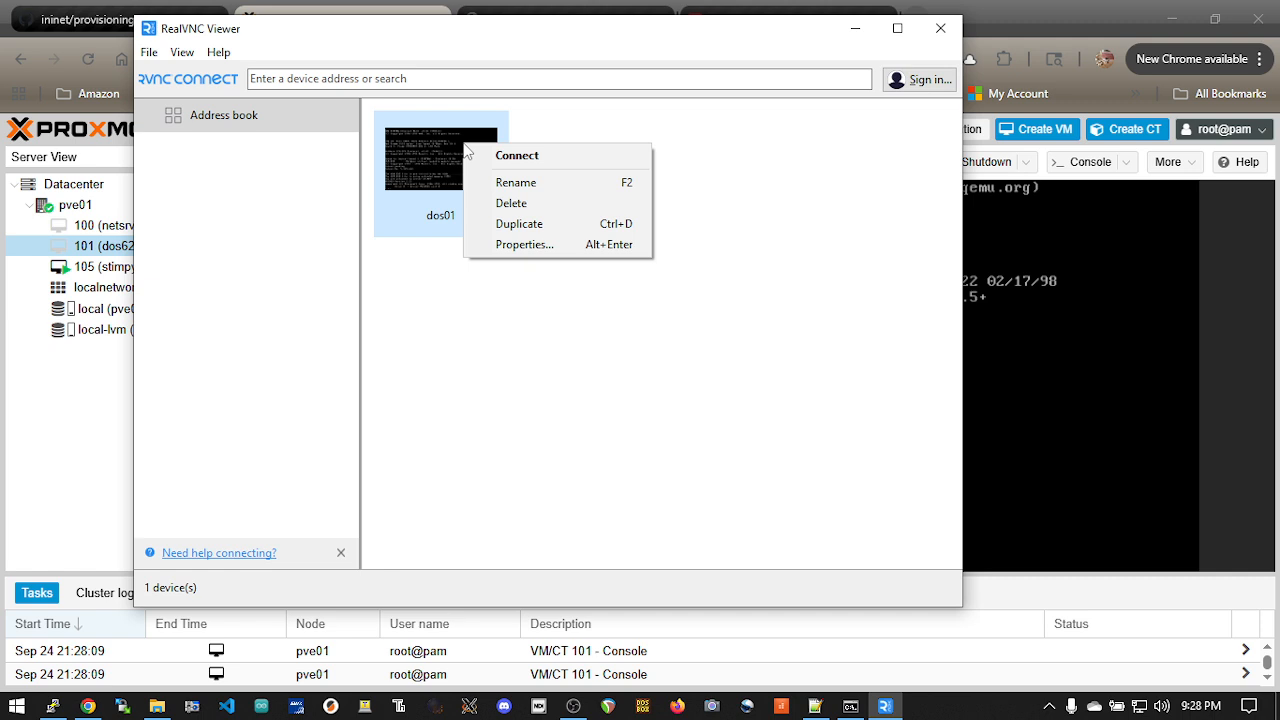
pyautogui.click(538, 245)
pyautogui.click(440, 248)
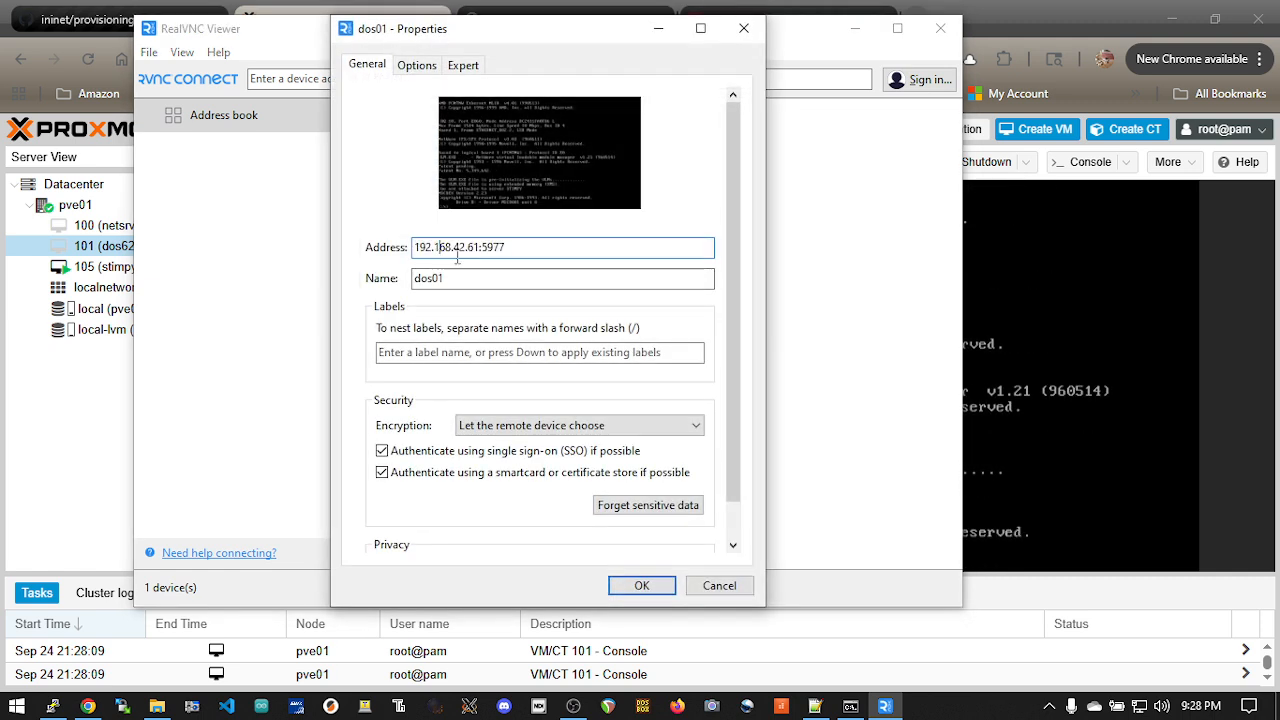
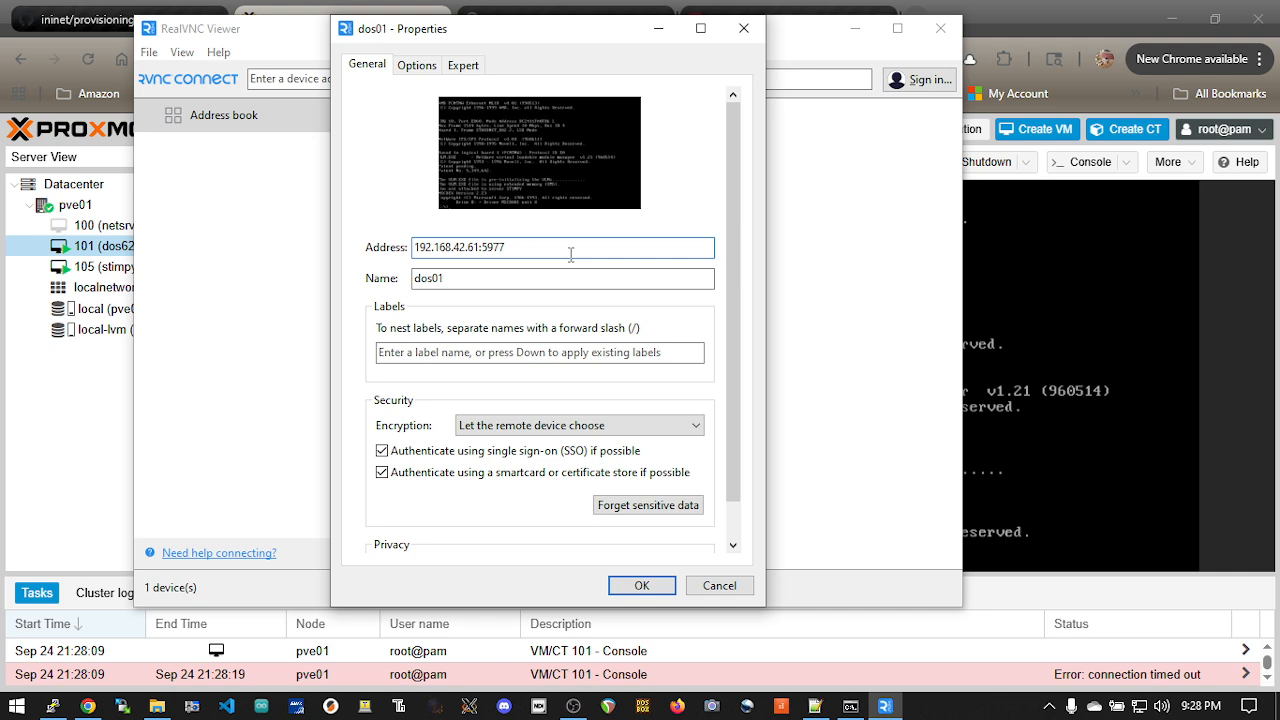
# Step: Rename the VNC connection to dos622nwclient, save its properties, and connect to it
pyautogui.doubleClick(486, 278)
pyautogui.write('dos')
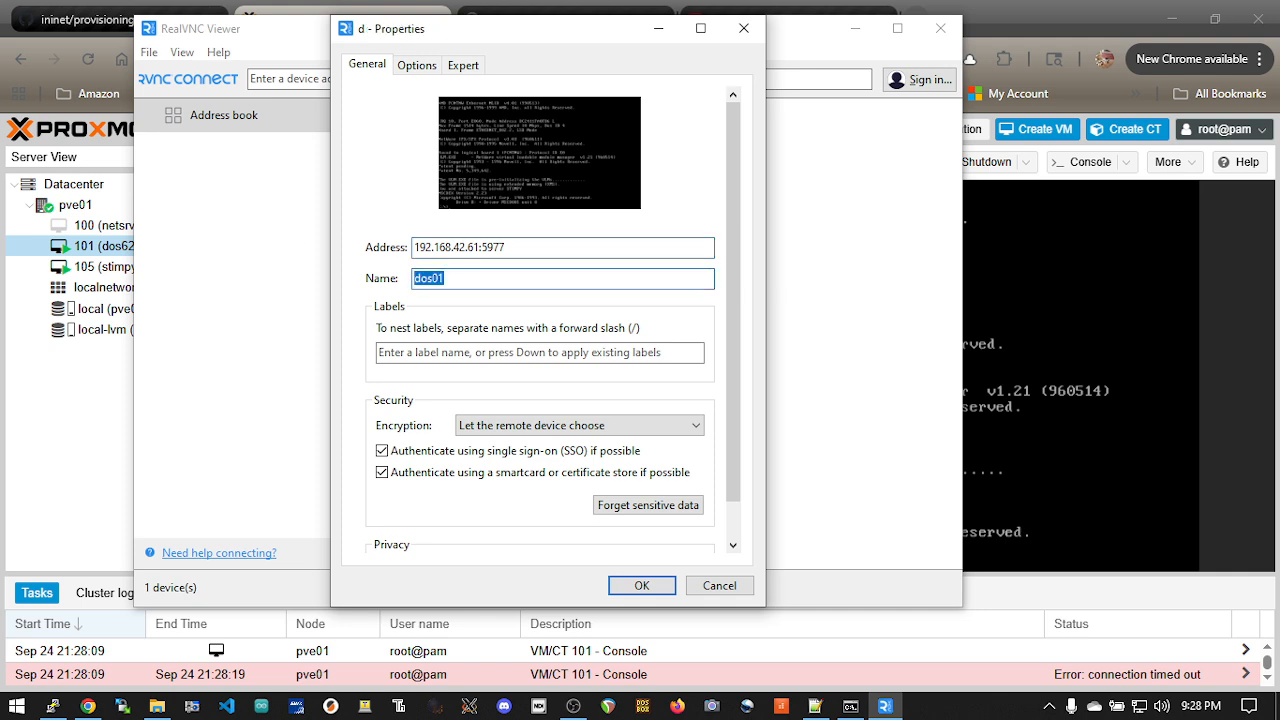
pyautogui.write('622nwclient')
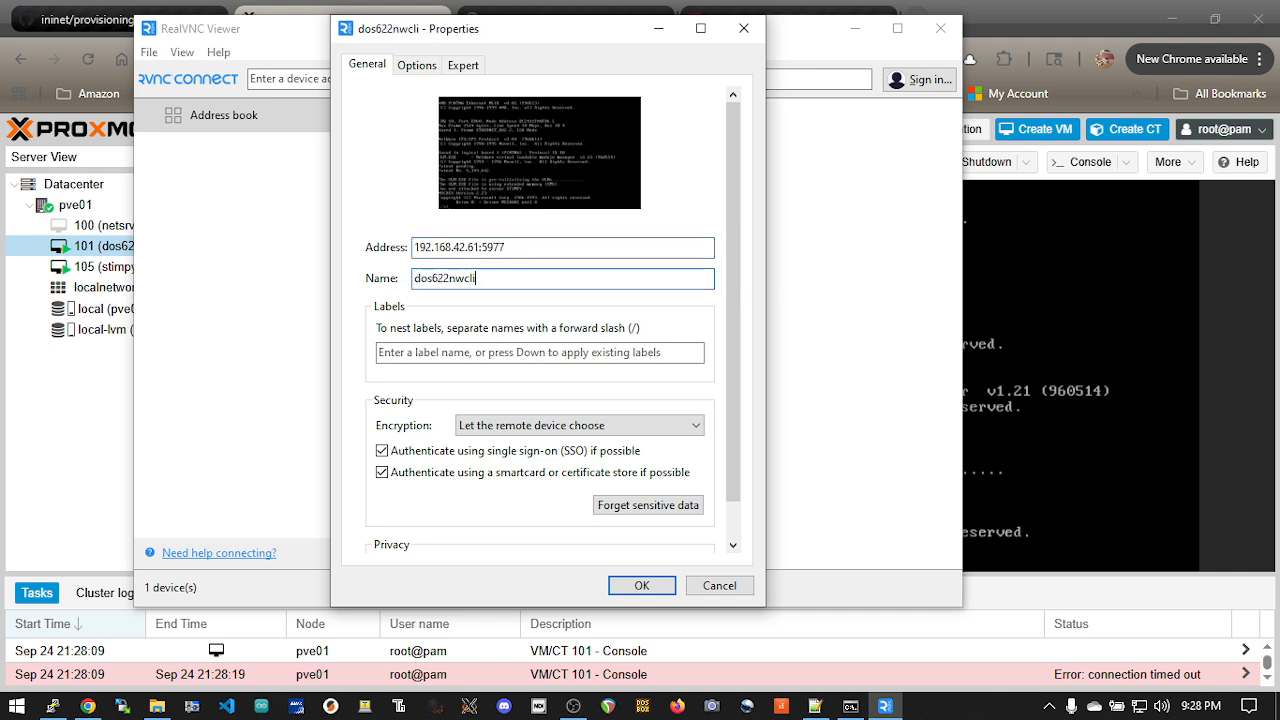
pyautogui.click(642, 584)
pyautogui.doubleClick(467, 180)
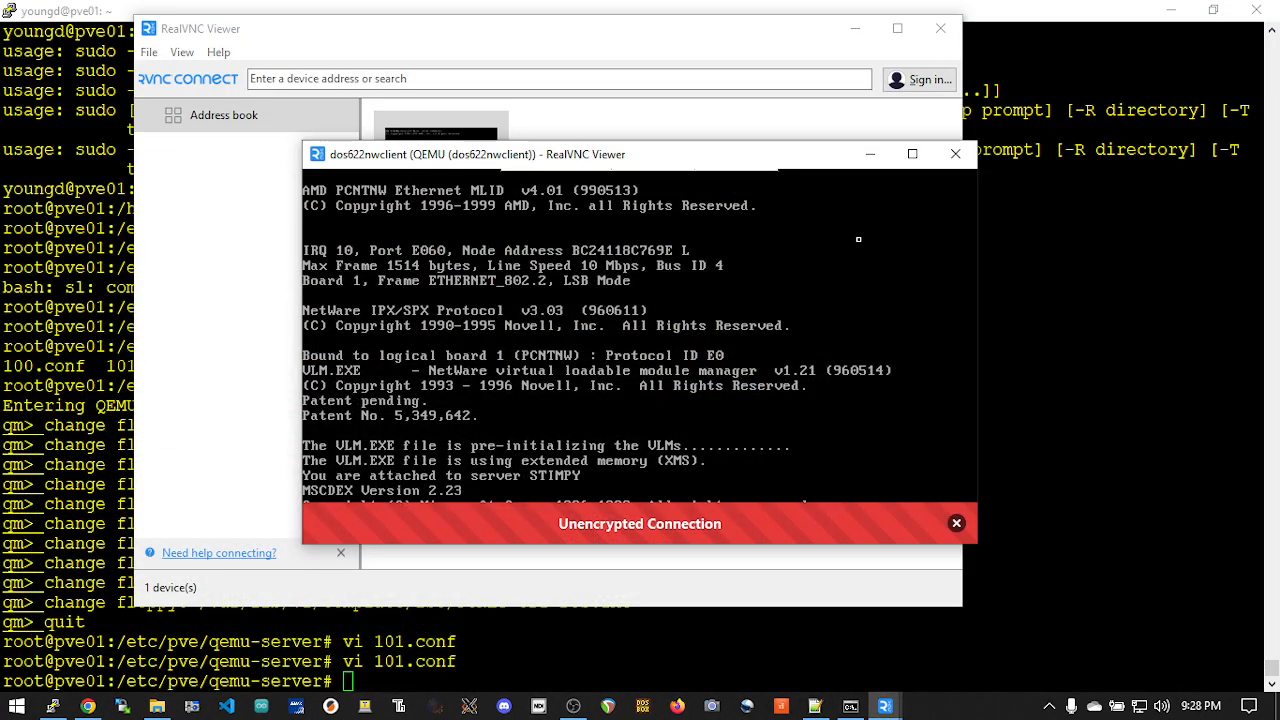
# Step: Minimize all windows except the dos622nwclient session and move that session window to the upper-left area of the desktop
pyautogui.click(855, 29)
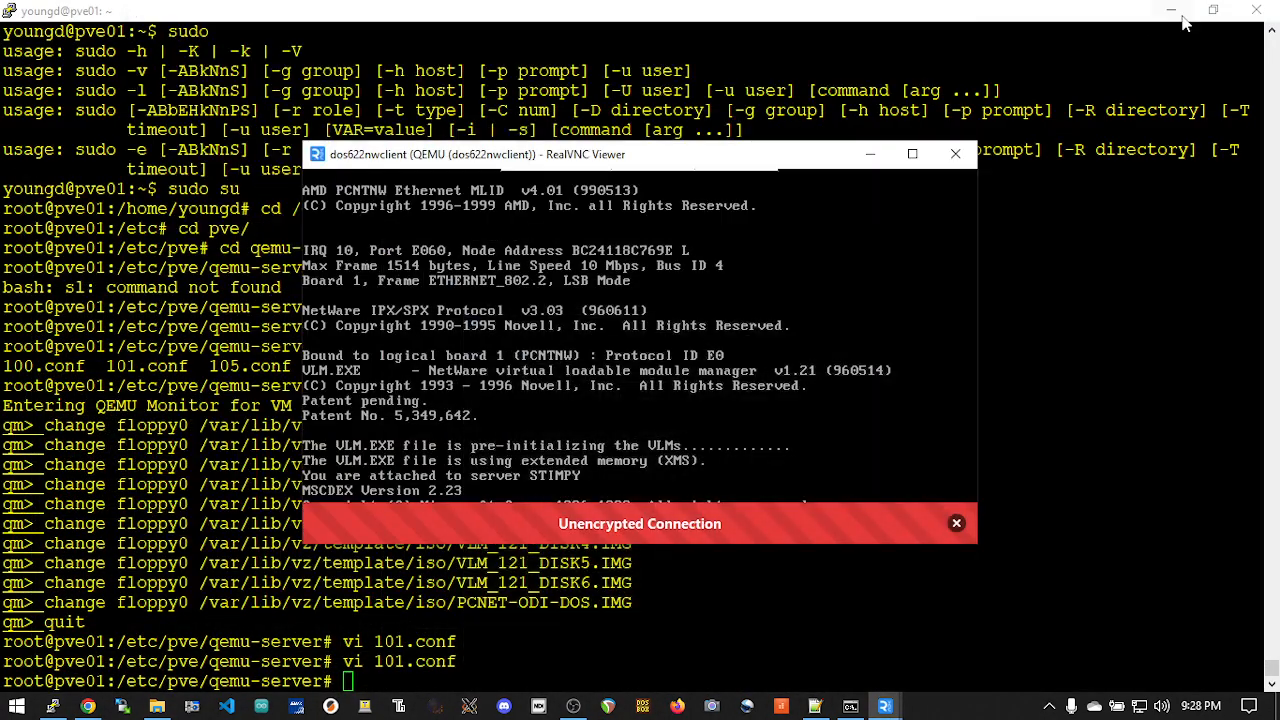
pyautogui.click(1171, 10)
pyautogui.click(1171, 10)
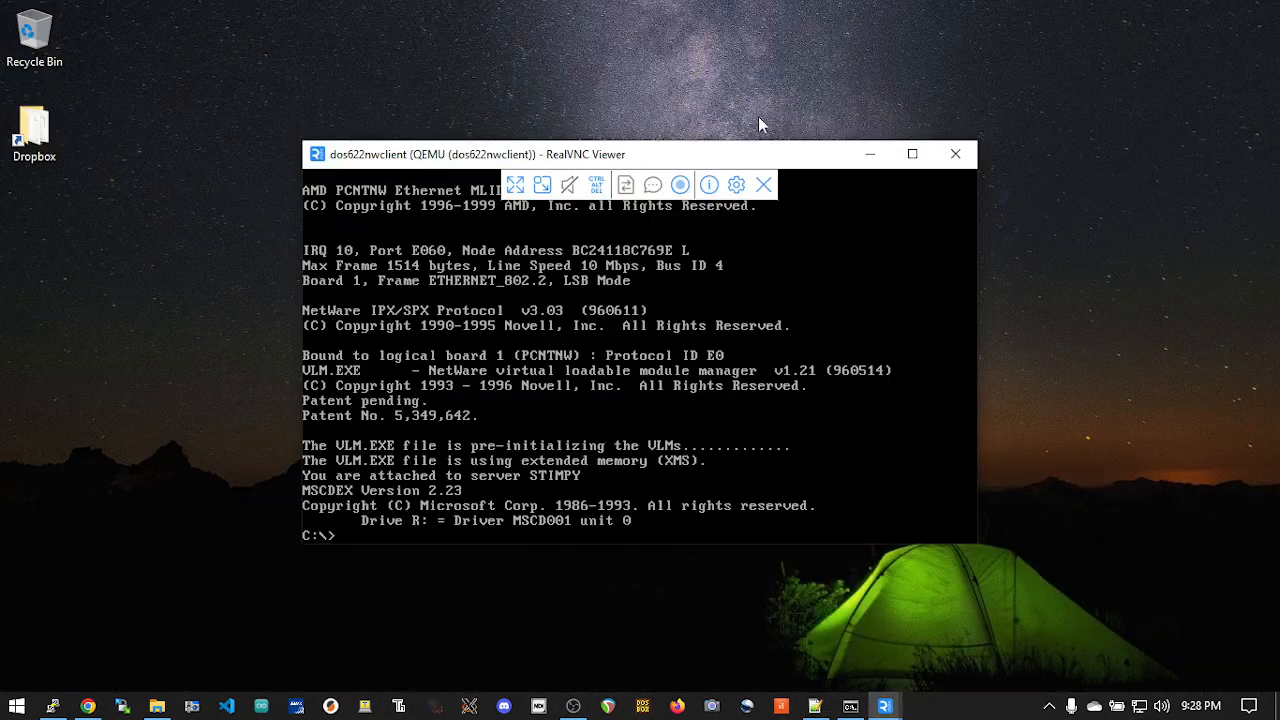
pyautogui.moveTo(700, 142); pyautogui.dragTo(449, 41)
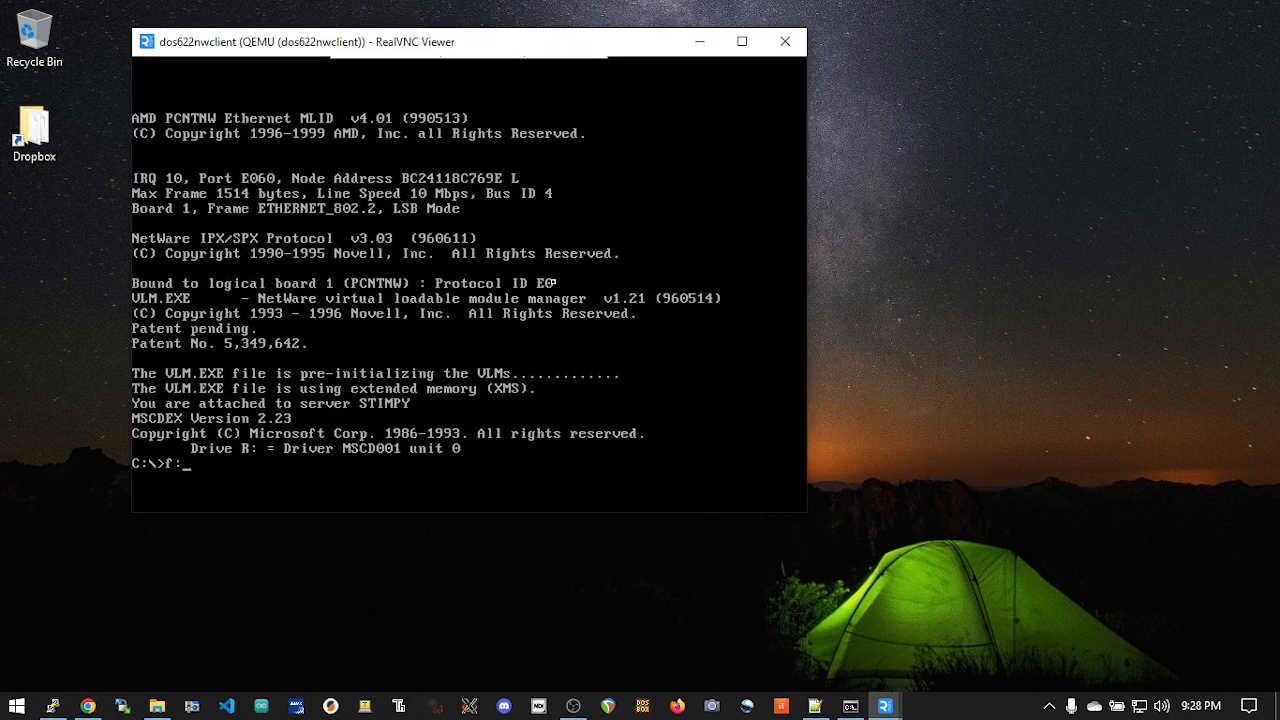
# Step: Switch to drive F: in the DOS session and run login, entering the name cn=admin and the account password
pyautogui.write('login')
pyautogui.press('Return')
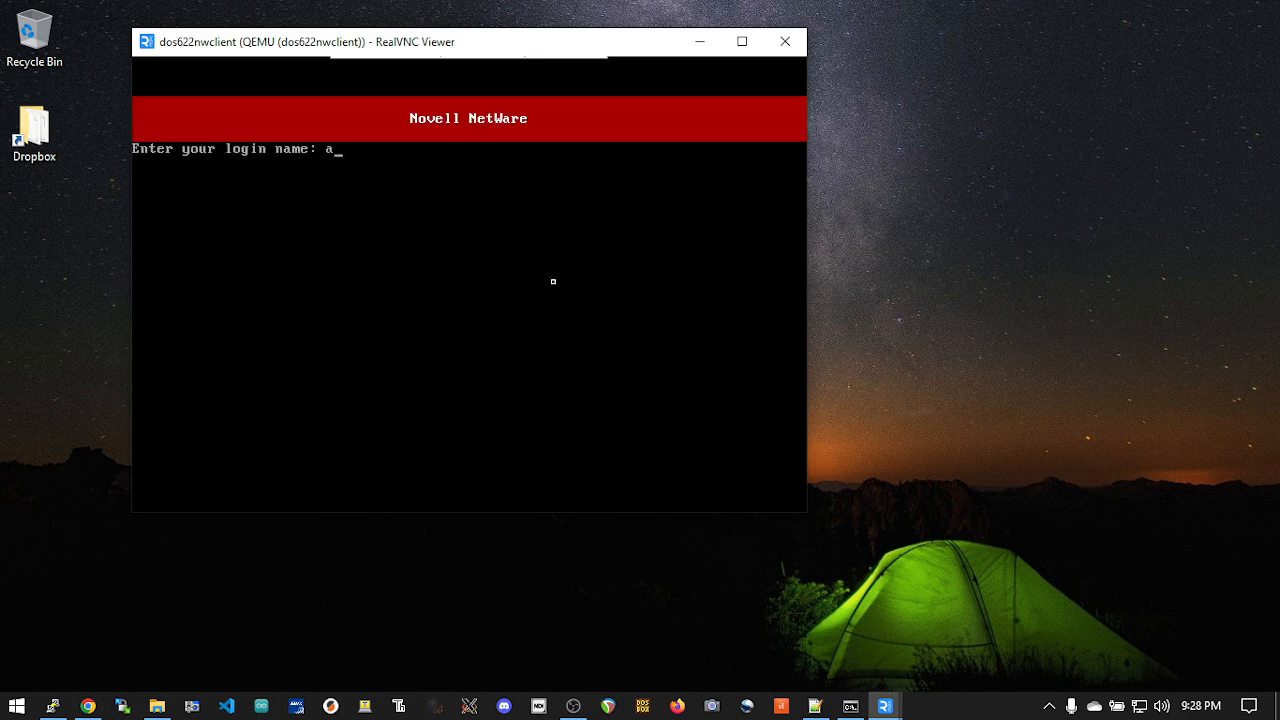
pyautogui.write('cn=admin')
pyautogui.press('Return')
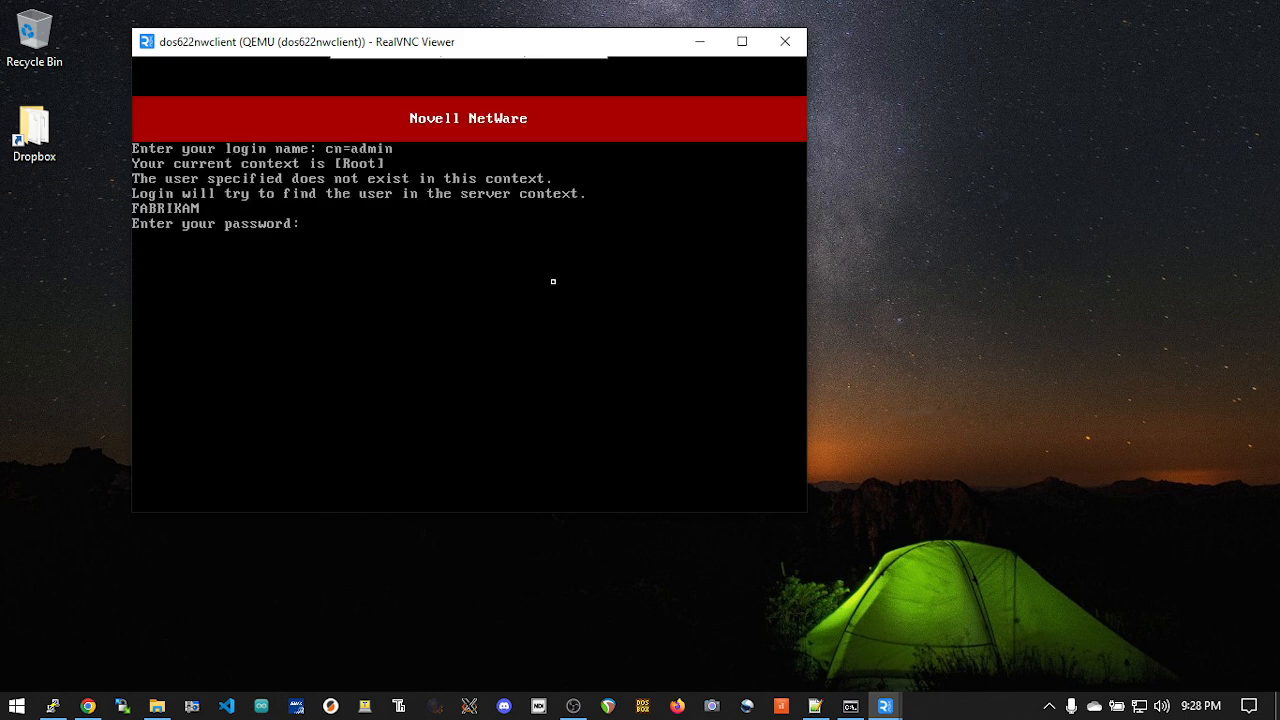
pyautogui.press('Return')
# Step: Launch netadmin from F:\SYSTEM, then enlarge the session window and reposition it on the desktop
pyautogui.write('netadmin')
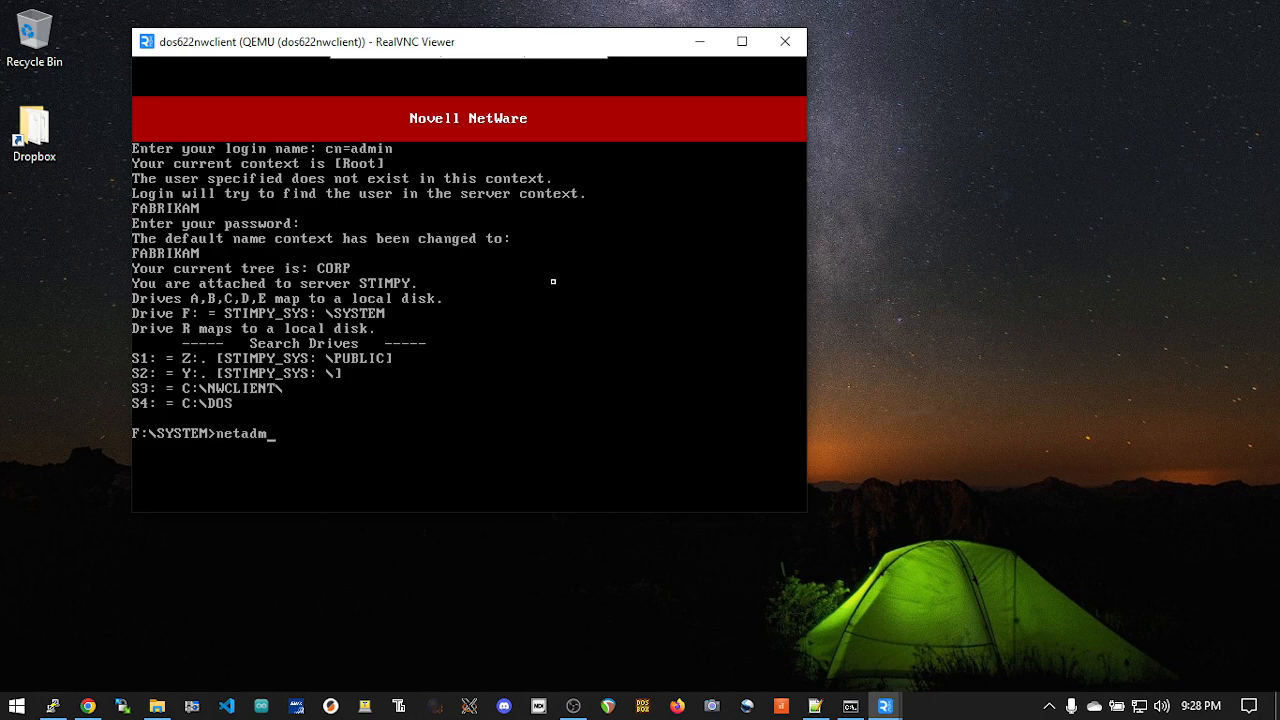
pyautogui.press('Return')
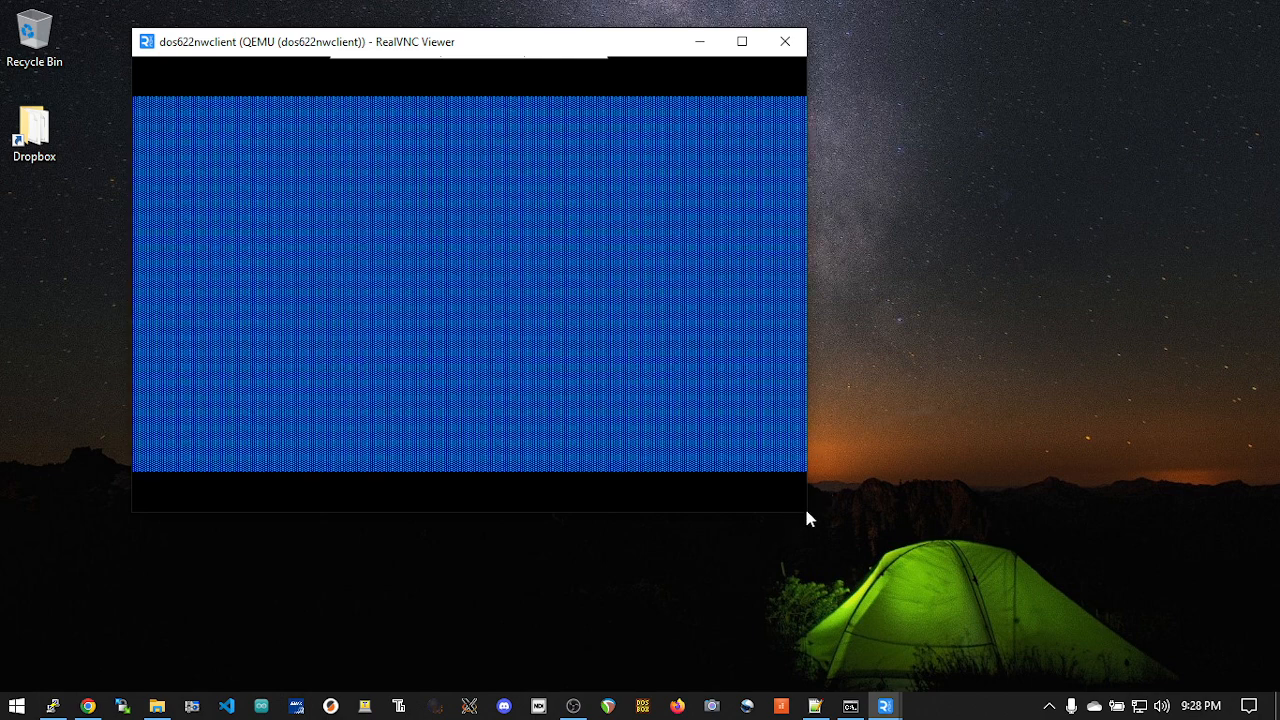
pyautogui.moveTo(812, 516); pyautogui.dragTo(1182, 648)
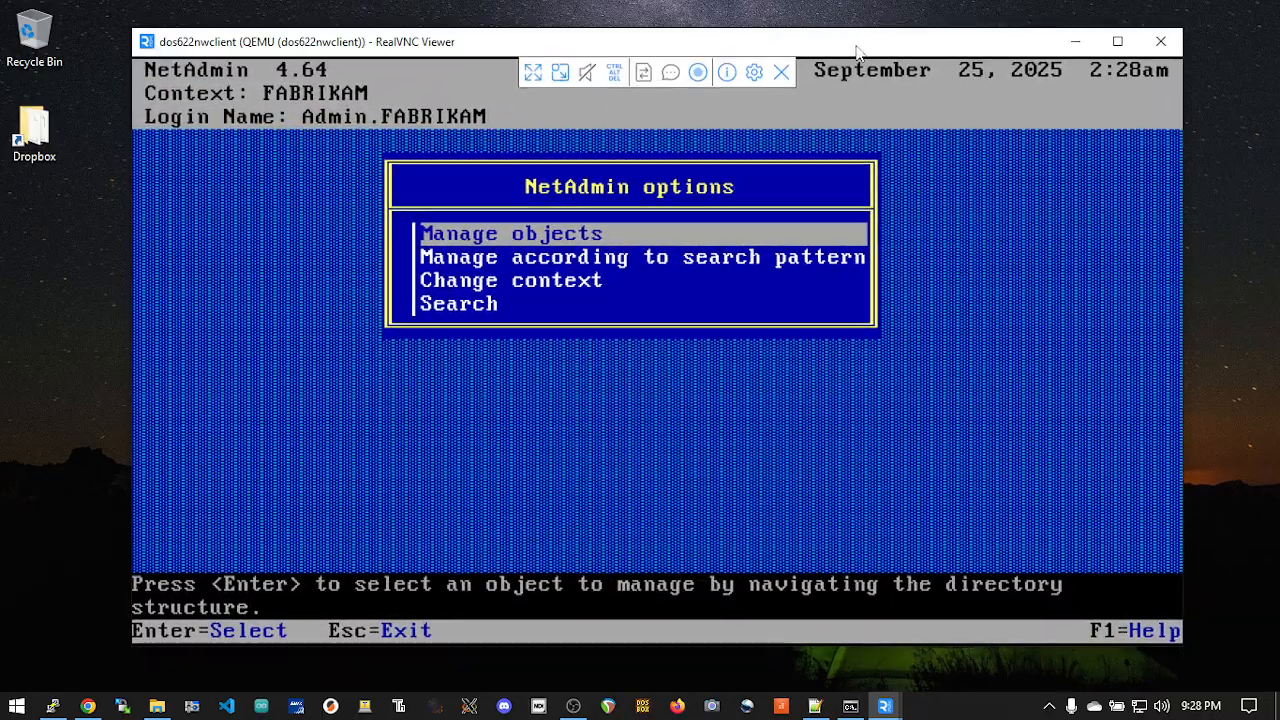
pyautogui.moveTo(853, 45); pyautogui.dragTo(796, 40)
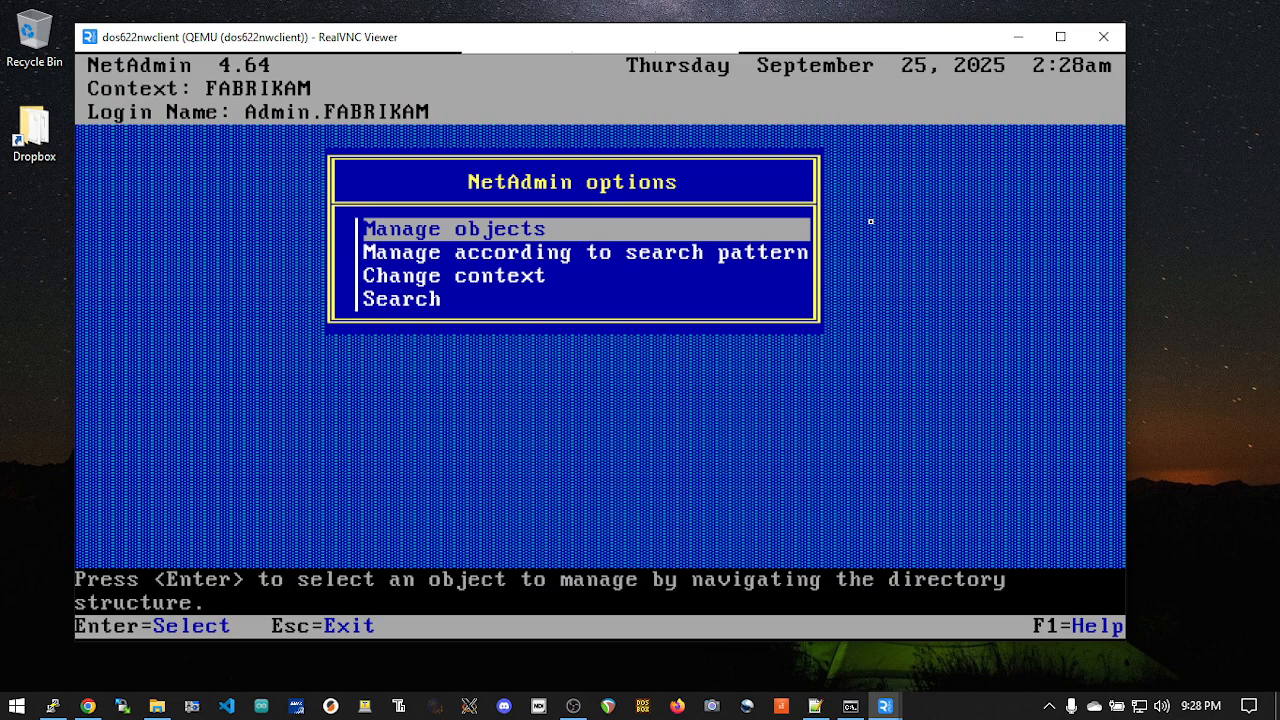
# Step: Exit NetAdmin and return to the F:\SYSTEM prompt in the DOS session
pyautogui.press('Escape')
pyautogui.press('Return')
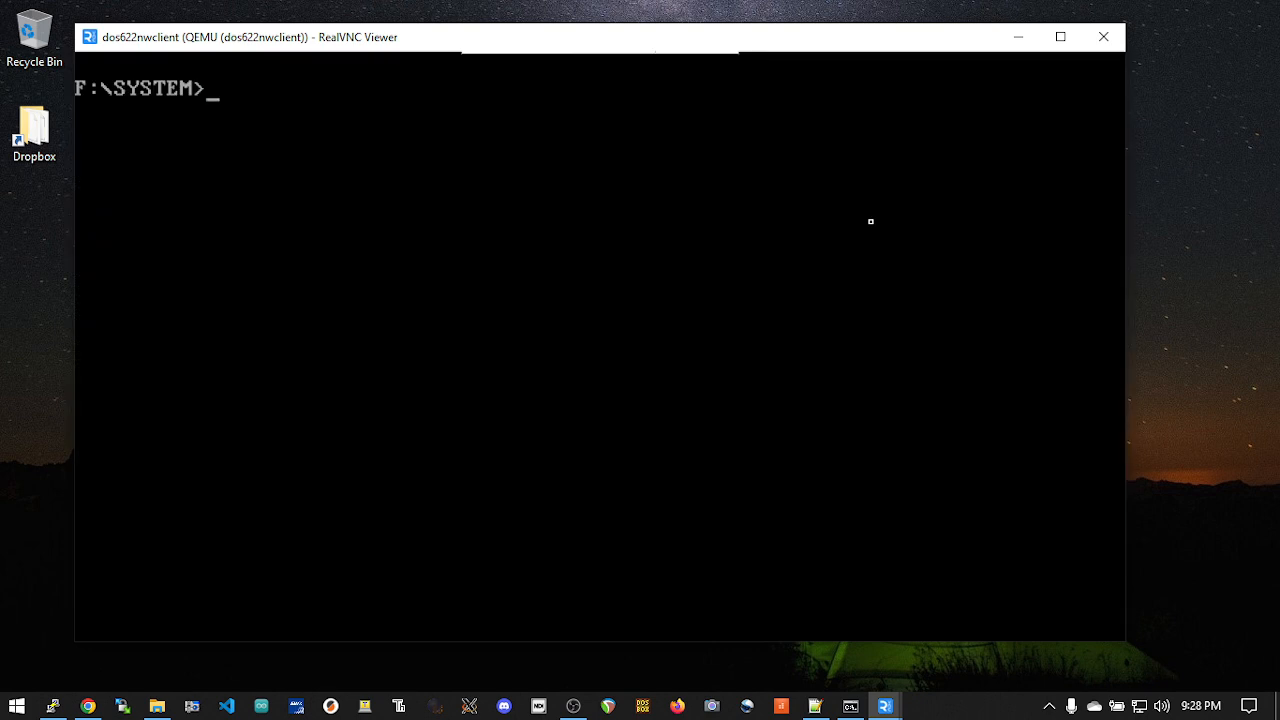
pyautogui.click(1212, 516)
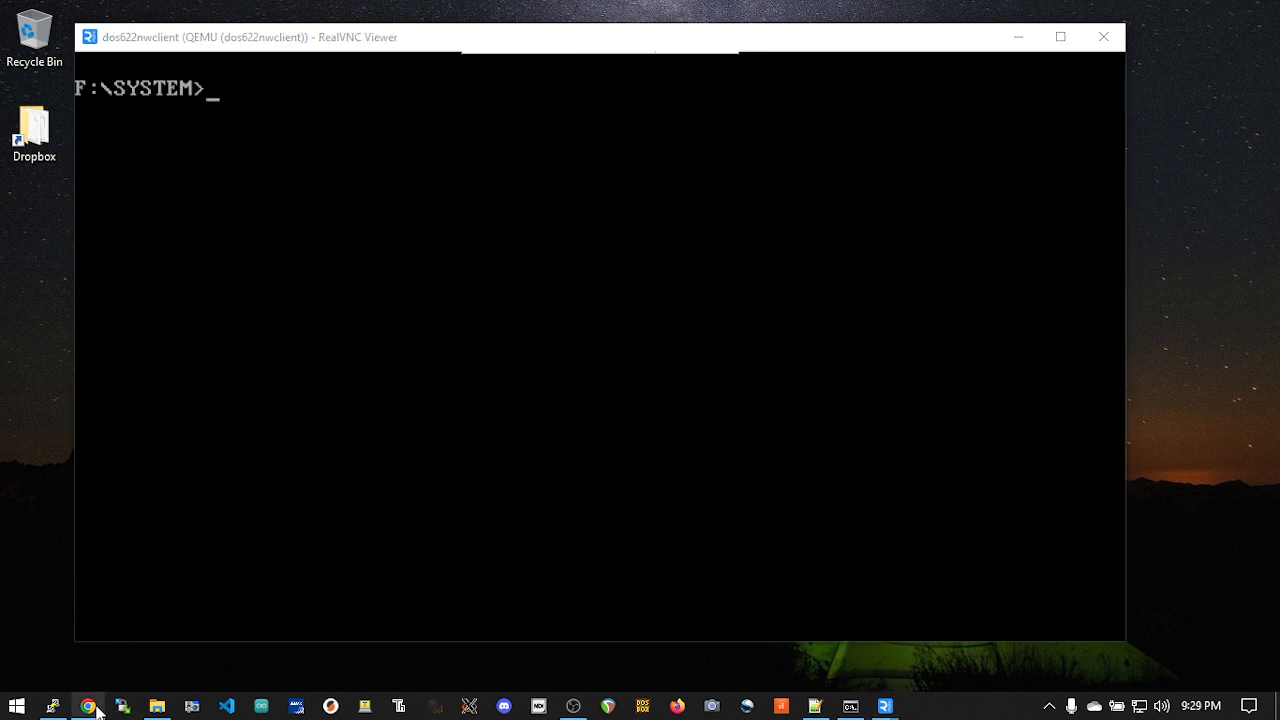
pyautogui.moveTo(90, 706)
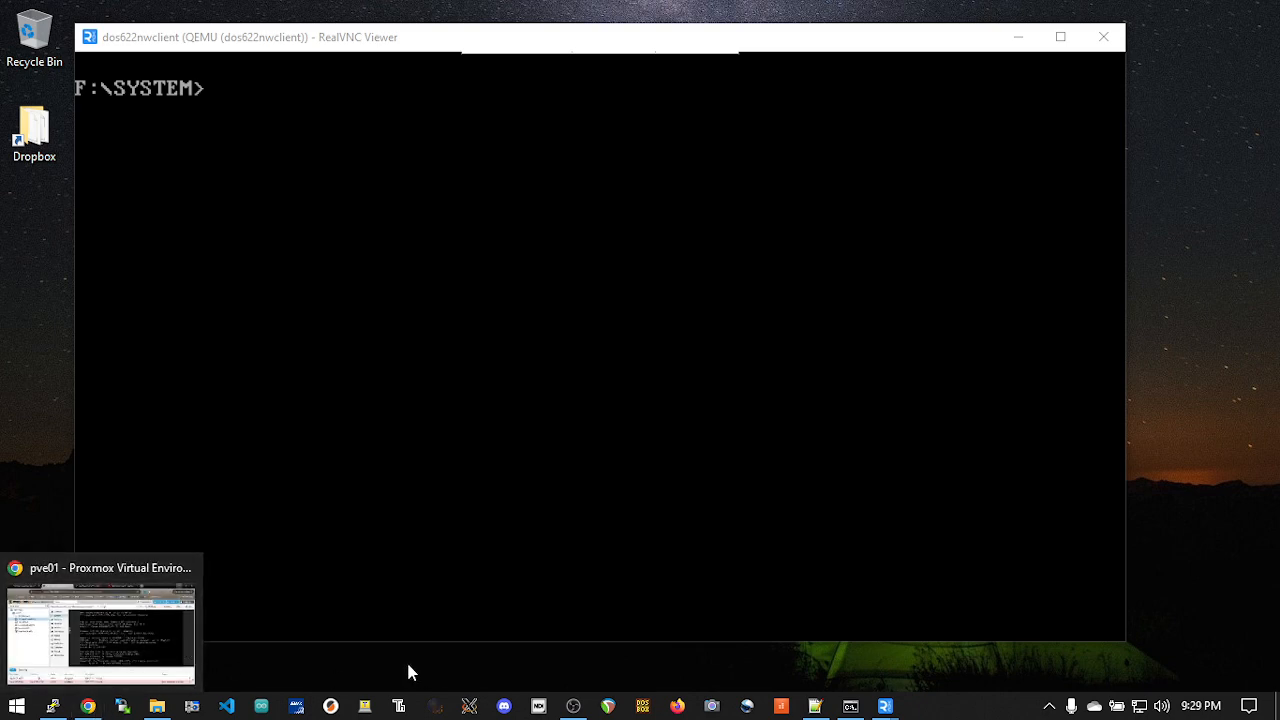
pyautogui.click(590, 516)
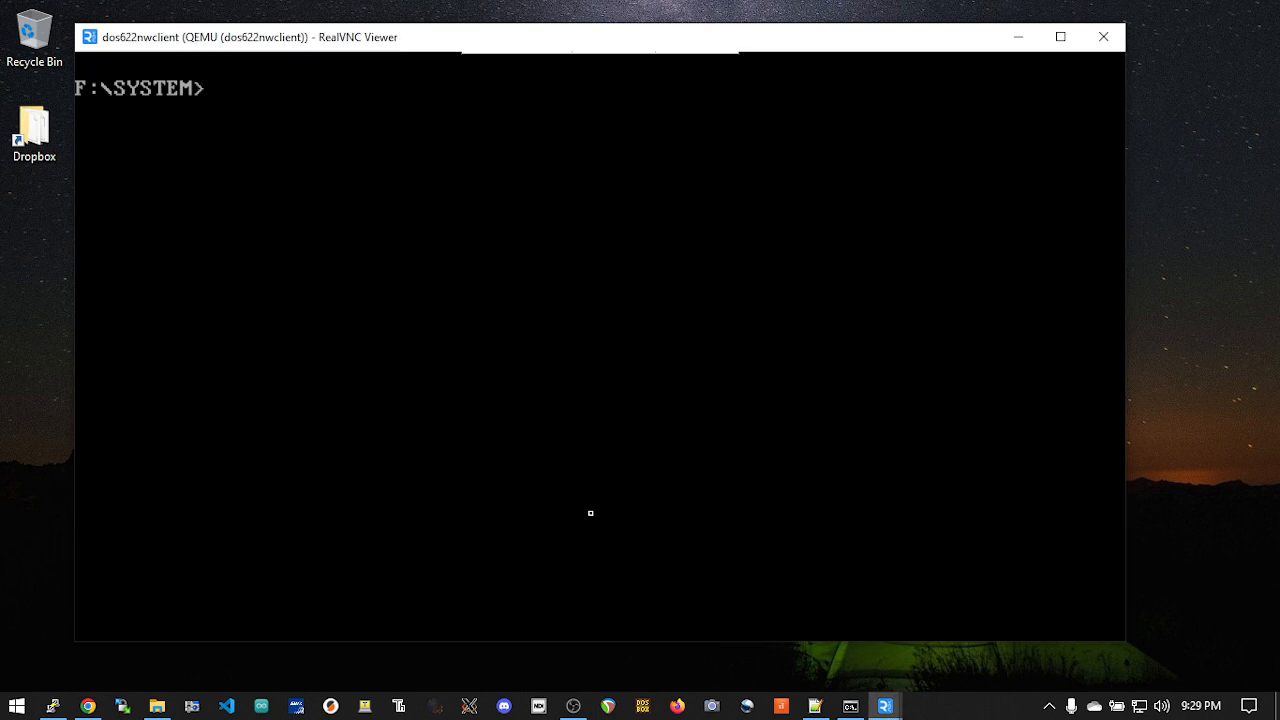
# Step: Launch netadmin again and browse the objects of the FABRIKAM context through Manage objects
pyautogui.write('netadmin')
pyautogui.press('Return')
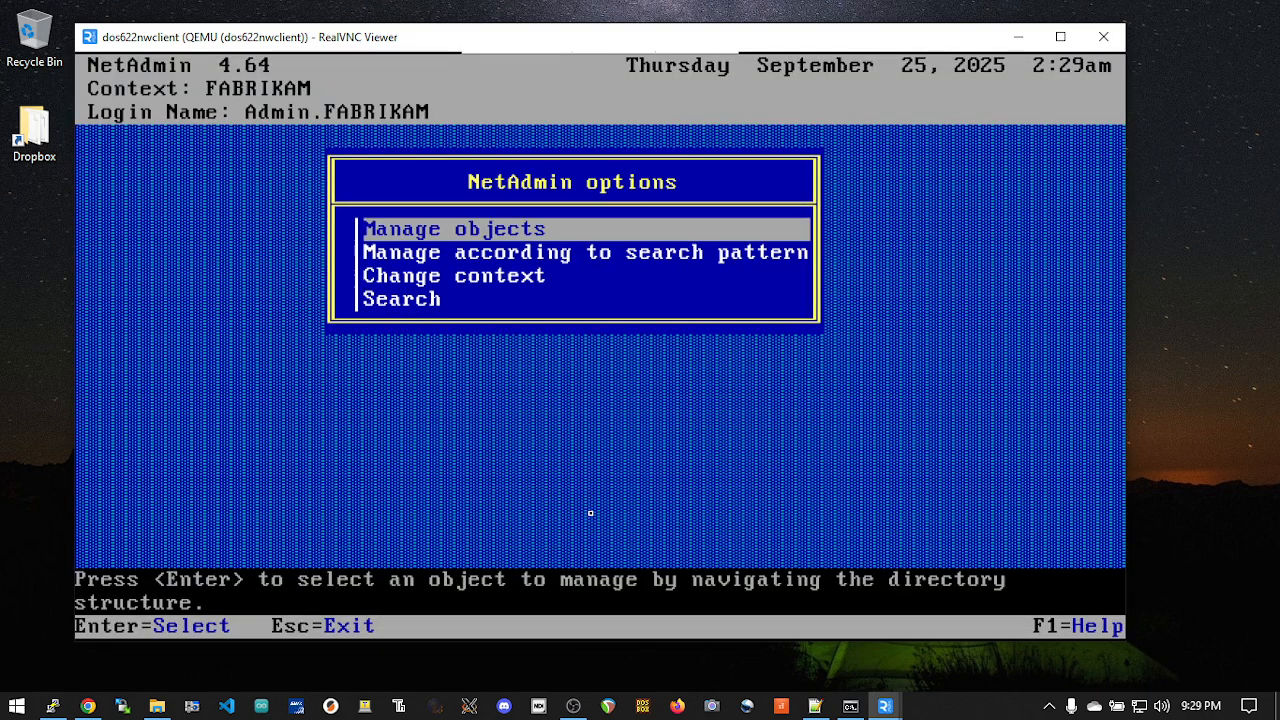
pyautogui.press('Return')
pyautogui.press('Down')
pyautogui.press('Down')
pyautogui.press('Down')
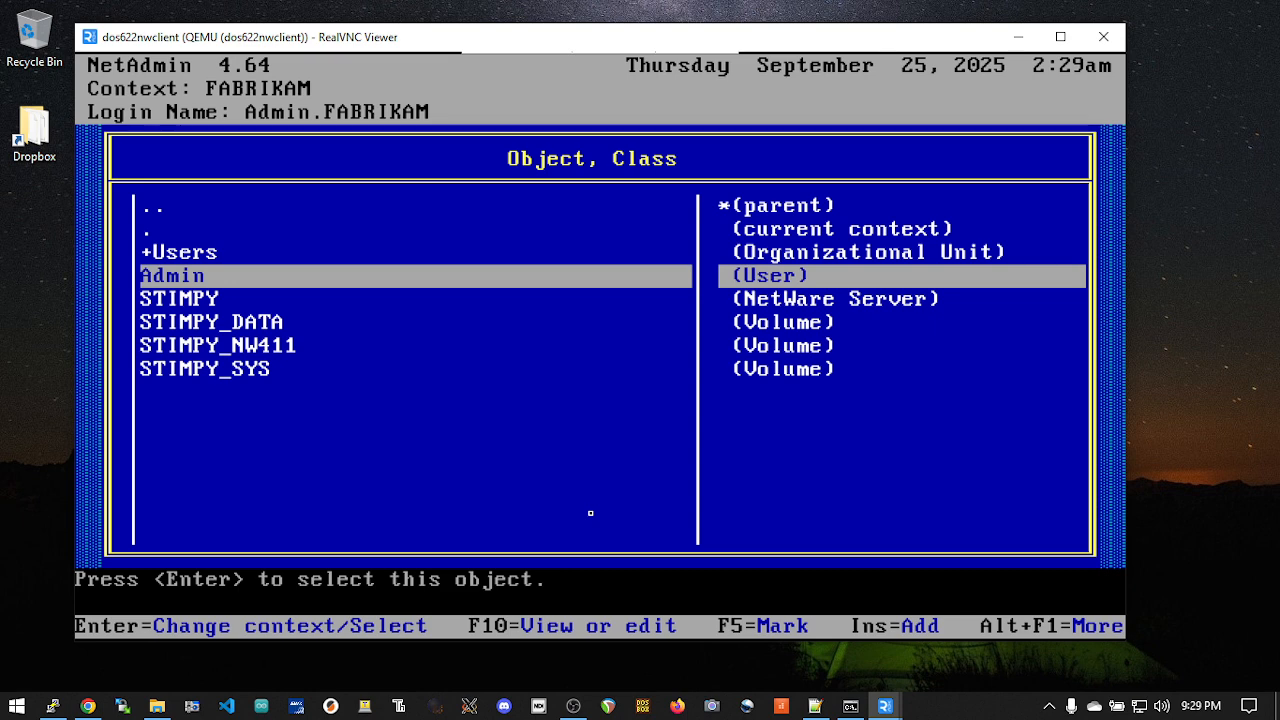
pyautogui.press('Up')
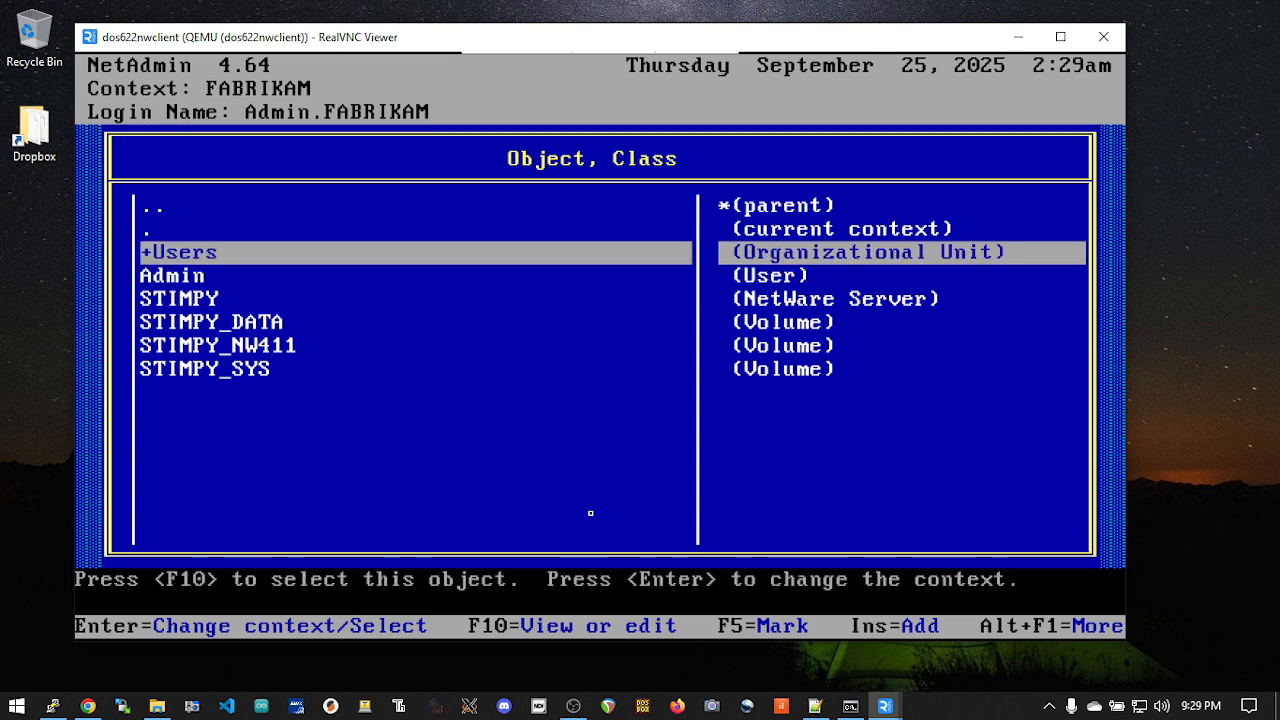
pyautogui.press('Insert')
pyautogui.press('Down')
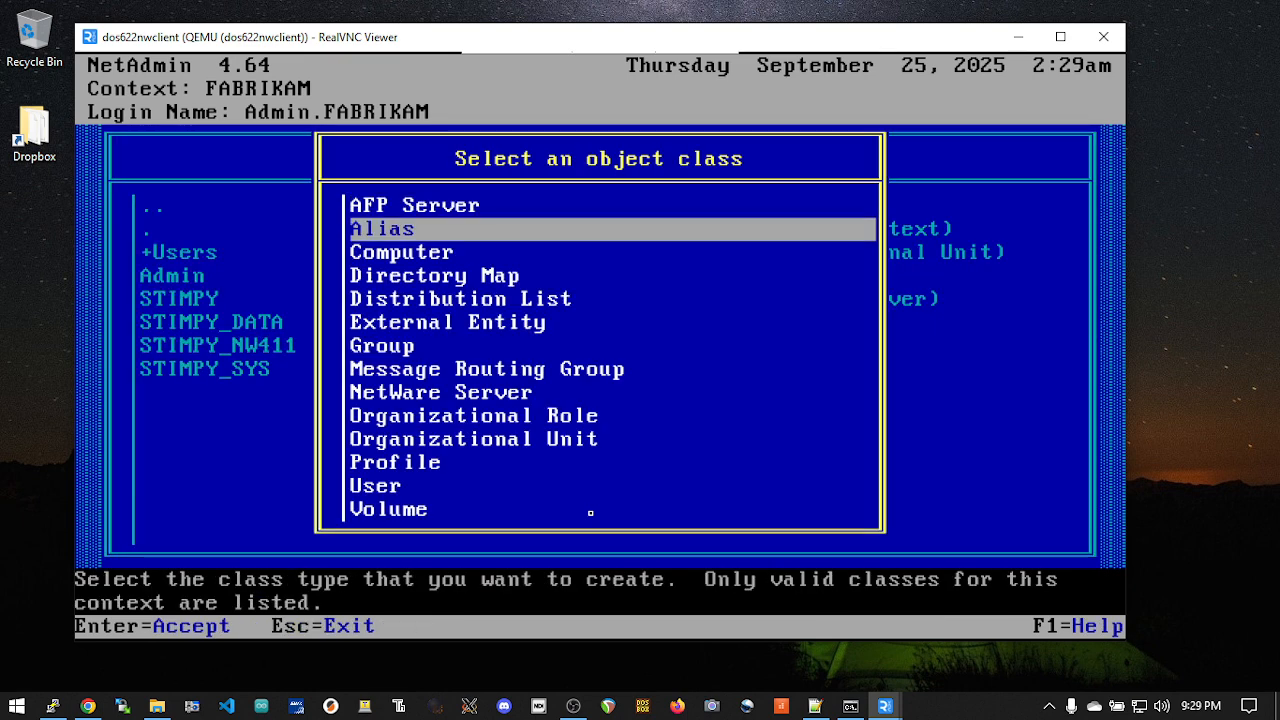
pyautogui.press('Down')
pyautogui.press('Down')
pyautogui.press('Down')
pyautogui.press('Down')
pyautogui.press('Down')
pyautogui.press('Down')
pyautogui.press('Down')
pyautogui.press('Down')
pyautogui.press('Down')
pyautogui.press('Down')
pyautogui.press('Up')
pyautogui.press('Up')
pyautogui.press('Down')
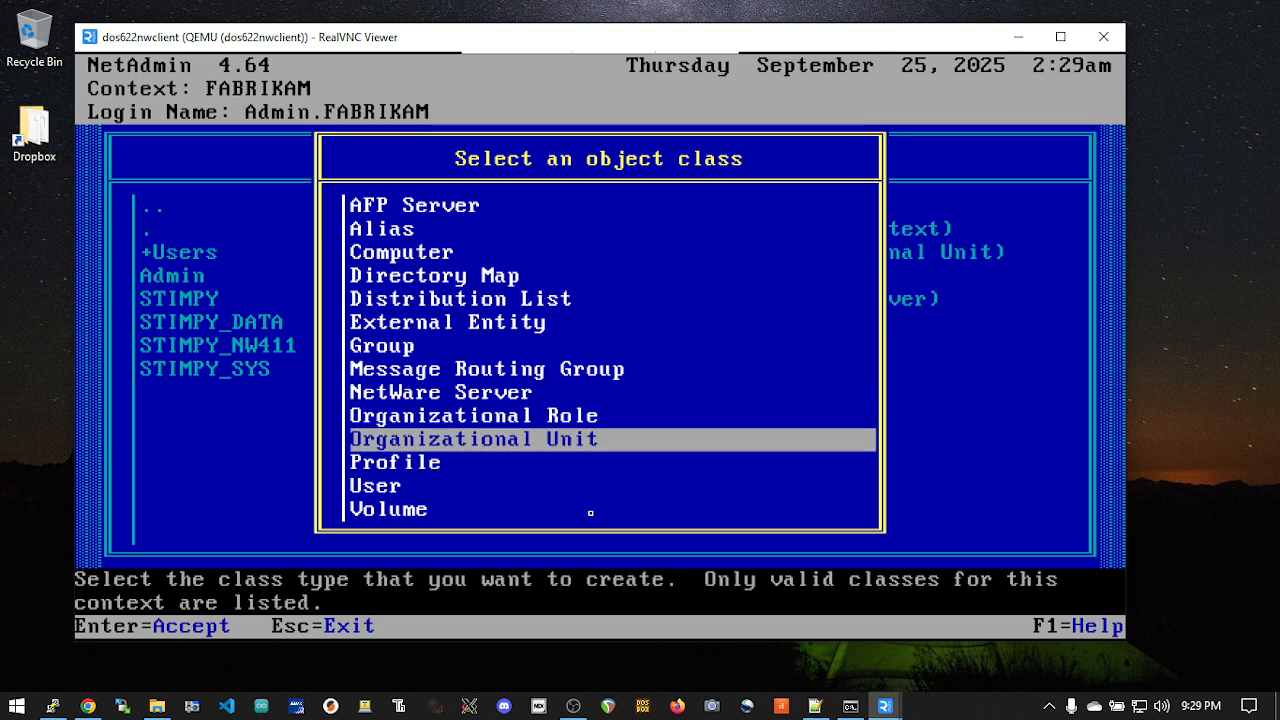
pyautogui.press('Escape')
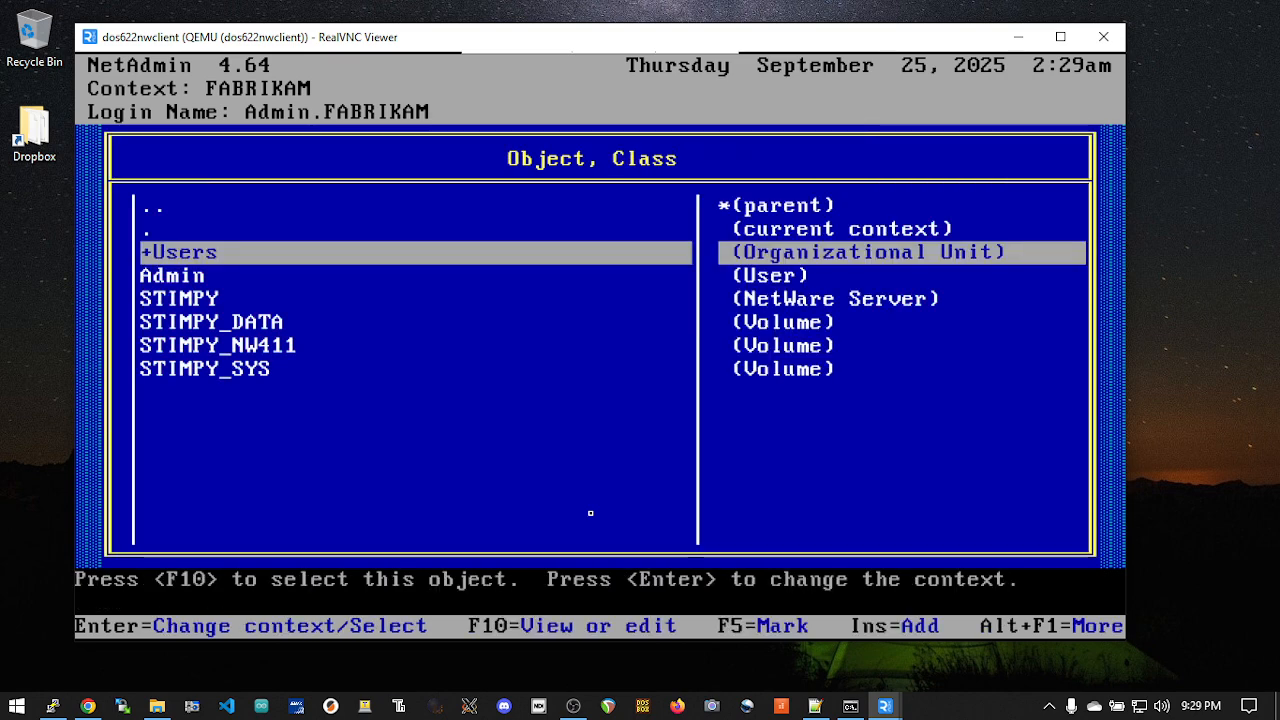
# Step: Change the context to the Users organizational unit and select its existing user object
pyautogui.press('Down')
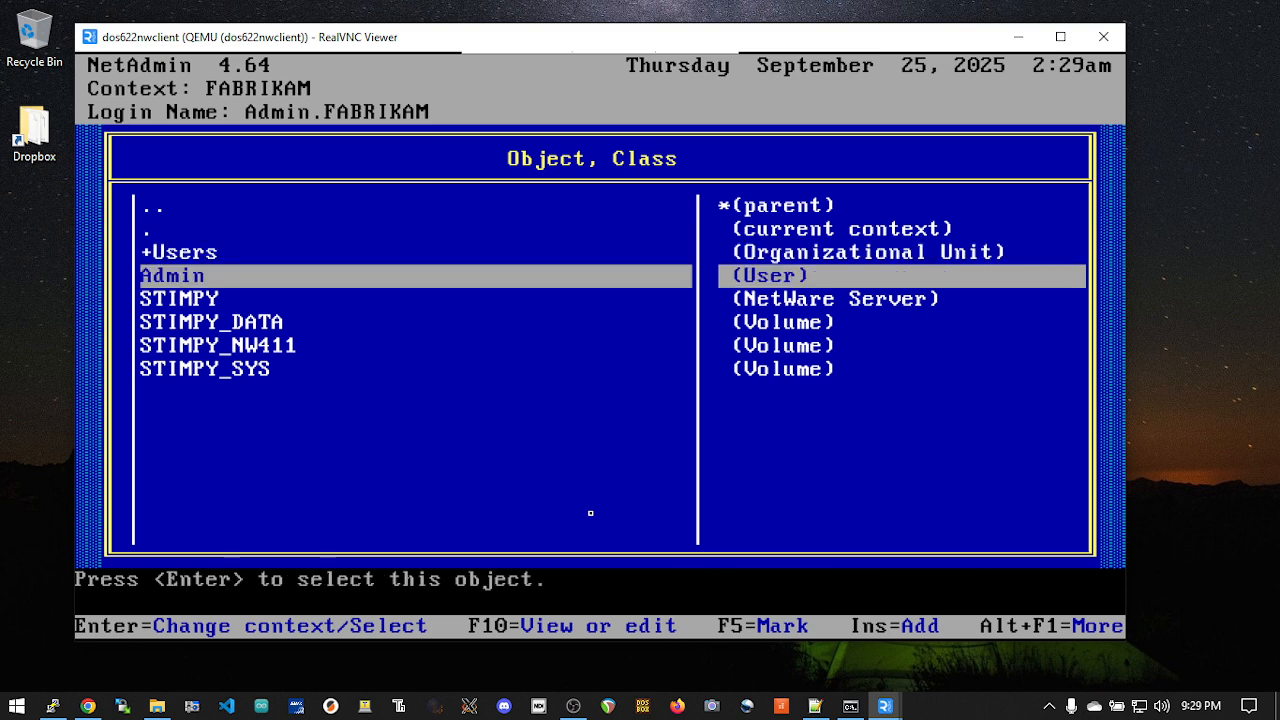
pyautogui.press('Up')
pyautogui.press('Return')
pyautogui.press('Down')
pyautogui.press('Down')
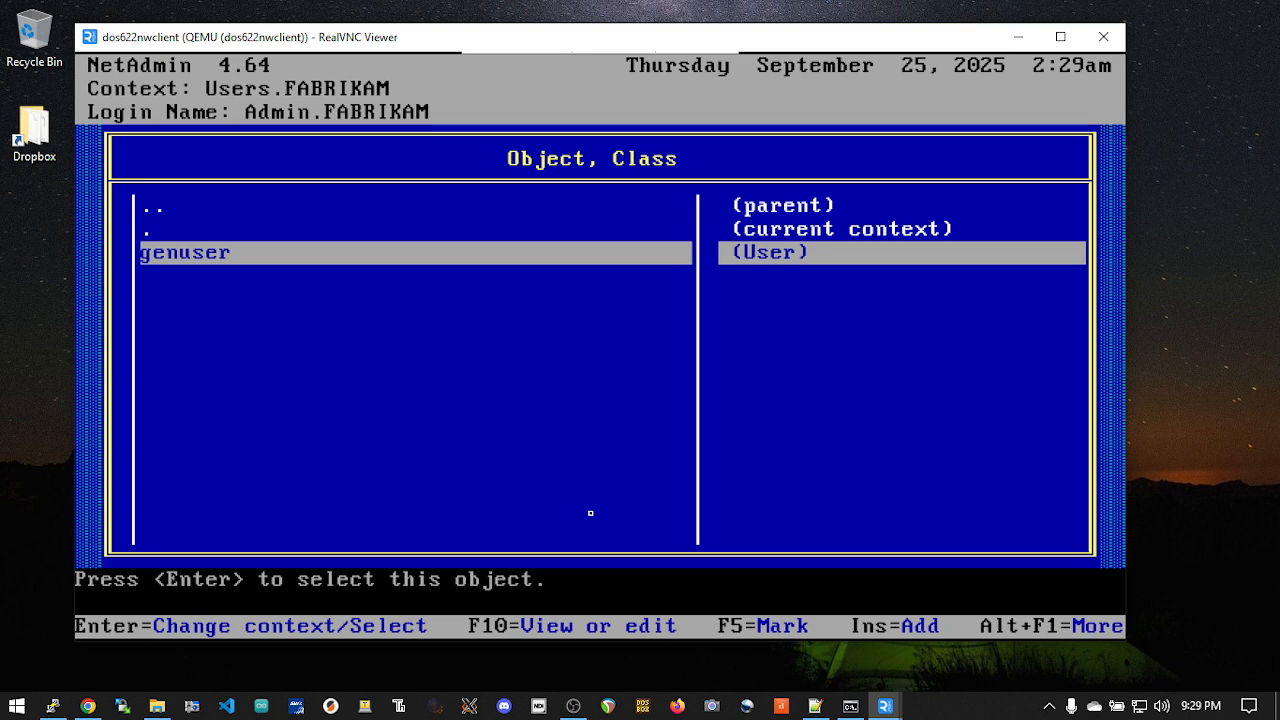
# Step: Start creating a new object of class User in the Users.FABRIKAM context
pyautogui.press('Insert')
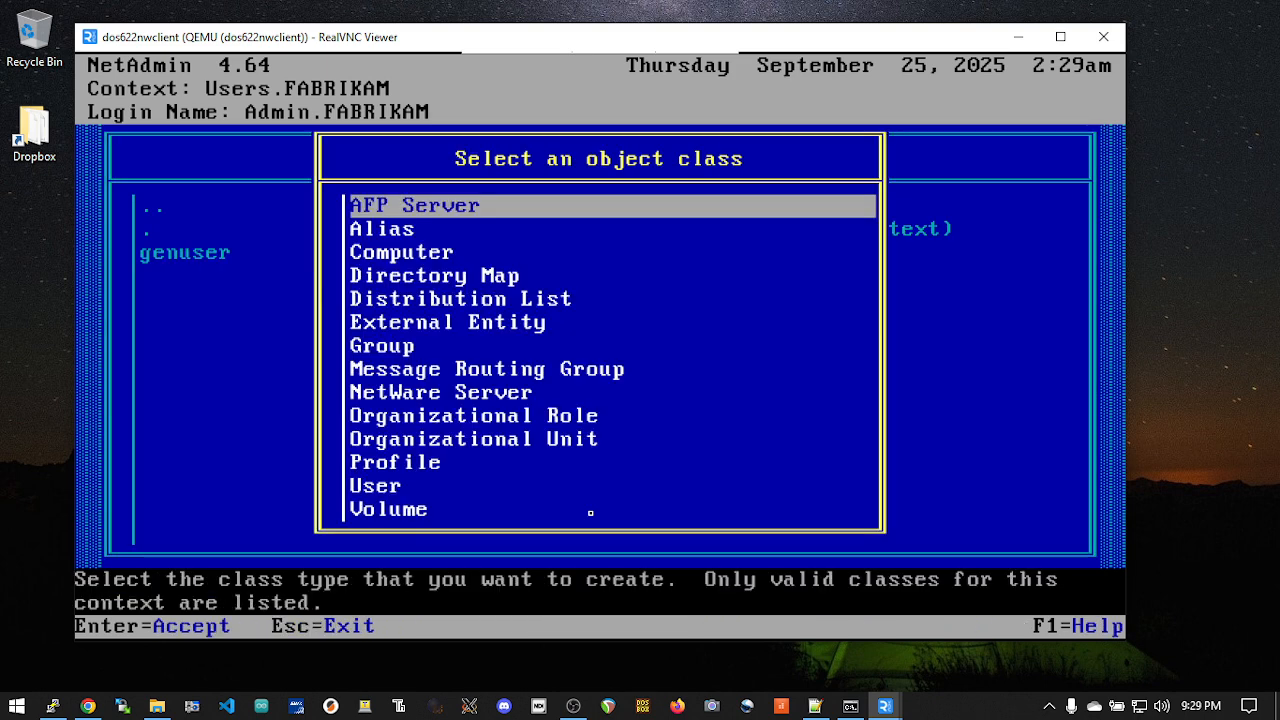
pyautogui.press('Down')
pyautogui.press('Down')
pyautogui.press('Down')
pyautogui.press('Down')
pyautogui.press('Down')
pyautogui.press('Down')
pyautogui.press('Down')
pyautogui.press('Down')
pyautogui.press('Down')
pyautogui.press('Down')
pyautogui.press('Down')
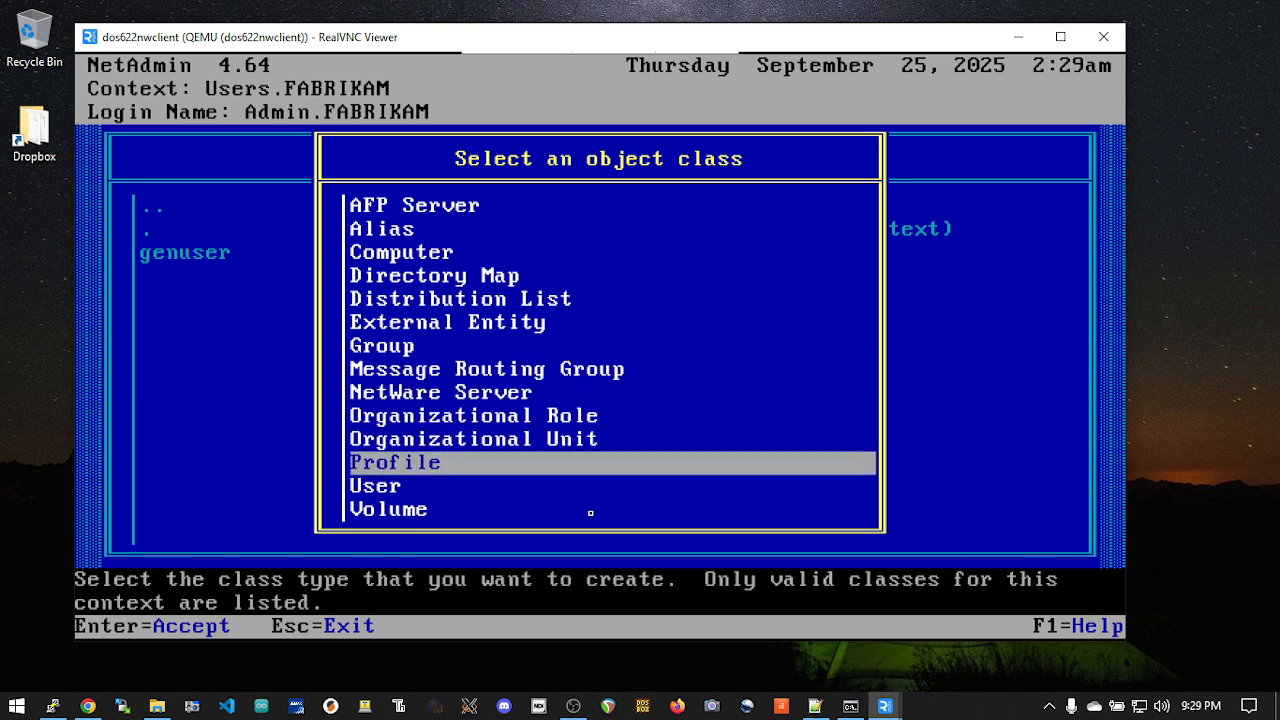
pyautogui.press('Down')
pyautogui.press('Down')
pyautogui.press('Up')
pyautogui.press('Return')
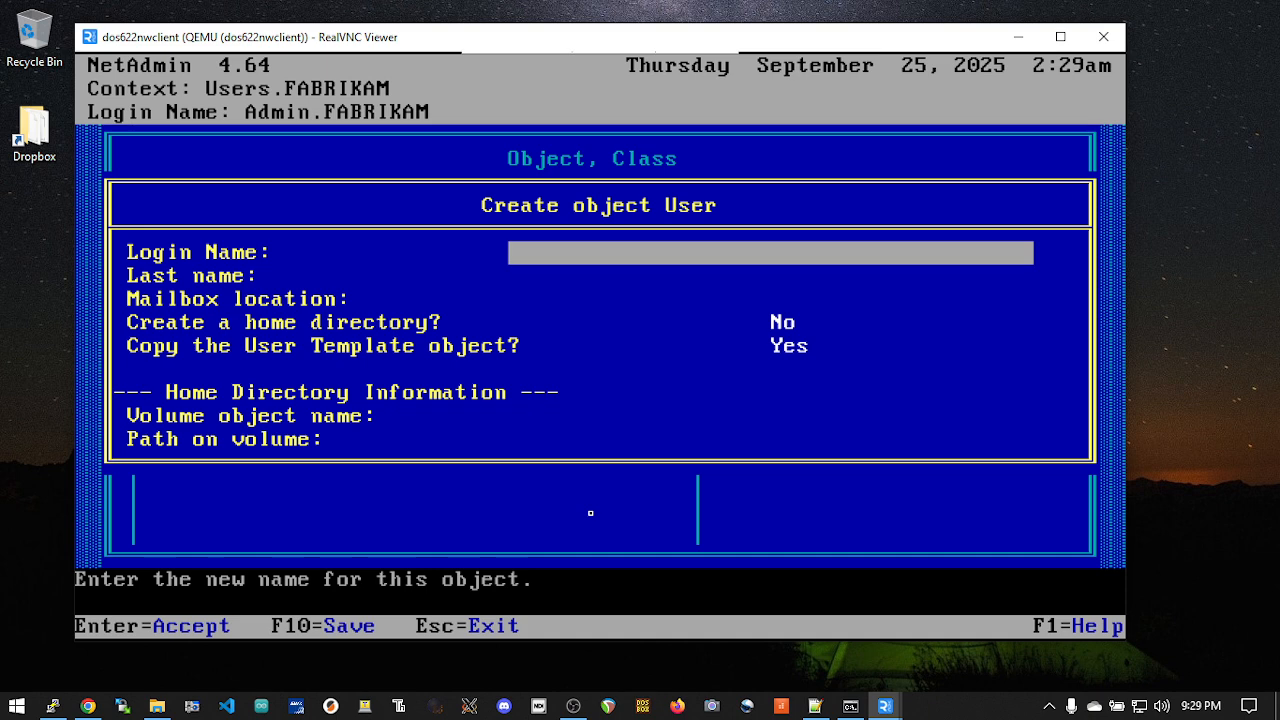
# Step: Save the new user with login name testuser and last name User, and decline creating another
pyautogui.write('testuser')
pyautogui.press('Return')
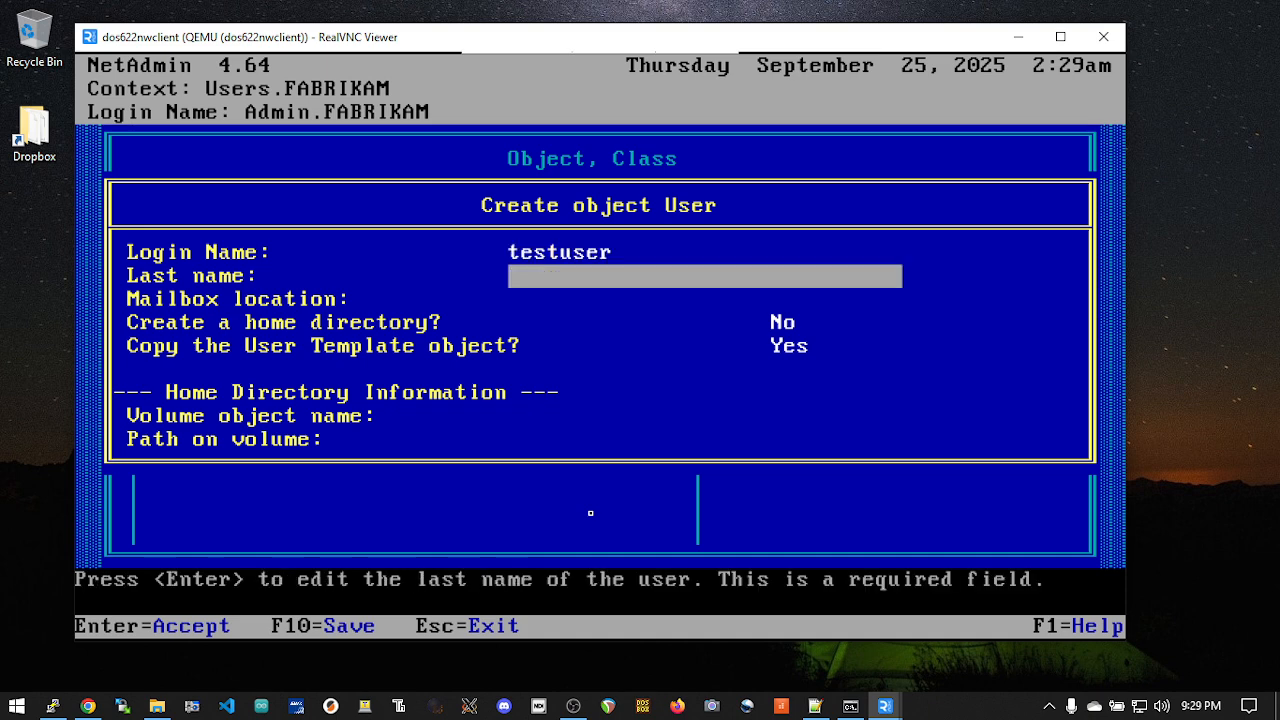
pyautogui.write('User')
pyautogui.press('Return')
pyautogui.press('Escape')
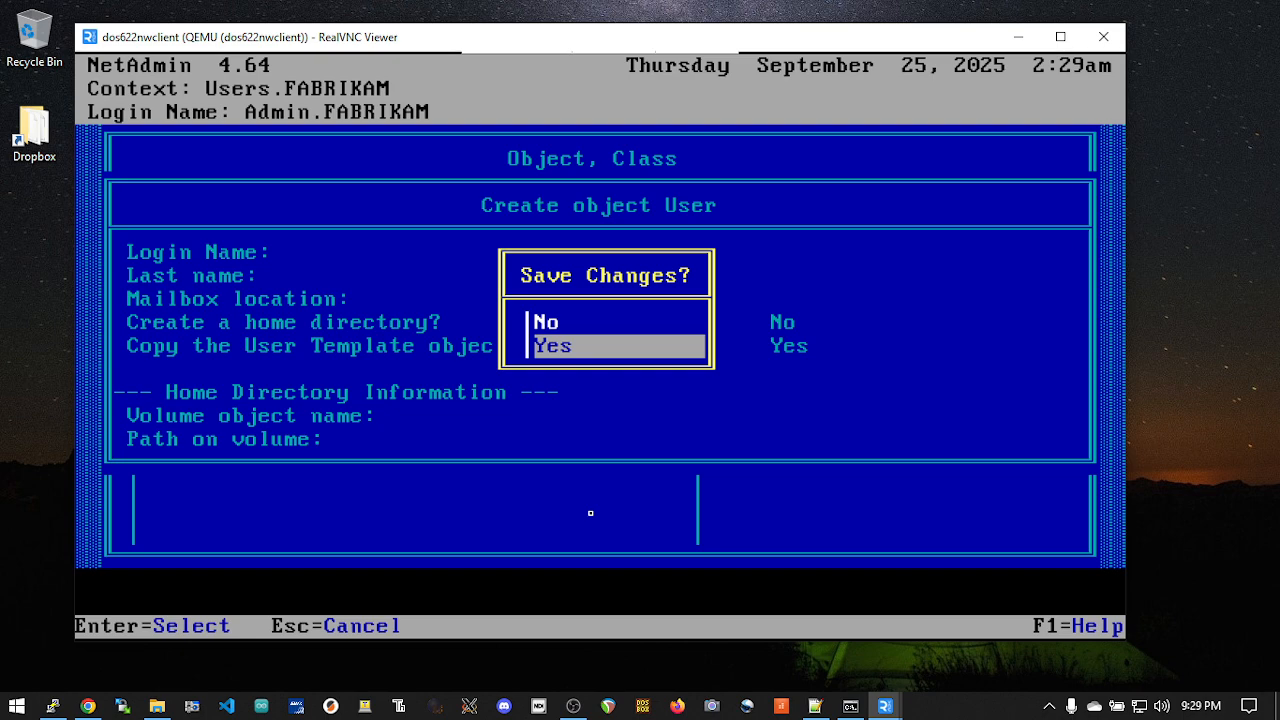
pyautogui.press('Return')
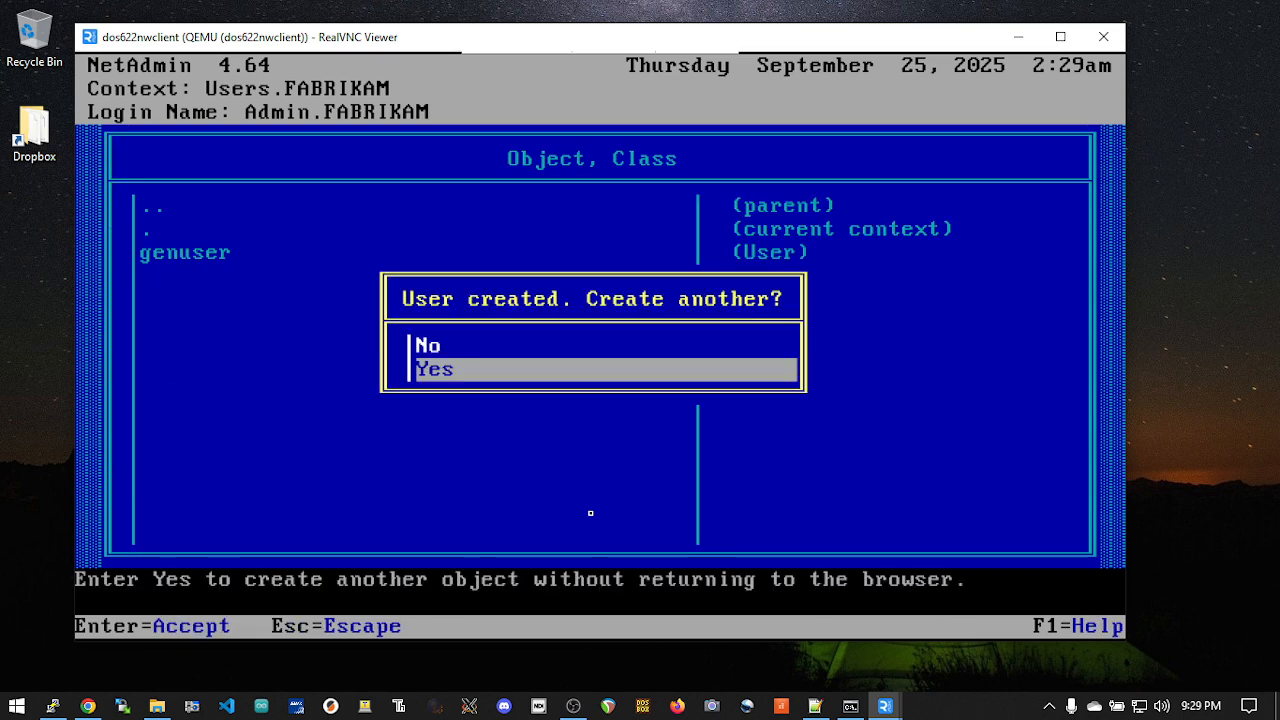
pyautogui.press('Up')
pyautogui.press('Return')
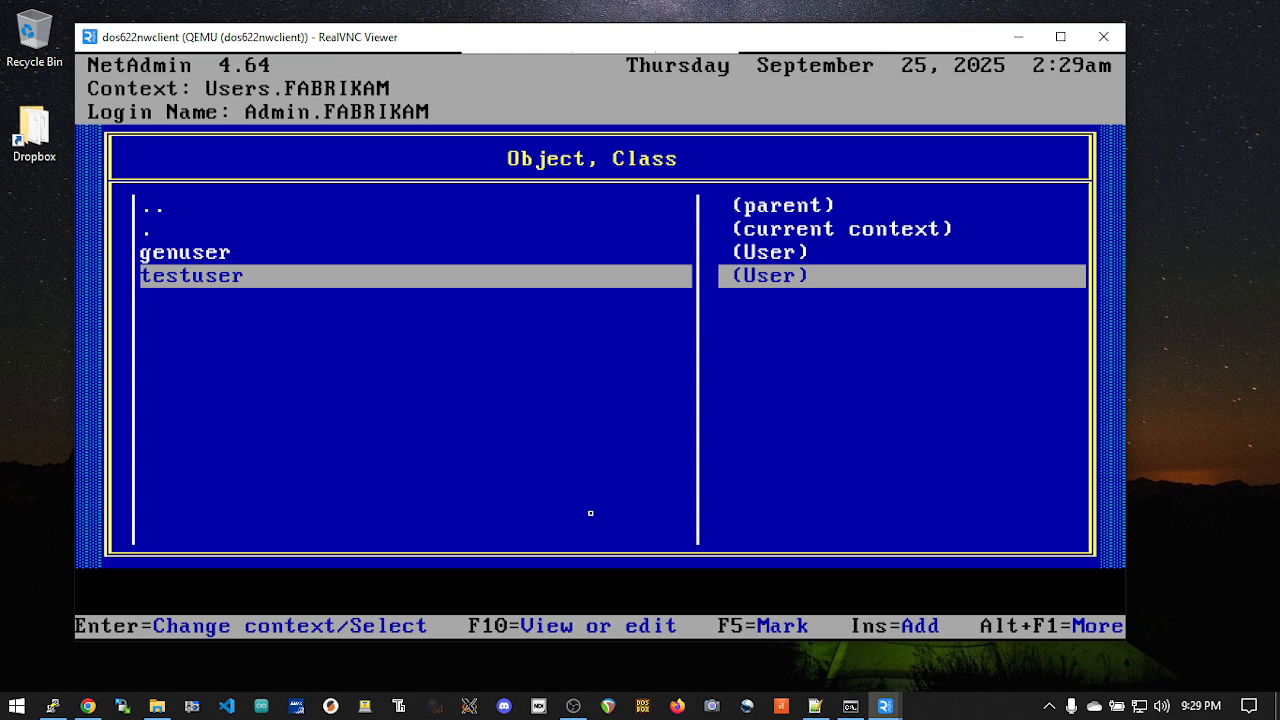
# Step: Open the properties of the testuser object for viewing or editing
pyautogui.press('Return')
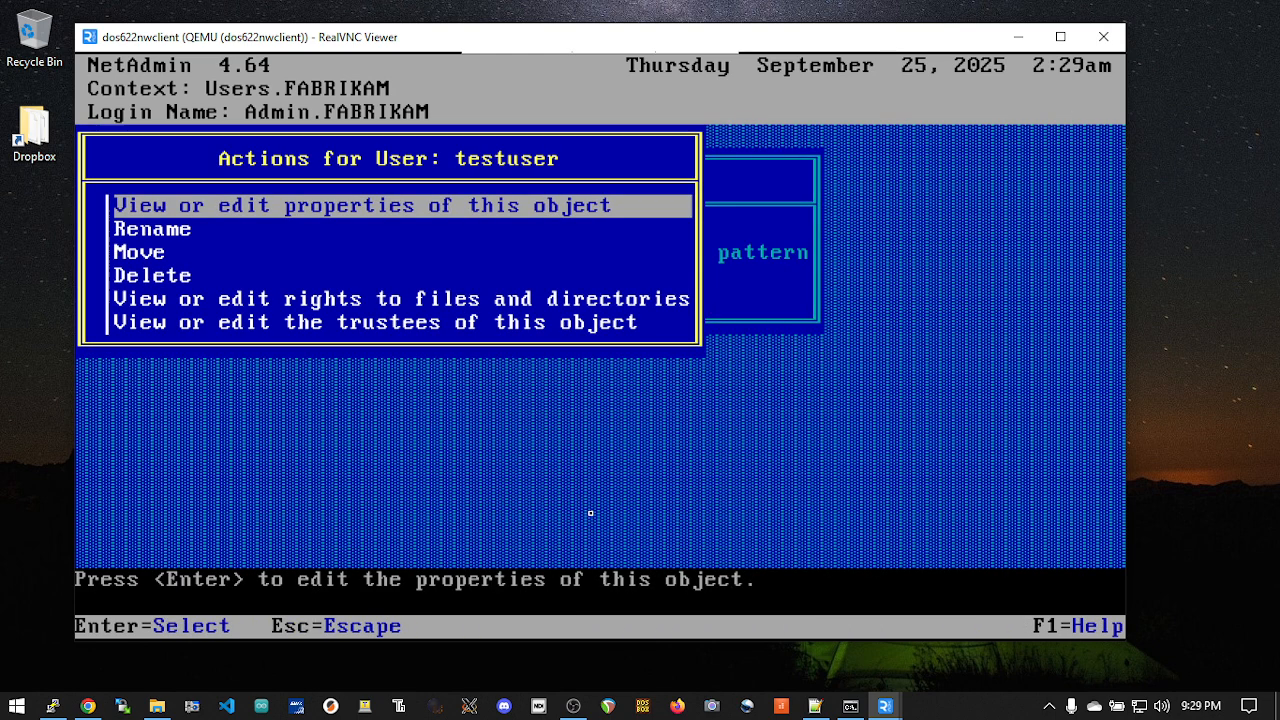
pyautogui.press('Down')
pyautogui.press('Down')
pyautogui.press('Down')
pyautogui.press('Down')
pyautogui.press('Up')
pyautogui.press('Up')
pyautogui.press('Up')
pyautogui.press('Up')
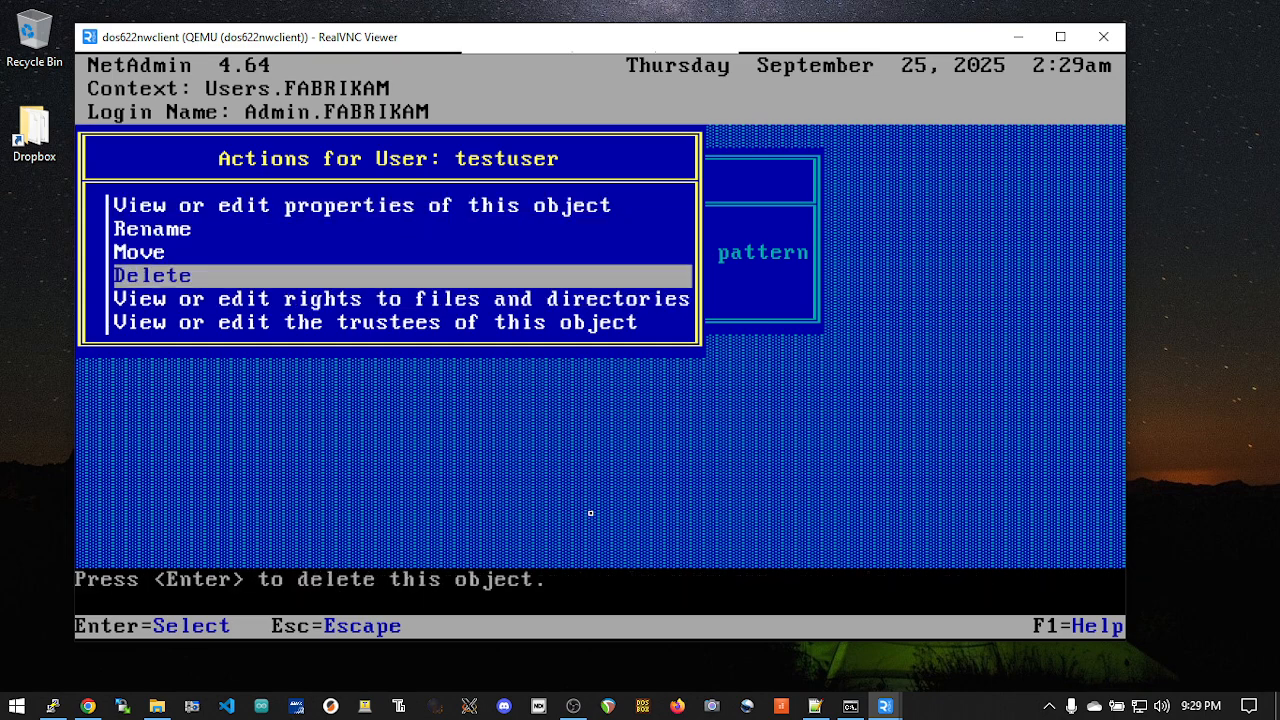
pyautogui.press('Return')
# Step: Change the testuser object's password, entering the new password and retyping it to confirm
pyautogui.press('Down')
pyautogui.press('Down')
pyautogui.press('Down')
pyautogui.press('Down')
pyautogui.press('Down')
pyautogui.press('Down')
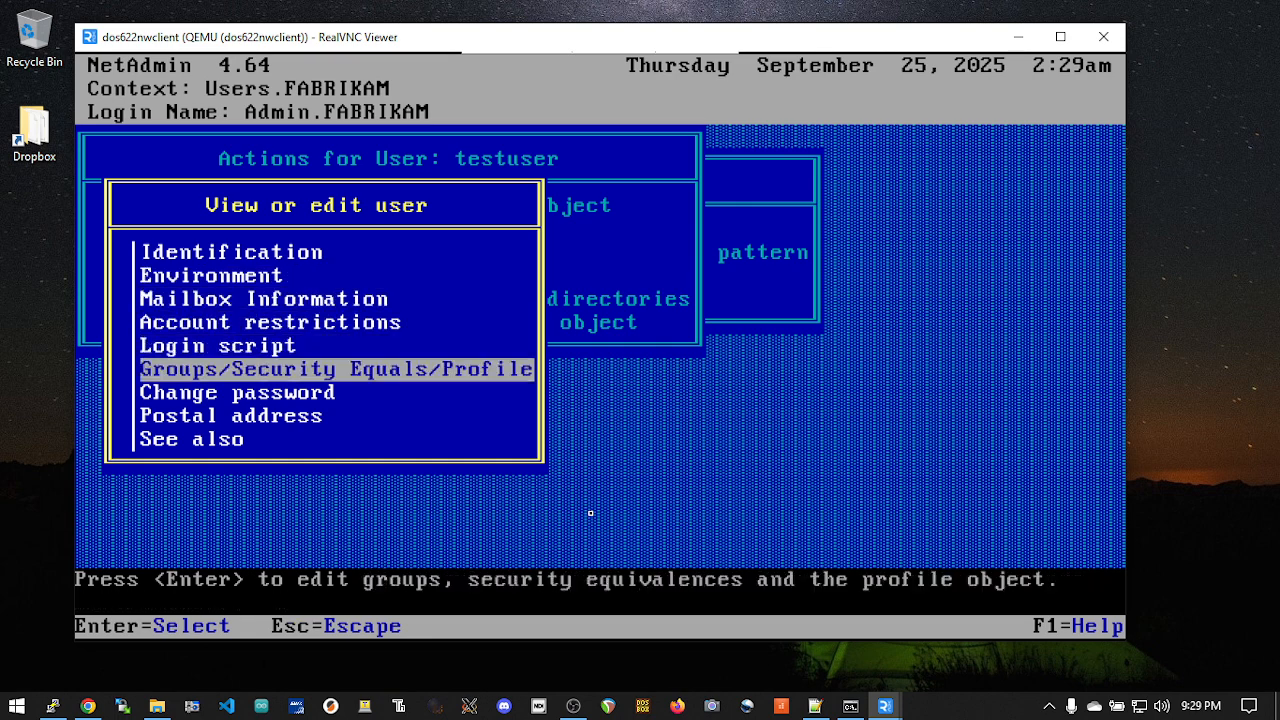
pyautogui.press('Return')
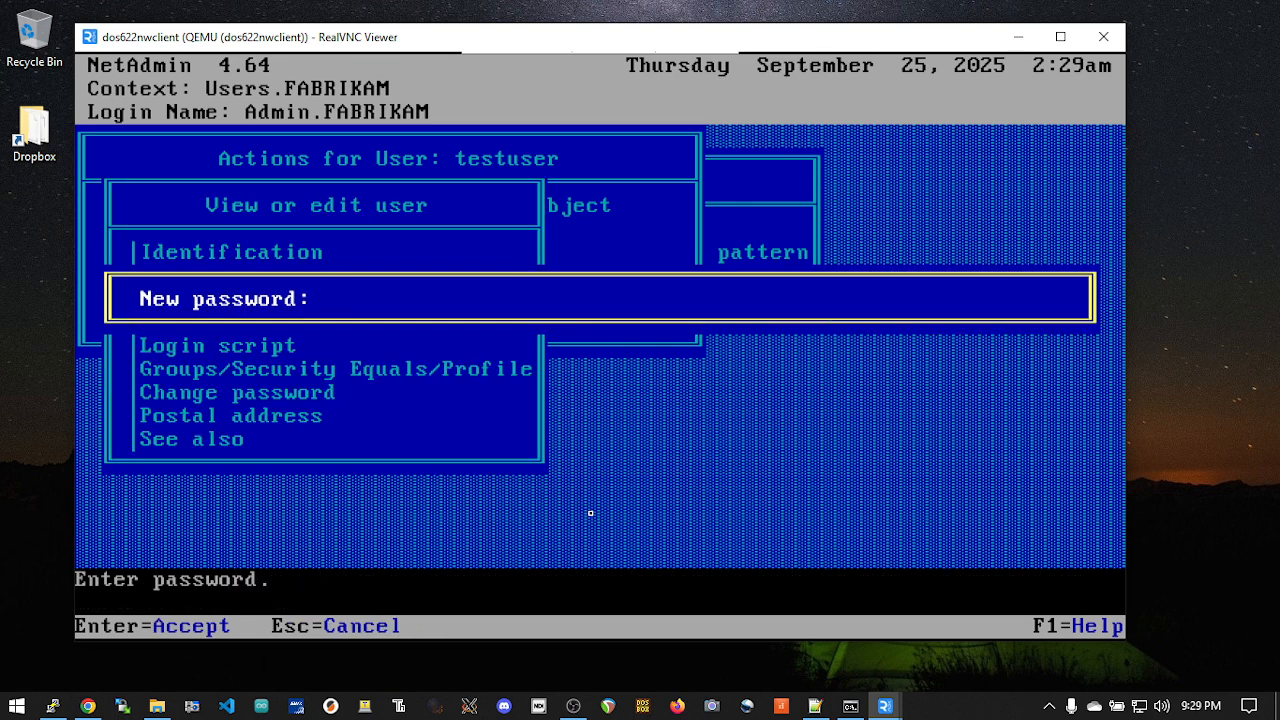
pyautogui.press('Return')
pyautogui.press('Return')
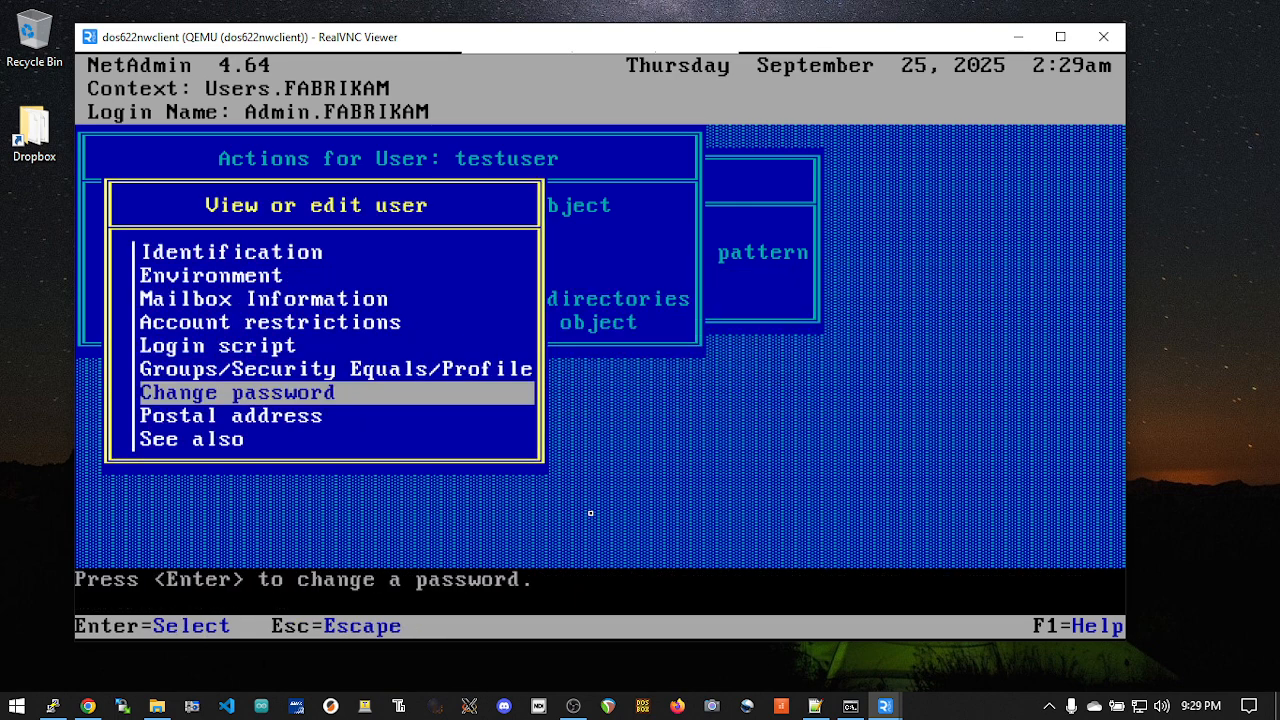
# Step: Leave the testuser properties and exit NetAdmin to the DOS prompt
pyautogui.press('Escape')
pyautogui.press('Escape')
pyautogui.press('Escape')
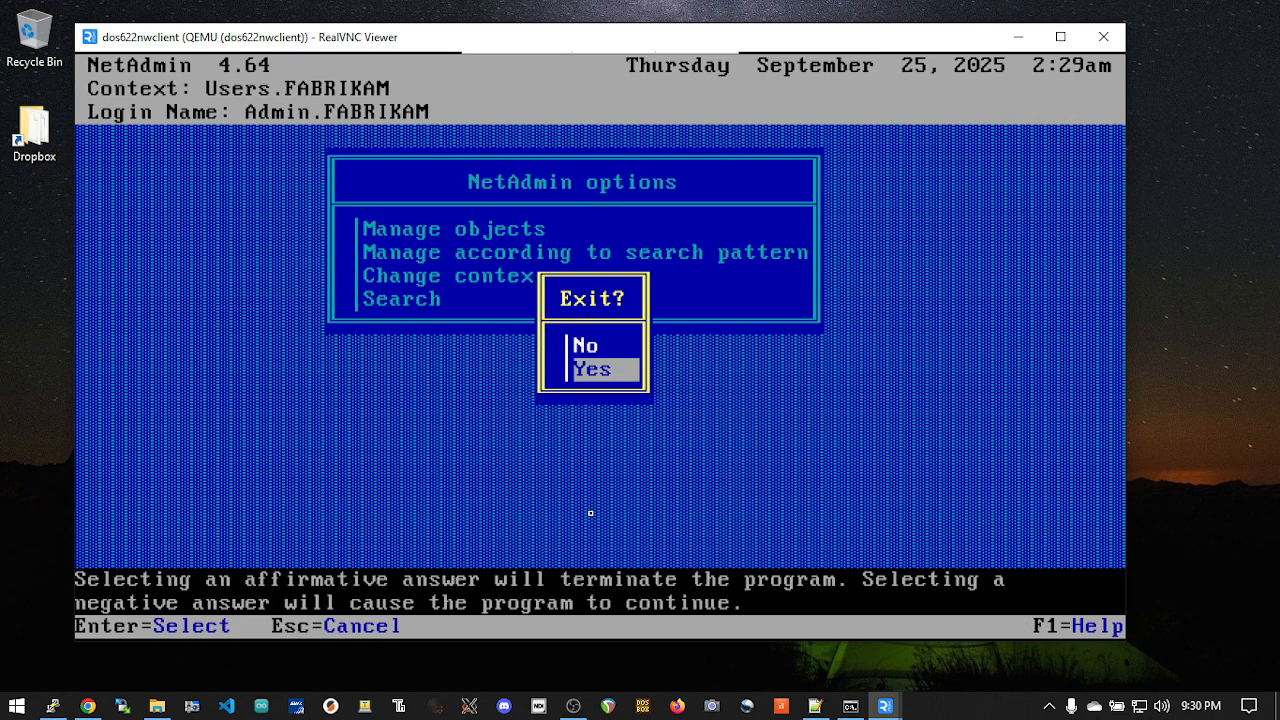
pyautogui.press('Return')
# Step: Switch to drive C: and try to log in to NetWare with f:login as cn=testuser
pyautogui.write('c:')
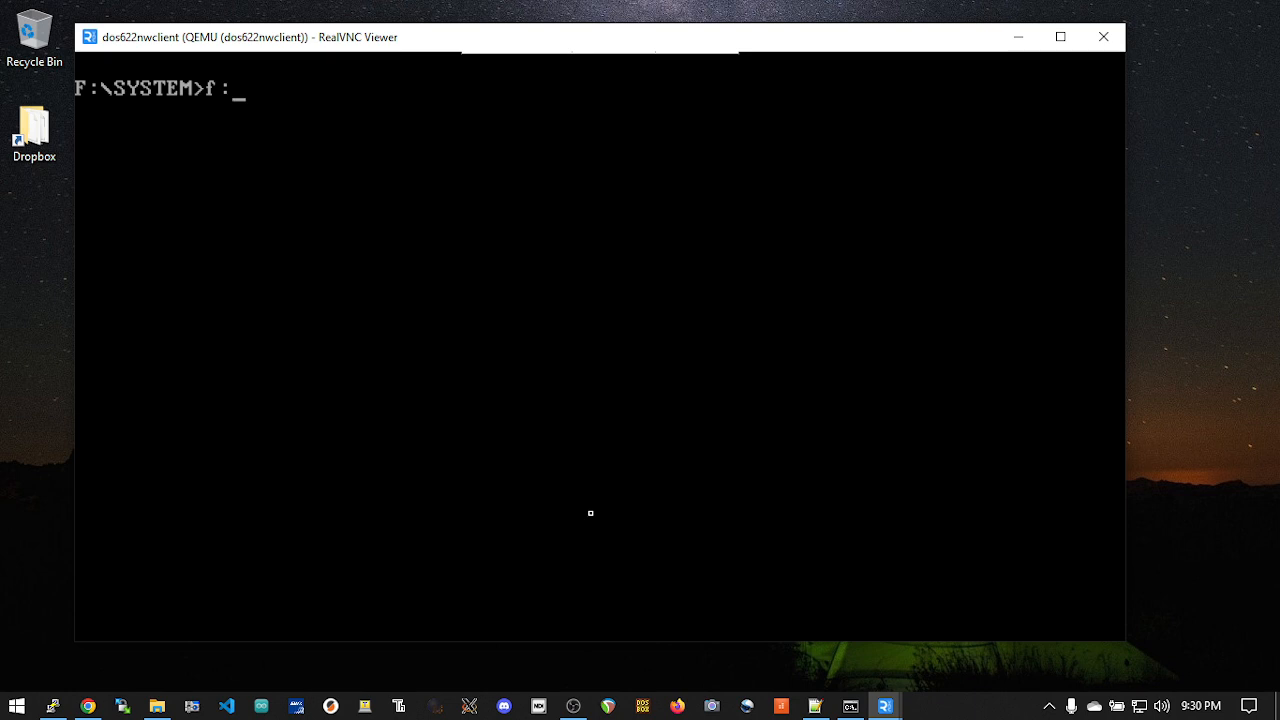
pyautogui.press('BackSpace')
pyautogui.press('BackSpace')
pyautogui.write('c:')
pyautogui.press('Return')
pyautogui.write('f:login')
pyautogui.press('Return')
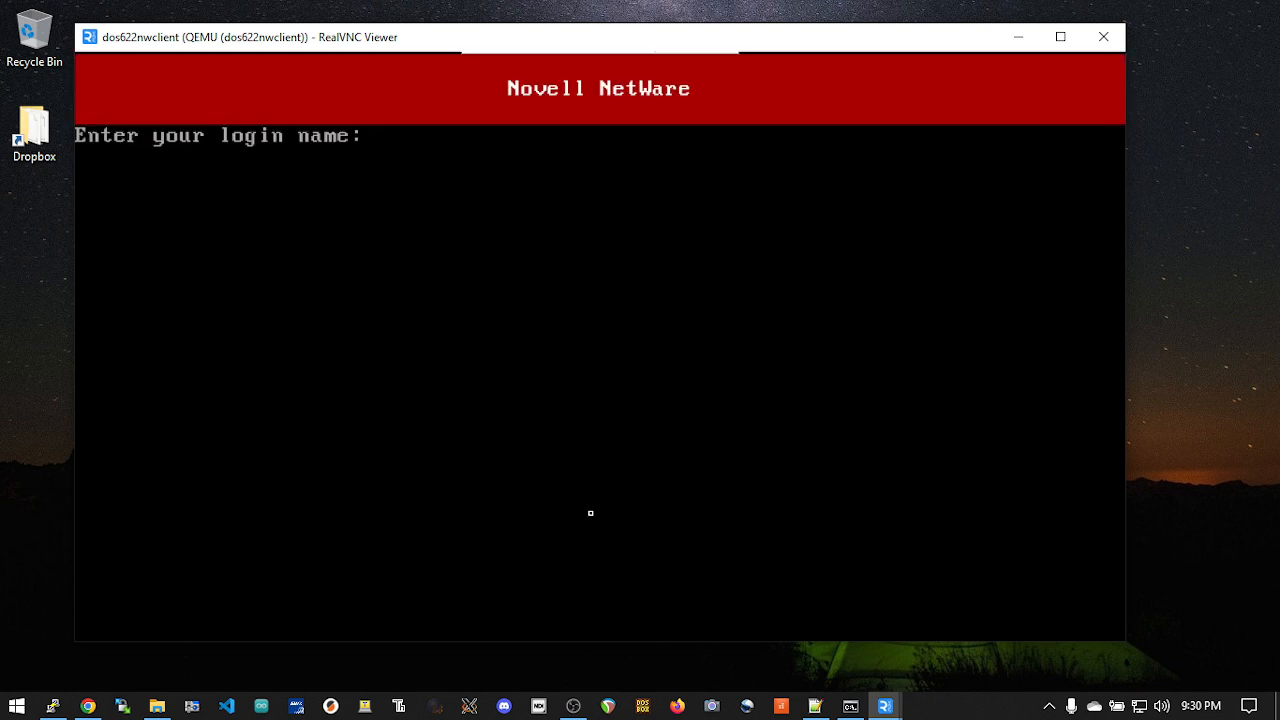
pyautogui.write('cn=testuser')
pyautogui.press('Return')
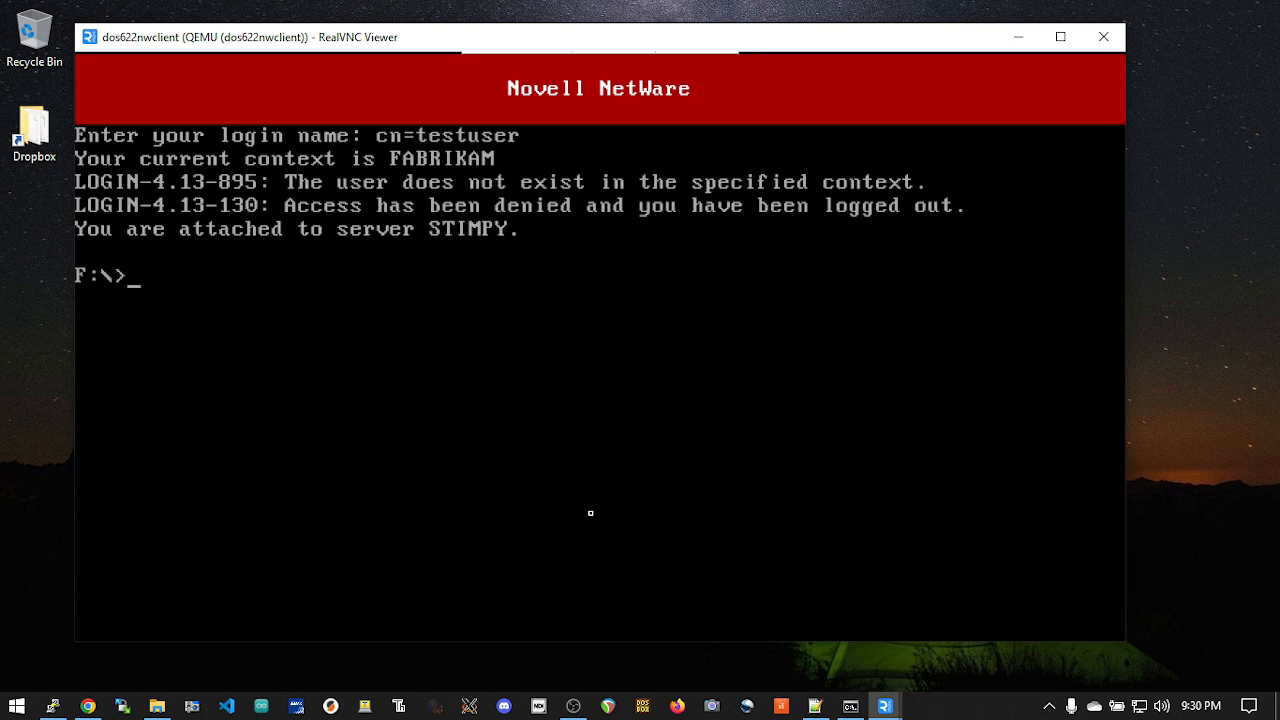
# Step: Log in to NetWare again as cn=testuser.OU=USers and enter the account password
pyautogui.press('Up')
pyautogui.press('Up')
pyautogui.press('Down')
pyautogui.press('Escape')
pyautogui.press('Return')
pyautogui.press('Up')
pyautogui.press('Down')
pyautogui.press('Return')
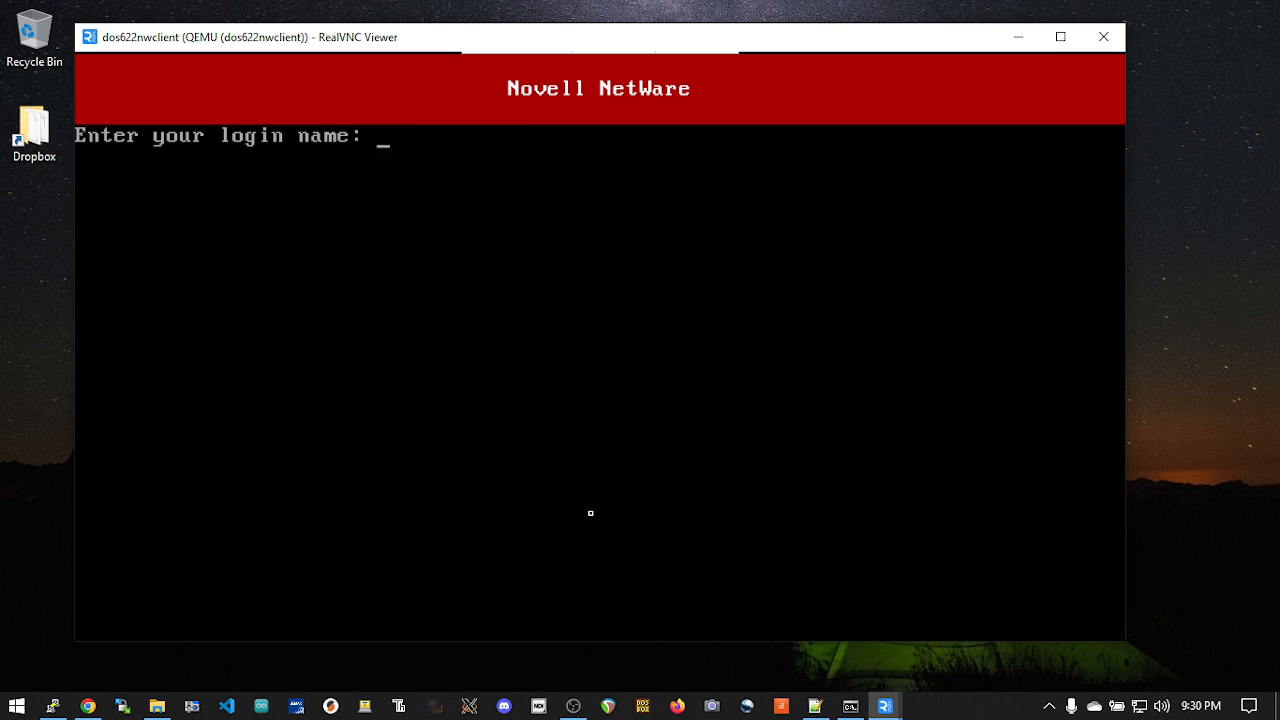
pyautogui.write('cn=testuser,')
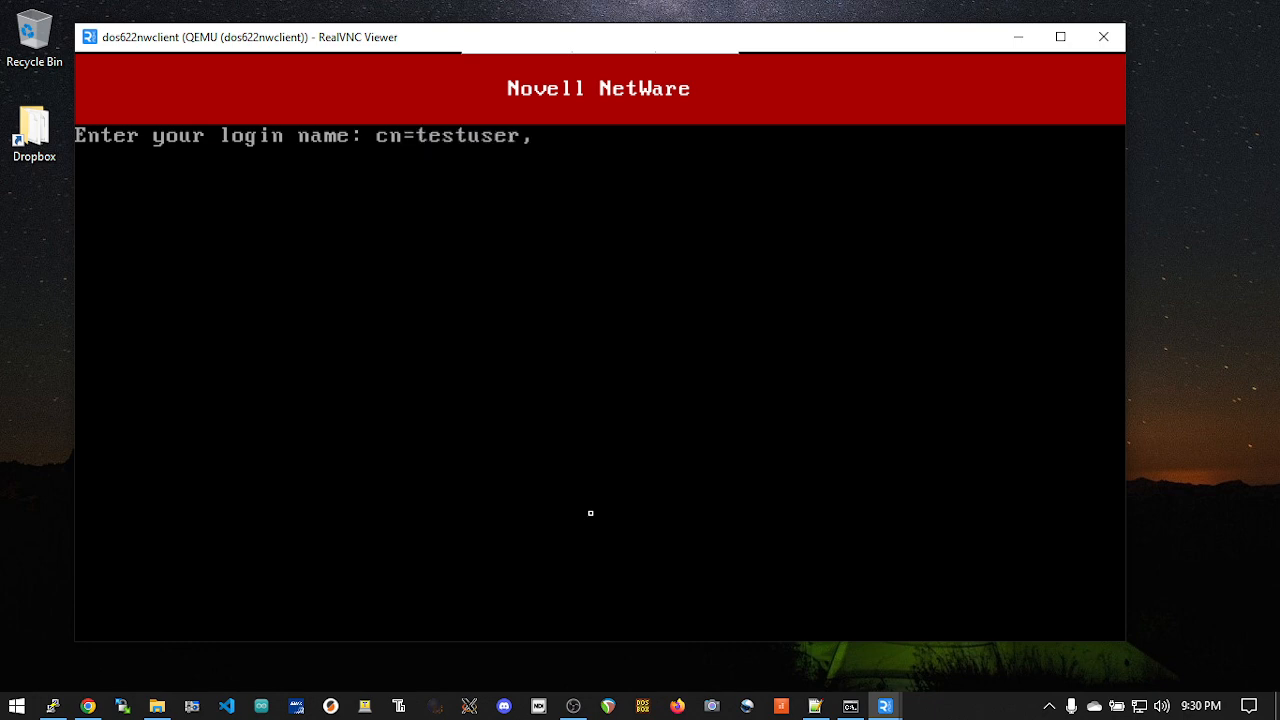
pyautogui.press('BackSpace')
pyautogui.write('/')
pyautogui.press('BackSpace')
pyautogui.write('.OU=-')
pyautogui.press('BackSpace')
pyautogui.write('USers')
pyautogui.press('Return')
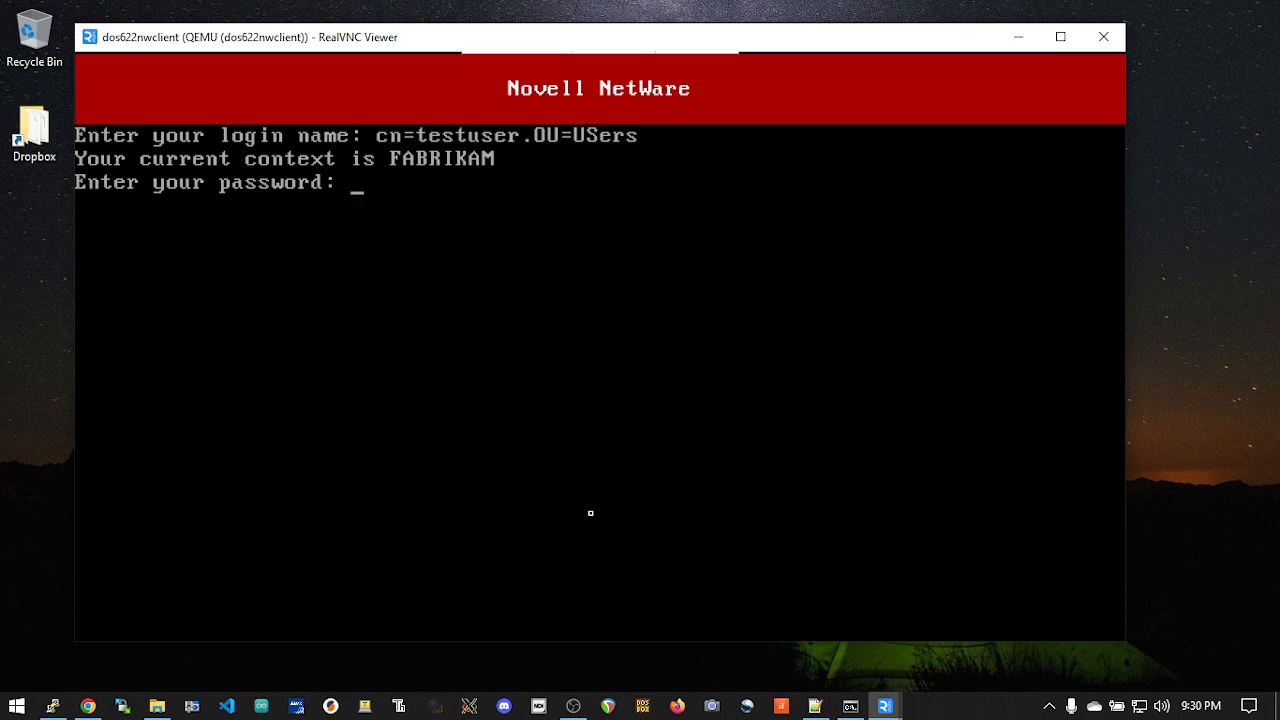
pyautogui.press('Return')
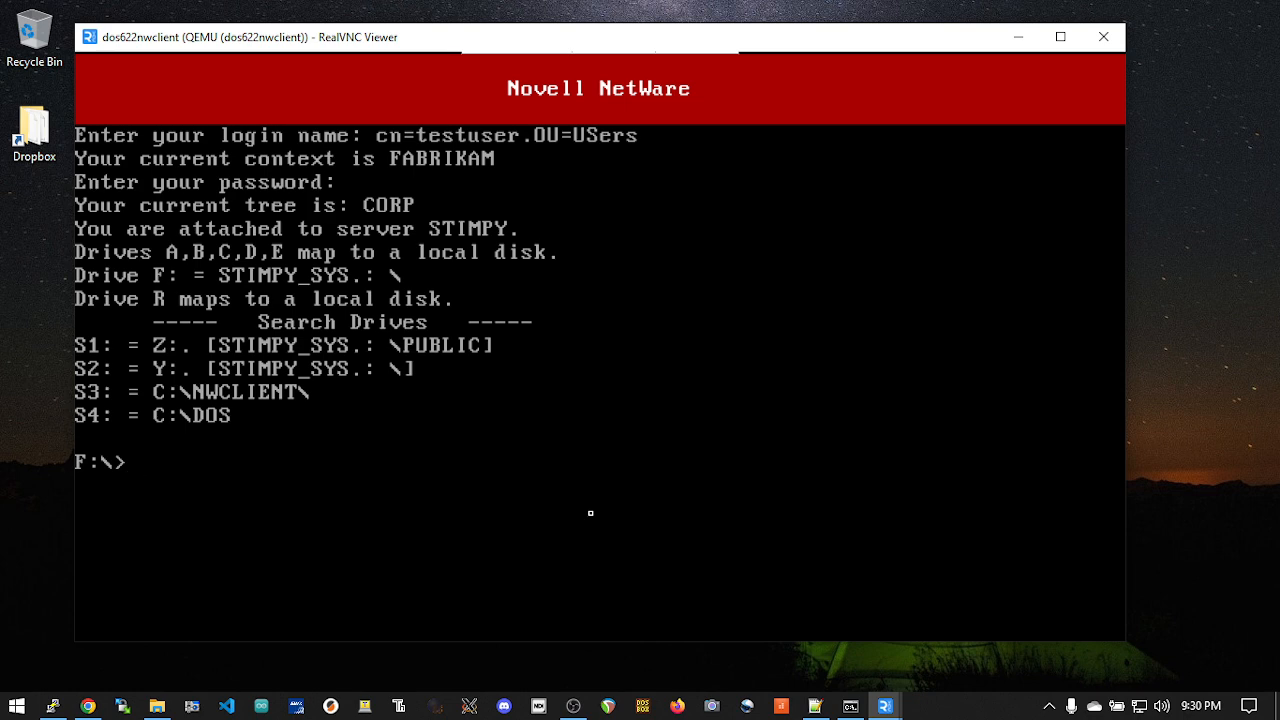
# Step: Run f:login and try to log in with the login name cn=testuser.O=Users
pyautogui.write('f:login')
pyautogui.press('Return')
pyautogui.write('cn=testser')
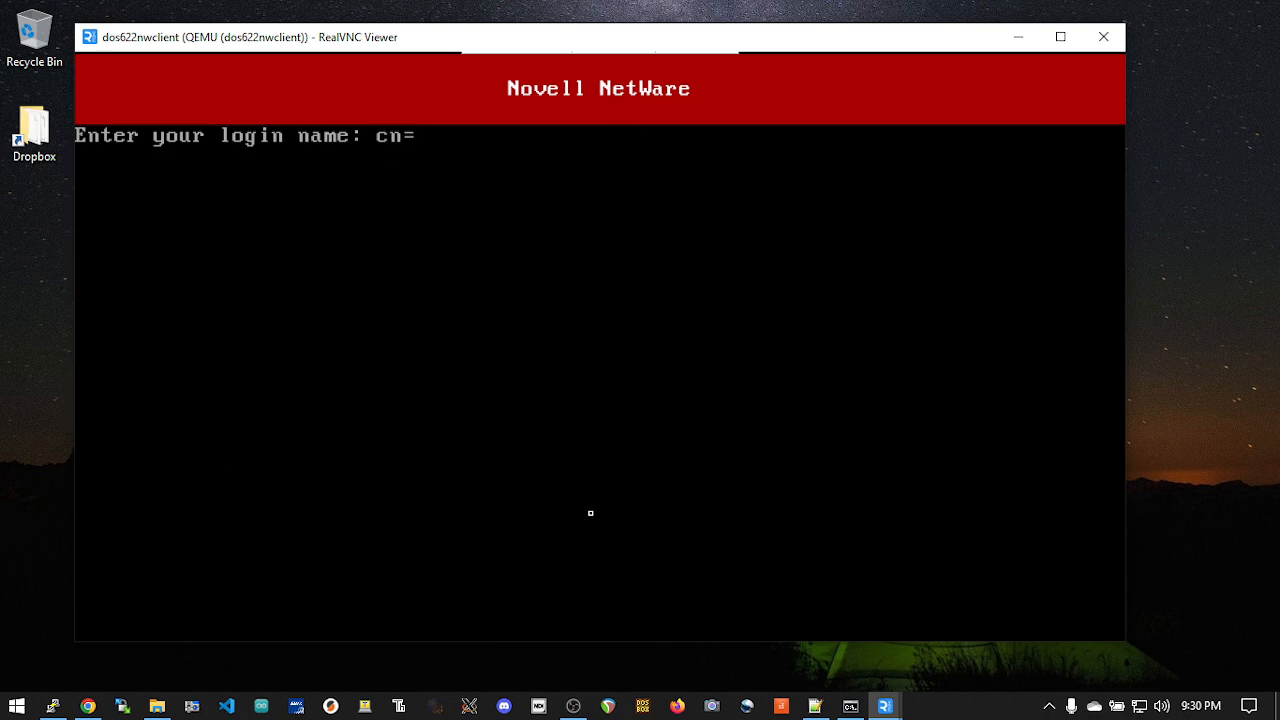
pyautogui.press('BackSpace')
pyautogui.press('BackSpace')
pyautogui.press('BackSpace')
pyautogui.write('user.')
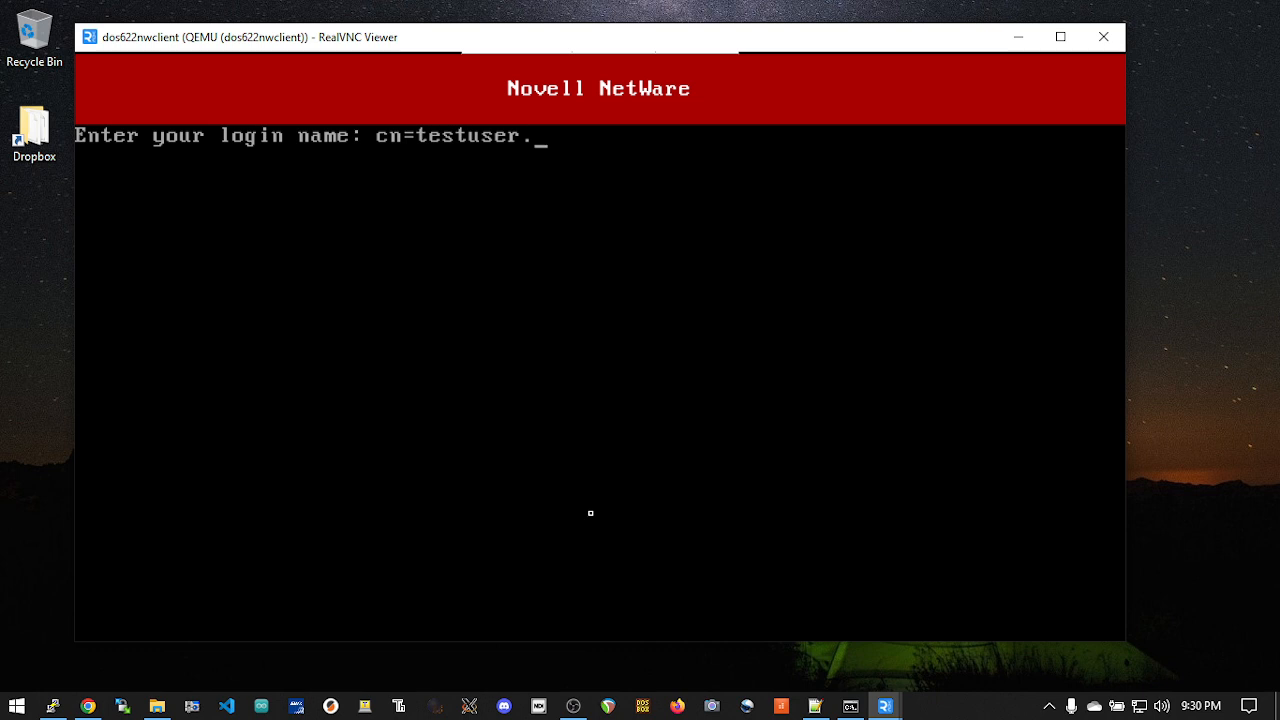
pyautogui.write('O=Users')
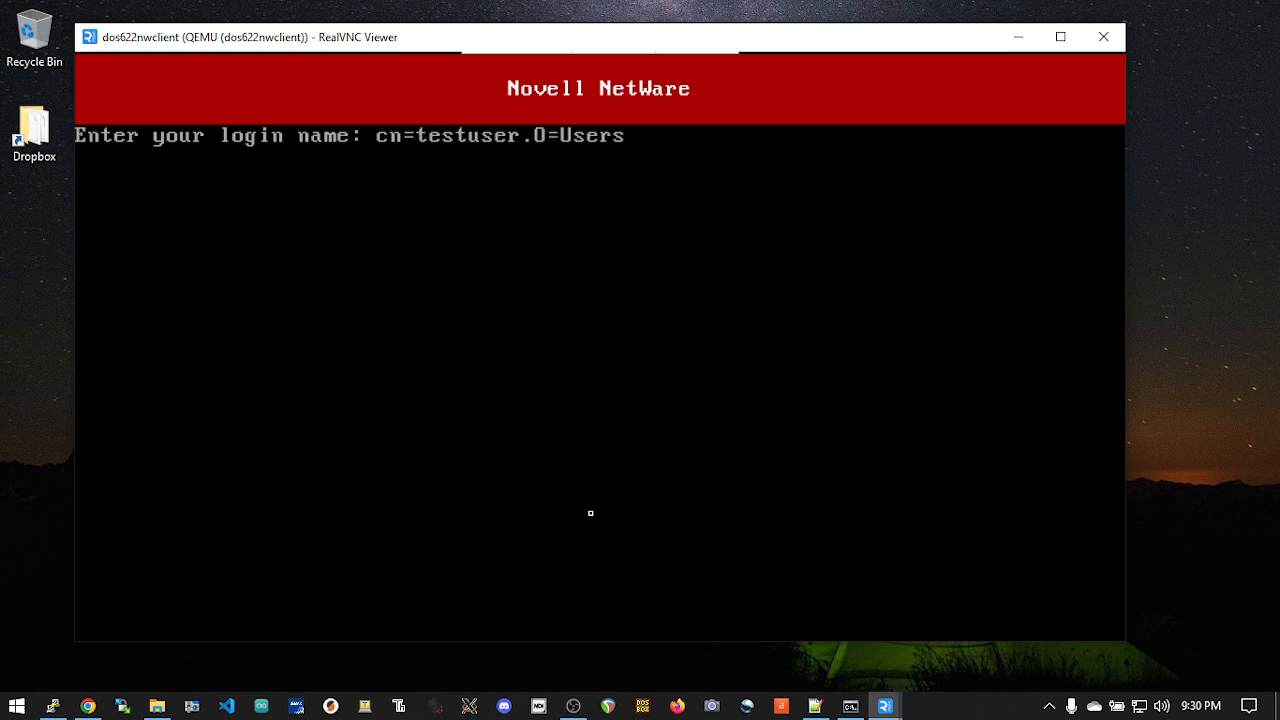
pyautogui.press('Return')
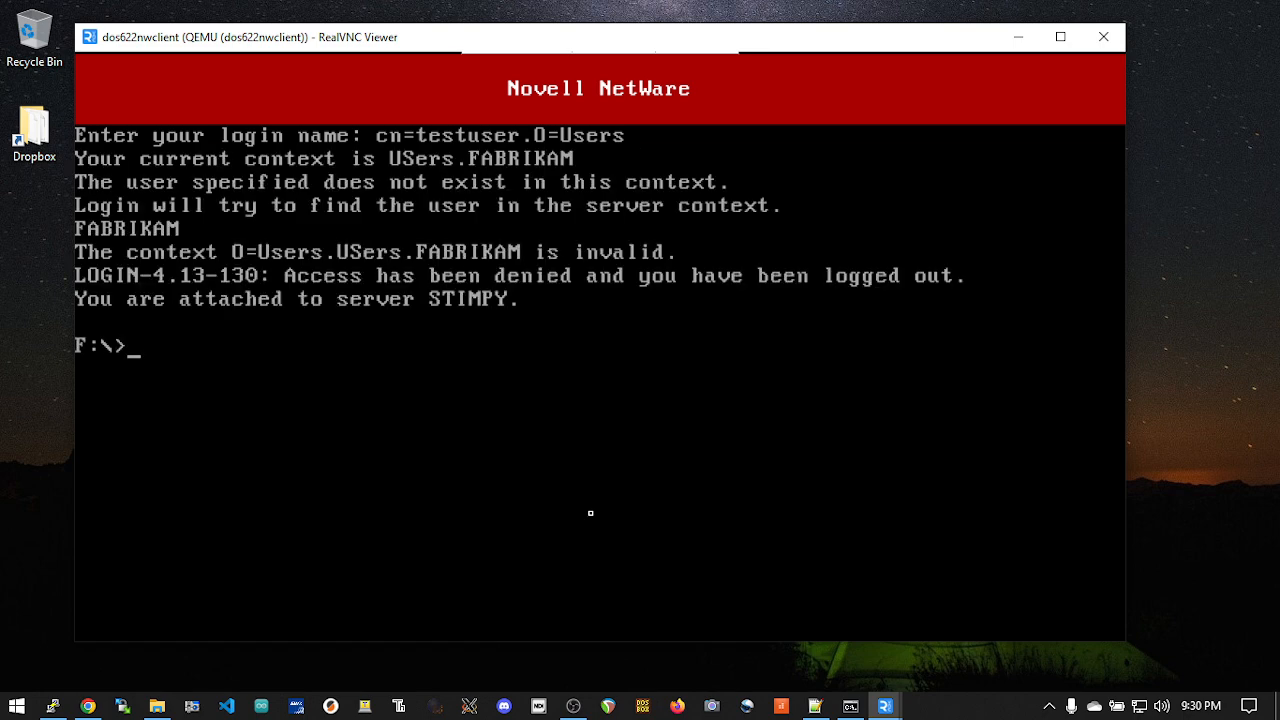
# Step: Retry the NetWare login using the same name, cn=testuser.O=Users
pyautogui.write('f:login')
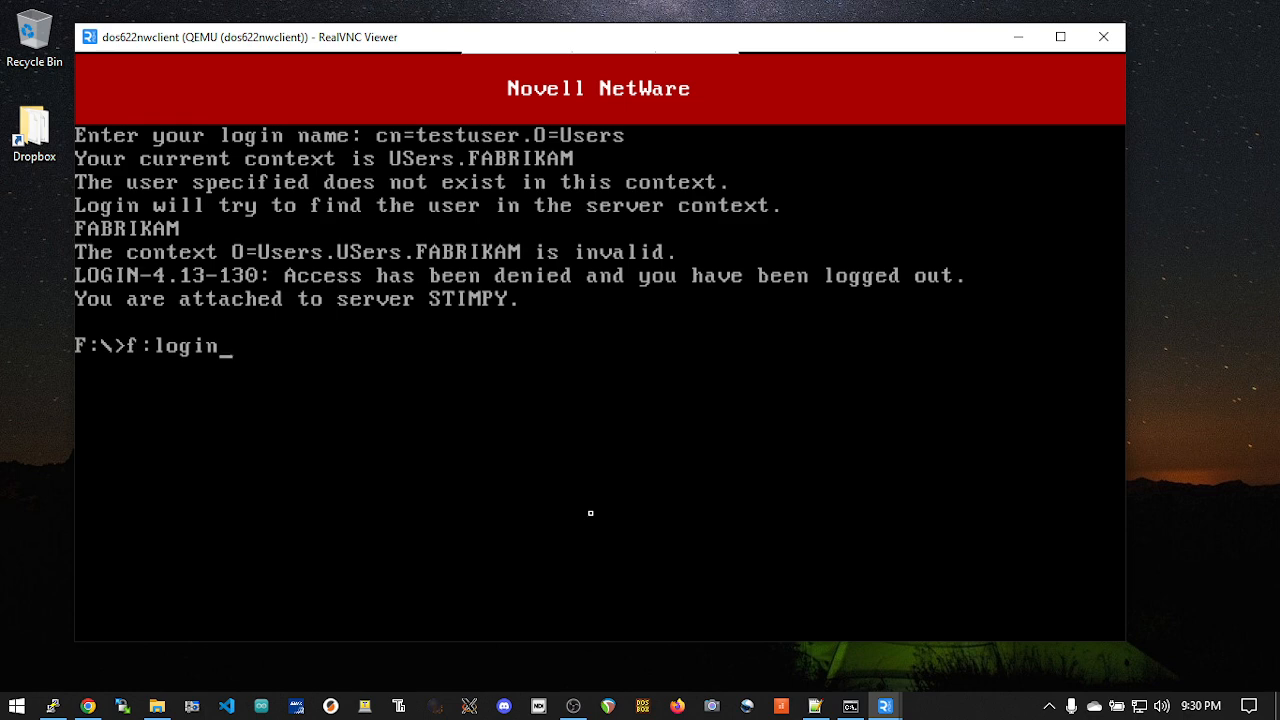
pyautogui.press('Return')
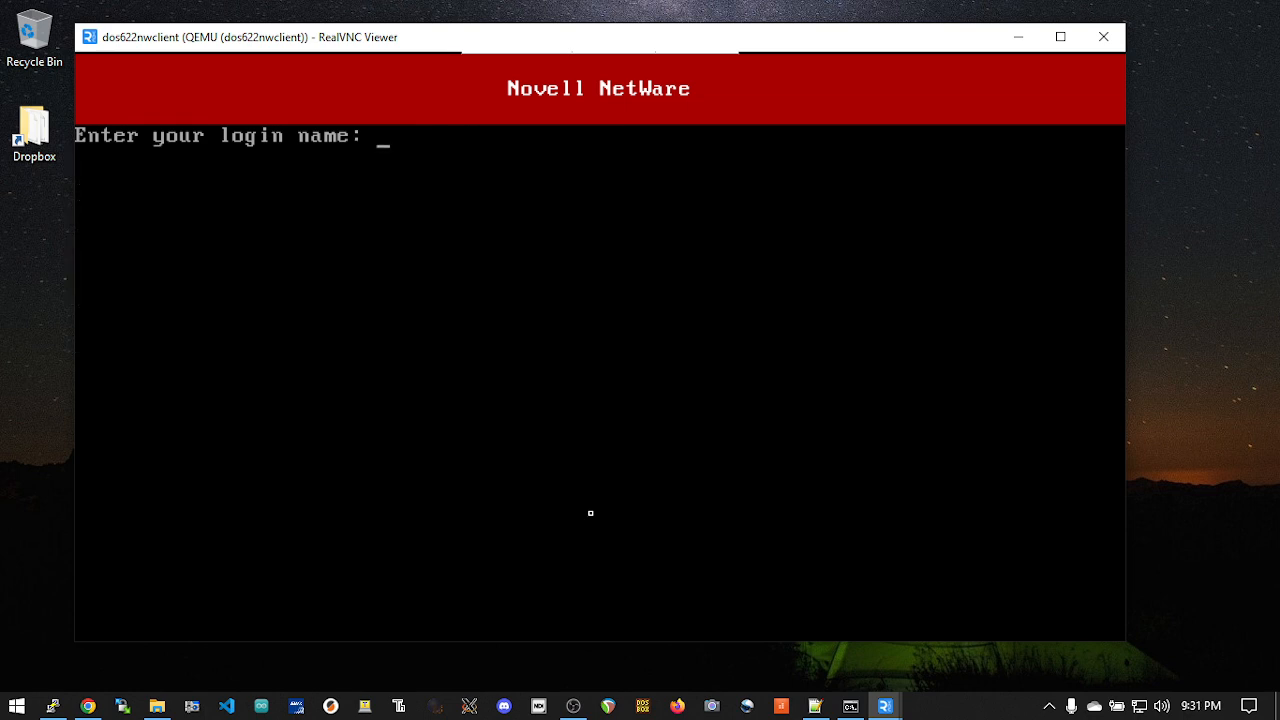
pyautogui.write('cn=testuser.O')
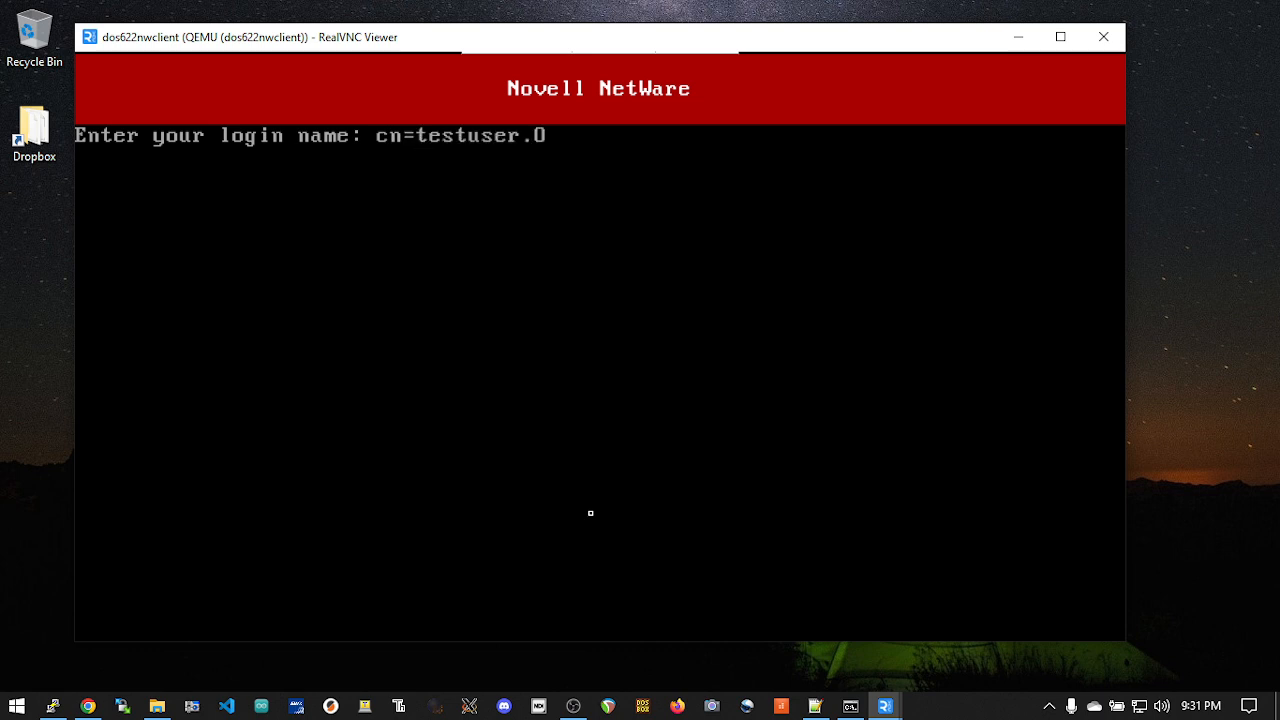
pyautogui.write('=Users')
pyautogui.press('Return')
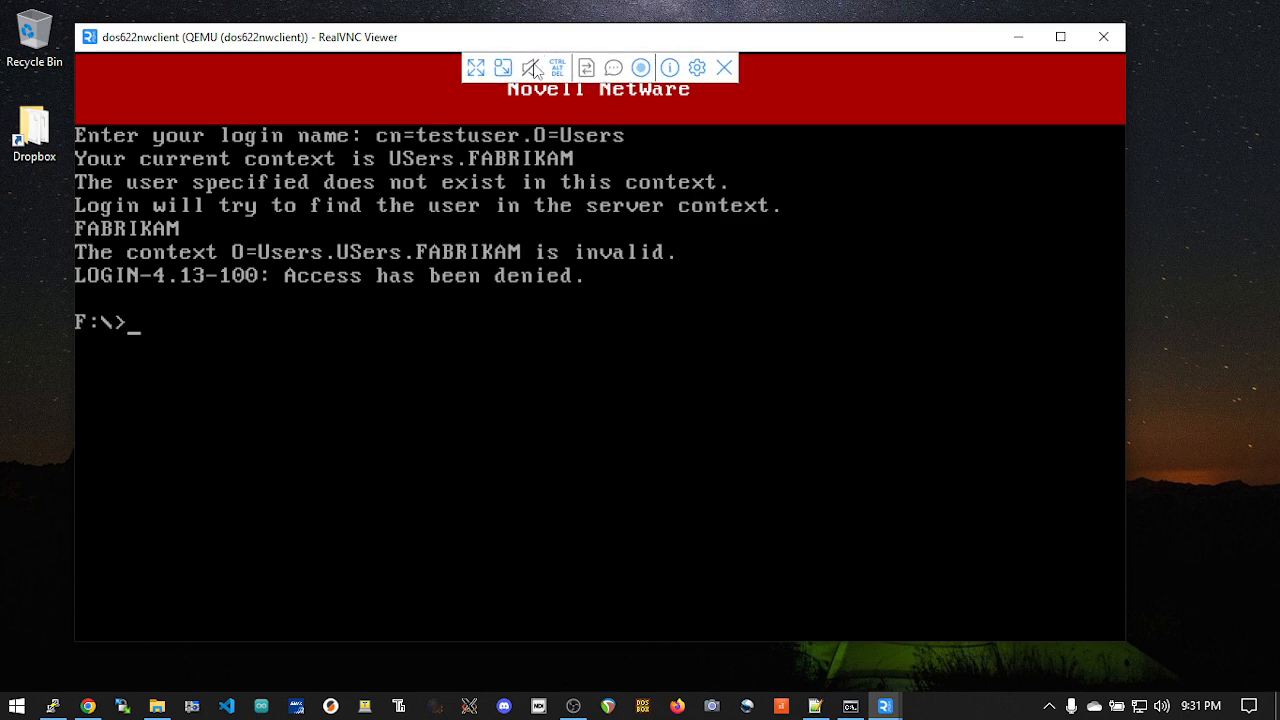
# Step: Reboot the dos622nwclient VM and reposition its viewer window on the desktop
pyautogui.click(557, 70)
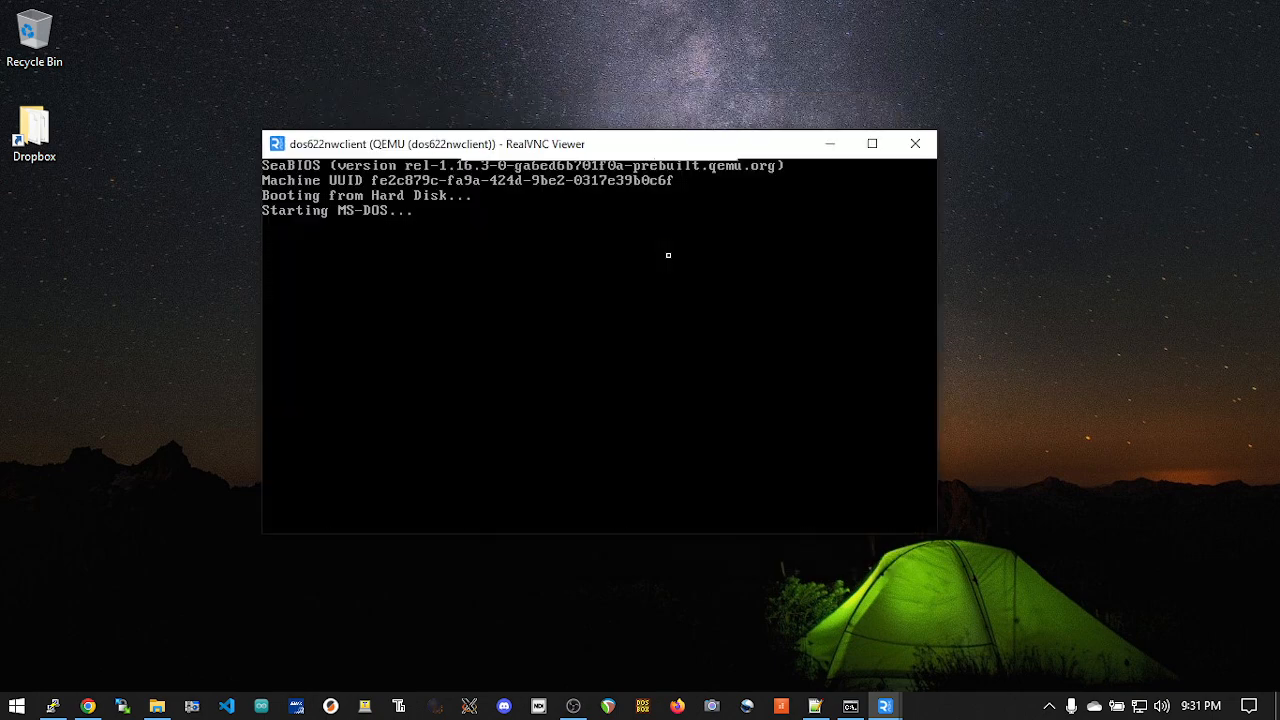
pyautogui.moveTo(657, 143); pyautogui.dragTo(555, 82)
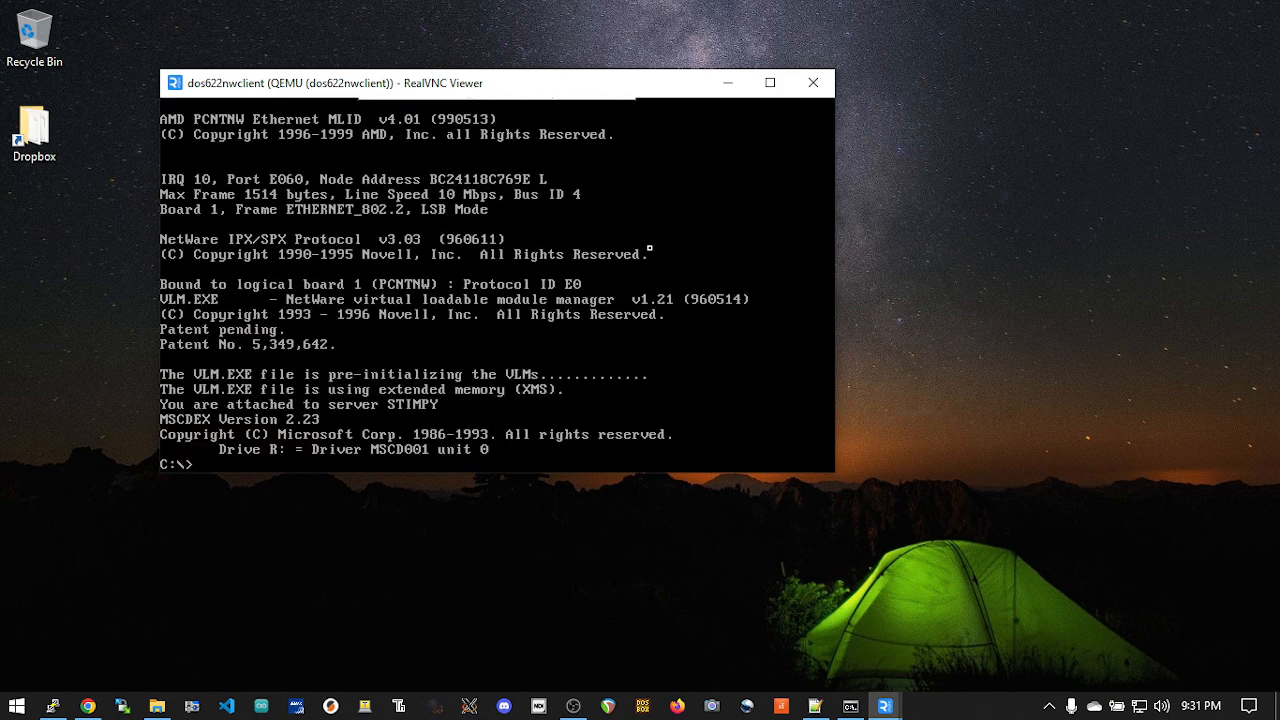
# Step: Run f:login on the rebooted client and try to log in as cn=tesuser.O=Users
pyautogui.write('f:login')
pyautogui.press('Return')
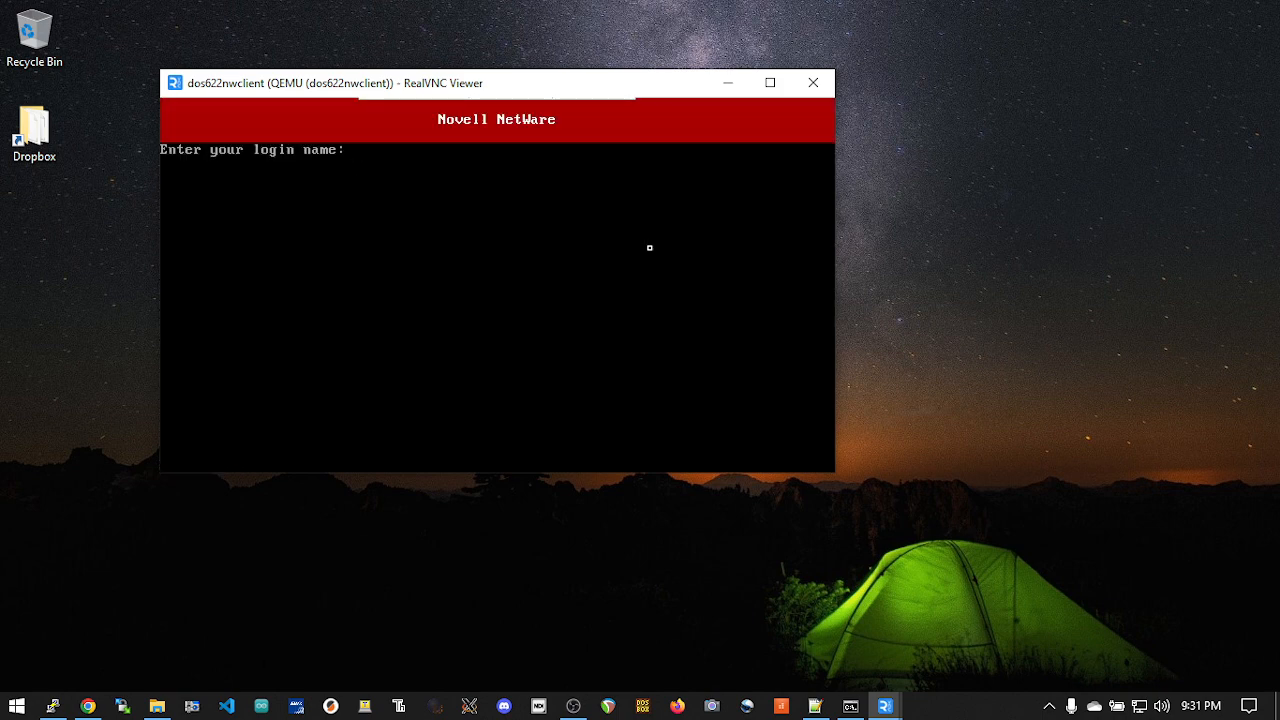
pyautogui.write('cn=tesuser.O=Users')
pyautogui.press('Return')
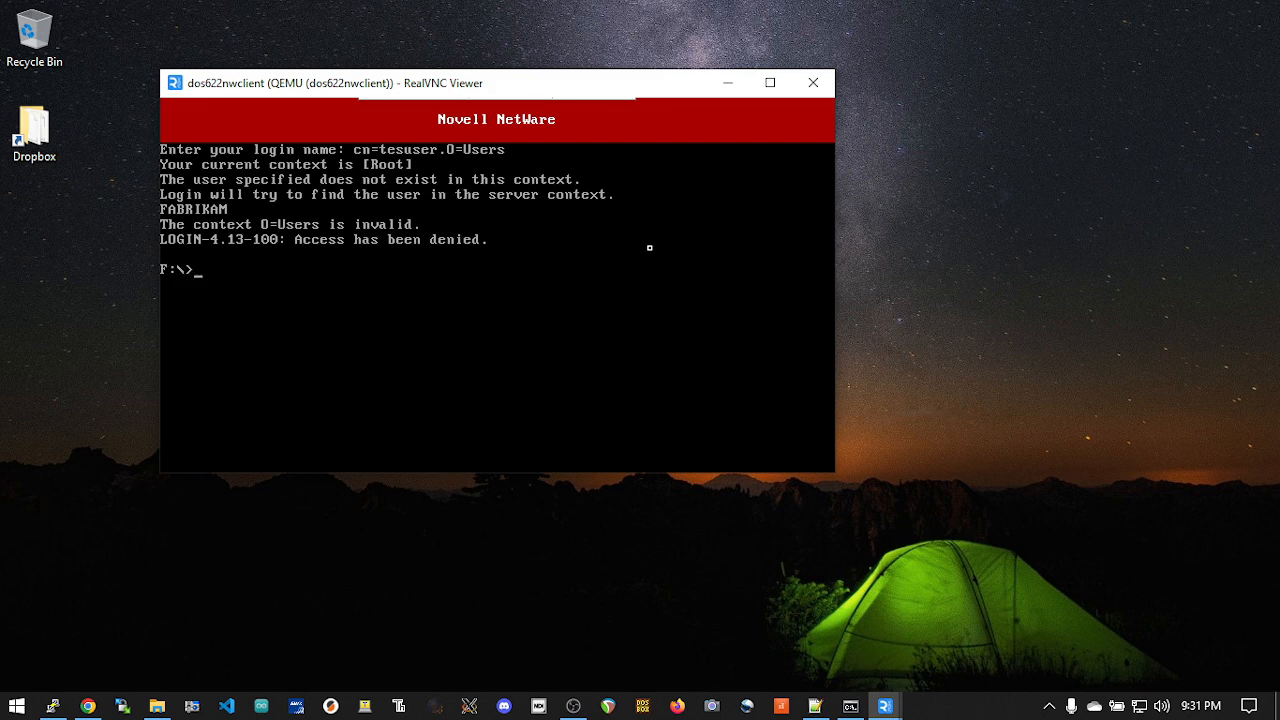
# Step: Run login and log in to NetWare as cn=admin with the account password
pyautogui.write('login')
pyautogui.press('BackSpace')
pyautogui.press('BackSpace')
pyautogui.write('in')
pyautogui.press('Return')
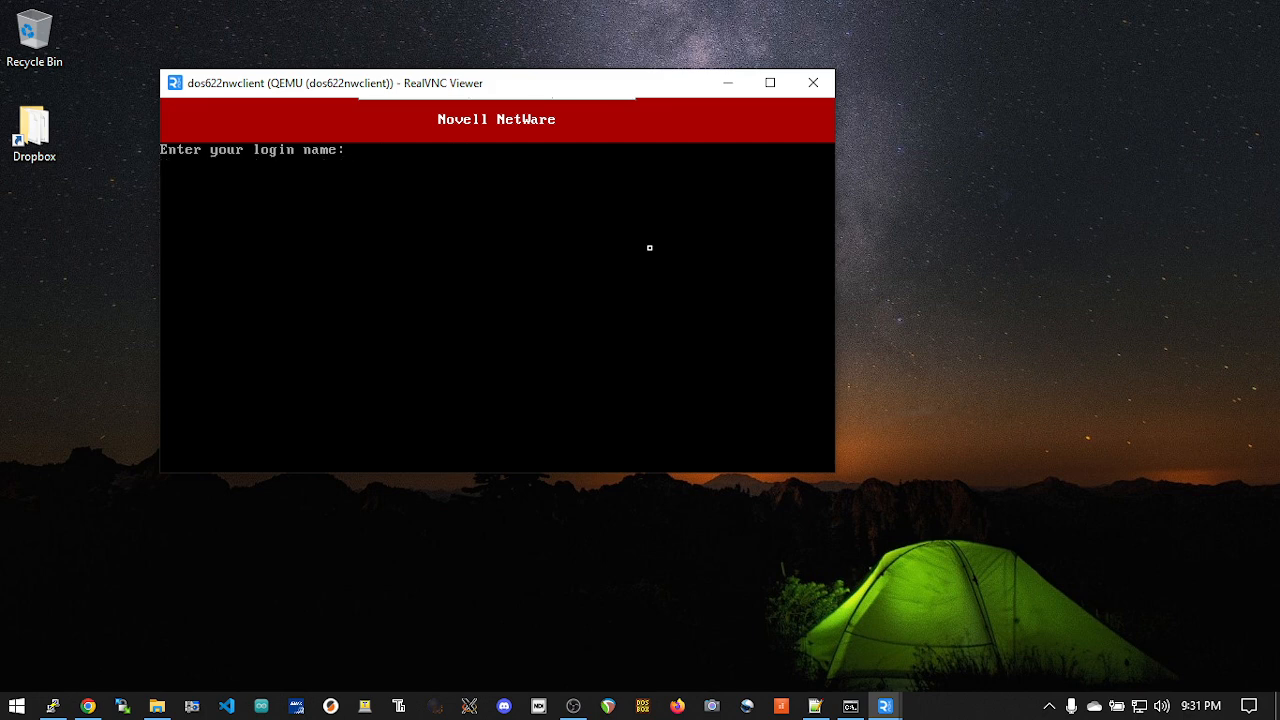
pyautogui.write('cn=admin')
pyautogui.press('Return')
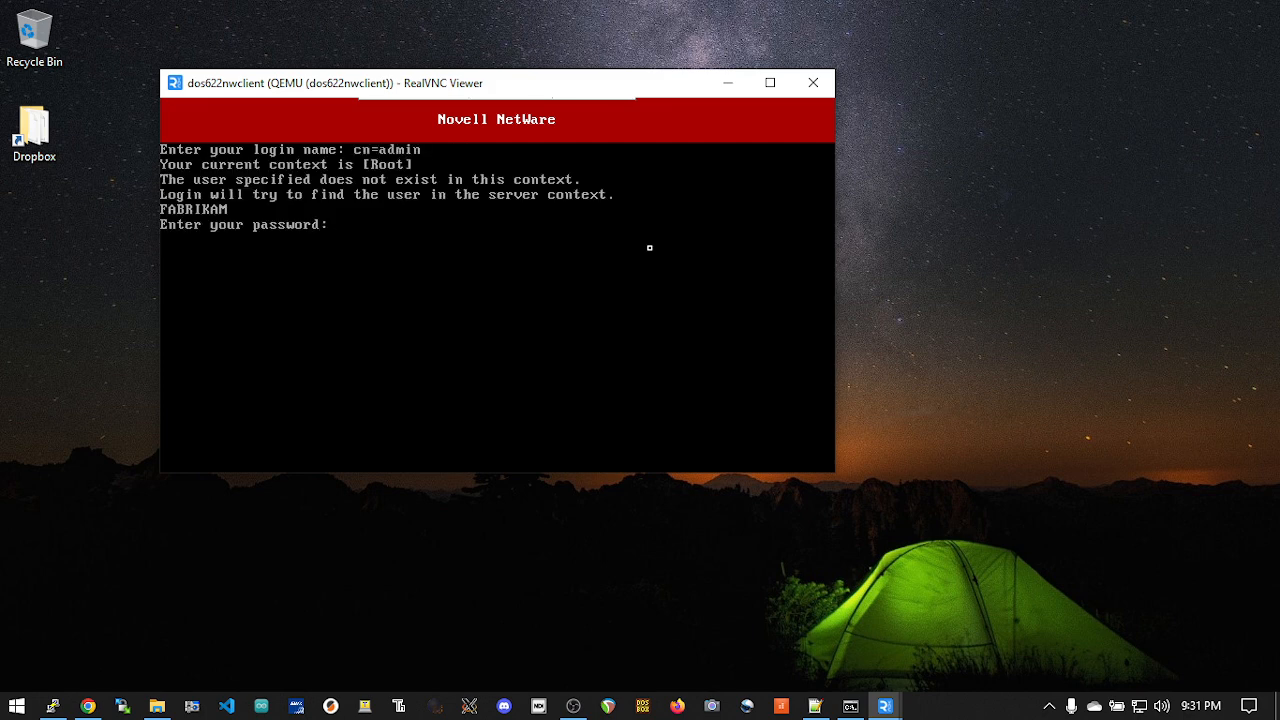
pyautogui.press('Return')
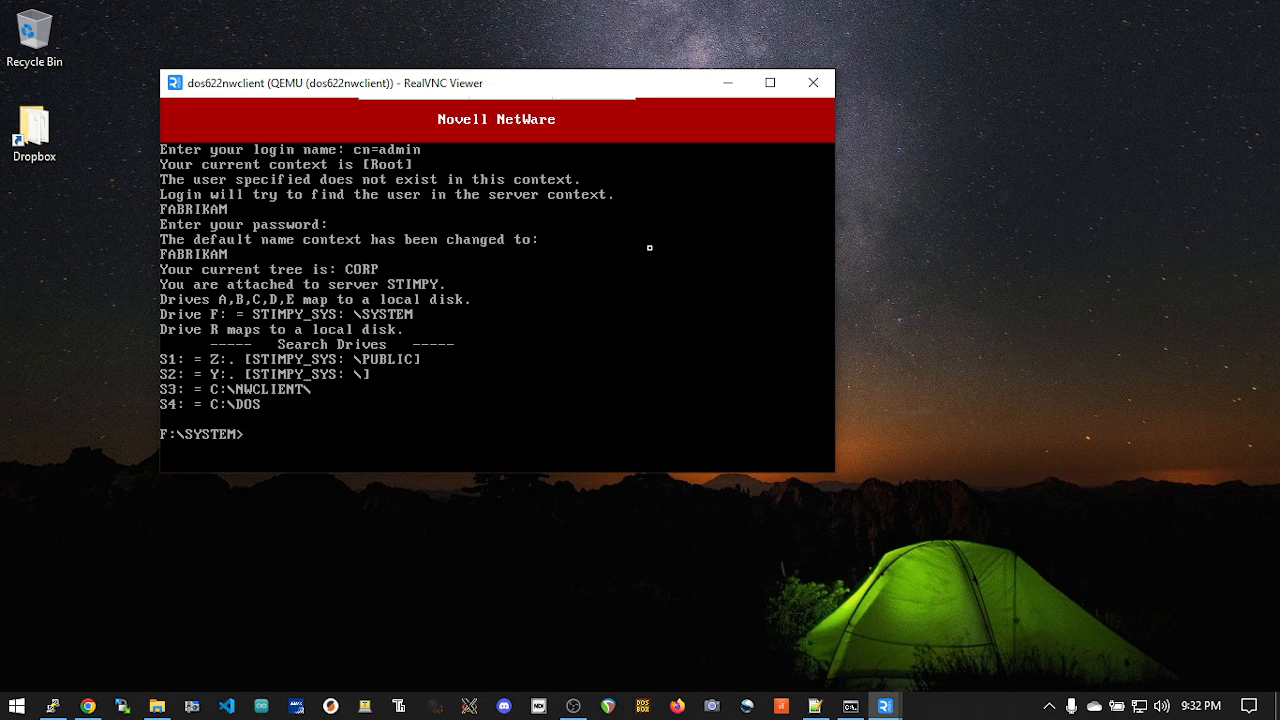
# Step: Switch the DOS prompt to drive C: and close the VNC session to the client
pyautogui.write('c:')
pyautogui.press('Return')
pyautogui.click(813, 83)
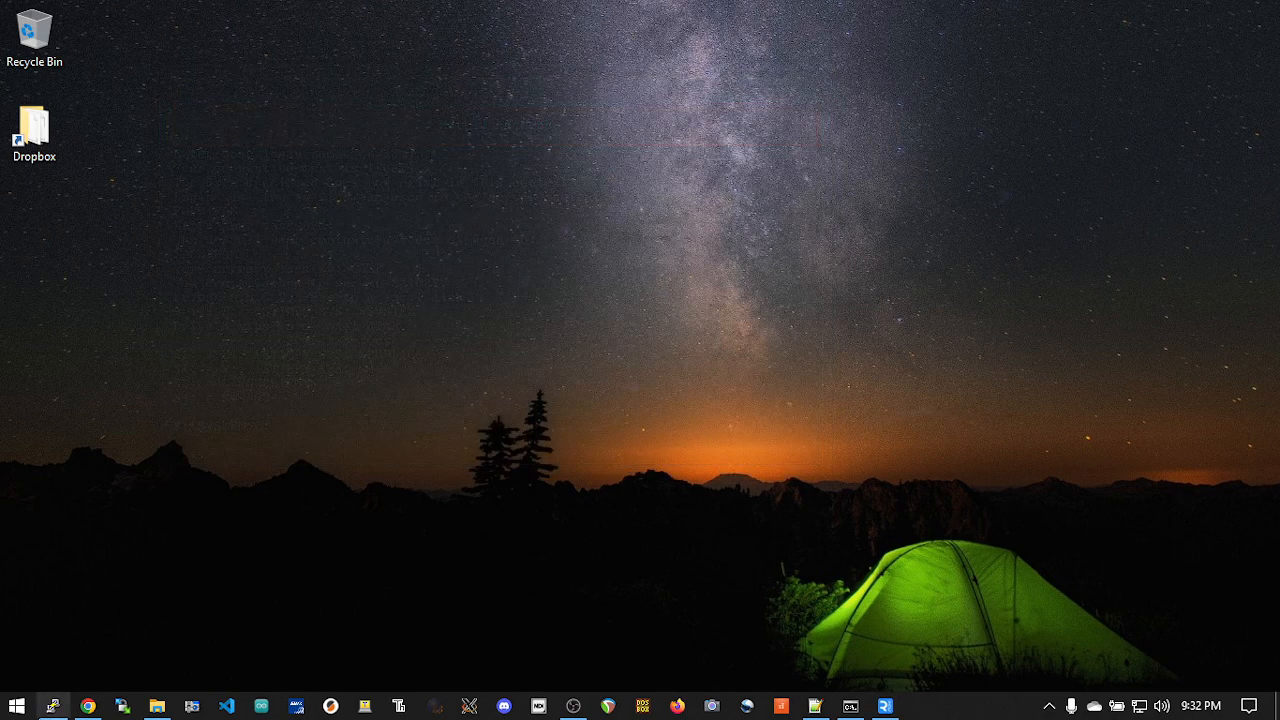
# Step: Switch to the Proxmox page in Chrome and stop VM 101 (dos622nwclient), confirming the stop
pyautogui.click(87, 706)
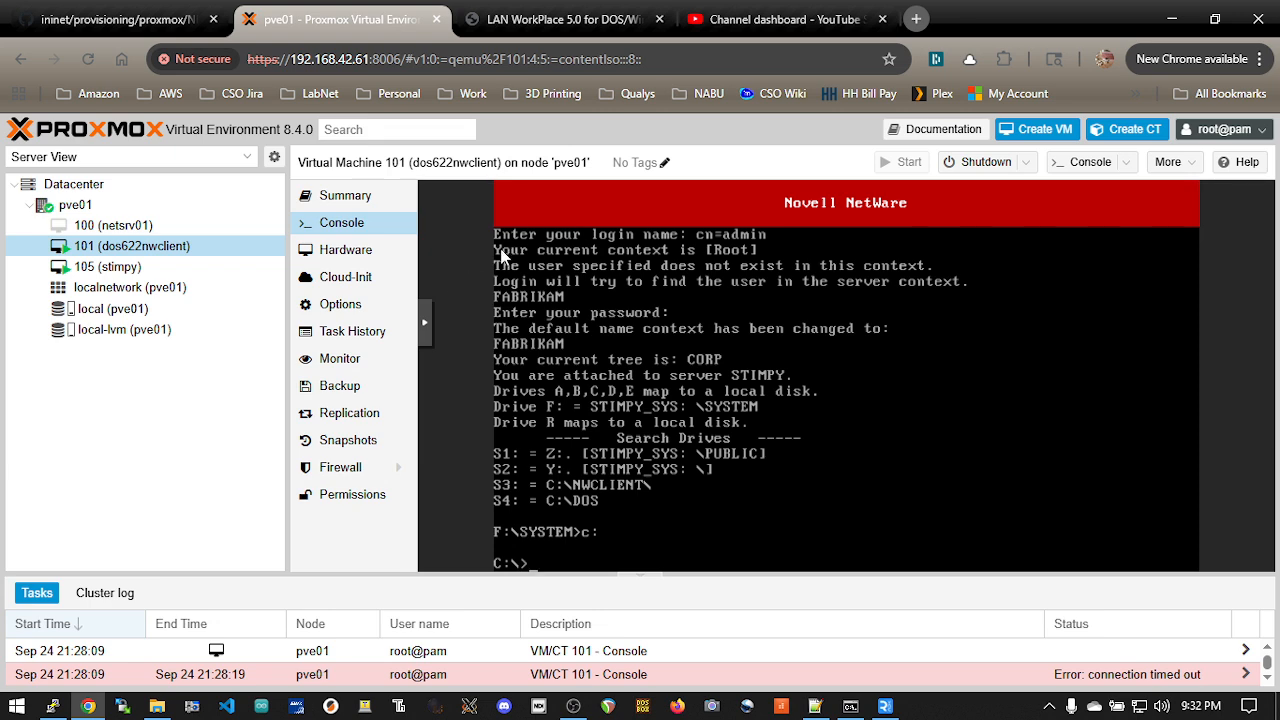
pyautogui.click(1017, 166)
pyautogui.click(997, 252)
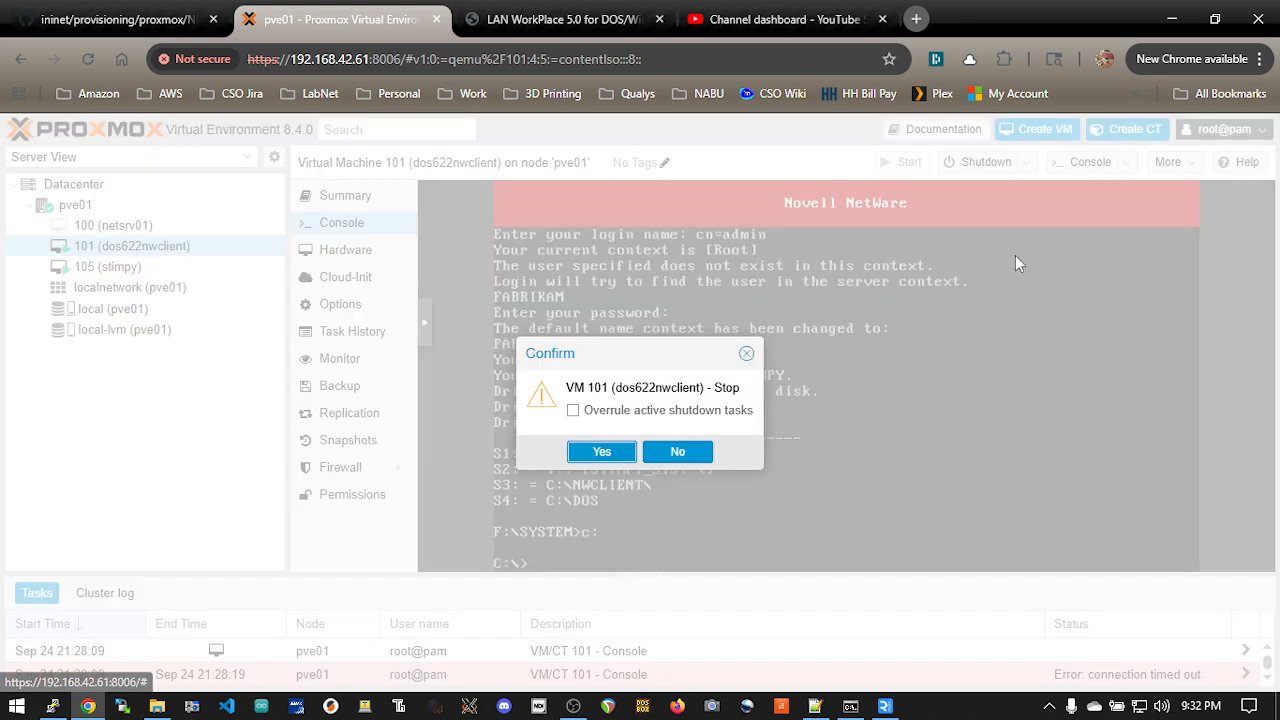
pyautogui.click(601, 452)
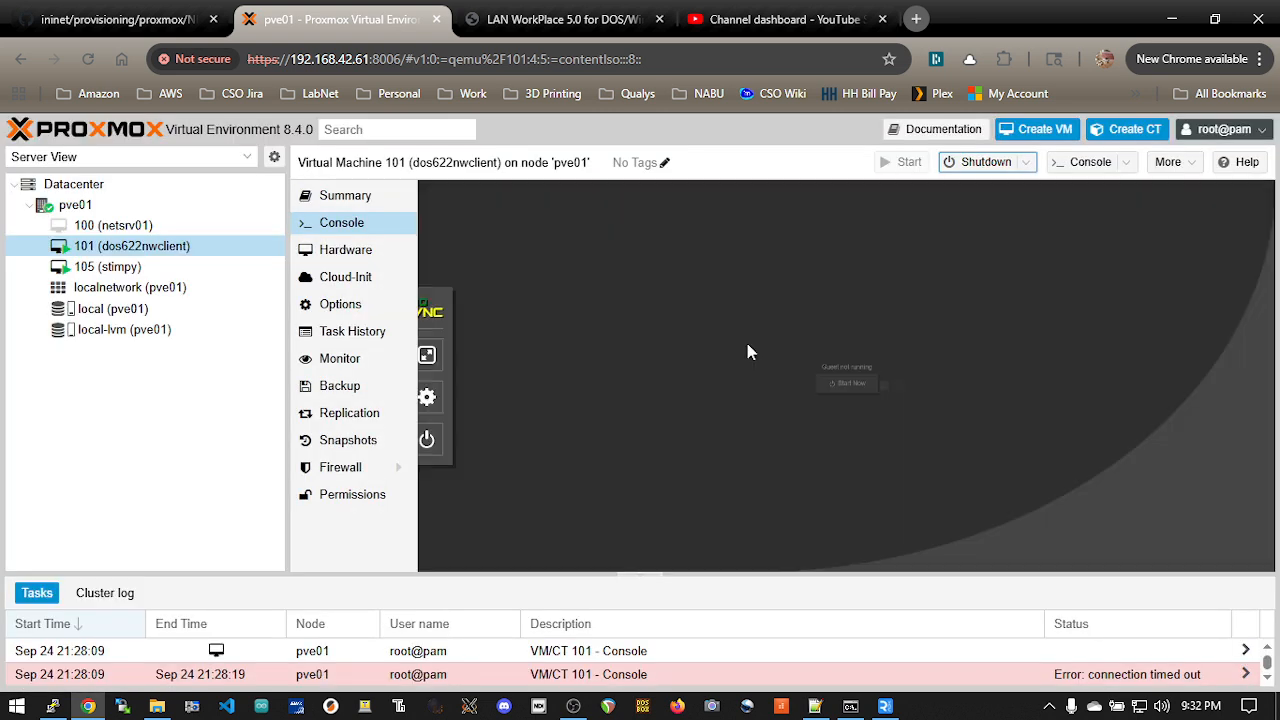
# Step: Remove VM 101 (dos622nwclient), confirming its destruction with the ID 101
pyautogui.rightClick(197, 247)
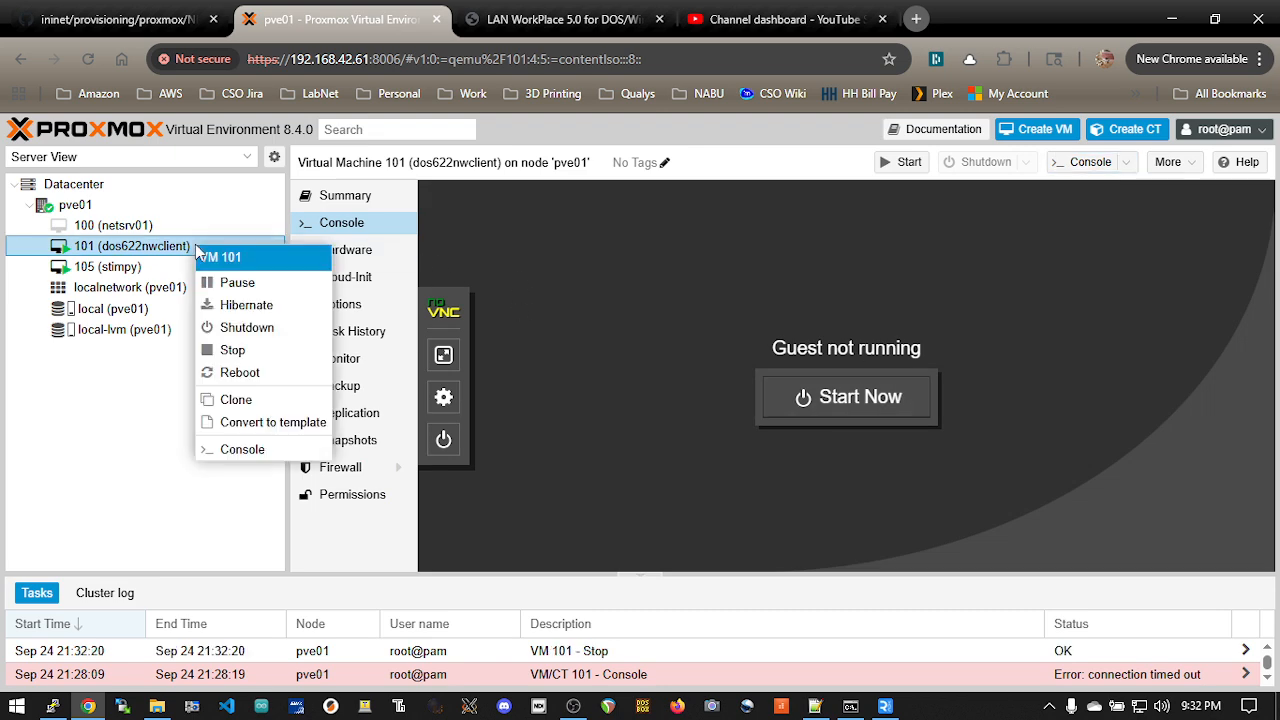
pyautogui.click(776, 160)
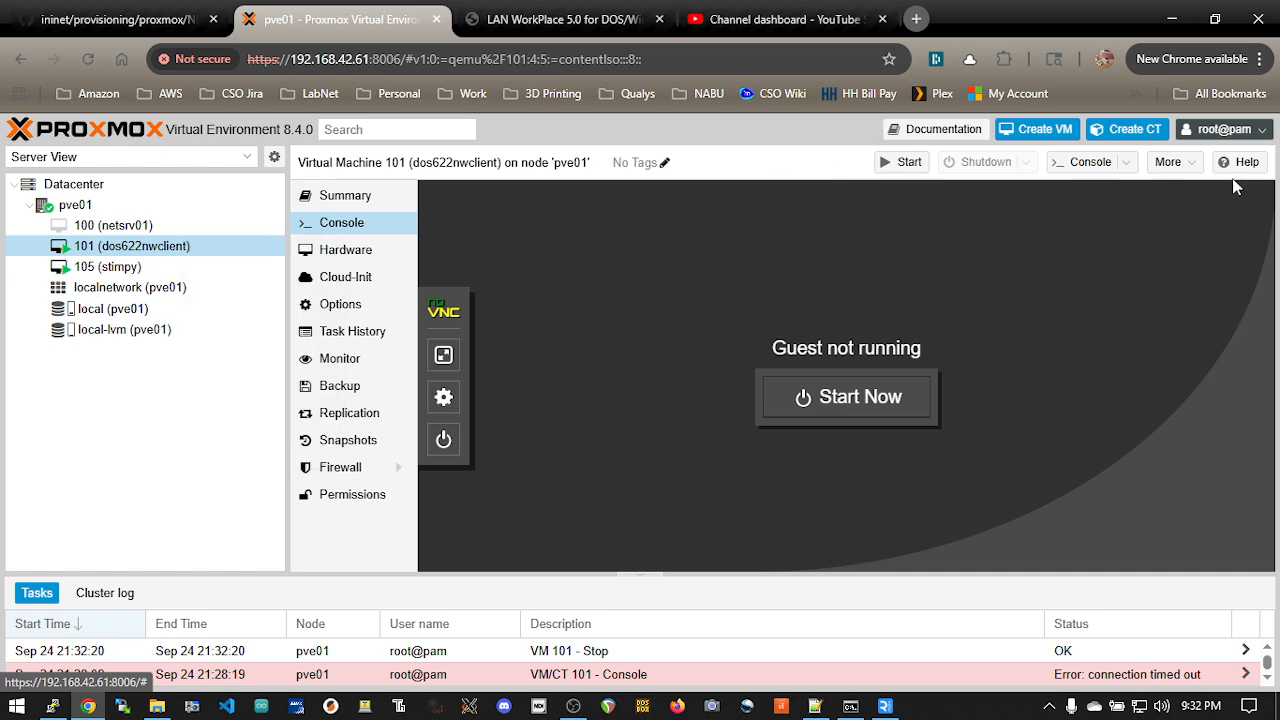
pyautogui.click(1203, 166)
pyautogui.click(1208, 252)
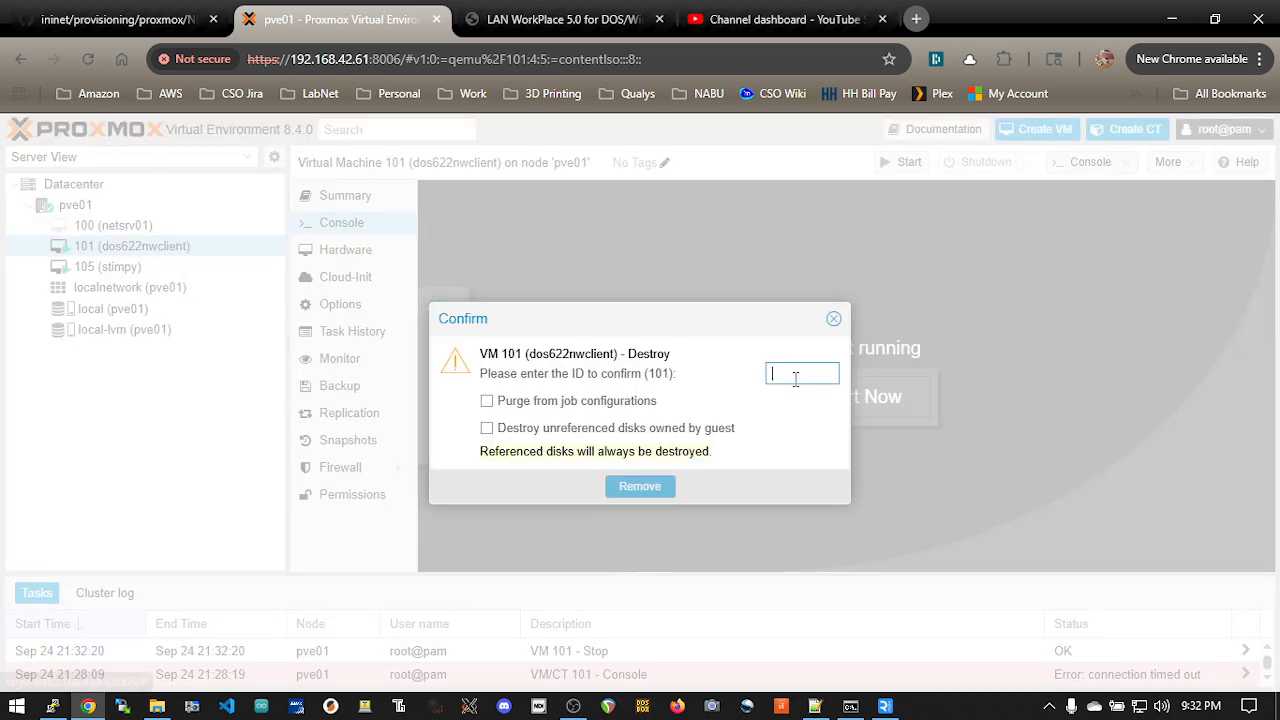
pyautogui.write('101')
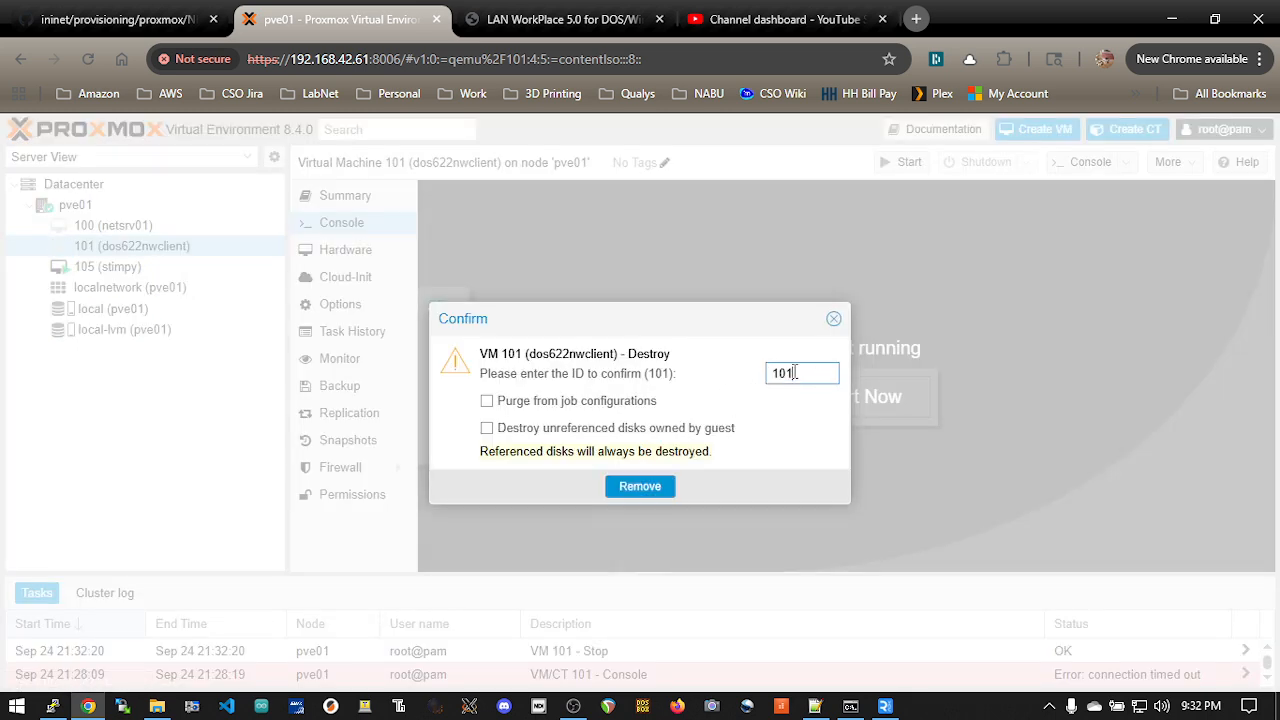
pyautogui.click(625, 487)
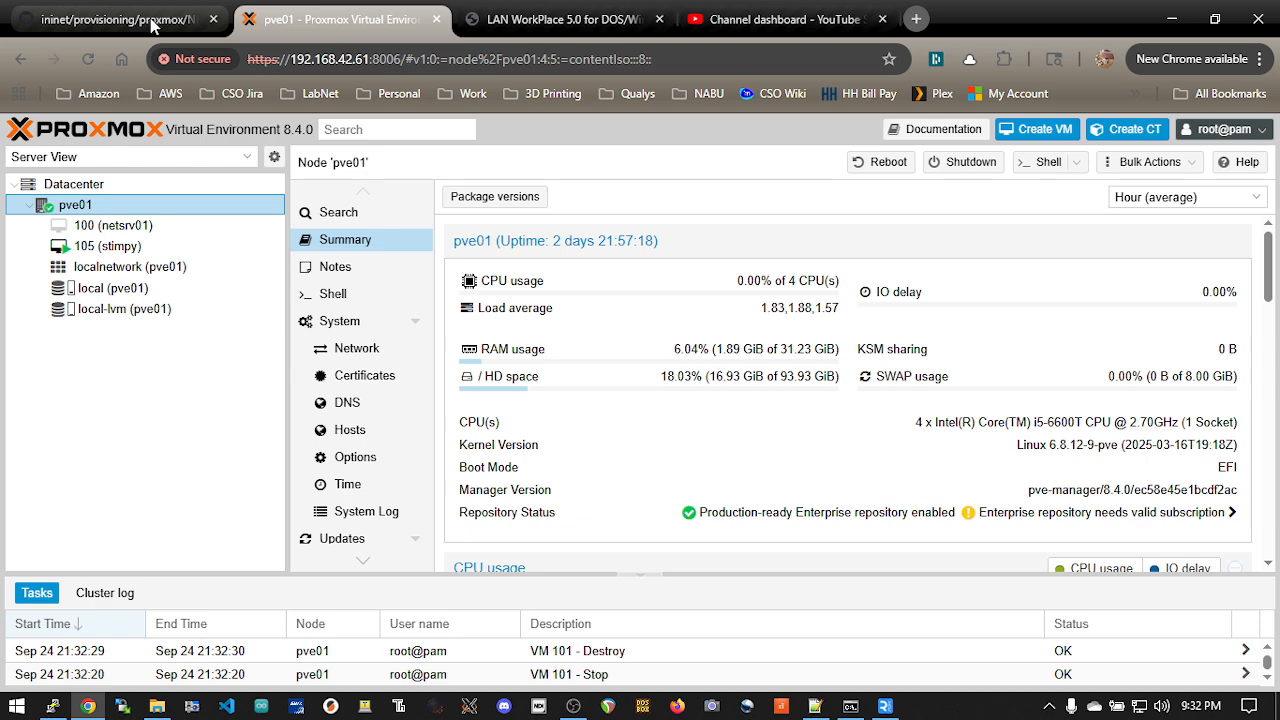
# Step: Switch to the GitHub repository page, open DOS622-NWCLIENT's vzdump folder and copy the name of the .vma.zst backup file
pyautogui.click(152, 22)
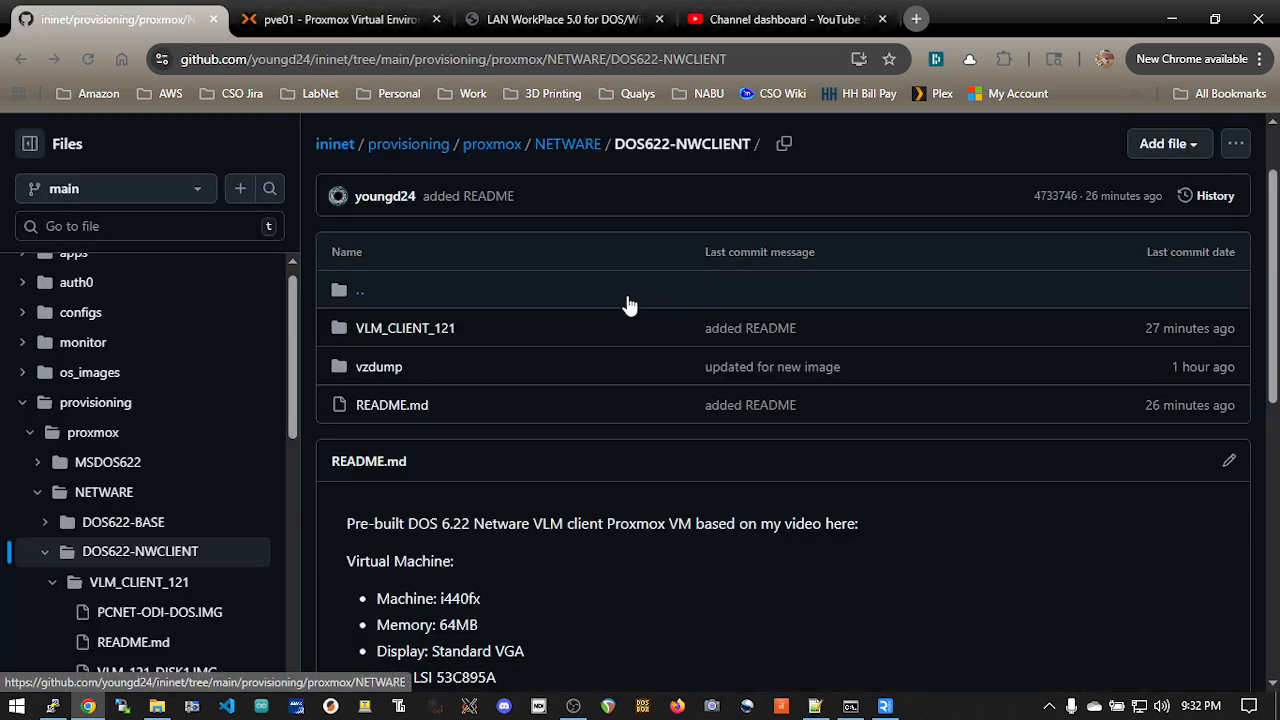
pyautogui.click(658, 59)
pyautogui.click(587, 457)
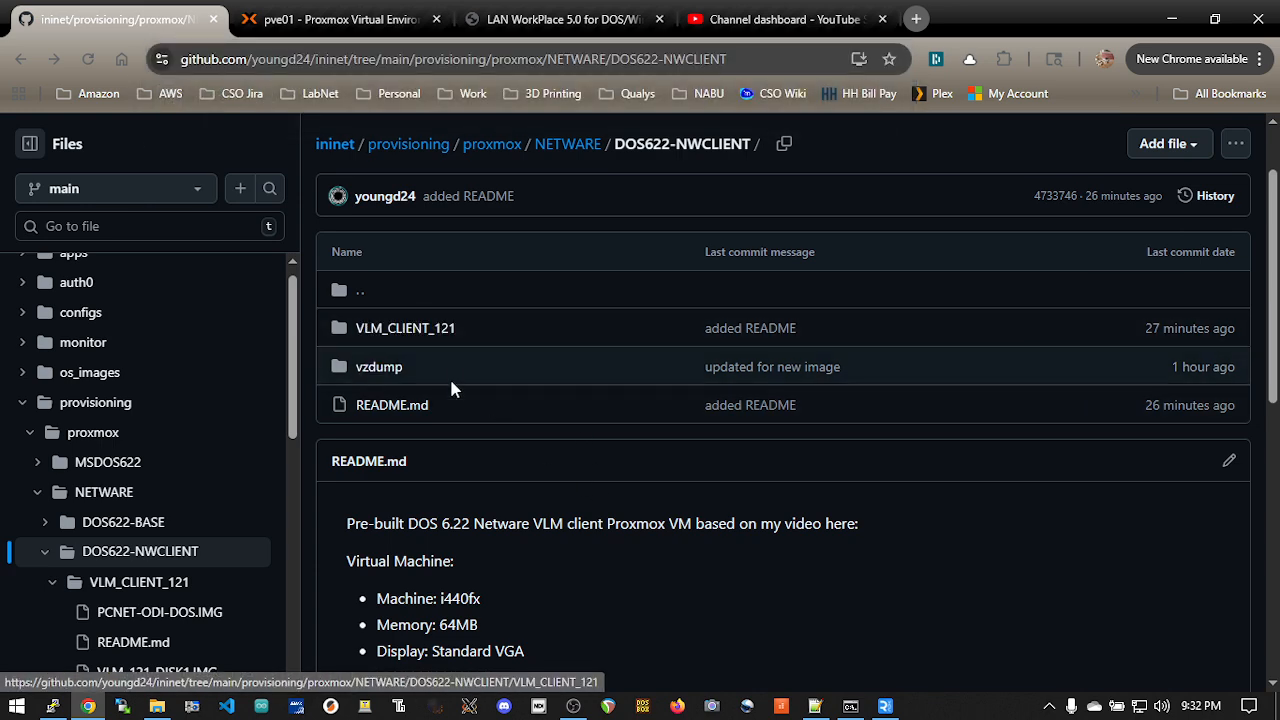
pyautogui.click(388, 370)
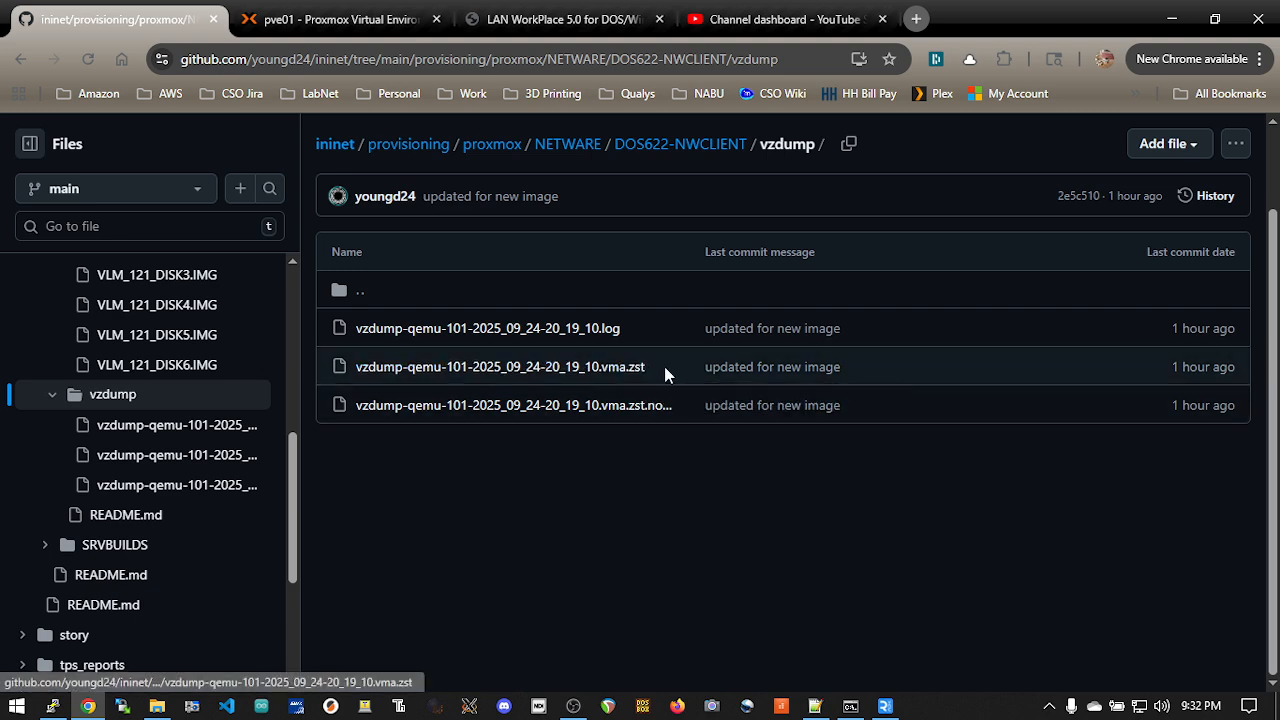
pyautogui.moveTo(665, 368); pyautogui.dragTo(326, 374)
pyautogui.rightClick(404, 372)
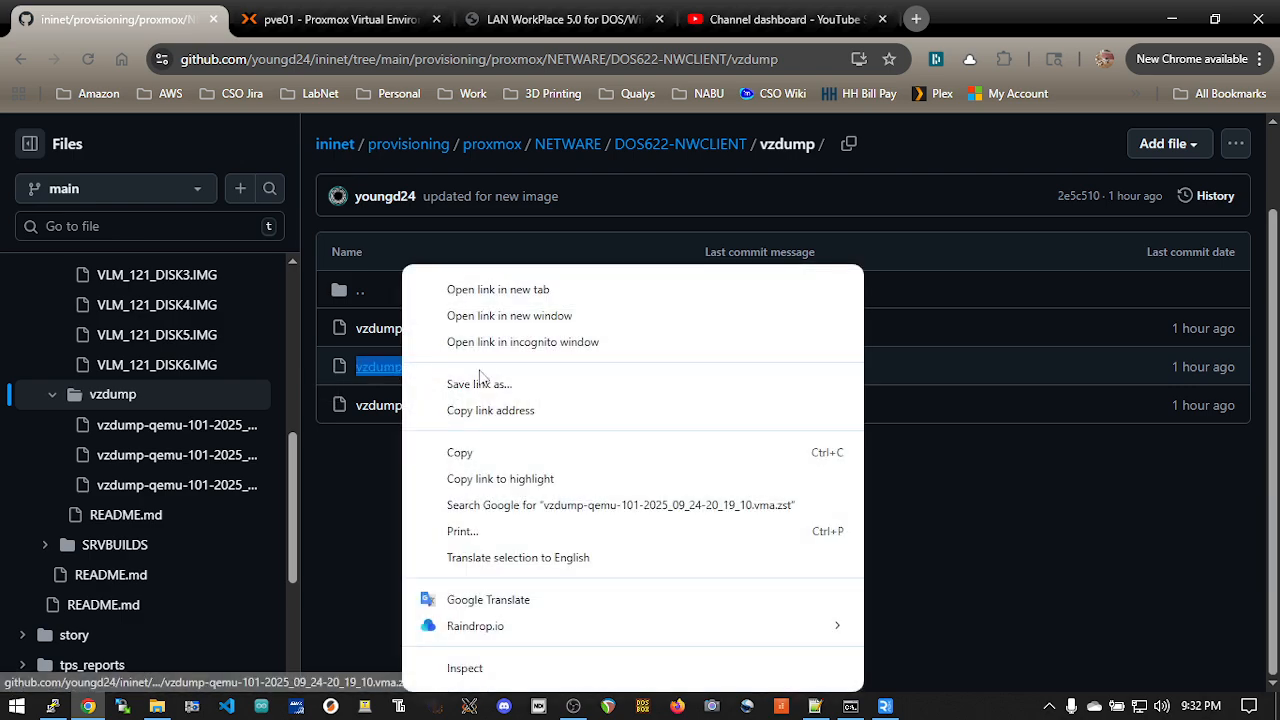
pyautogui.click(565, 453)
# Step: Switch to the pve01 SSH terminal and change through /home into the user's home directory
pyautogui.hotkey('alt', 'Tab')
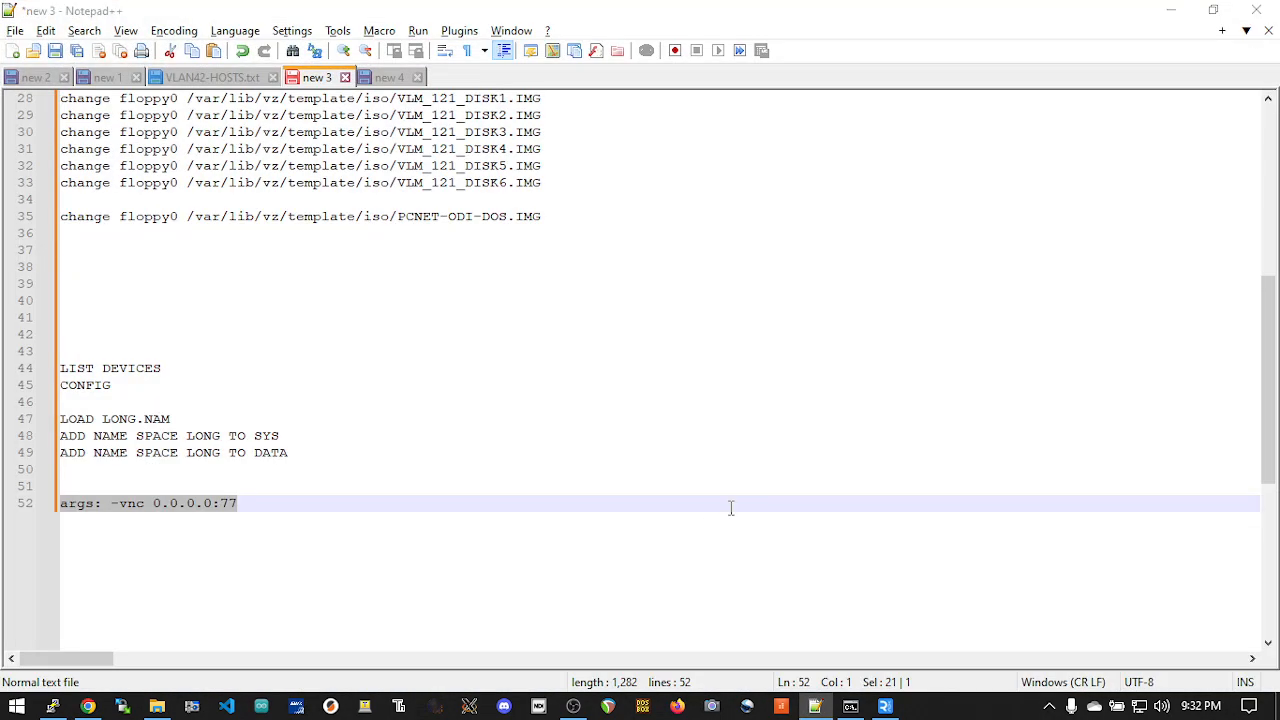
pyautogui.hotkey('alt', 'Tab')
pyautogui.press('Tab')
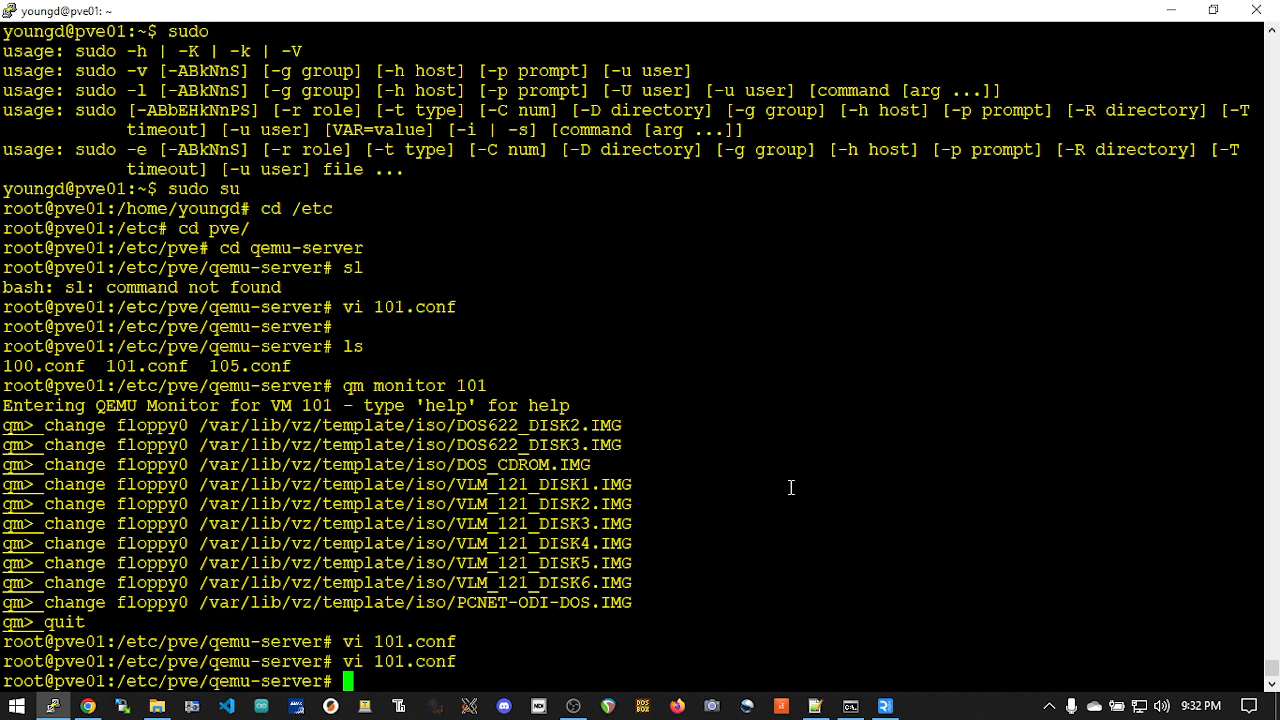
pyautogui.write('cd')
pyautogui.press('Return')
pyautogui.write('cd /home')
pyautogui.press('Return')
pyautogui.write('cd yo')
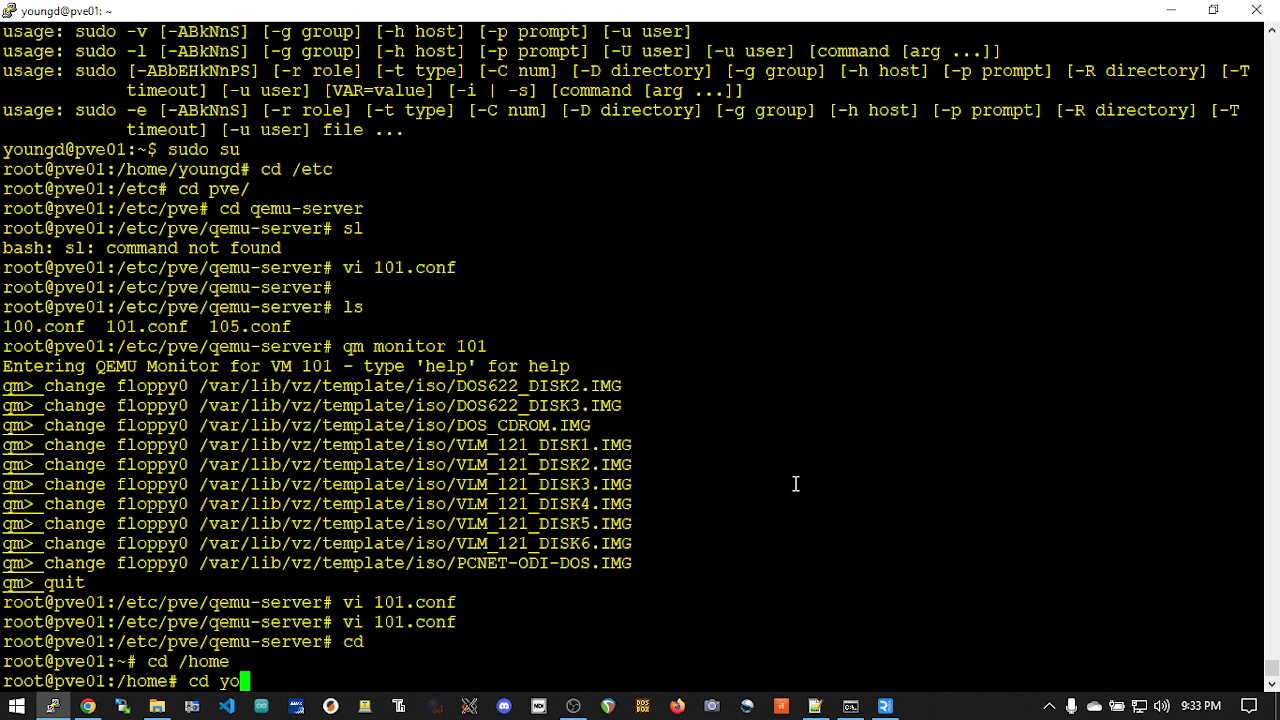
pyautogui.press('Tab')
pyautogui.press('Return')
# Step: List the home directory, change into src/ininet and list its contents
pyautogui.write('ls')
pyautogui.press('Return')
pyautogui.write('cd s')
pyautogui.press('Tab')
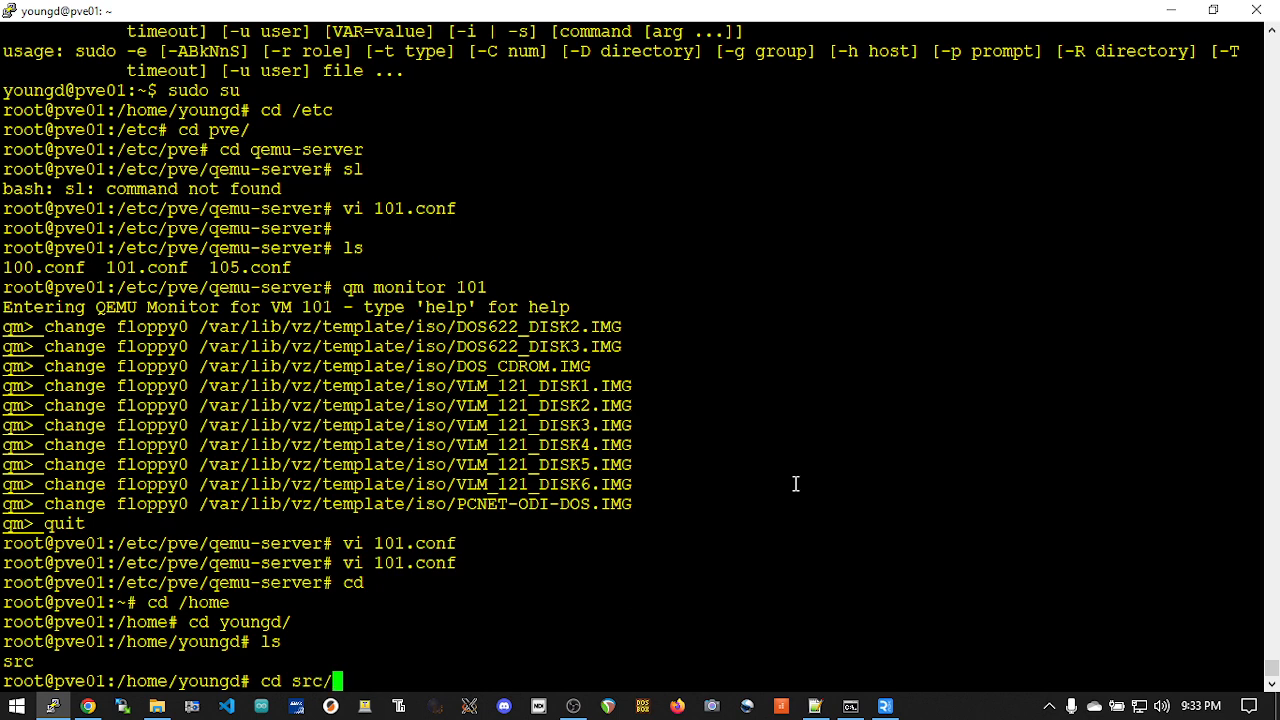
pyautogui.press('Return')
pyautogui.write('cd ini')
pyautogui.press('Tab')
pyautogui.press('Return')
pyautogui.write('ls')
pyautogui.press('Return')
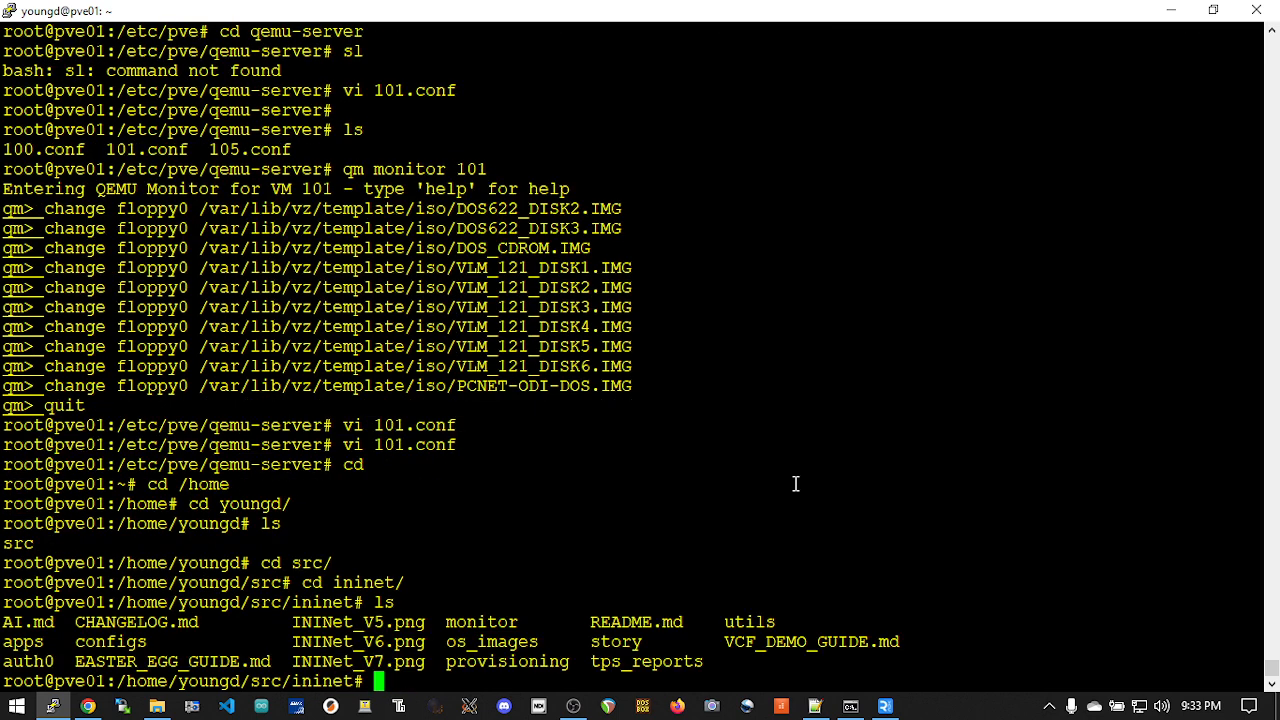
# Step: Change into provisioning/proxmox and list its contents
pyautogui.write('cd pro')
pyautogui.press('Tab')
pyautogui.write('pro')
pyautogui.press('Tab')
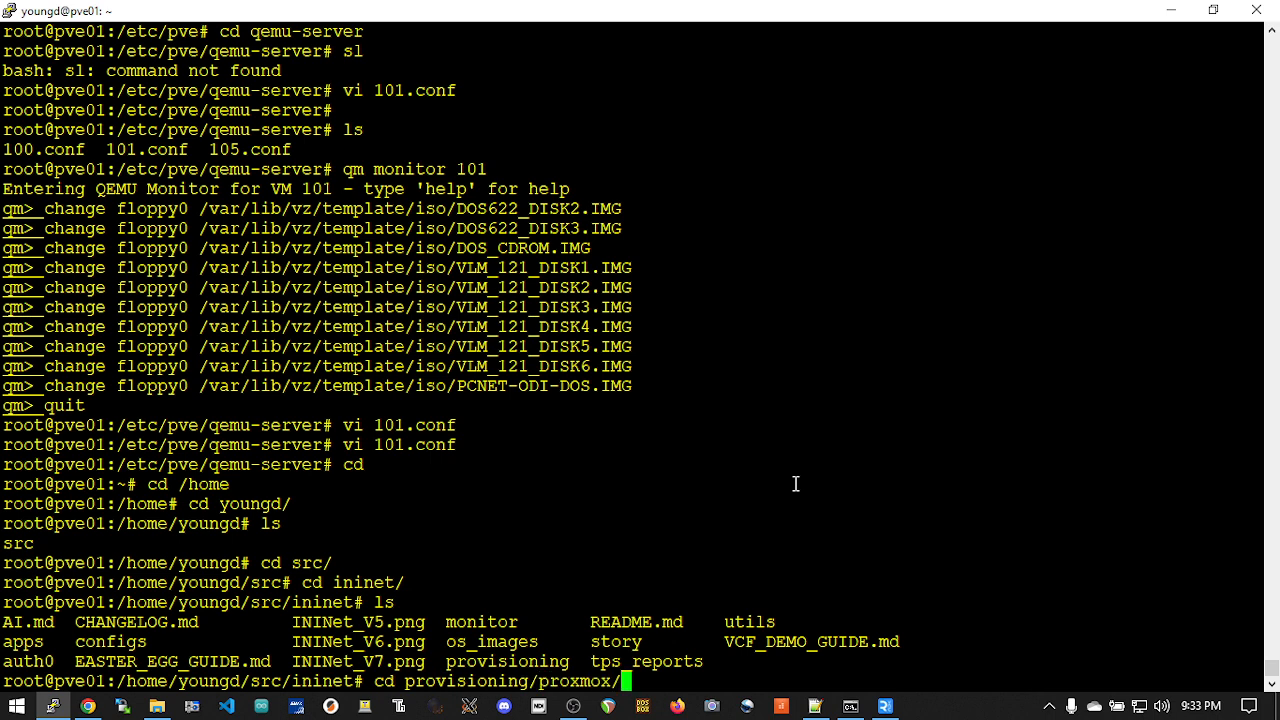
pyautogui.press('Return')
pyautogui.write('ls')
pyautogui.press('Return')
# Step: Change into the NETWARE directory and list its contents
pyautogui.write('cd NET')
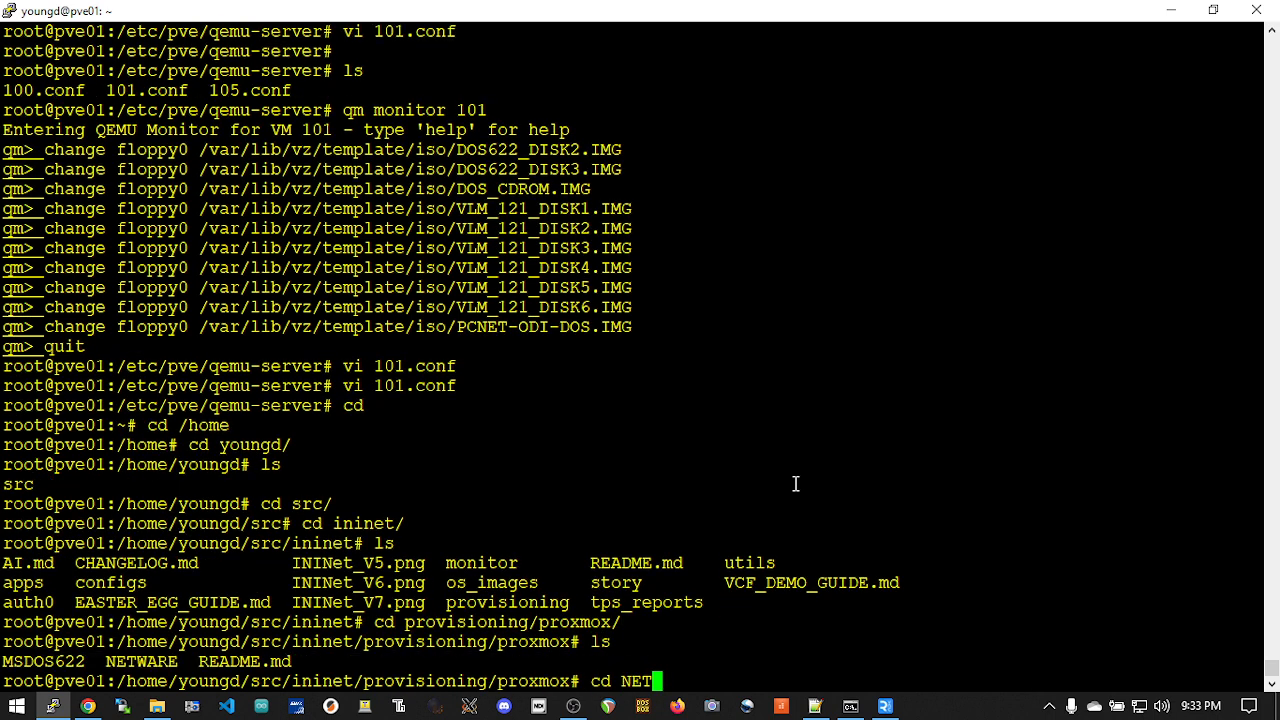
pyautogui.press('Tab')
pyautogui.press('Return')
pyautogui.write('ls')
pyautogui.press('Return')
# Step: Change into the DOS622-NWCLIENT directory and list its contents
pyautogui.write('cd DO')
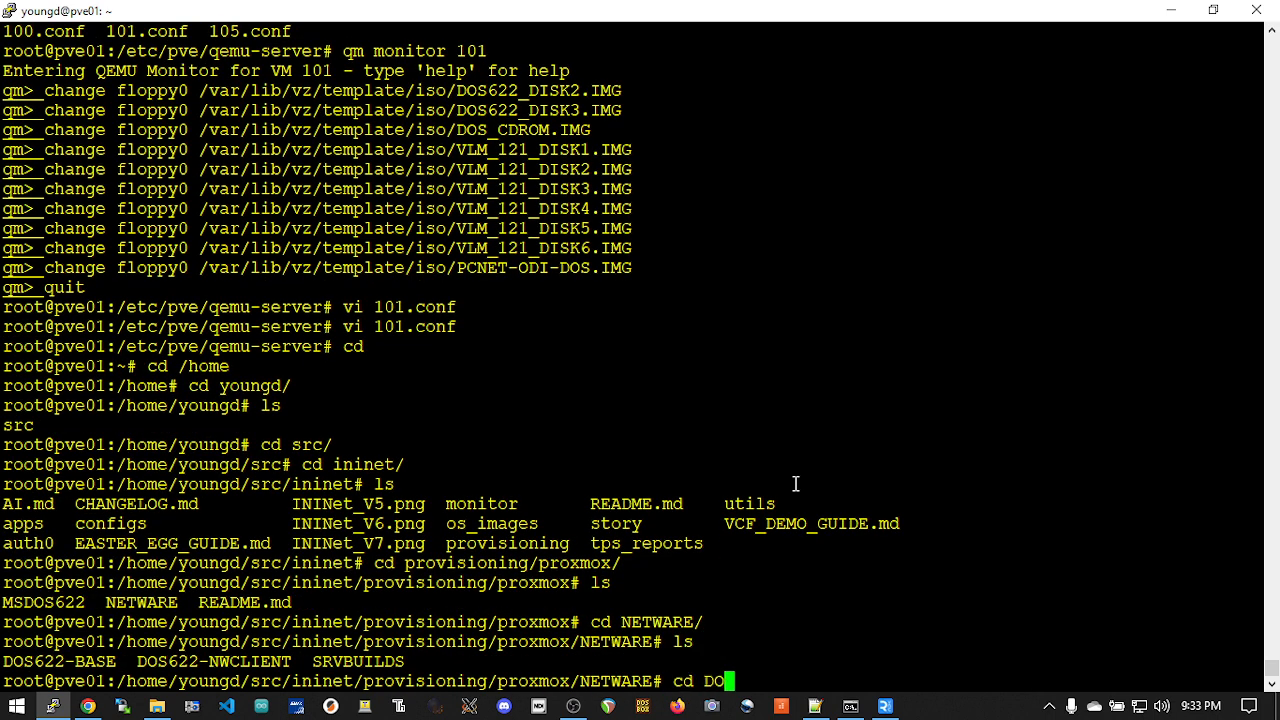
pyautogui.press('Tab')
pyautogui.write('N')
pyautogui.press('Tab')
pyautogui.press('Return')
pyautogui.write('ls')
pyautogui.press('Return')
# Step: Change into the vzdump directory and list its backup files, including a detailed listing with ls -la
pyautogui.write('cd ')
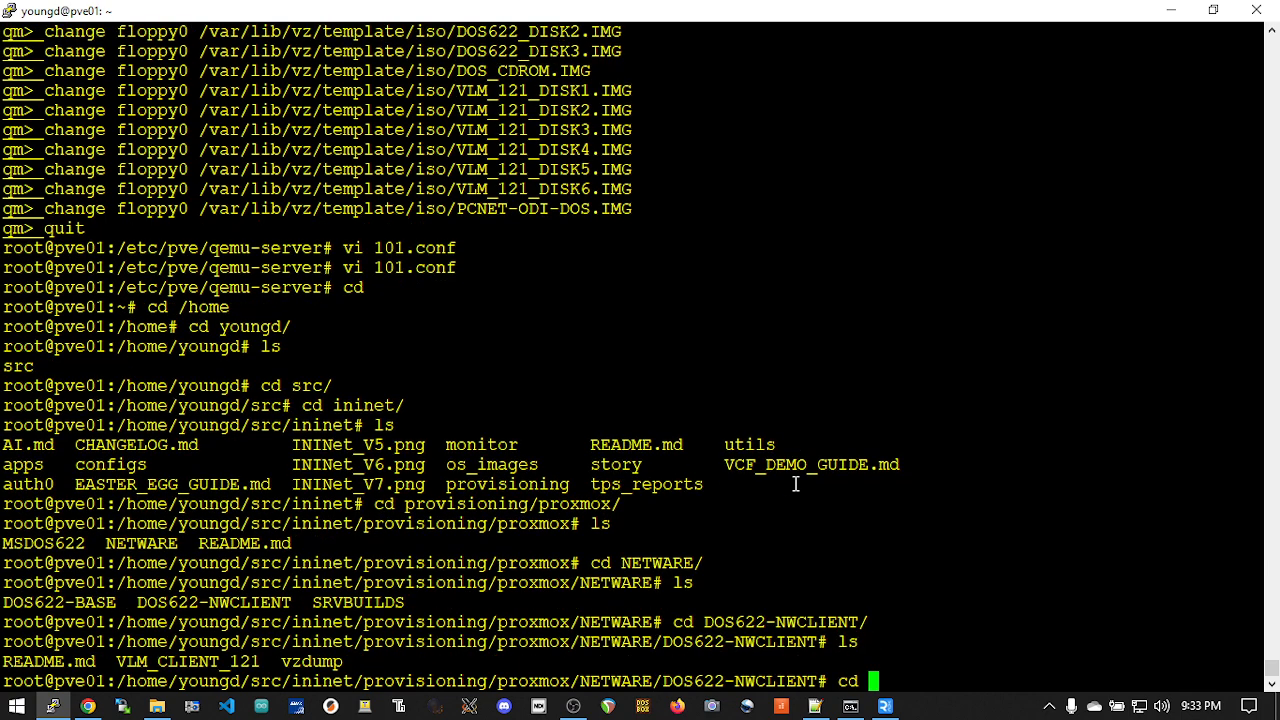
pyautogui.write('vz')
pyautogui.press('Tab')
pyautogui.press('Return')
pyautogui.write('ls')
pyautogui.press('Return')
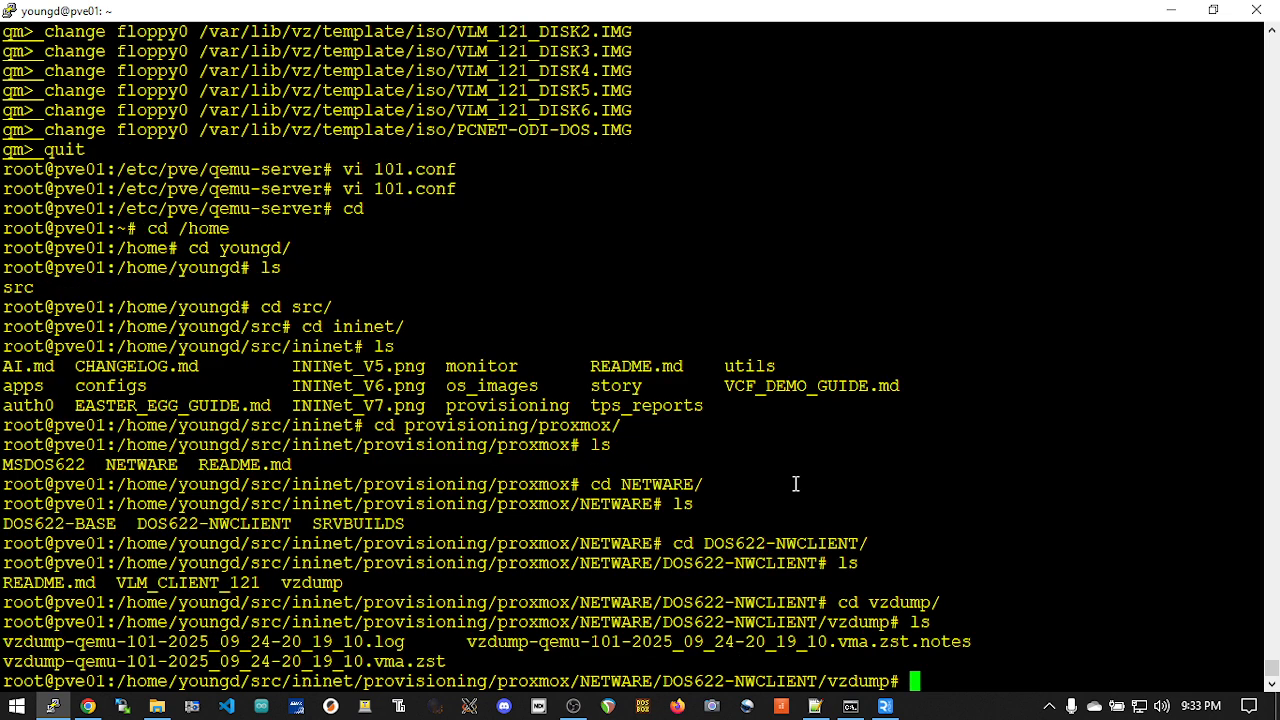
pyautogui.write('ls -la')
pyautogui.press('Return')
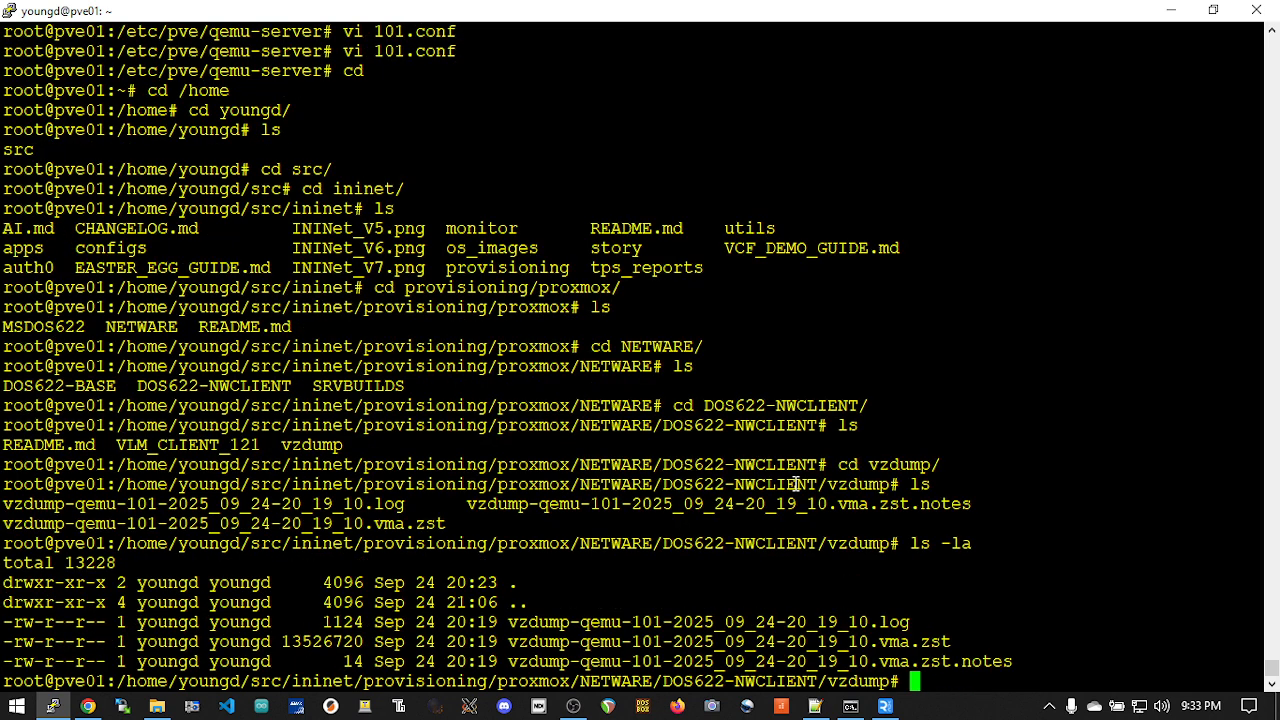
# Step: Restore vzdump-qemu-101-2025_09_24-20_19_10.vma.zst as VM 101 with qmrestore
pyautogui.write('qmrestore')
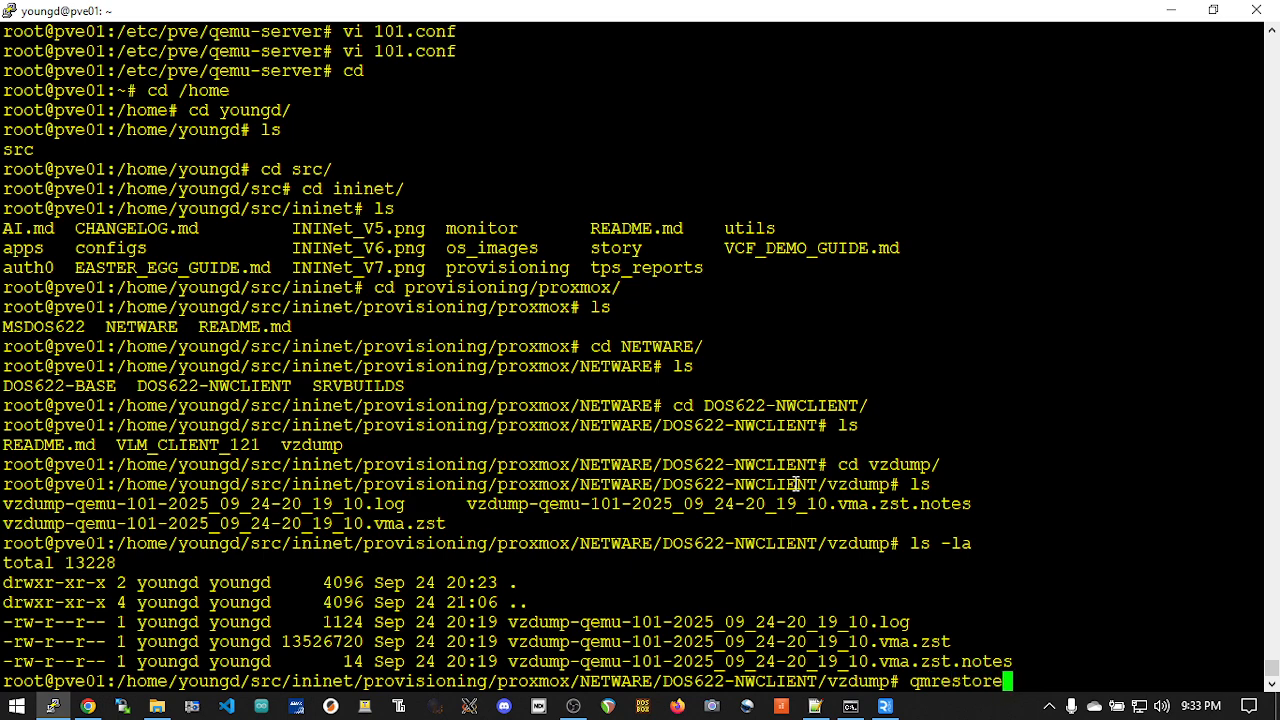
pyautogui.hotkey('alt', 'Tab')
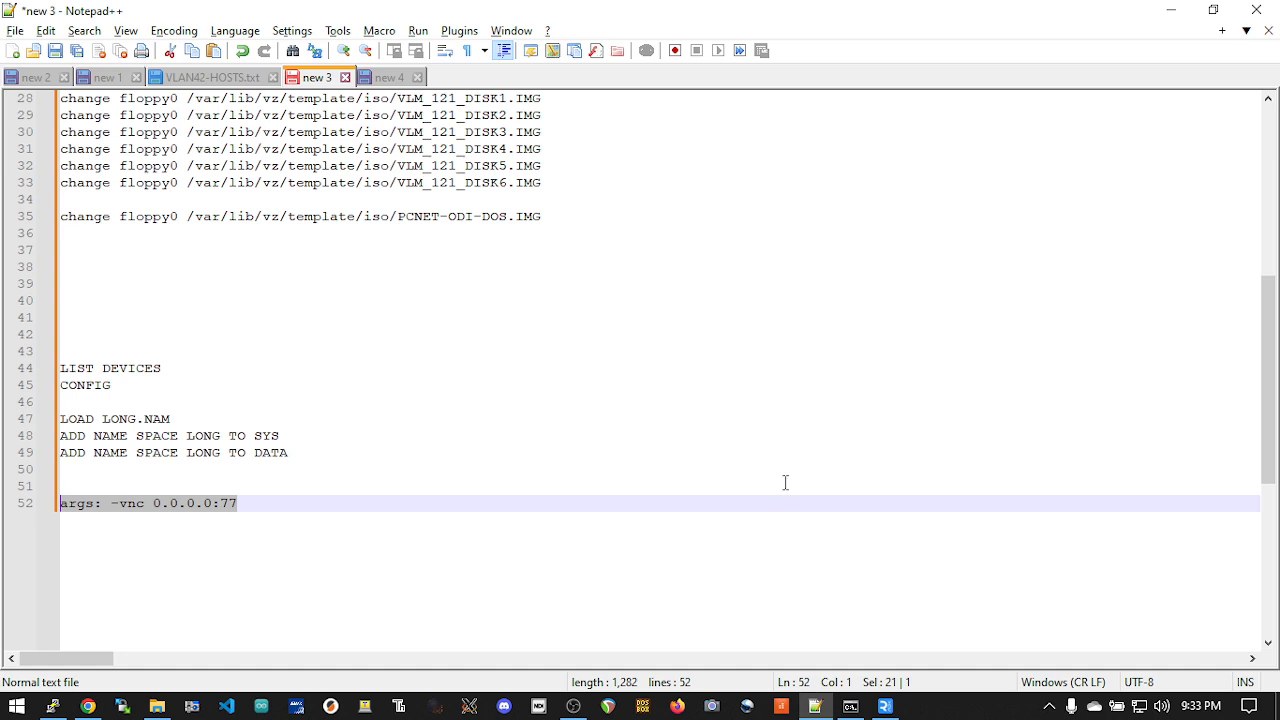
pyautogui.hotkey('alt', 'Tab')
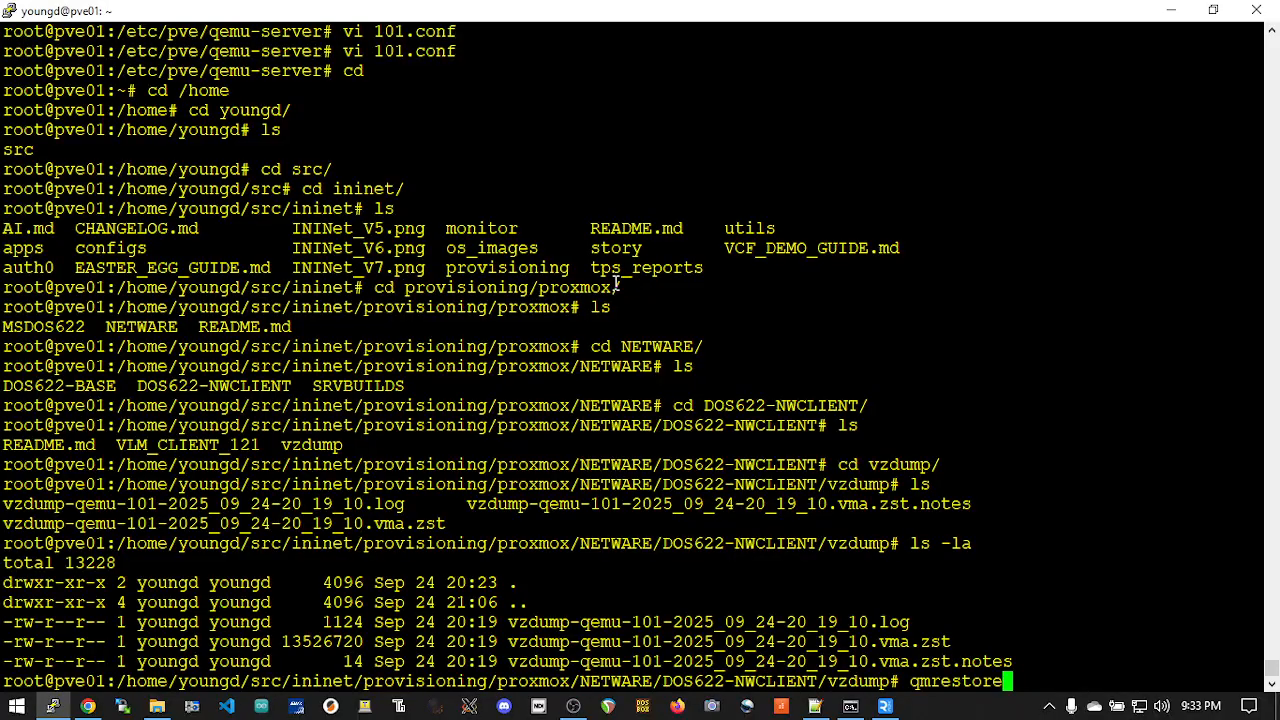
pyautogui.rightClick(966, 320)
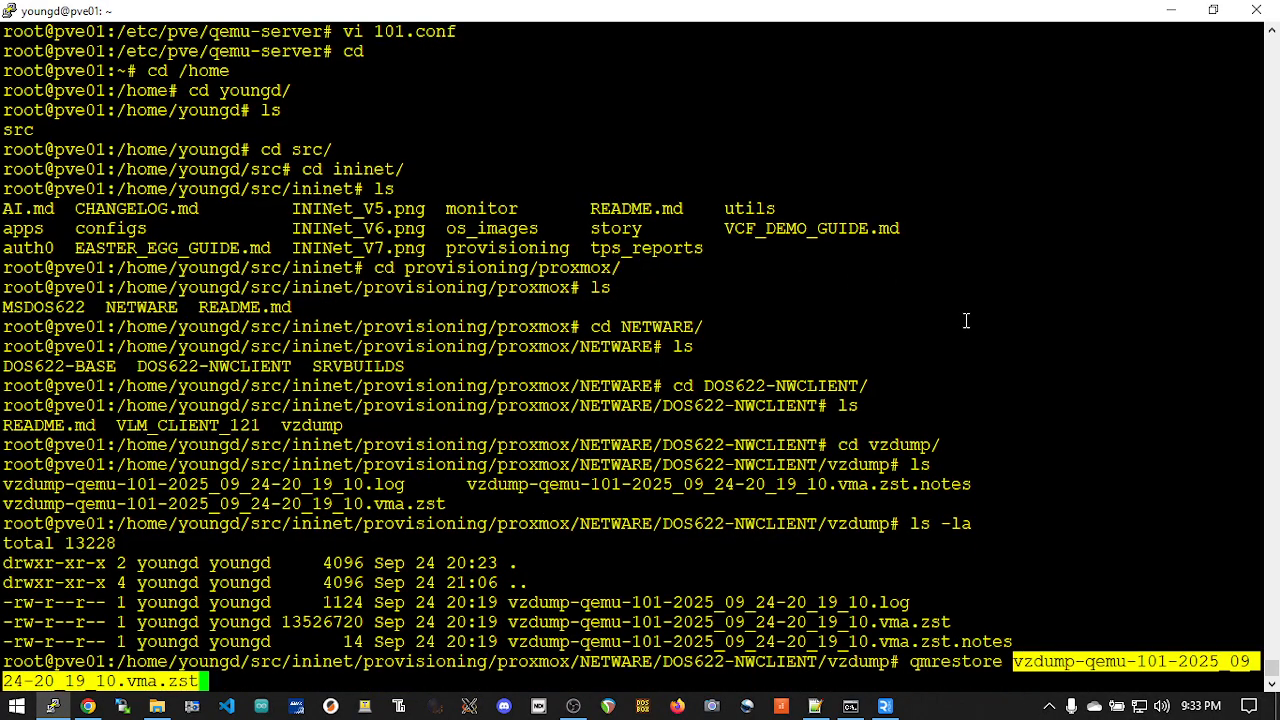
pyautogui.write('101')
pyautogui.press('Return')
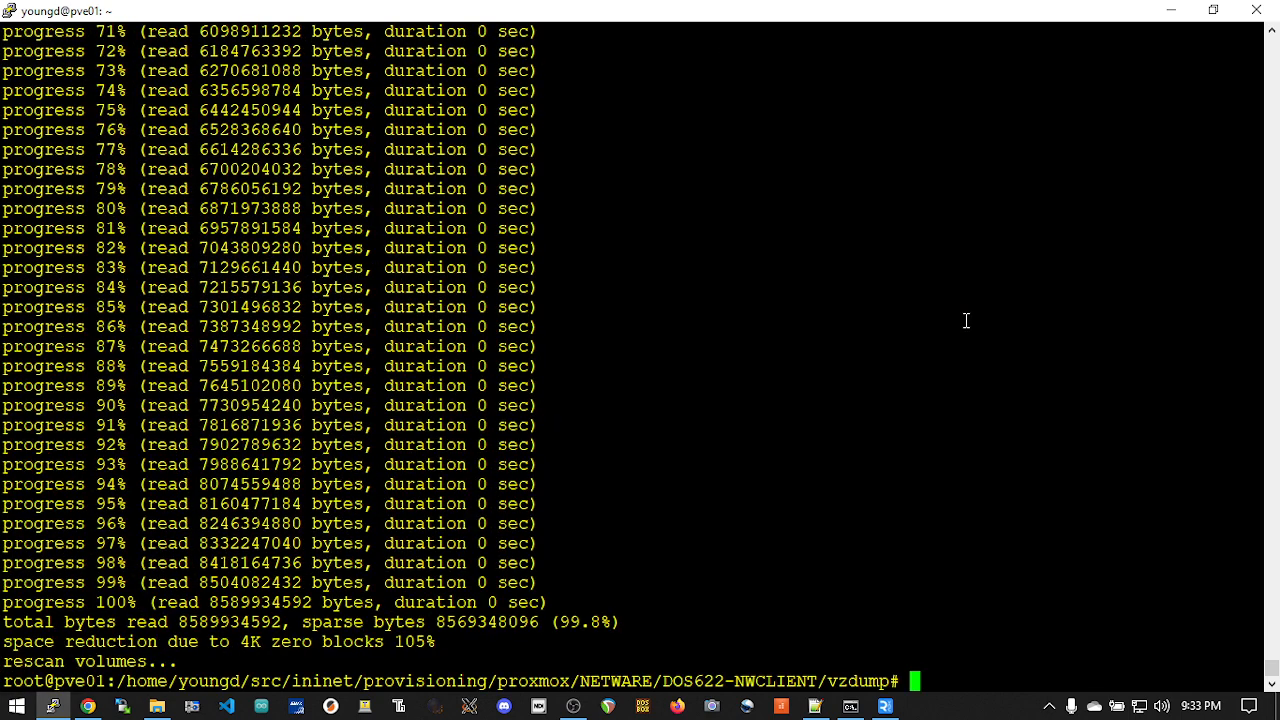
# Step: Switch to the Proxmox page in Chrome and start the restored VM 101 (DOS622NWCLIENT) from its console
pyautogui.hotkey('alt', 'Tab')
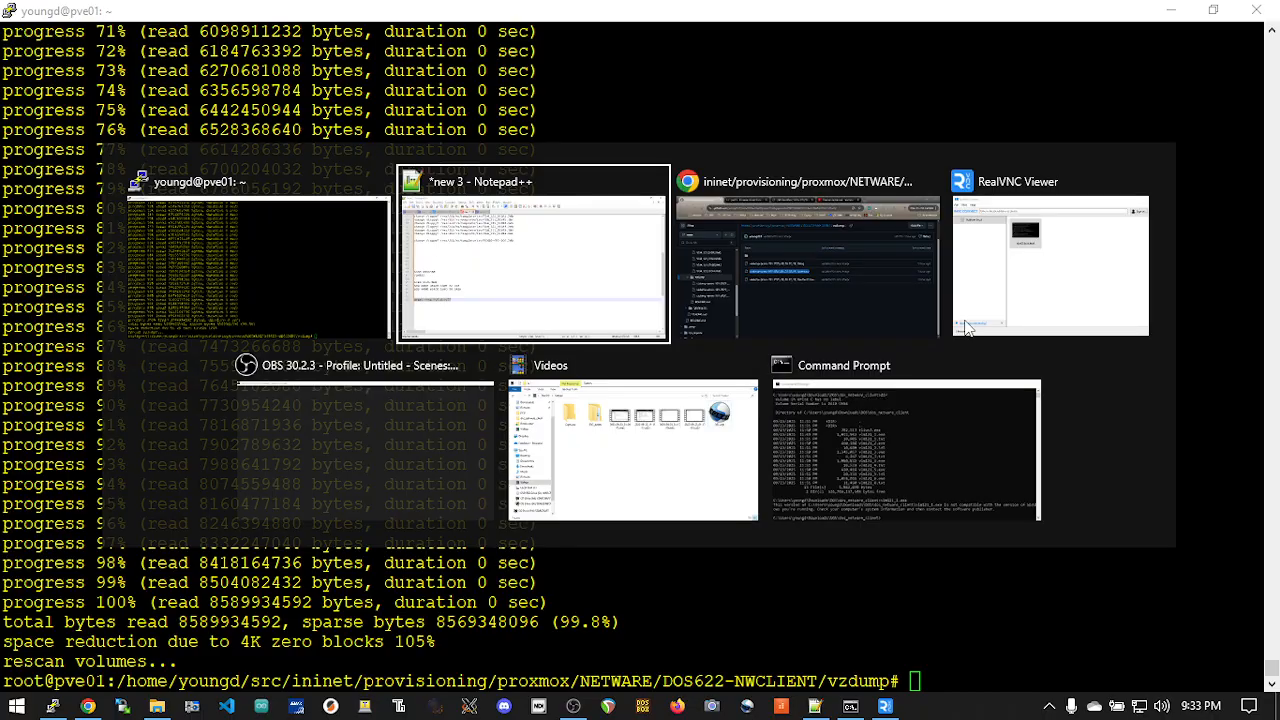
pyautogui.hotkey('alt', 'Tab')
pyautogui.click(350, 19)
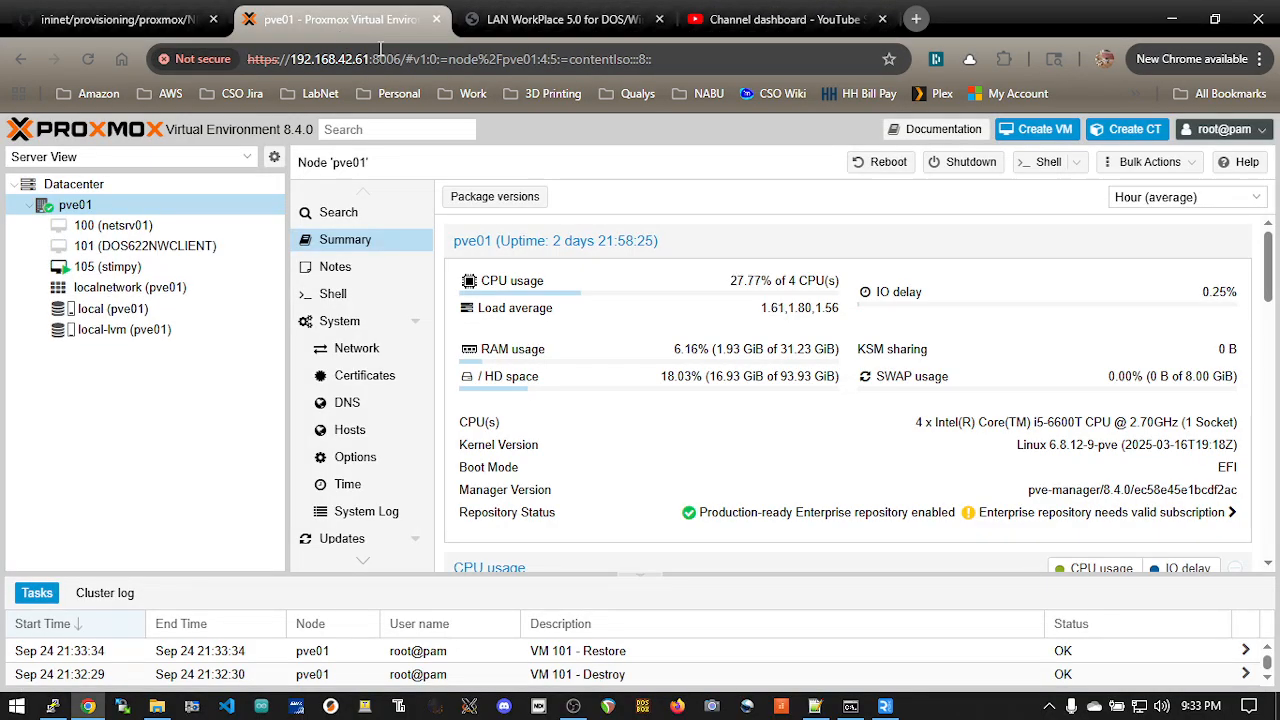
pyautogui.click(197, 246)
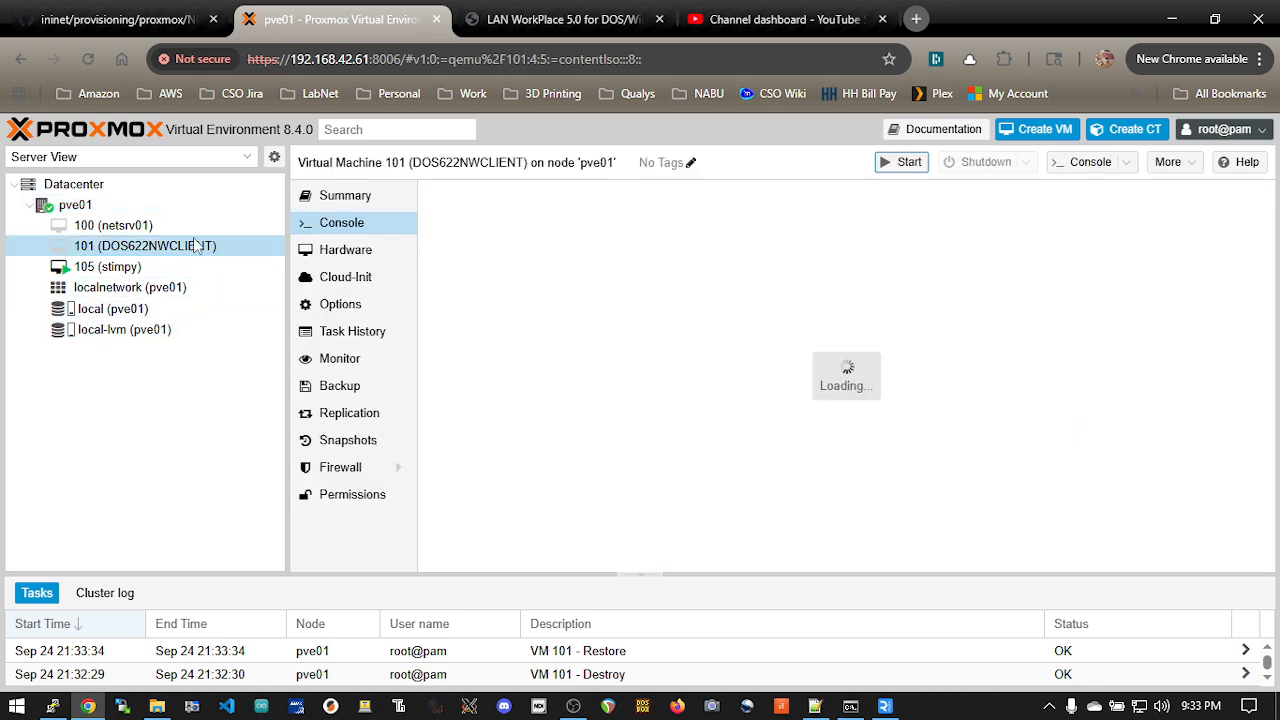
pyautogui.click(845, 398)
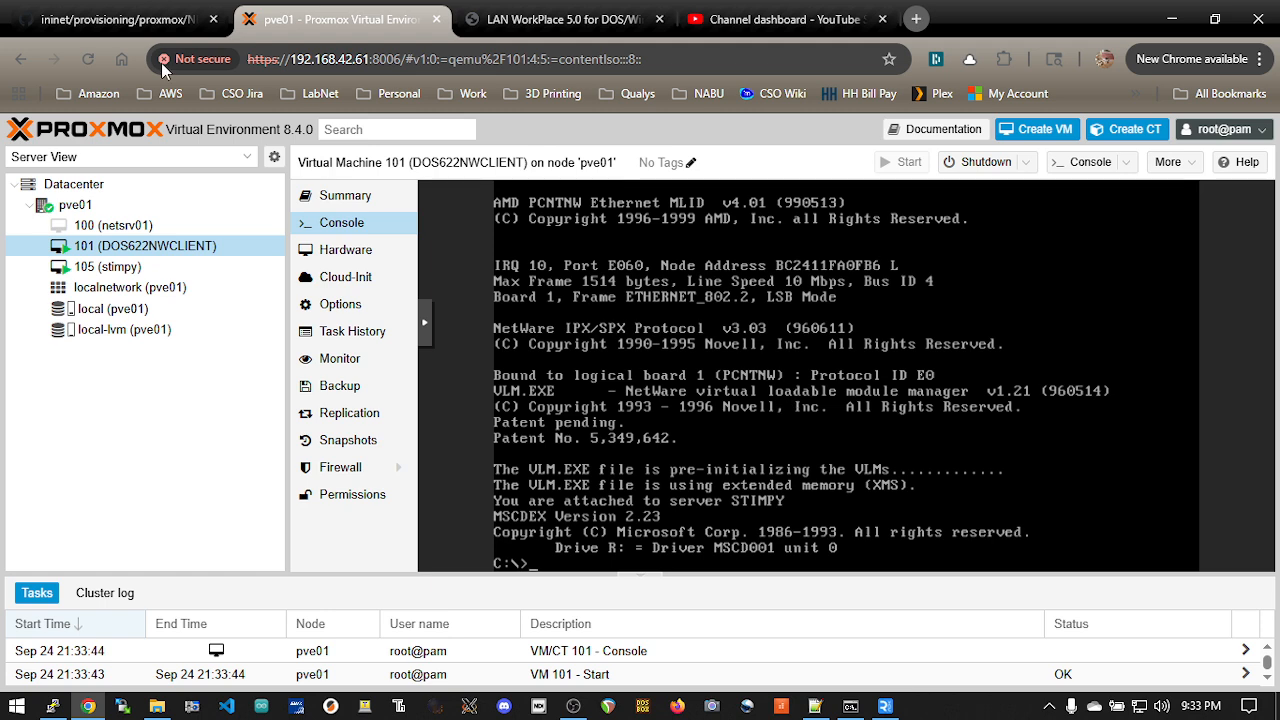
# Step: Review the vzdump folder on the GitHub page and the restore output in the SSH terminal
pyautogui.click(163, 22)
pyautogui.click(622, 484)
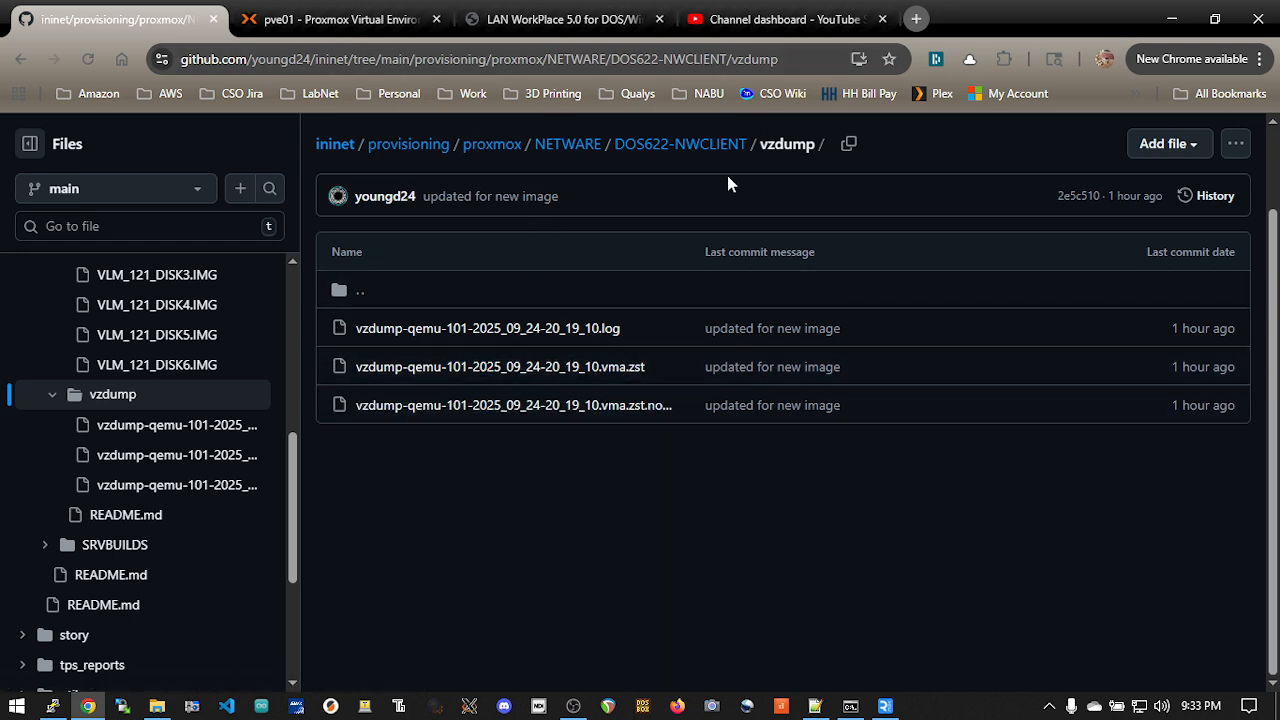
pyautogui.hotkey('alt', 'Tab')
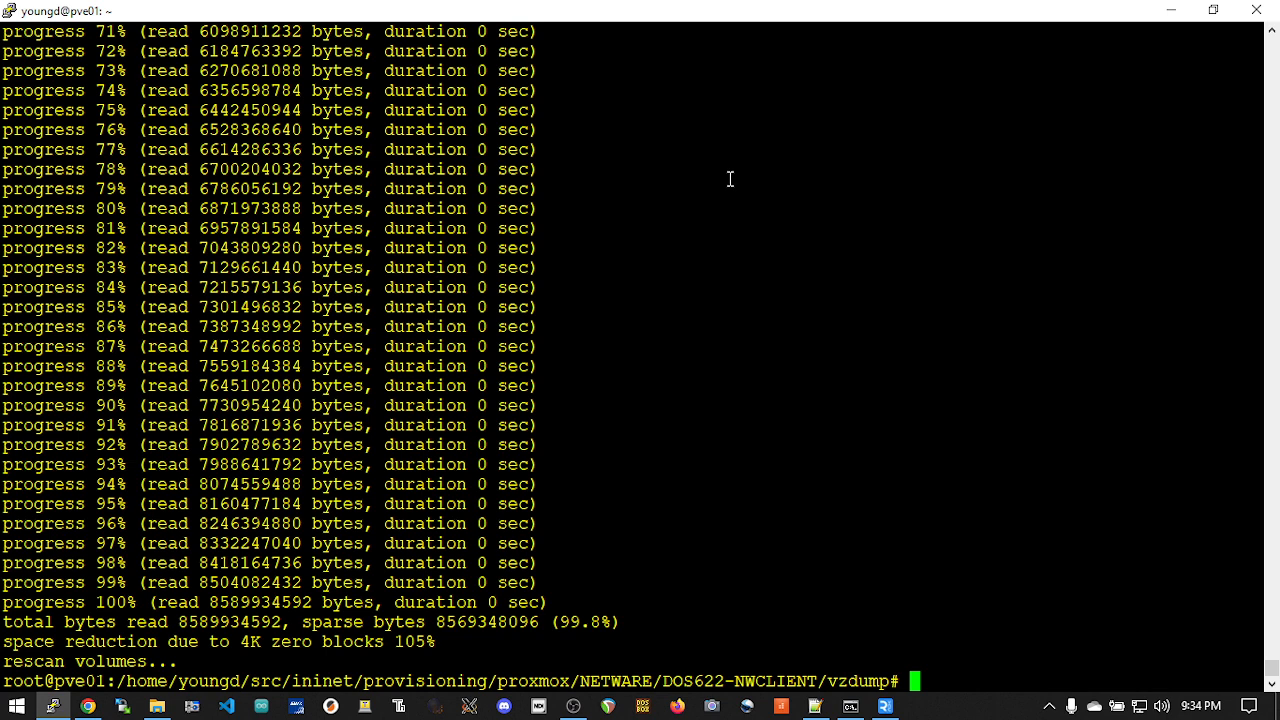
pyautogui.hotkey('alt', 'Tab')
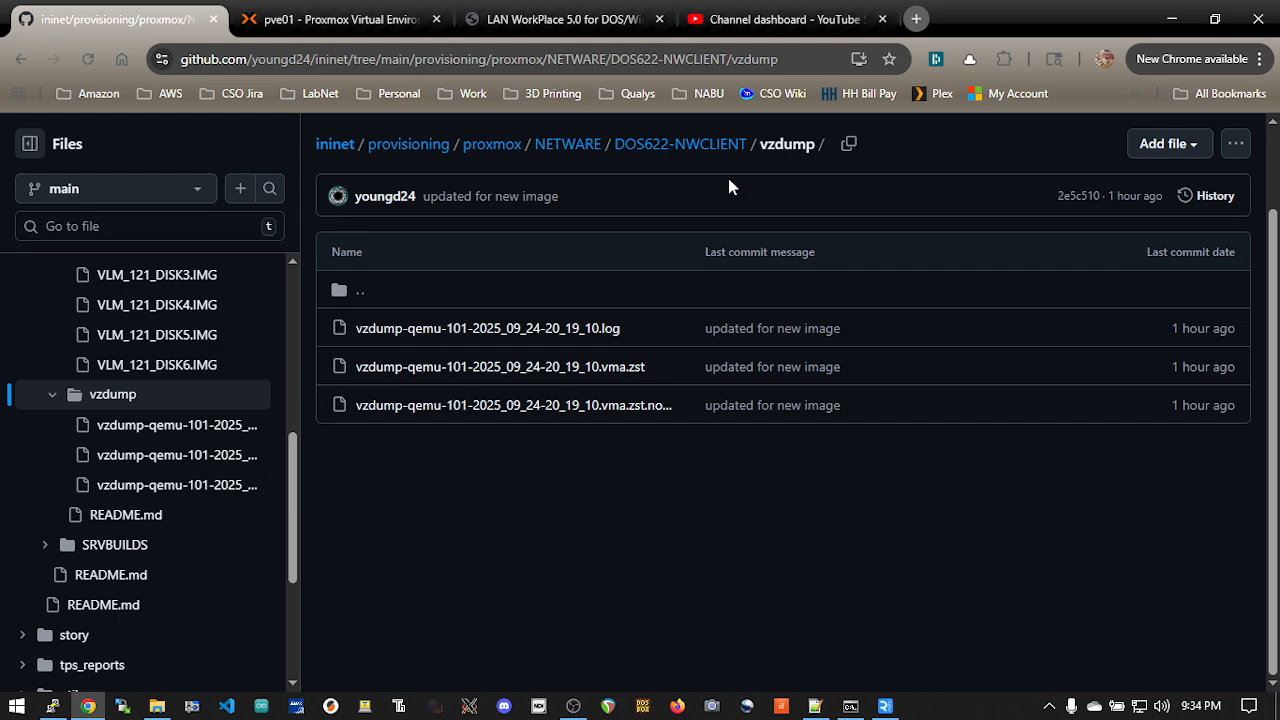
# Step: Return to the Proxmox page and stop VM 101 (DOS622NWCLIENT), confirming the stop
pyautogui.click(345, 20)
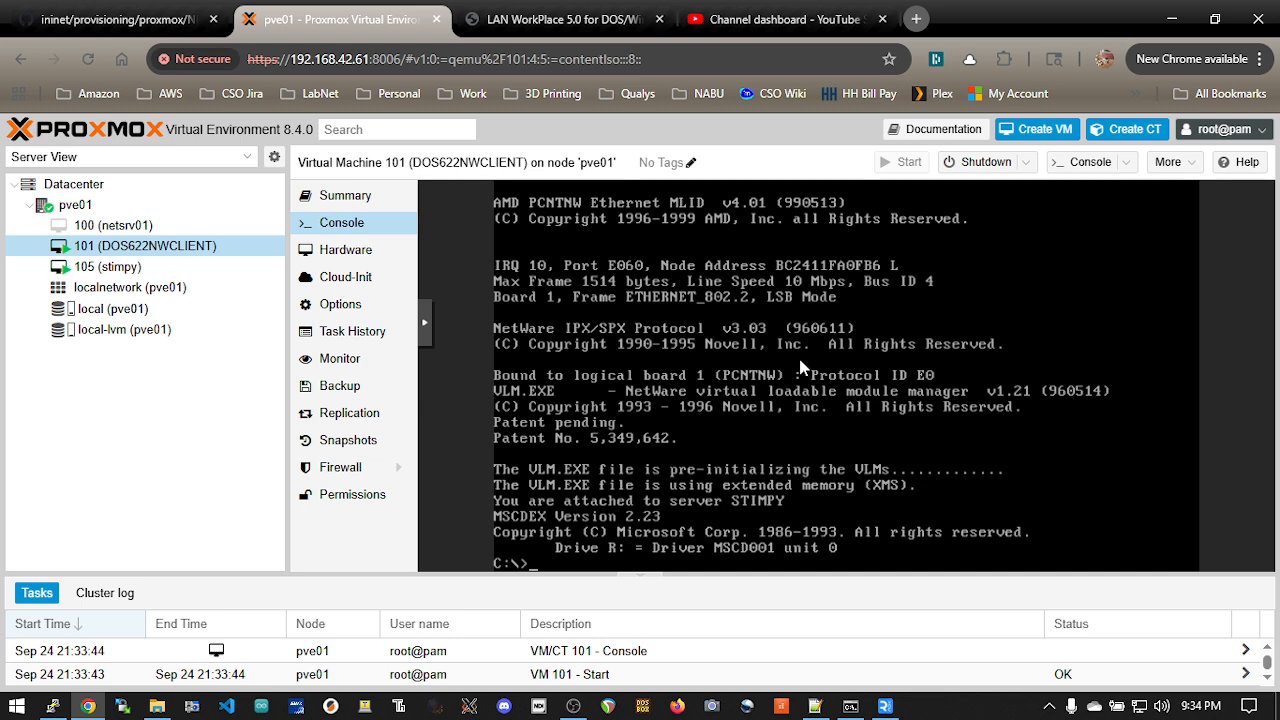
pyautogui.click(1025, 162)
pyautogui.click(1010, 251)
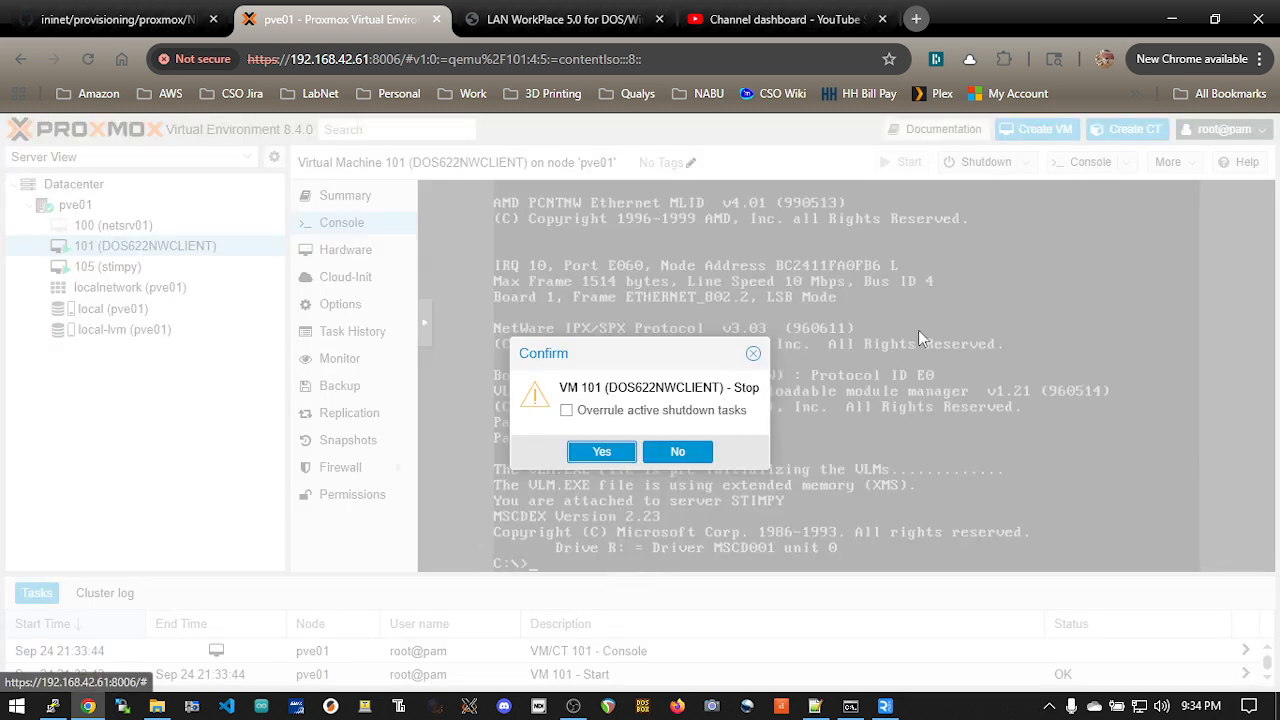
pyautogui.click(601, 452)
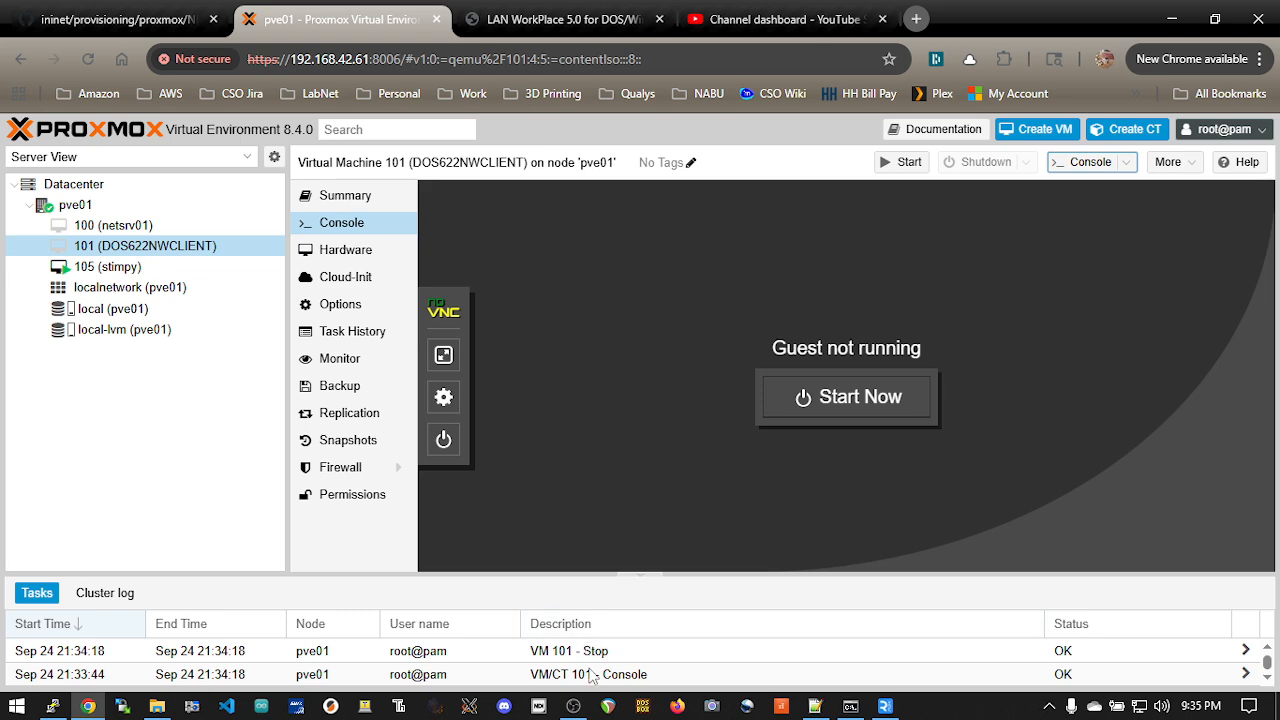
pyautogui.click(575, 712)
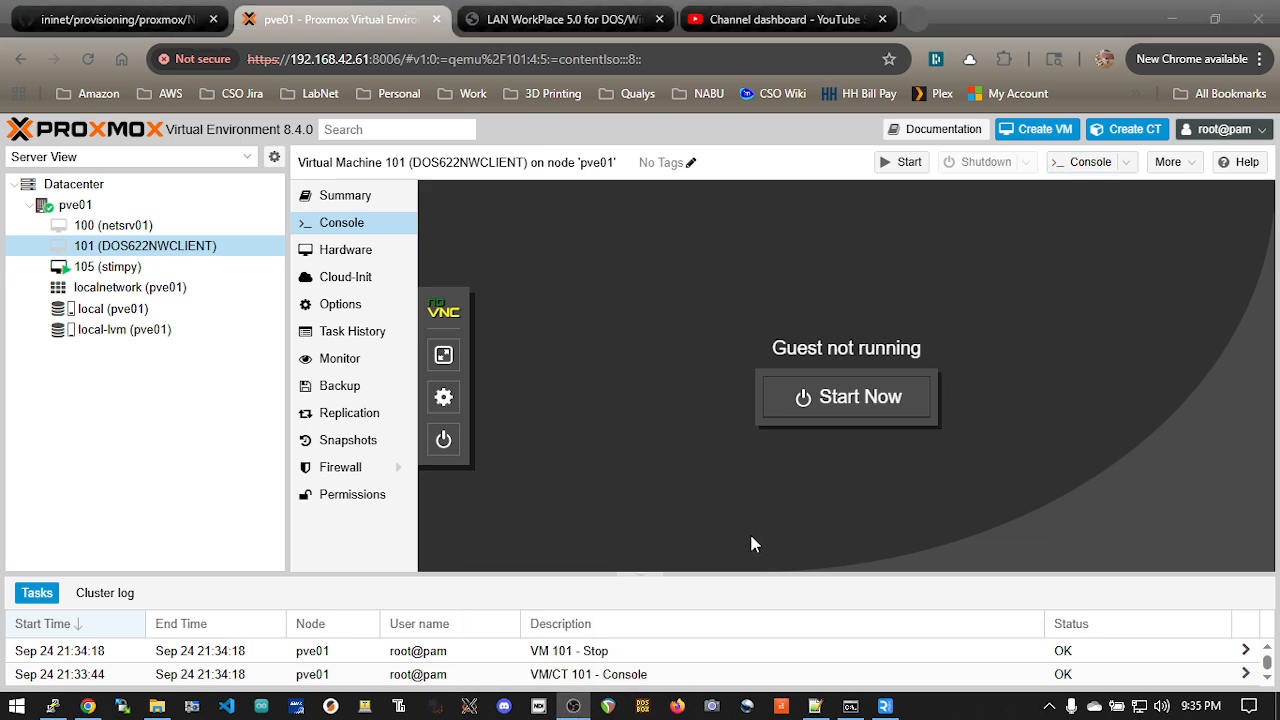